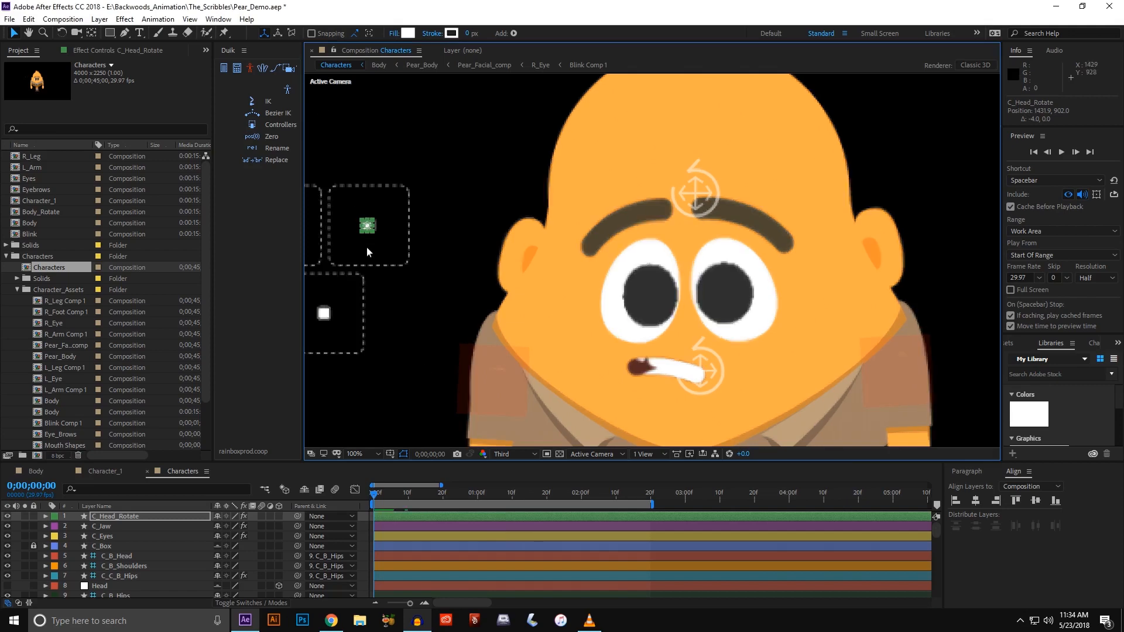
# - Try out the C_Head_Rotate controller by moving it slightly up and left, and test its Eye_Brows slider
pyautogui.moveTo(367, 229)
pyautogui.mouseDown()
pyautogui.moveTo(380, 225)
pyautogui.moveTo(362, 224)
pyautogui.mouseUp()
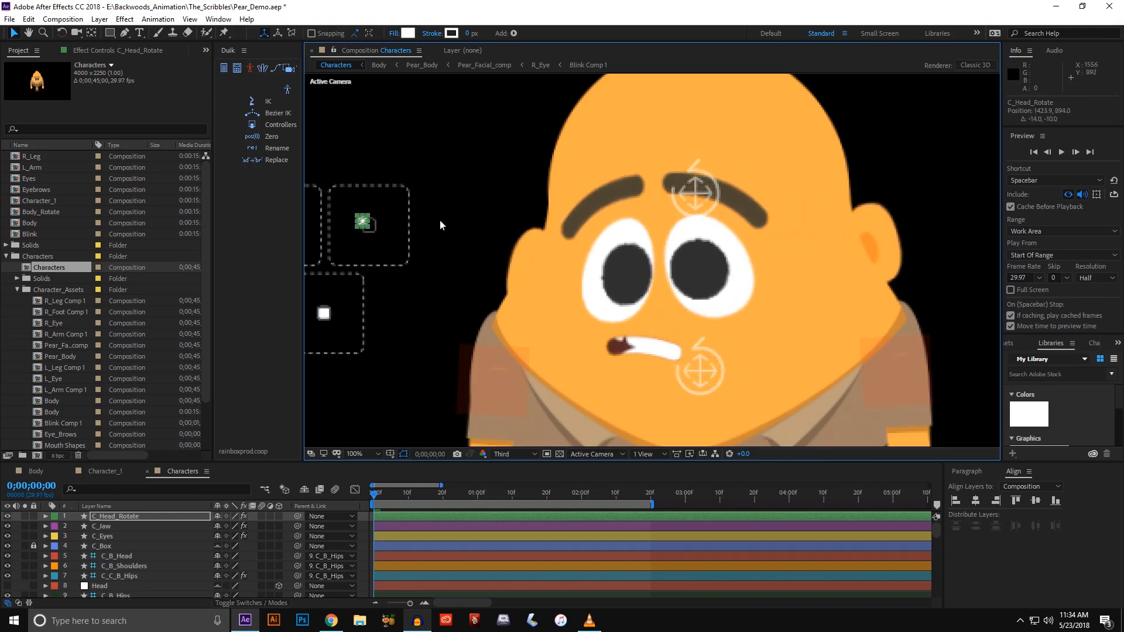
pyautogui.click(123, 50)
pyautogui.moveTo(32, 100)
pyautogui.mouseDown()
pyautogui.moveTo(58, 102)
pyautogui.moveTo(23, 100)
pyautogui.mouseUp()
pyautogui.moveTo(352, 181); pyautogui.dragTo(387, 179)
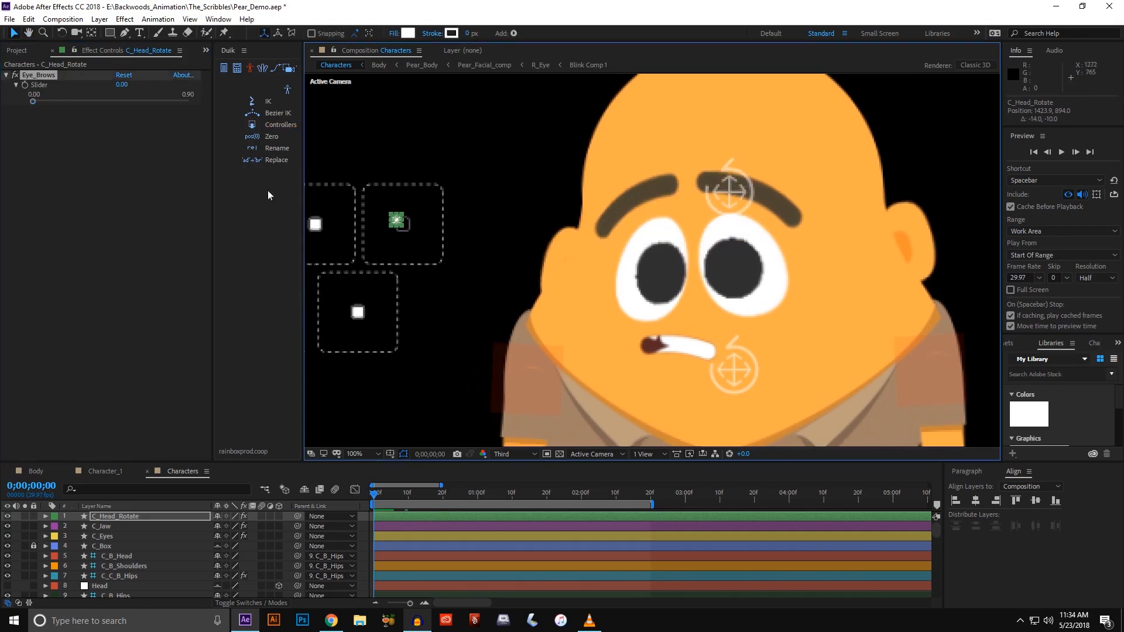
# - Try out the C_Eyes controller by shifting the gaze down and right, and test its Blink slider
pyautogui.click(316, 225)
pyautogui.moveTo(307, 225); pyautogui.dragTo(336, 231)
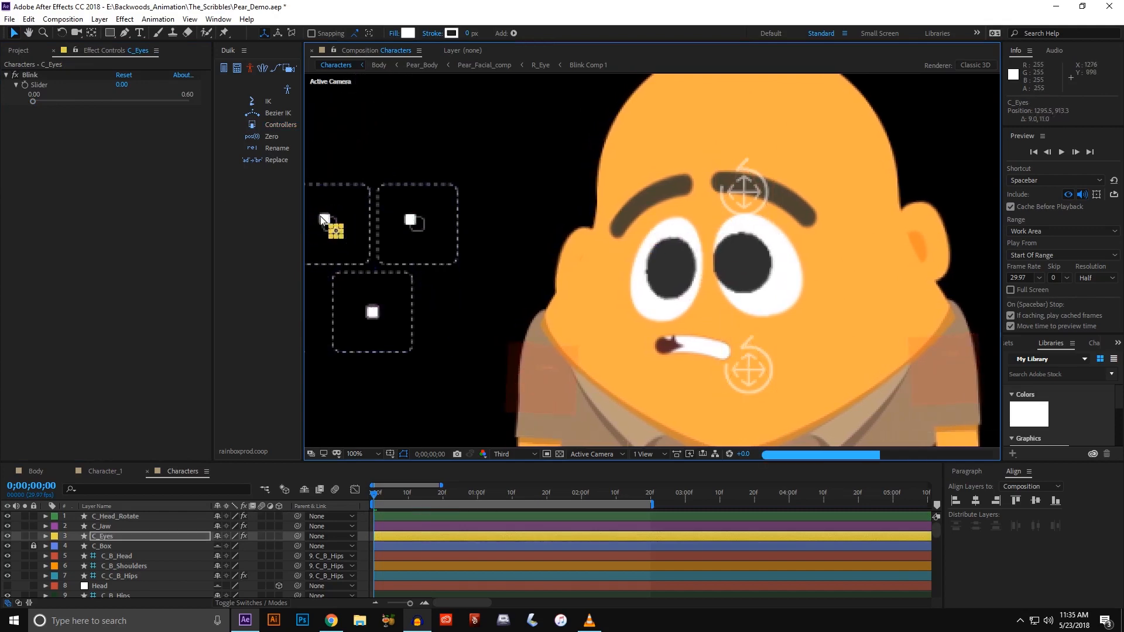
pyautogui.moveTo(32, 104); pyautogui.dragTo(9, 107)
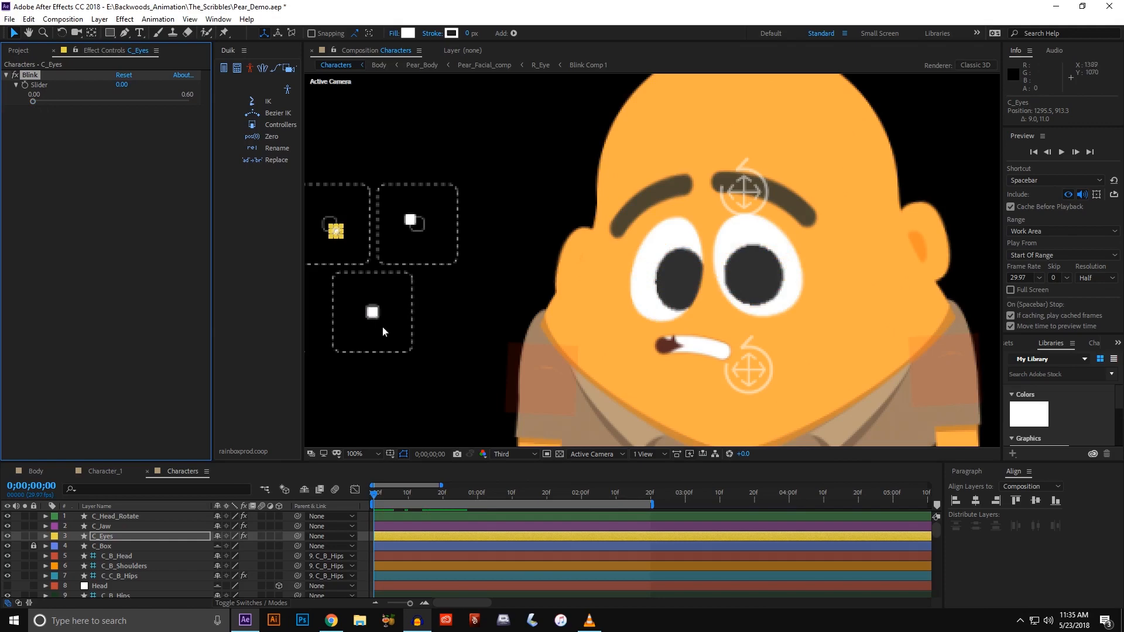
# - Bring up the C_Jaw controller's Mouth_Shape slider, then undo the test moves of the face controllers
pyautogui.click(372, 313)
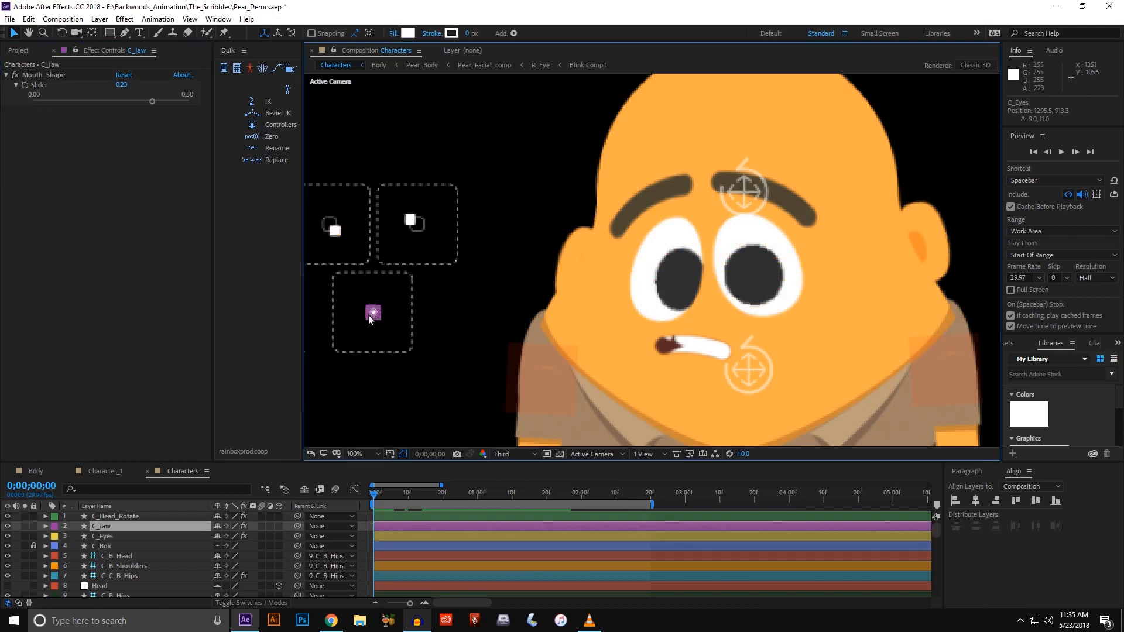
pyautogui.moveTo(431, 286); pyautogui.dragTo(434, 280)
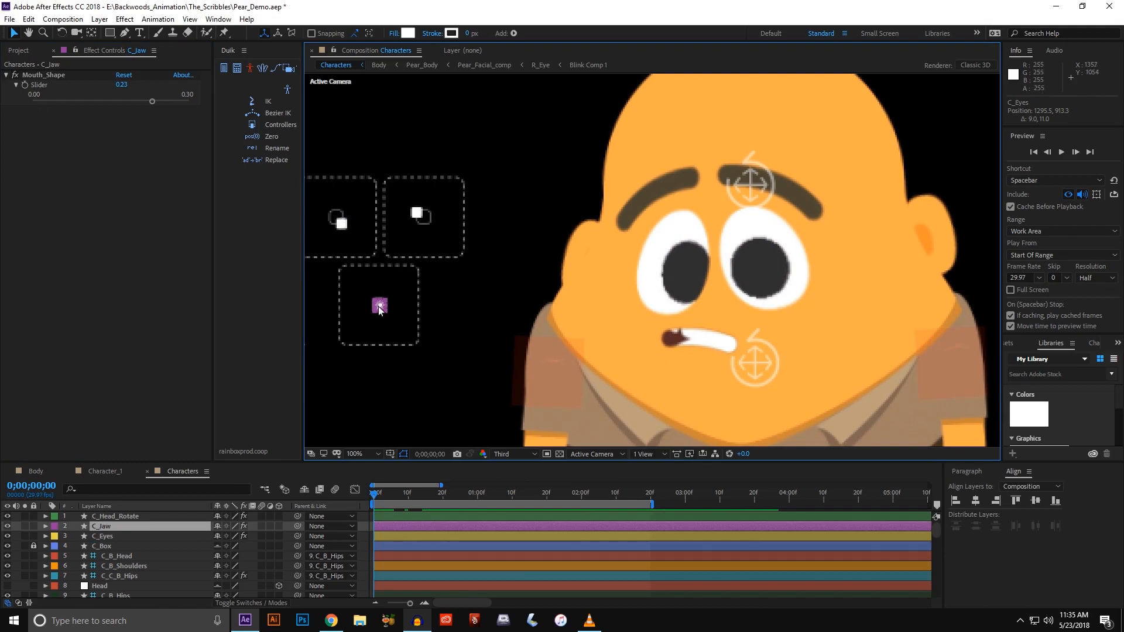
pyautogui.hotkey('ctrl', 'z')
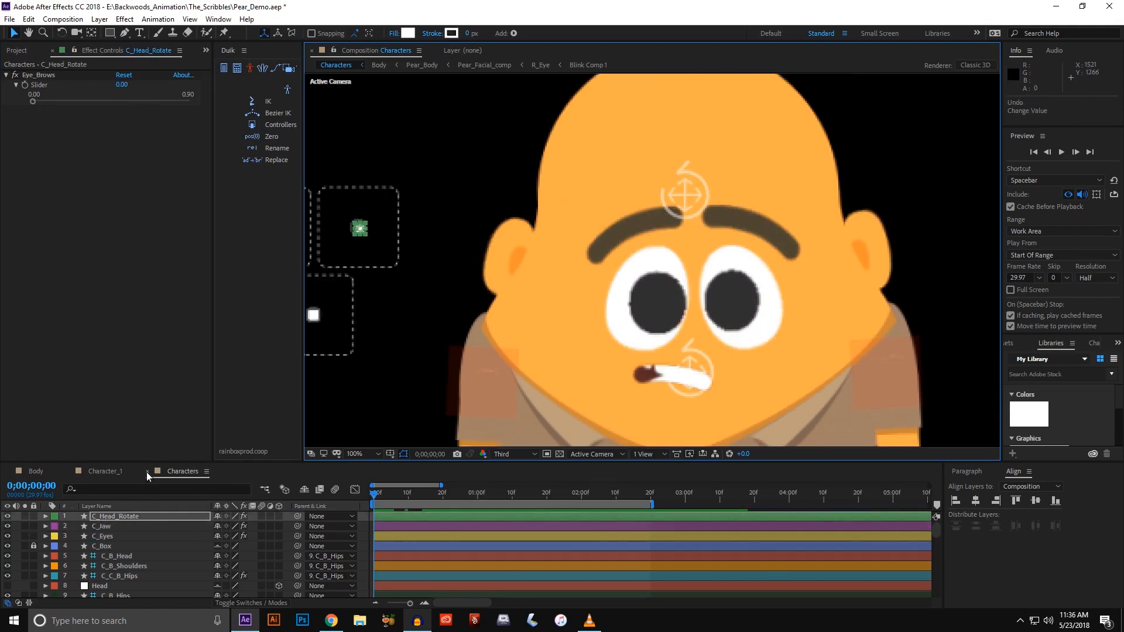
# - Close the Characters timeline and open the nested Body composition from Character_1
pyautogui.click(147, 472)
pyautogui.click(96, 471)
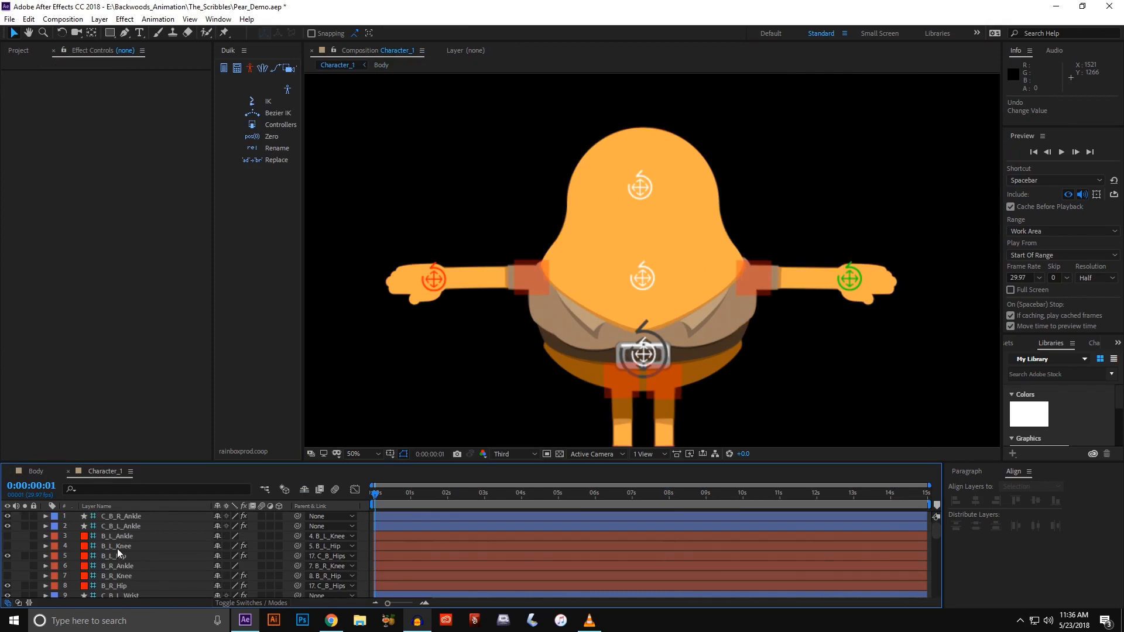
pyautogui.scroll(-8, 115, 554)
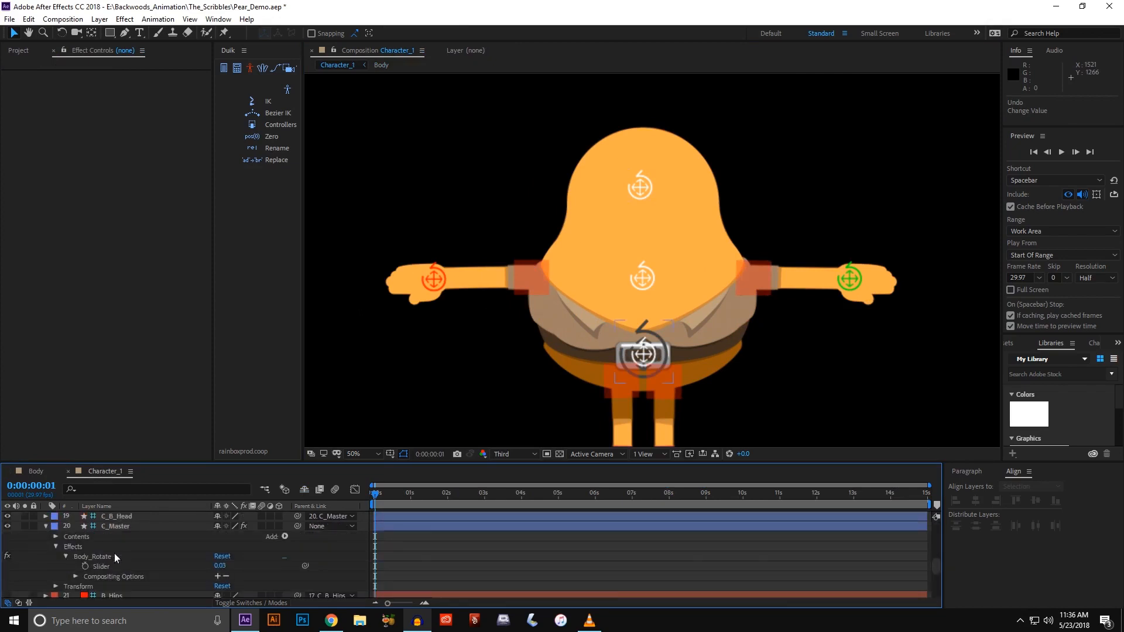
pyautogui.click(103, 574)
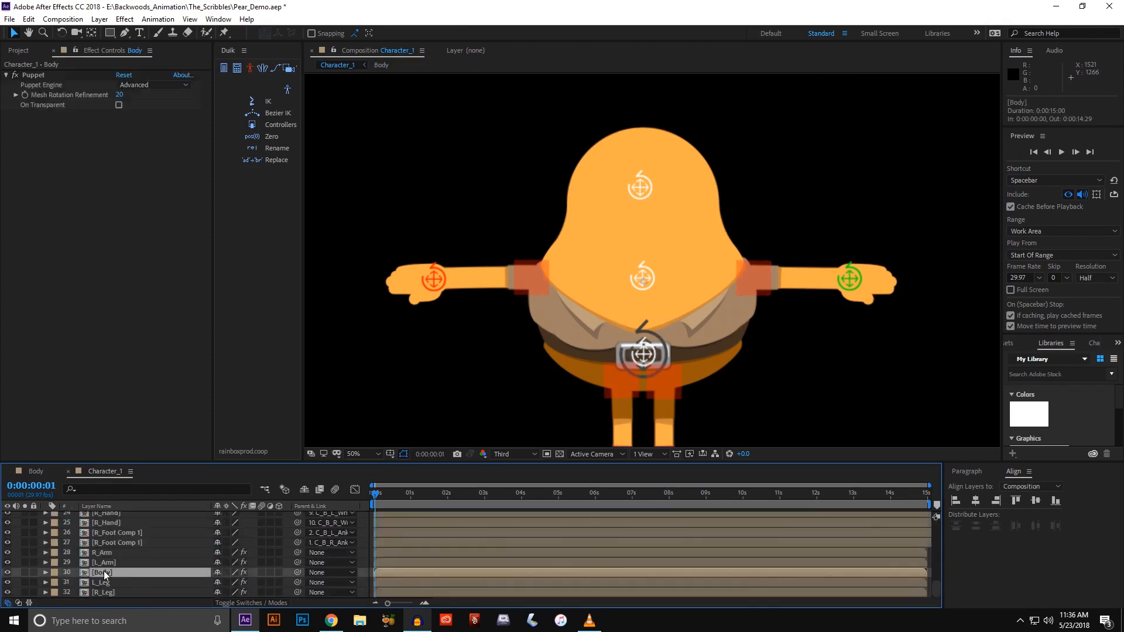
pyautogui.doubleClick(103, 572)
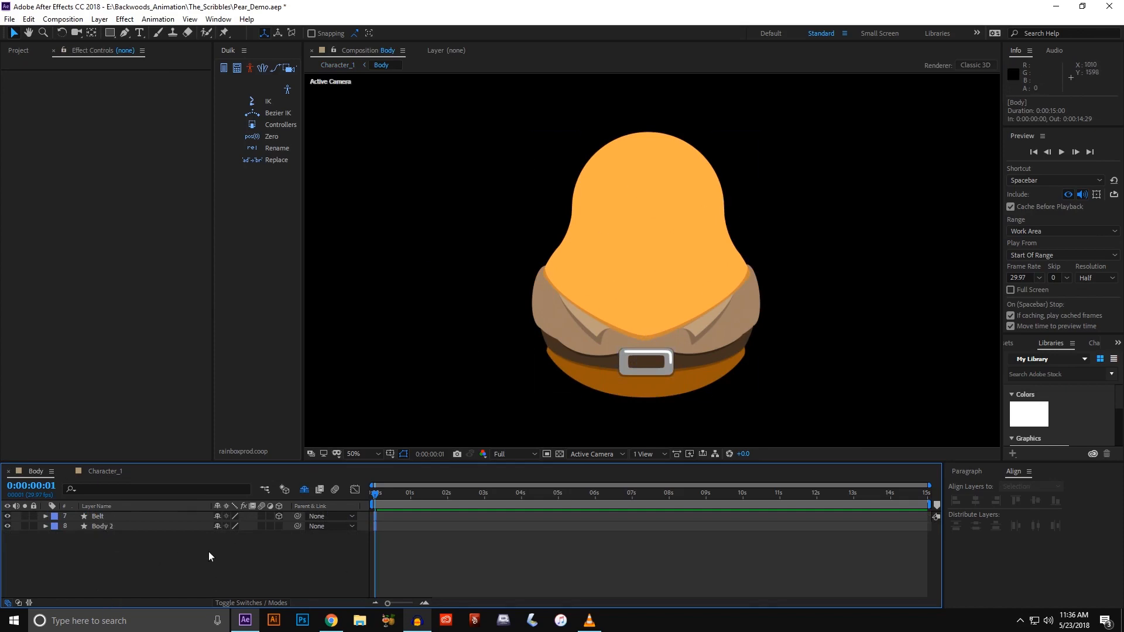
# - Return to Character_1 and examine the Puppet effect properties on the Body layer
pyautogui.click(98, 475)
pyautogui.click(46, 574)
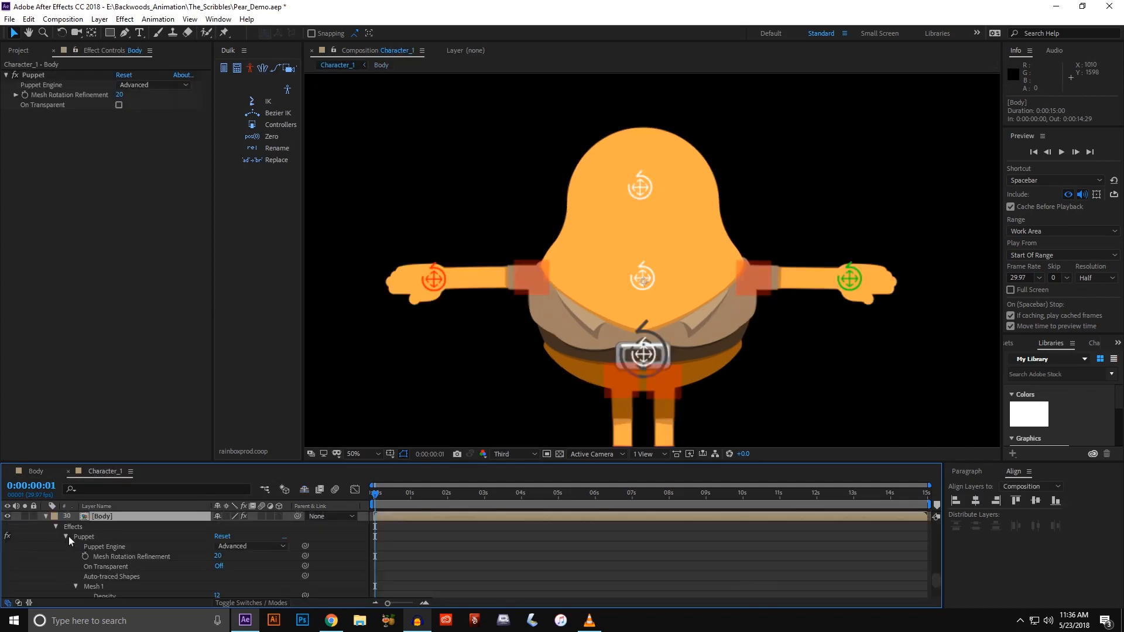
pyautogui.click(55, 526)
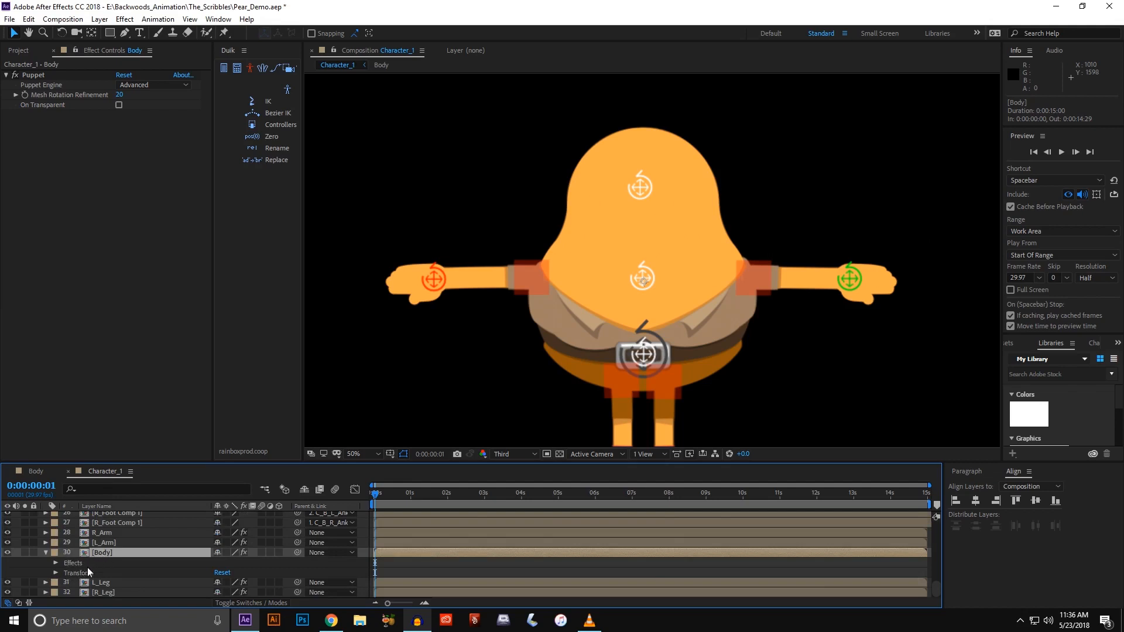
# - Pre-compose the Belt and Body 2 layers inside the Body composition as Body_Rotate
pyautogui.doubleClick(100, 553)
pyautogui.click(95, 518)
pyautogui.keyDown('shift'); pyautogui.click(97, 528); pyautogui.keyUp('shift')
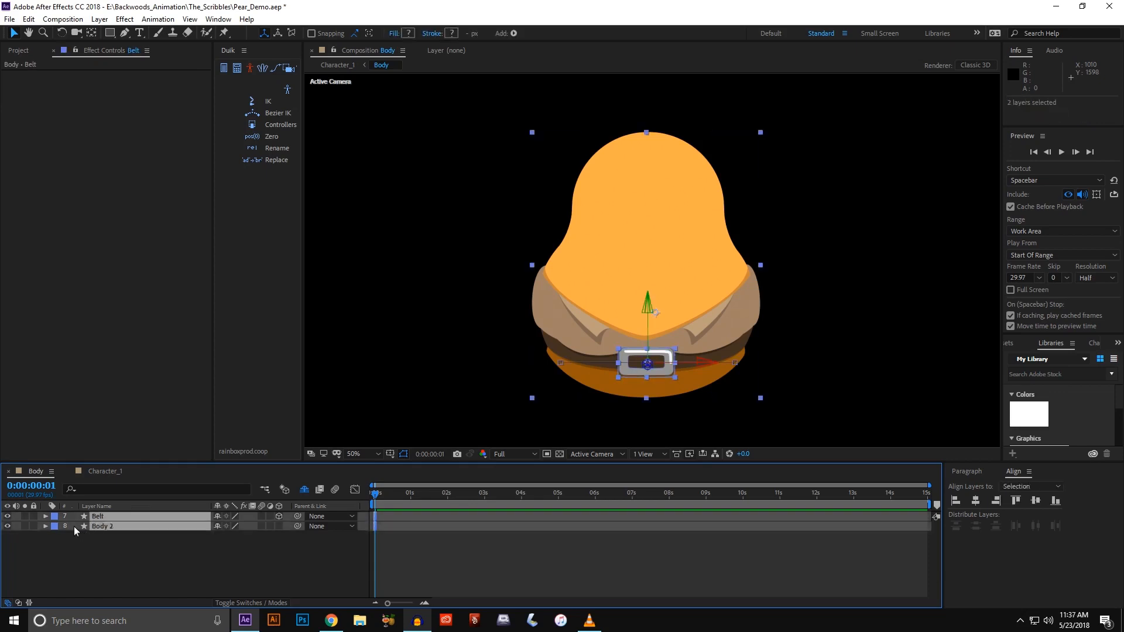
pyautogui.click(100, 19)
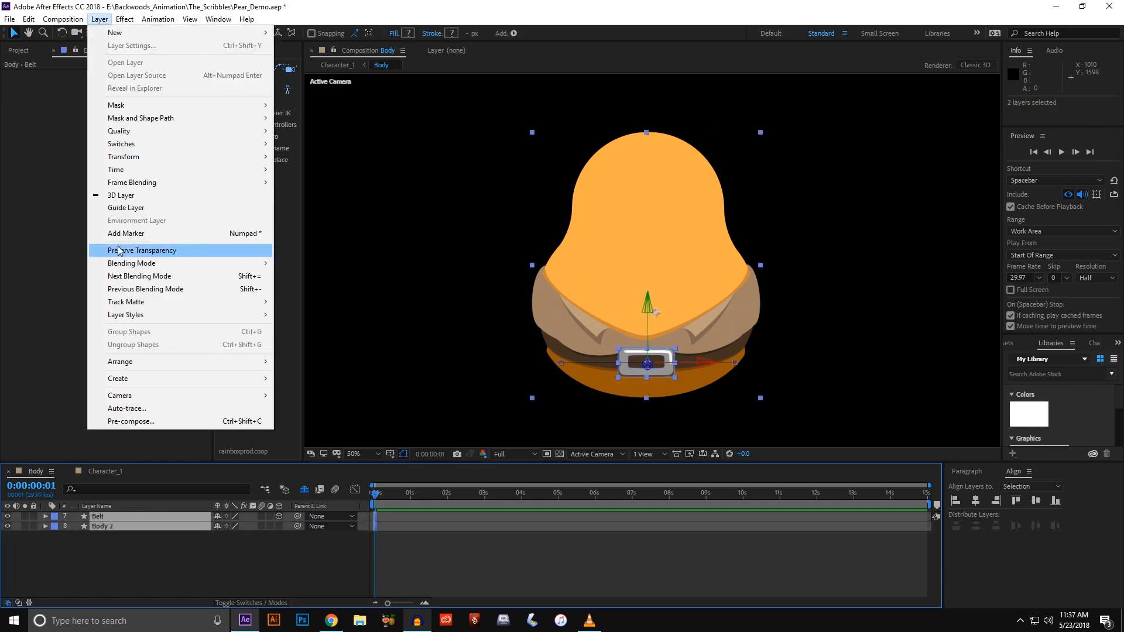
pyautogui.click(123, 422)
pyautogui.write('Bo')
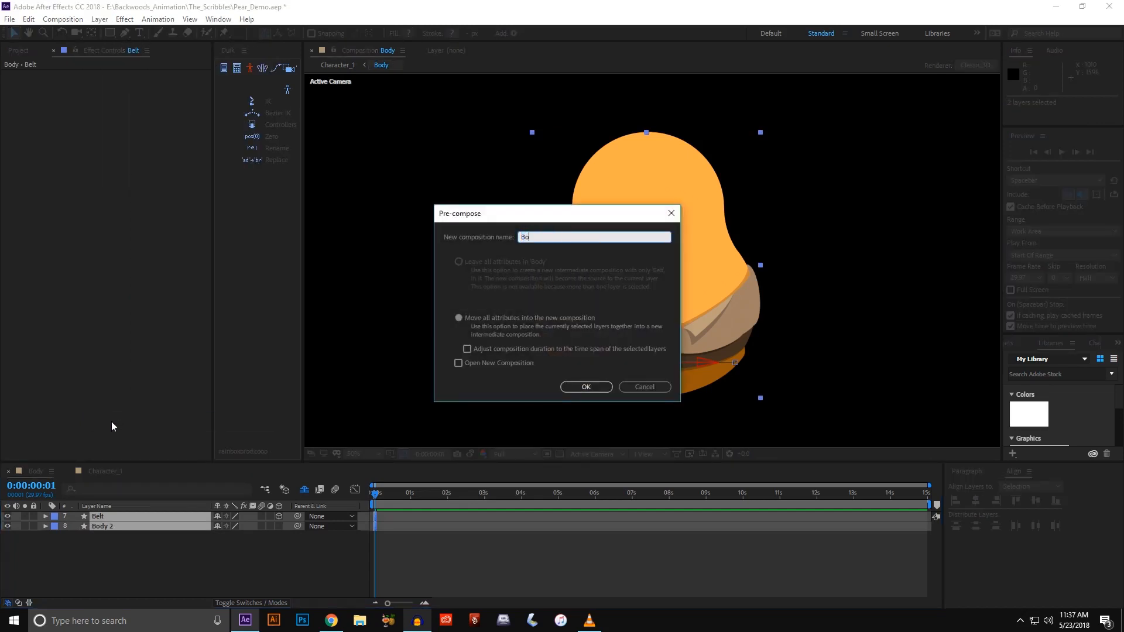
pyautogui.write('dy_Rotate')
pyautogui.press('Return')
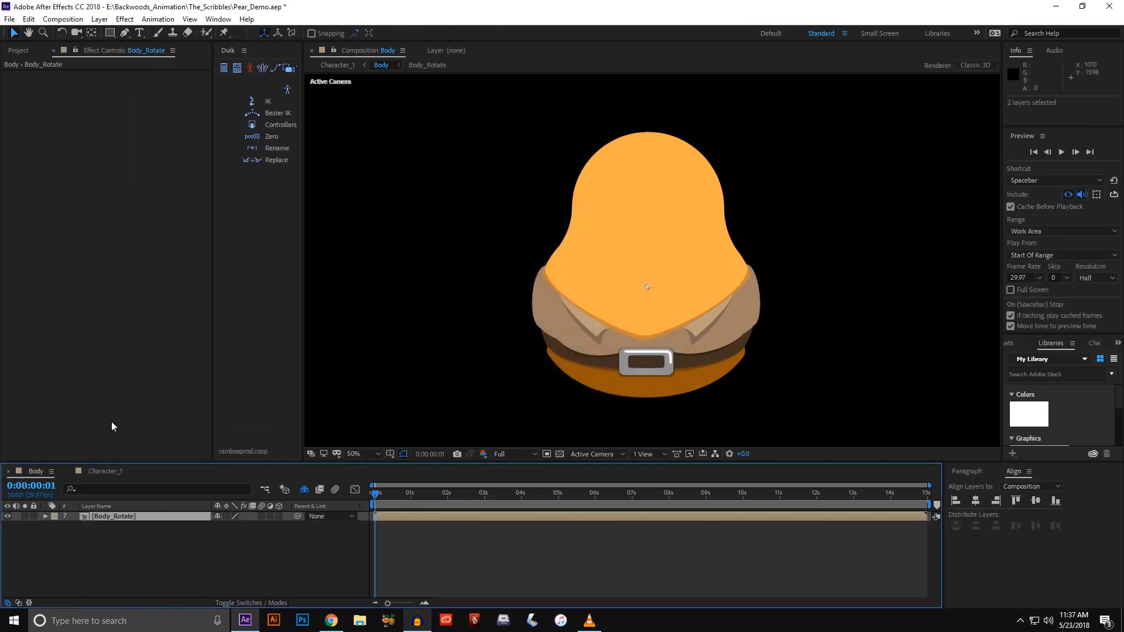
# - Enable time remapping on the Body_Rotate layer
pyautogui.rightClick(104, 522)
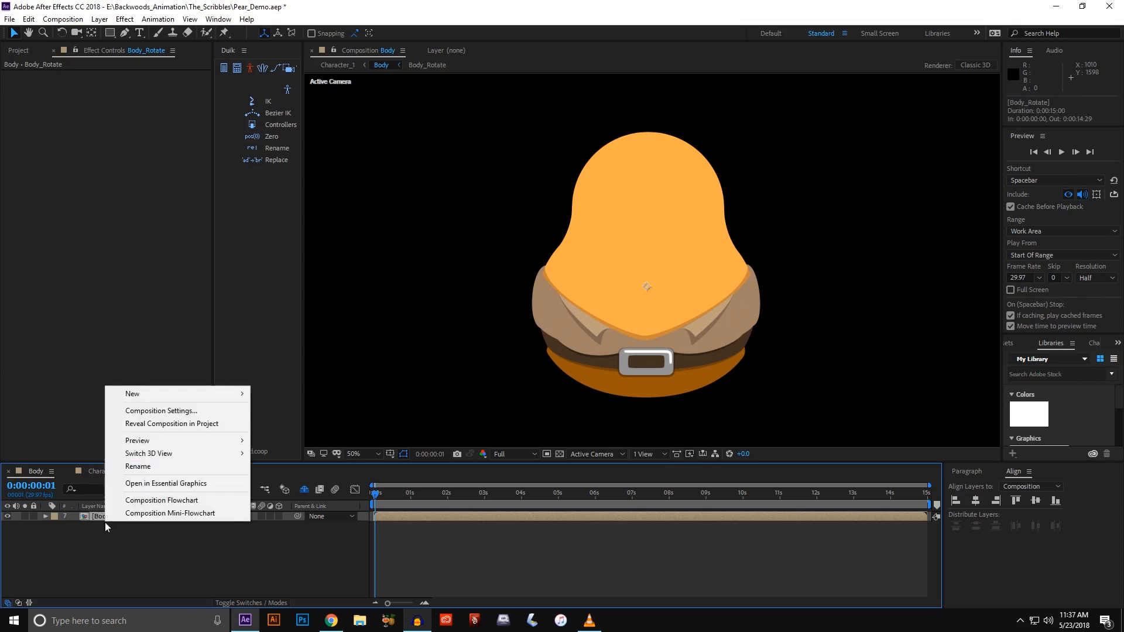
pyautogui.rightClick(98, 516)
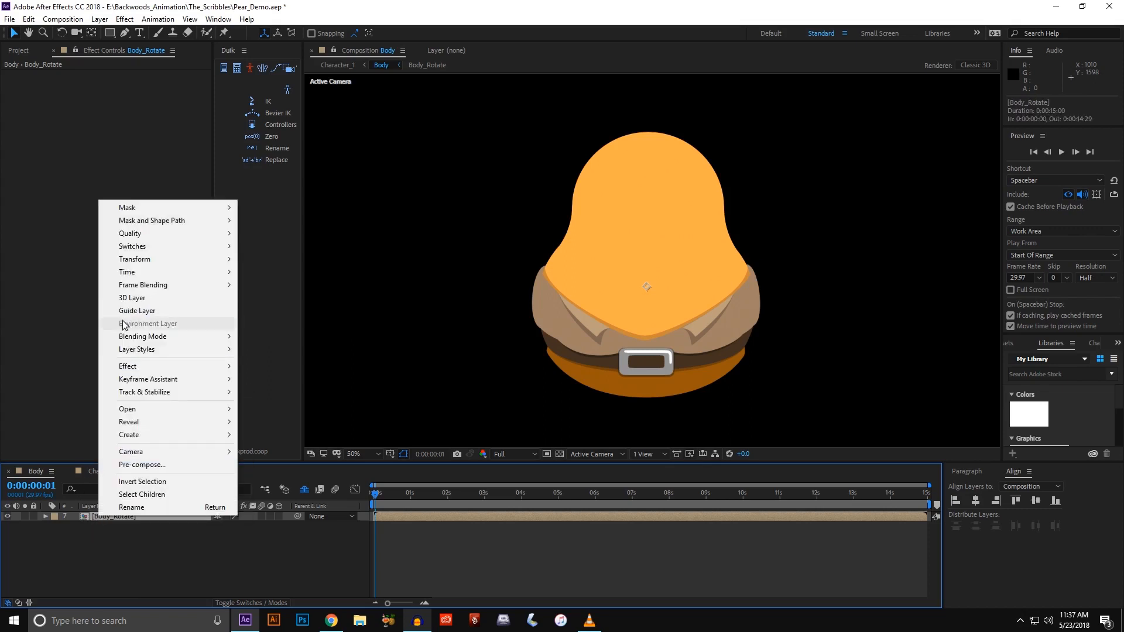
pyautogui.moveTo(190, 275)
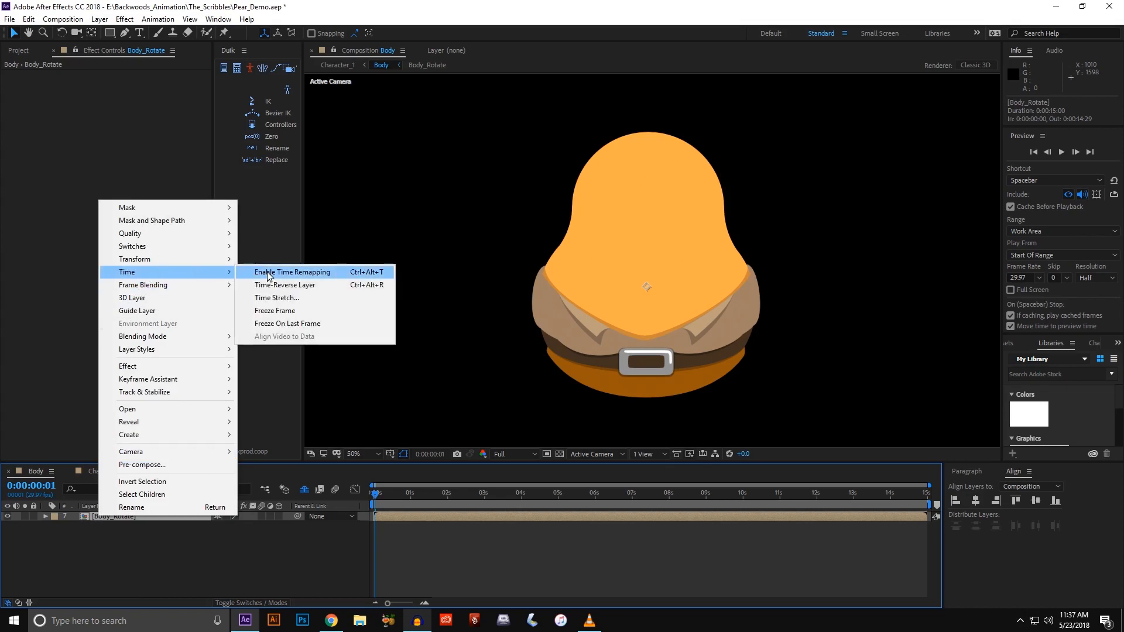
pyautogui.click(291, 272)
# - Place the Body timeline in its own panel above Character_1's and locate the Body_Rotate slider effect on C_Master
pyautogui.moveTo(40, 473); pyautogui.dragTo(462, 437)
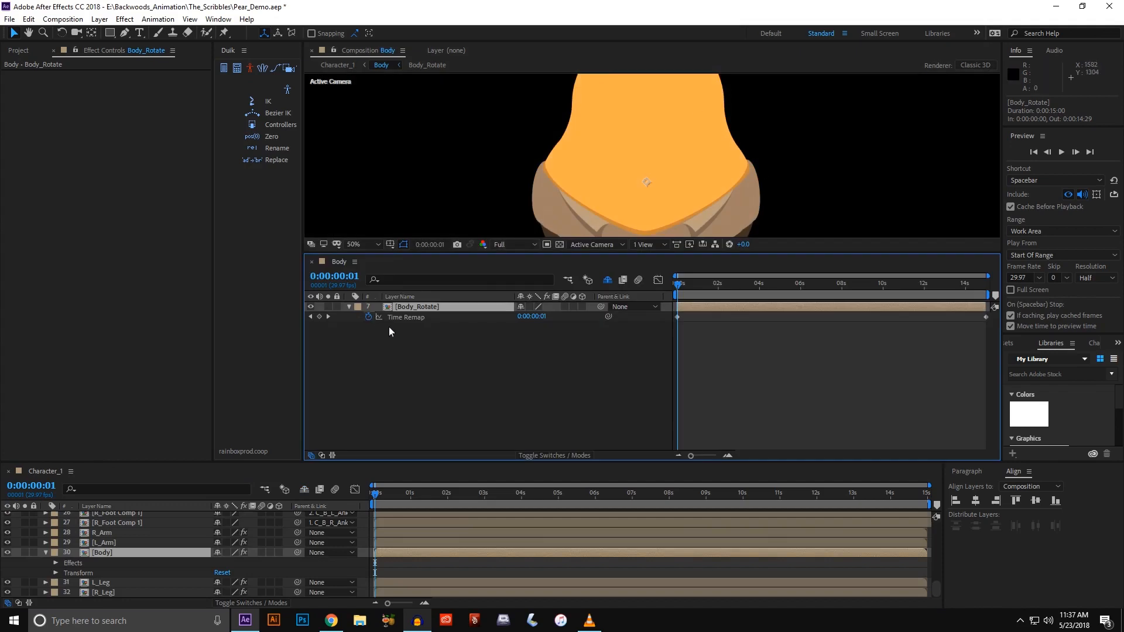
pyautogui.scroll(10, 118, 543)
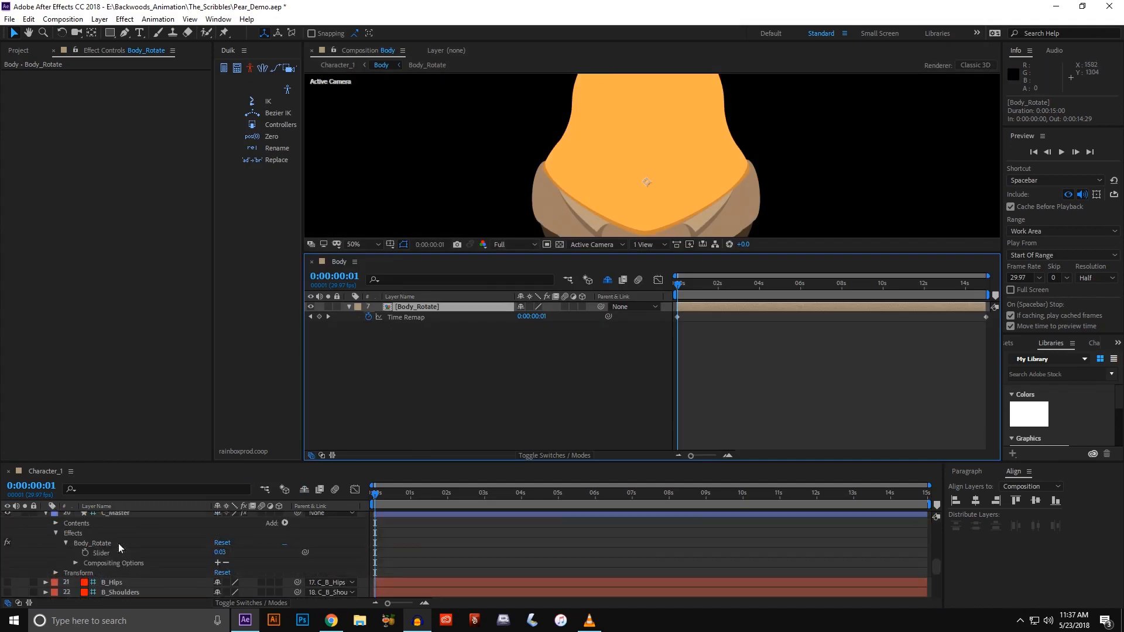
pyautogui.click(117, 543)
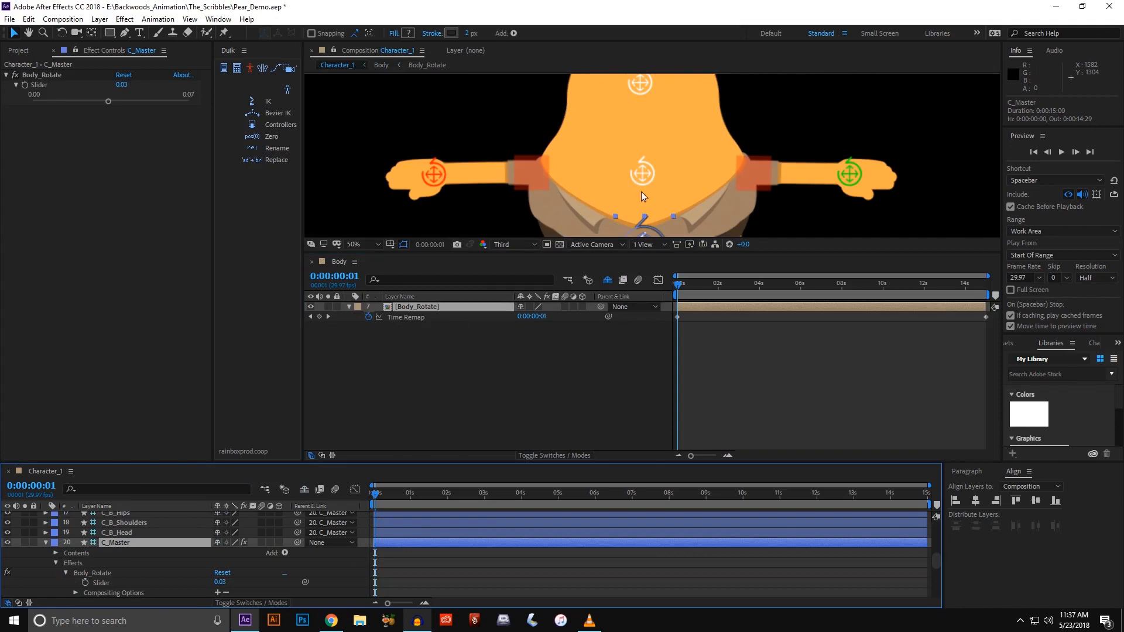
pyautogui.moveTo(676, 131); pyautogui.dragTo(679, 111)
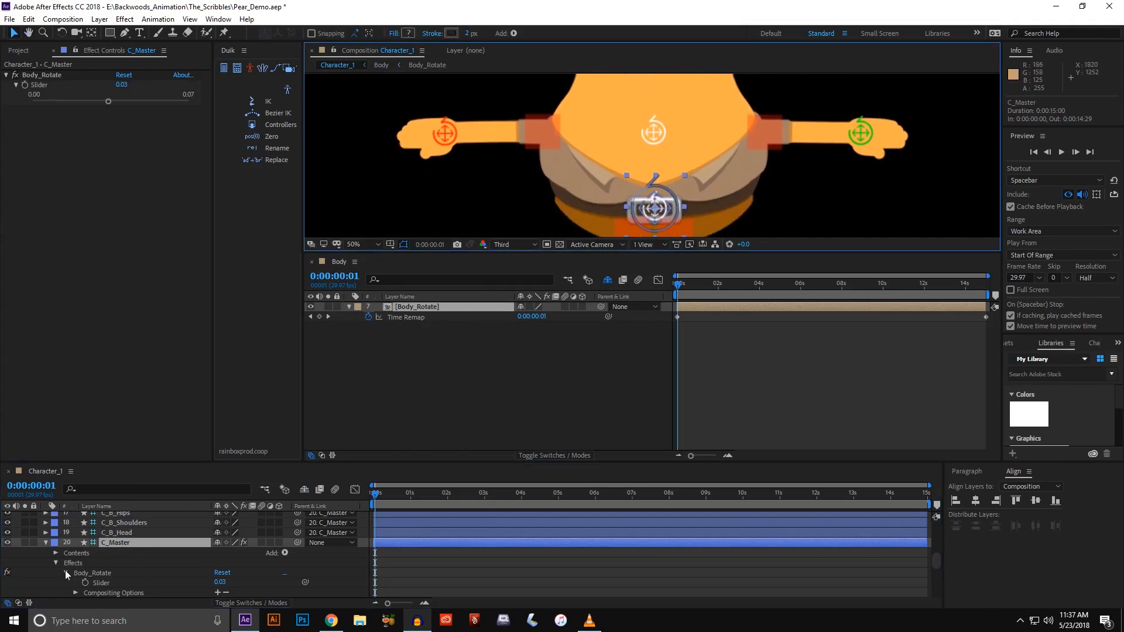
pyautogui.scroll(-2, 93, 554)
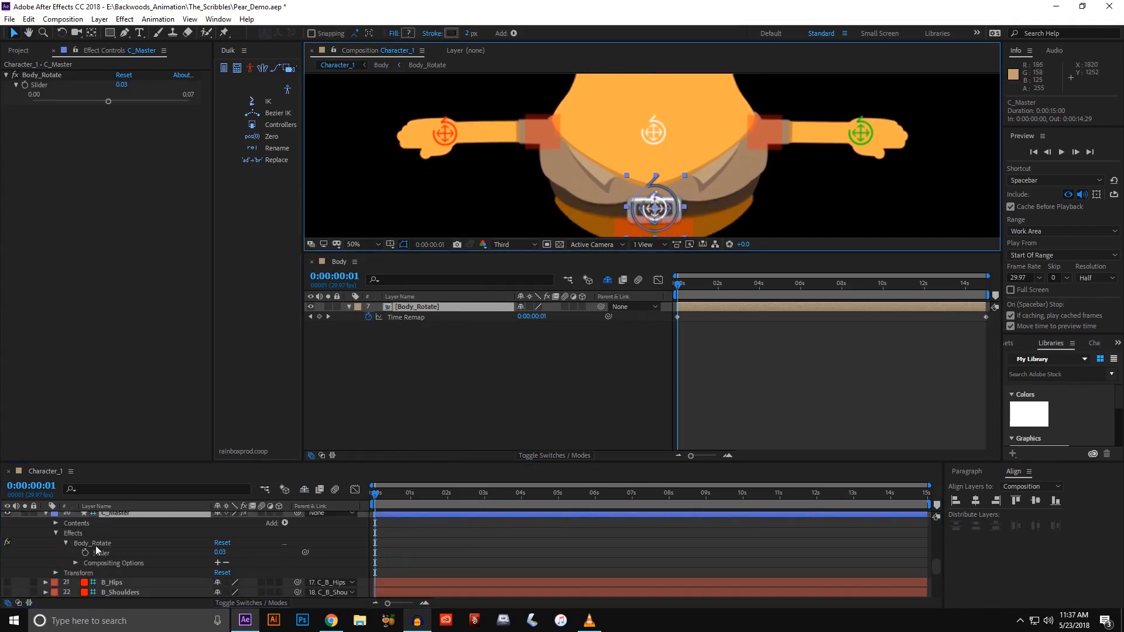
pyautogui.click(93, 543)
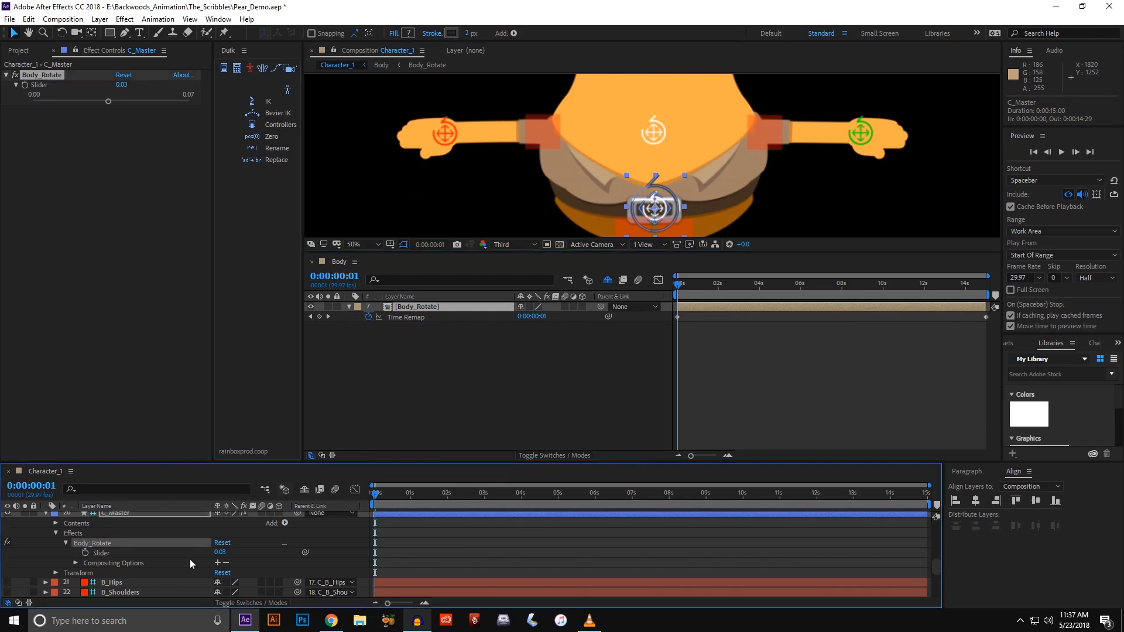
# - Add an expression to the Body_Rotate layer's Time Remap that links it to C_Master's Body_Rotate slider
pyautogui.keyDown('alt'); pyautogui.click(369, 318); pyautogui.keyUp('alt')
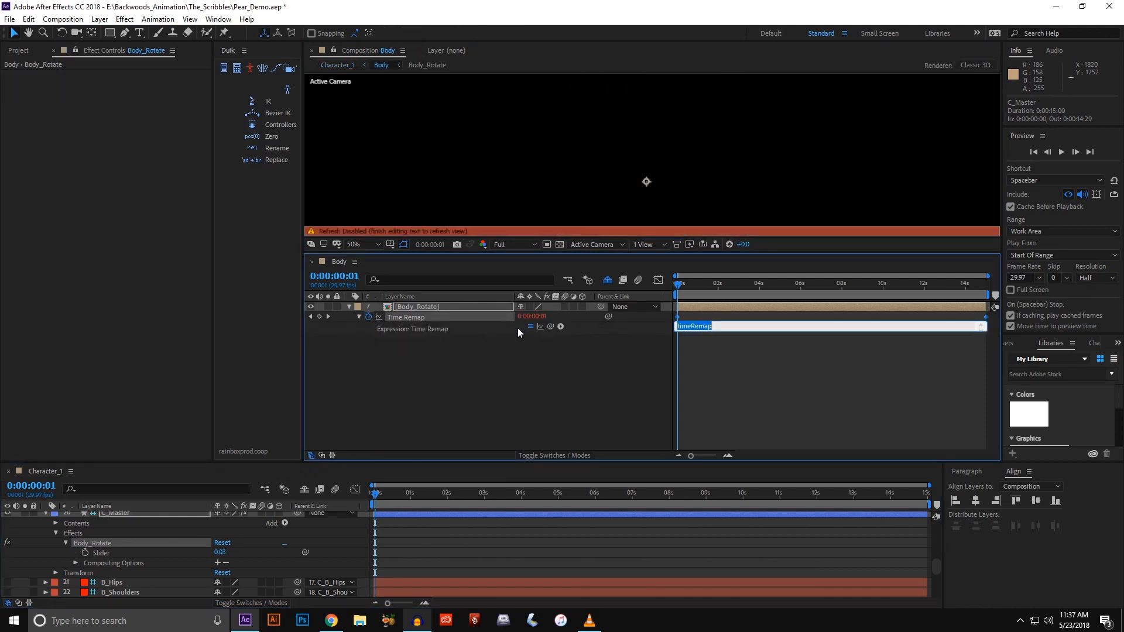
pyautogui.moveTo(551, 327); pyautogui.dragTo(108, 567)
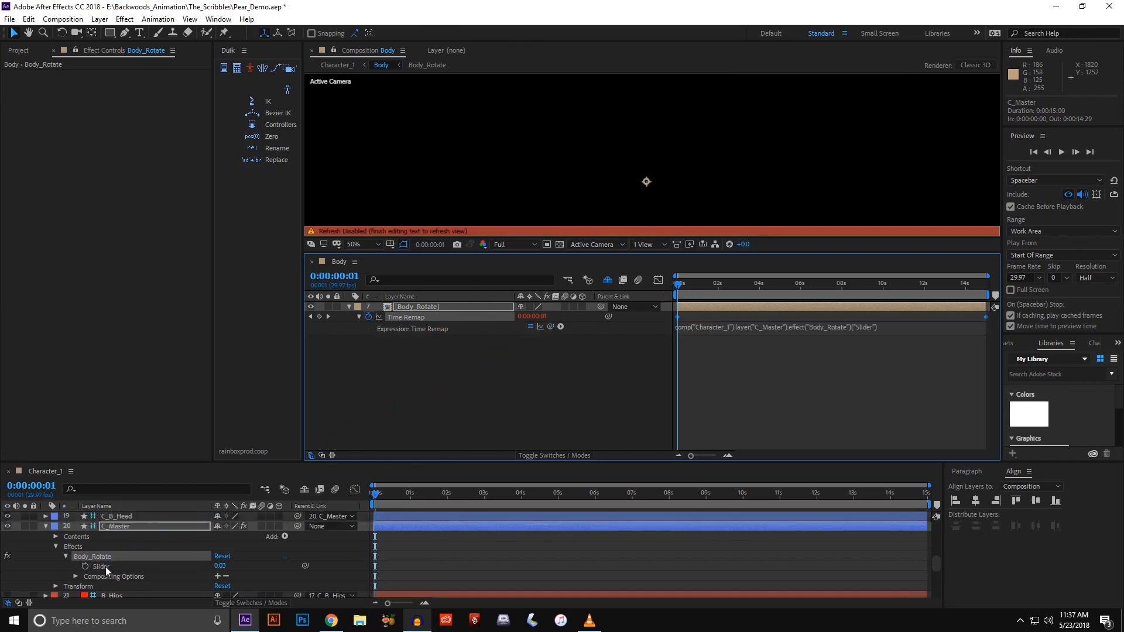
pyautogui.click(380, 540)
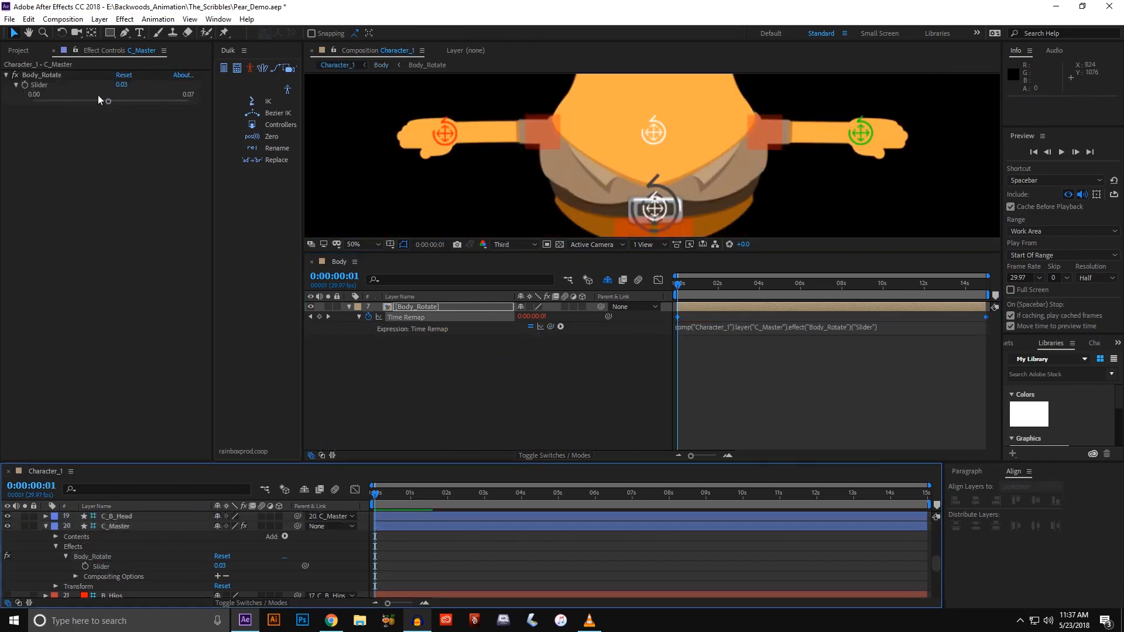
# - Test the Body_Rotate slider on C_Master and regroup the Body timeline with the Character_1 timeline
pyautogui.moveTo(110, 104); pyautogui.dragTo(76, 105)
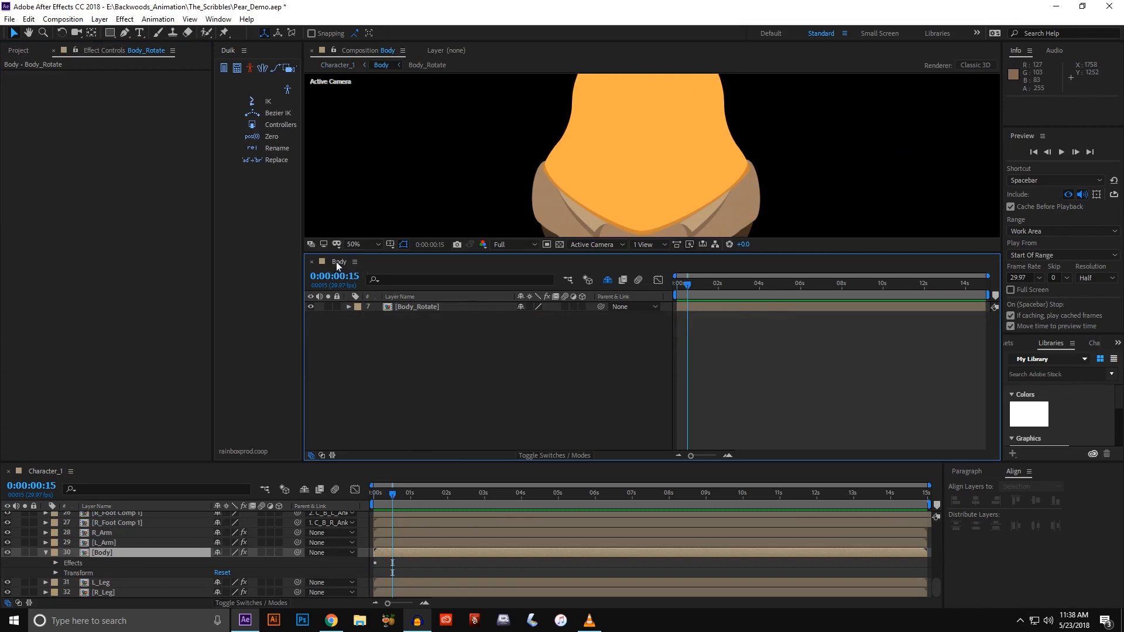
pyautogui.moveTo(337, 262); pyautogui.dragTo(121, 473)
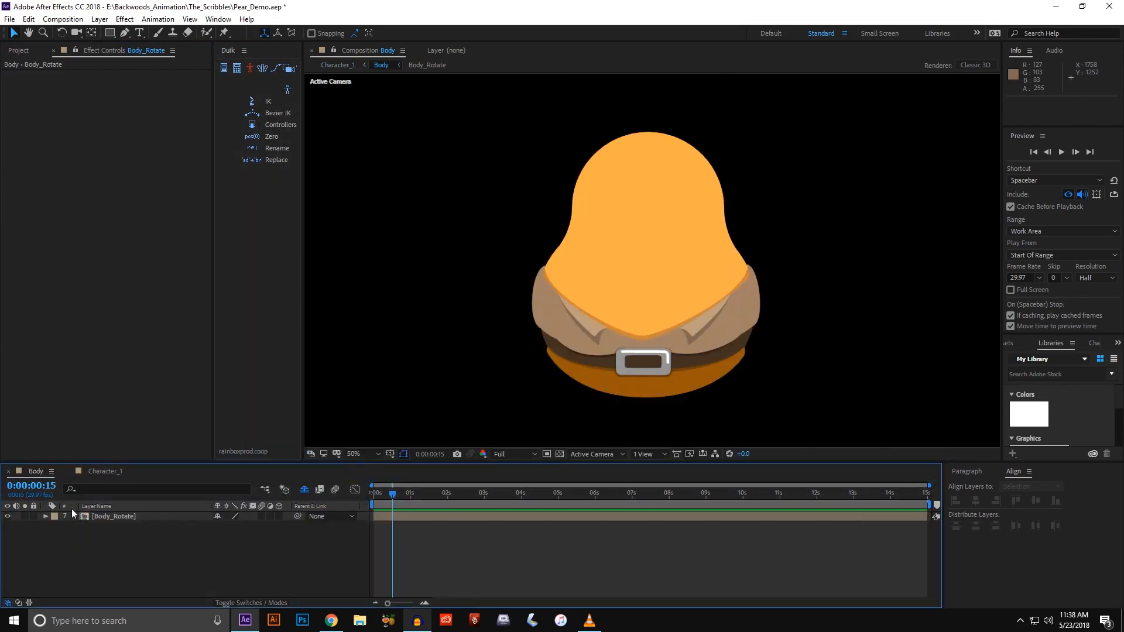
pyautogui.moveTo(576, 294); pyautogui.dragTo(561, 303)
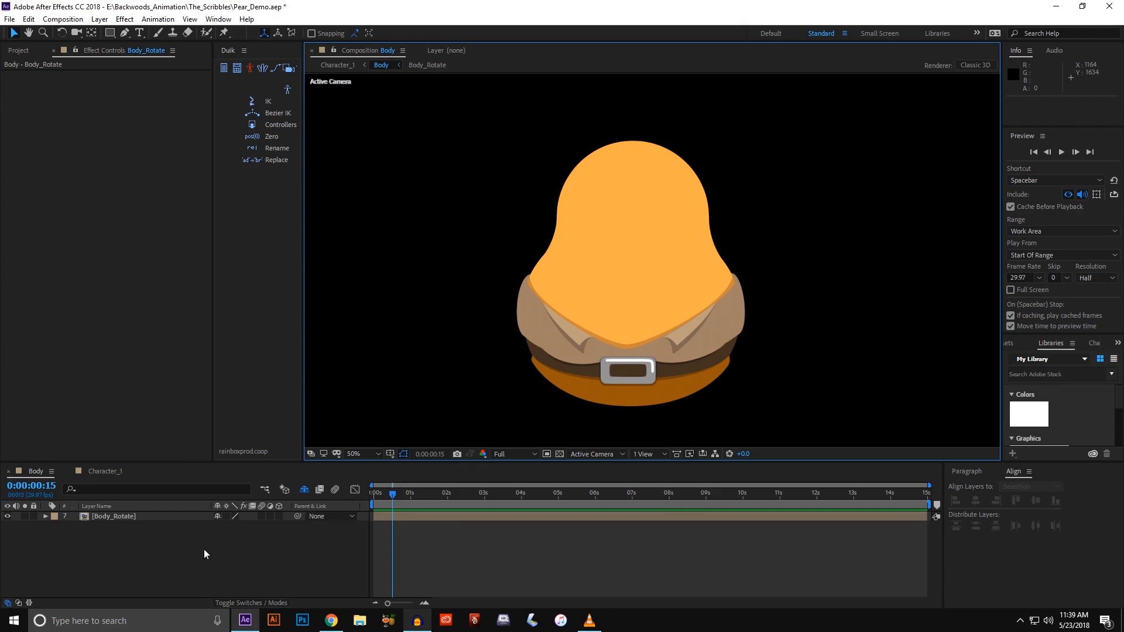
# - Reveal the shy layers in the Body composition and turn on visibility for the Ears 2 and Ears layers
pyautogui.click(304, 489)
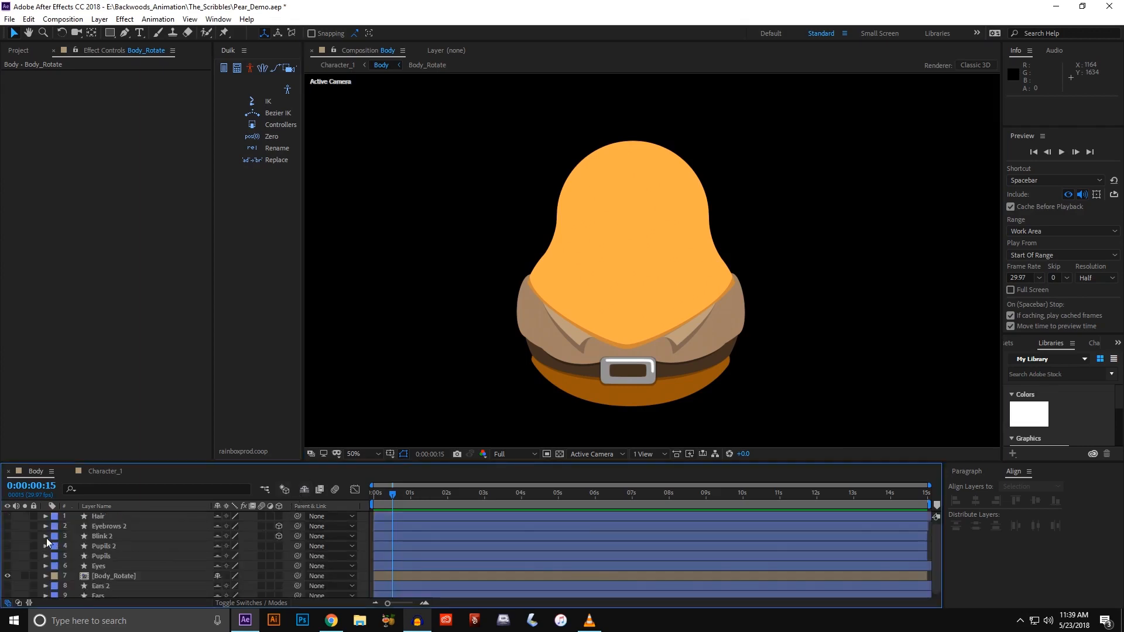
pyautogui.scroll(-1, 102, 565)
pyautogui.click(90, 585)
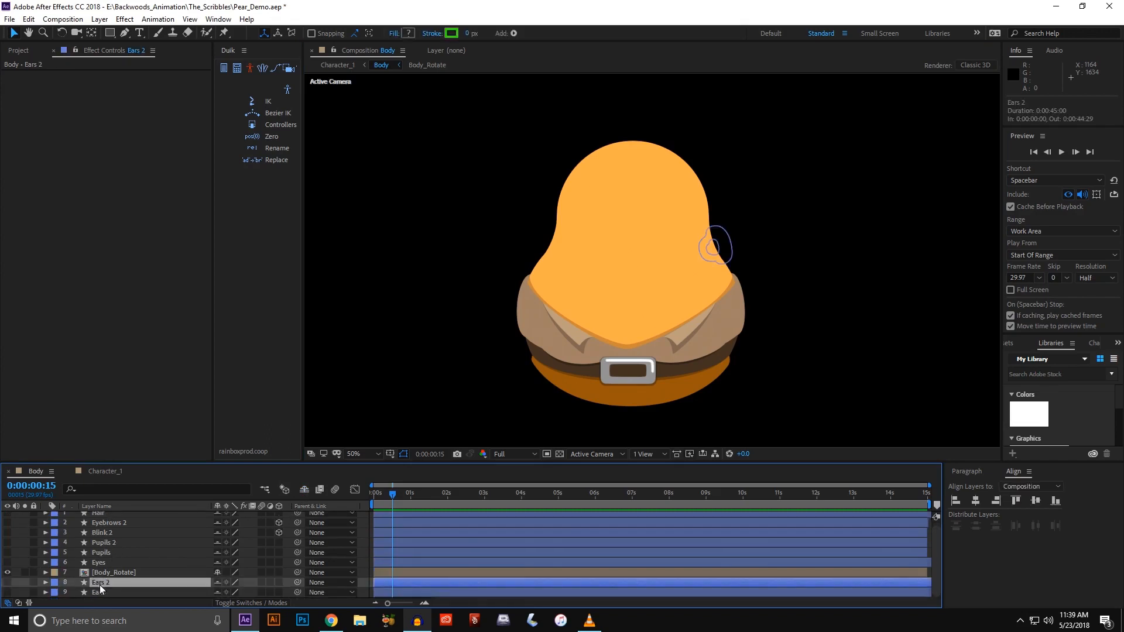
pyautogui.keyDown('shift'); pyautogui.click(99, 592); pyautogui.keyUp('shift')
pyautogui.moveTo(8, 584); pyautogui.dragTo(5, 594)
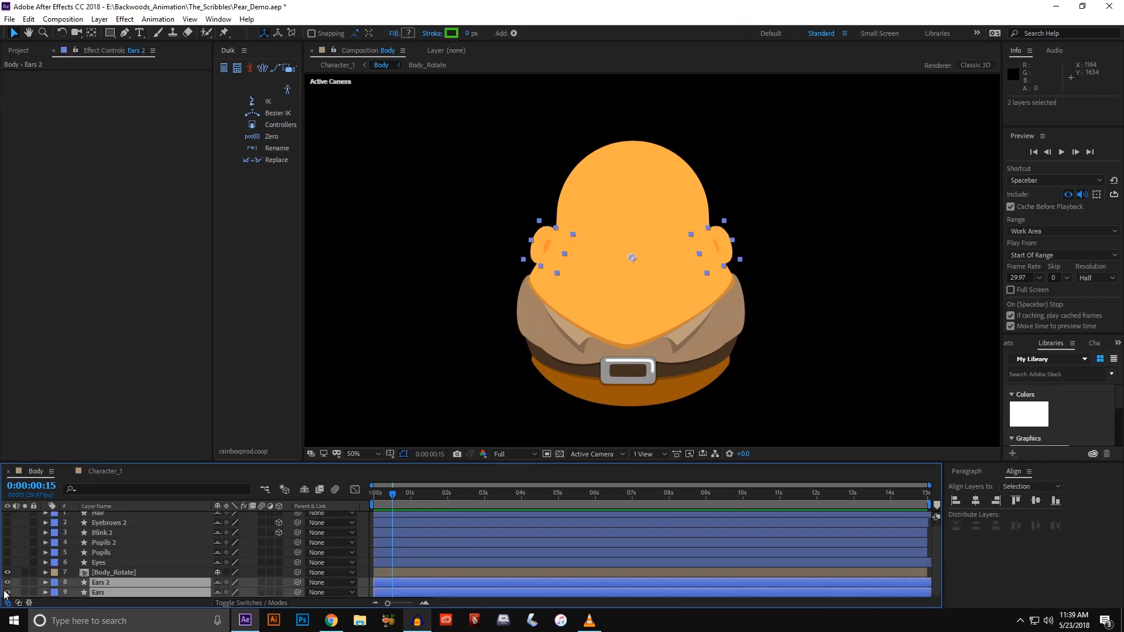
# - Turn on visibility for the Pupils 2, Pupils and Eyes layers in the Body composition
pyautogui.click(393, 292)
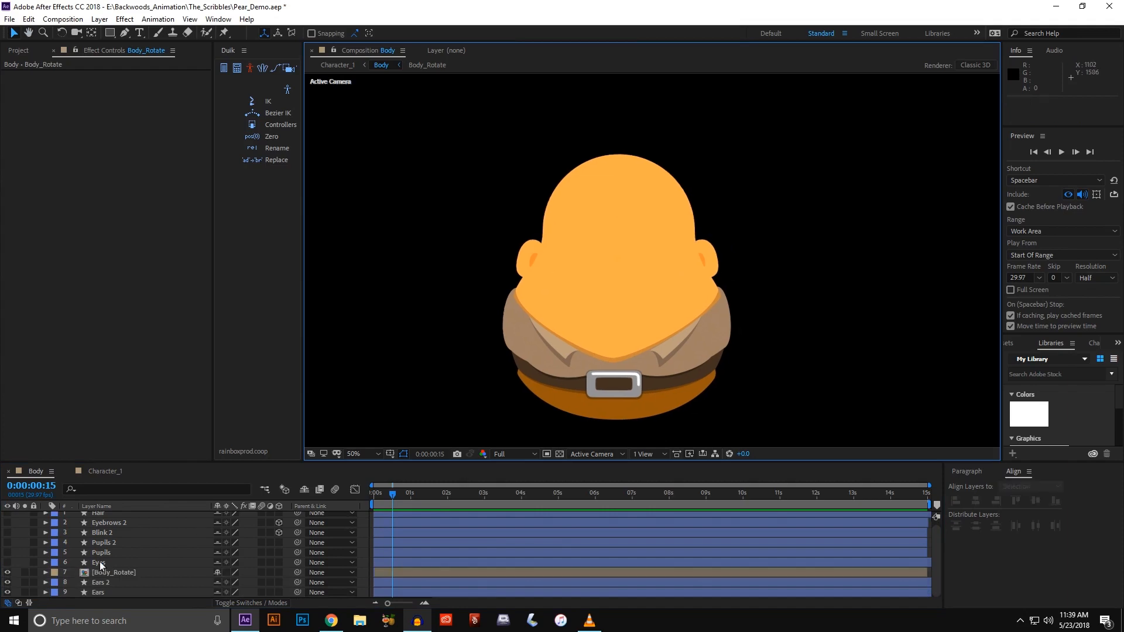
pyautogui.click(98, 561)
pyautogui.keyDown('shift'); pyautogui.click(98, 554); pyautogui.keyUp('shift')
pyautogui.keyDown('shift'); pyautogui.click(100, 544); pyautogui.keyUp('shift')
pyautogui.click(7, 545)
pyautogui.click(448, 290)
pyautogui.press('.')
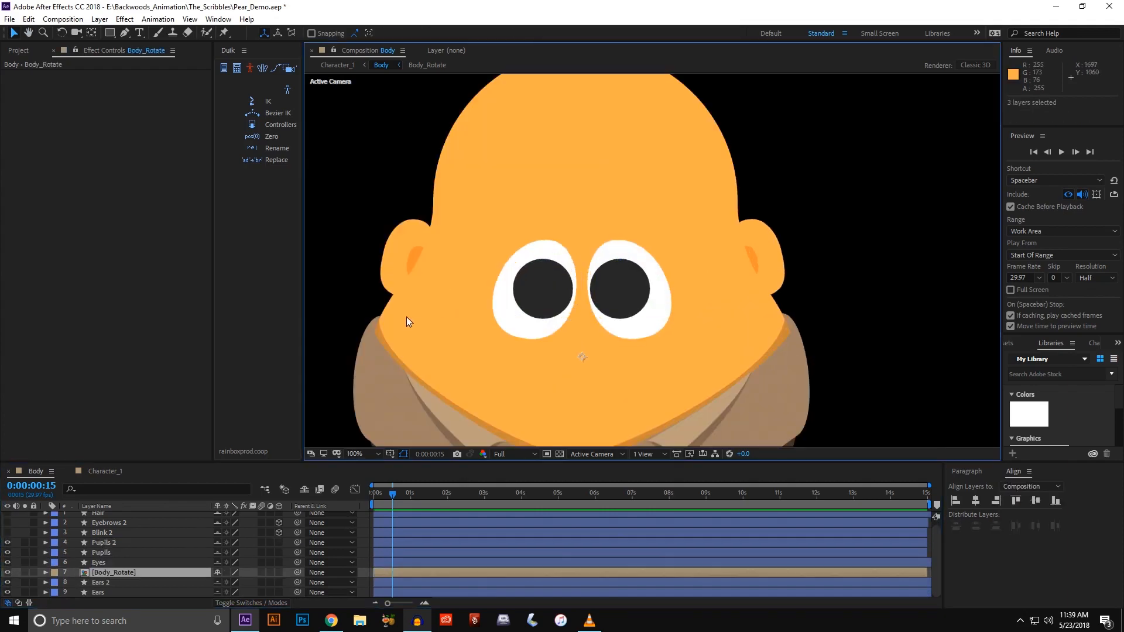
# - Pre-compose the Pupils 2, Pupils and Eyes layers into a new composition named Eyes
pyautogui.click(108, 542)
pyautogui.click(105, 554)
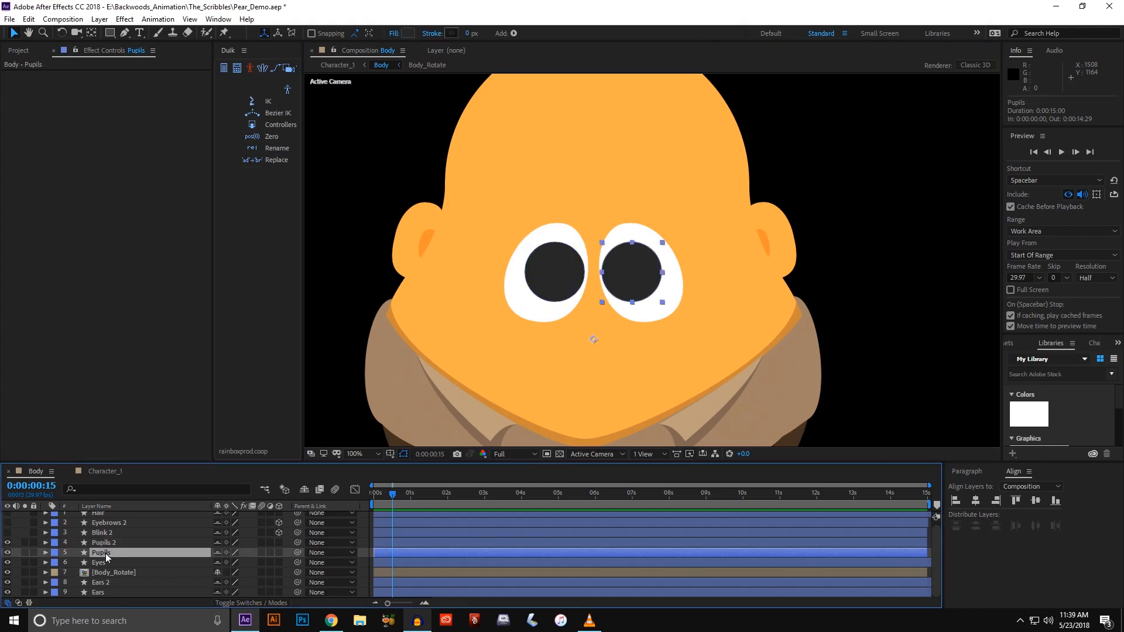
pyautogui.click(103, 562)
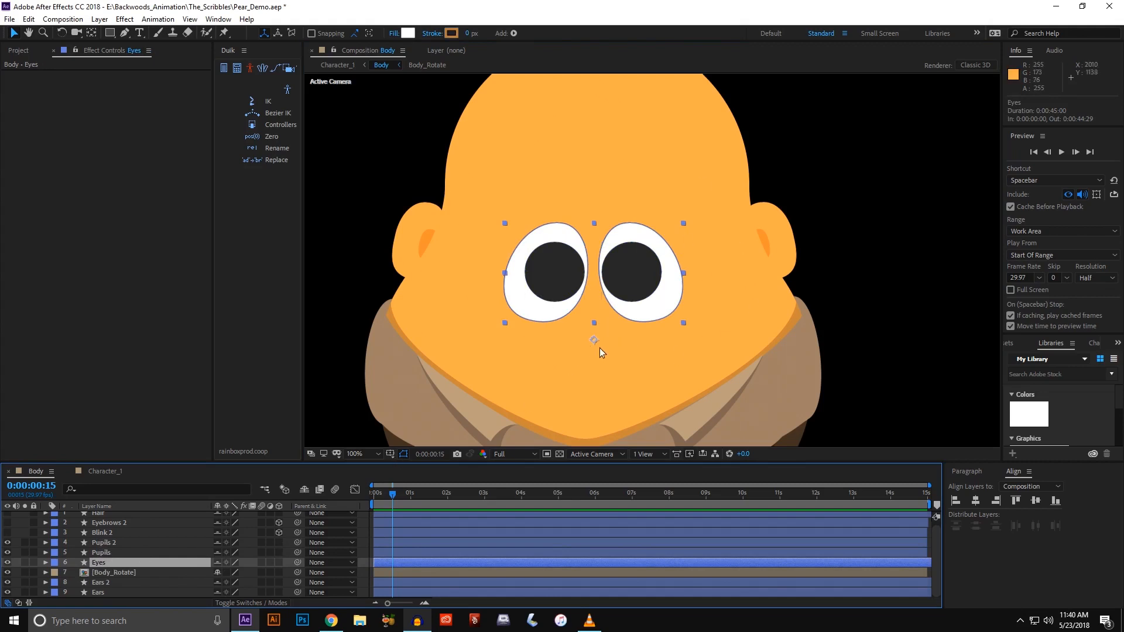
pyautogui.keyDown('shift'); pyautogui.click(100, 544); pyautogui.keyUp('shift')
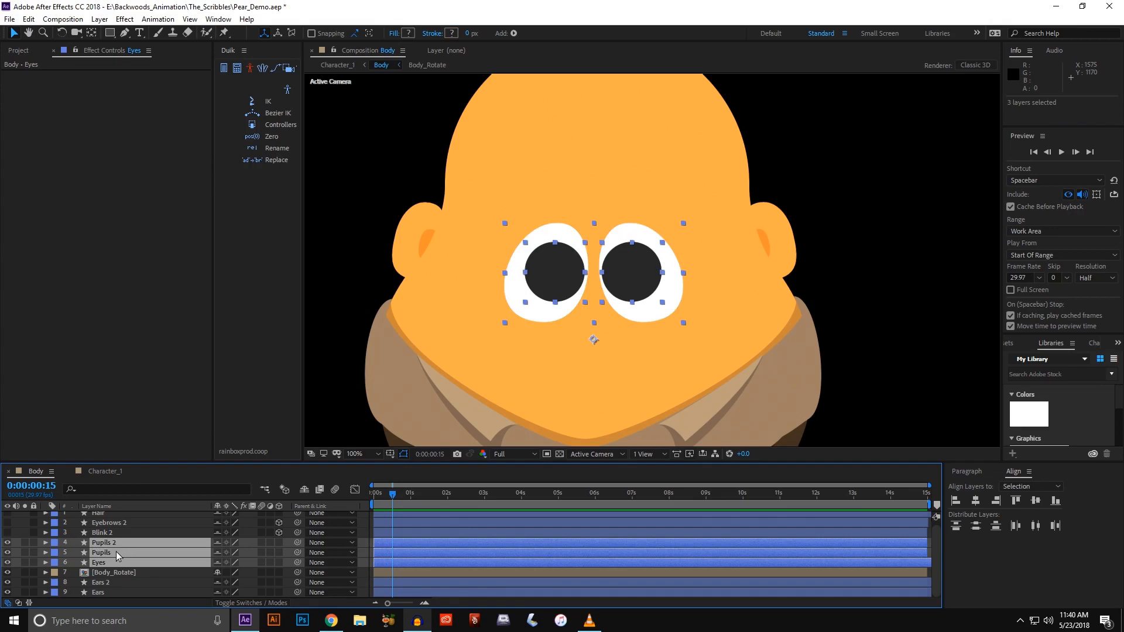
pyautogui.click(100, 19)
pyautogui.click(130, 422)
pyautogui.write('Eyes')
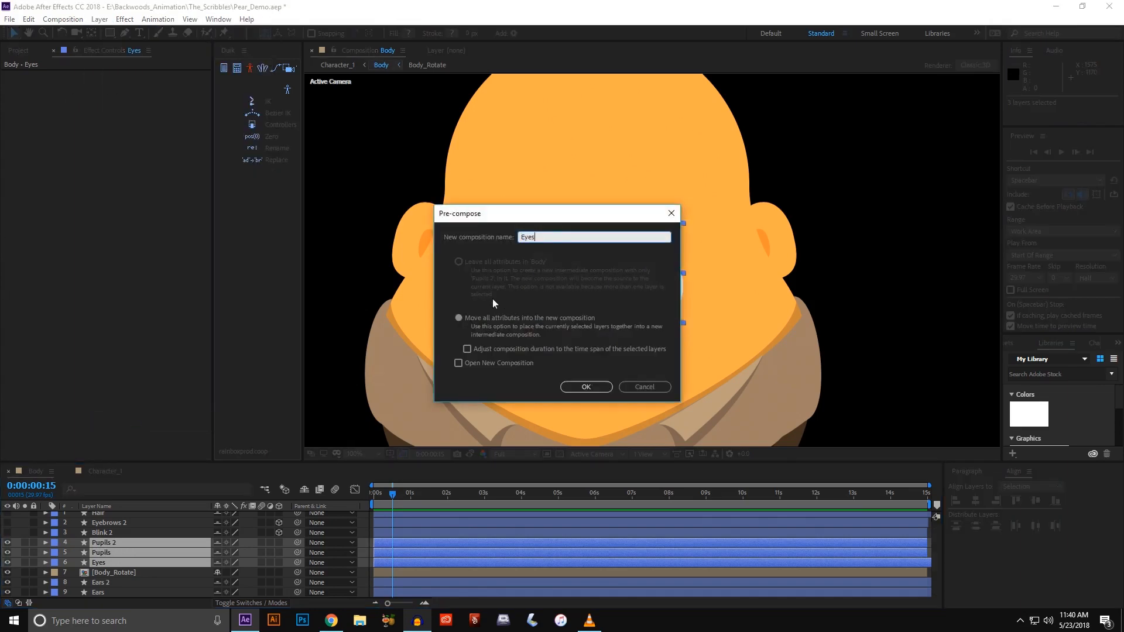
pyautogui.press('Return')
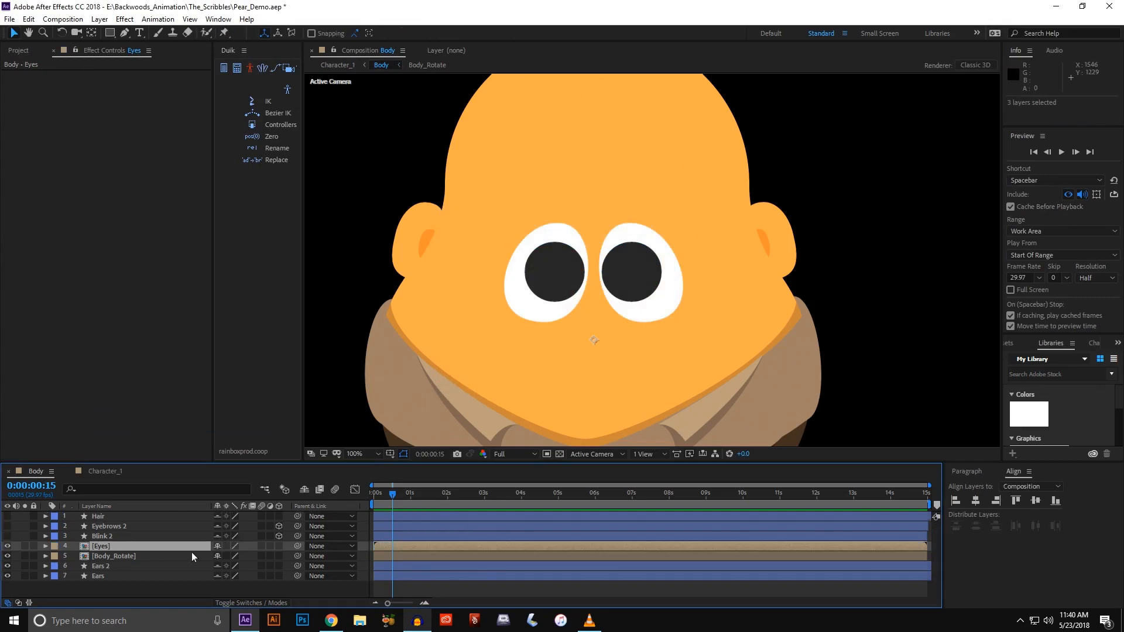
# - Add a null object inside the Eyes composition and rename it Eyes
pyautogui.doubleClick(100, 548)
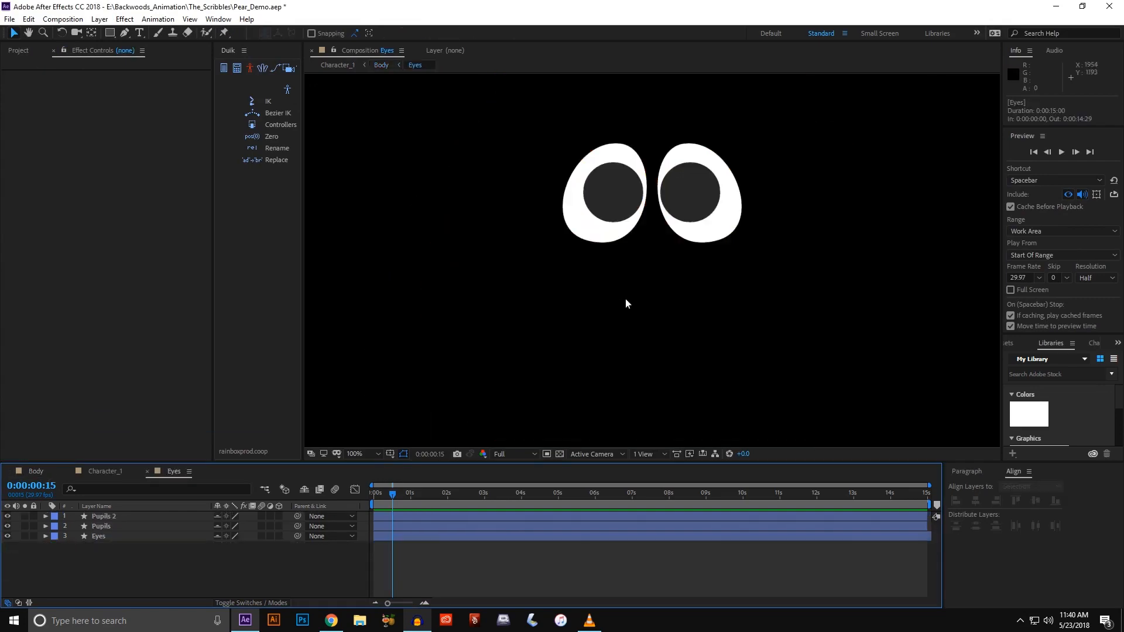
pyautogui.scroll(2, 594, 341)
pyautogui.rightClick(240, 569)
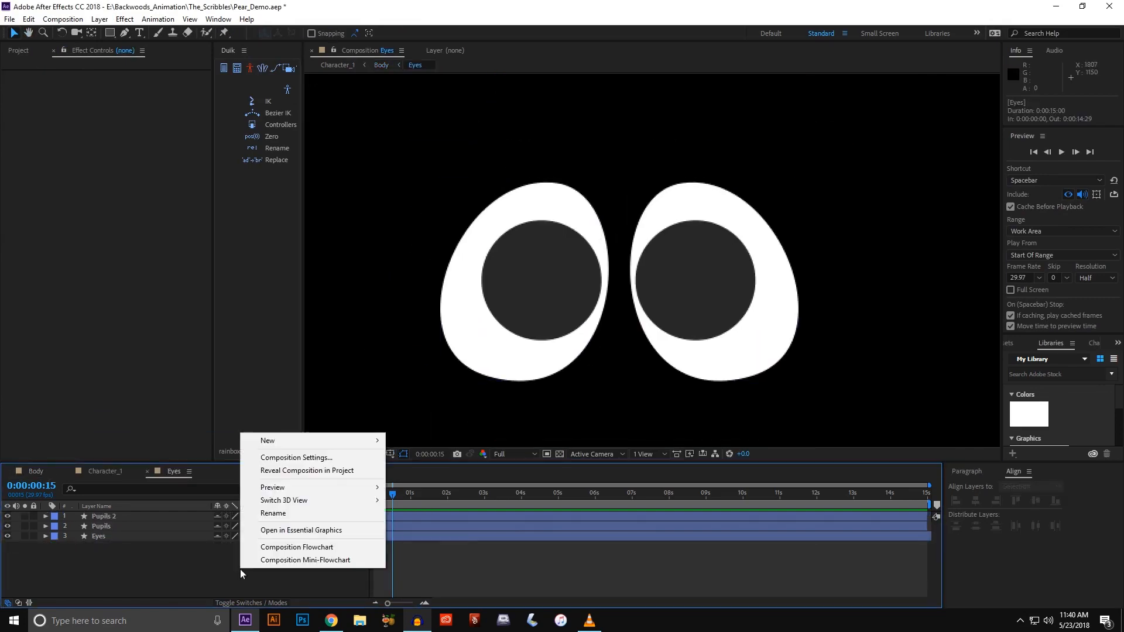
pyautogui.moveTo(268, 444)
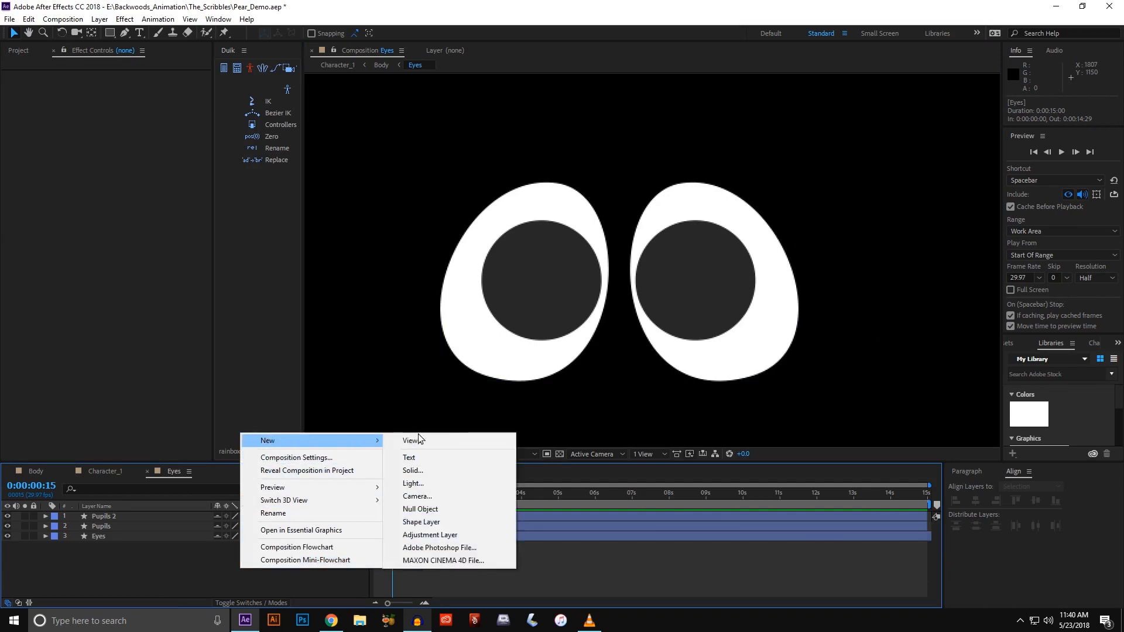
pyautogui.click(422, 509)
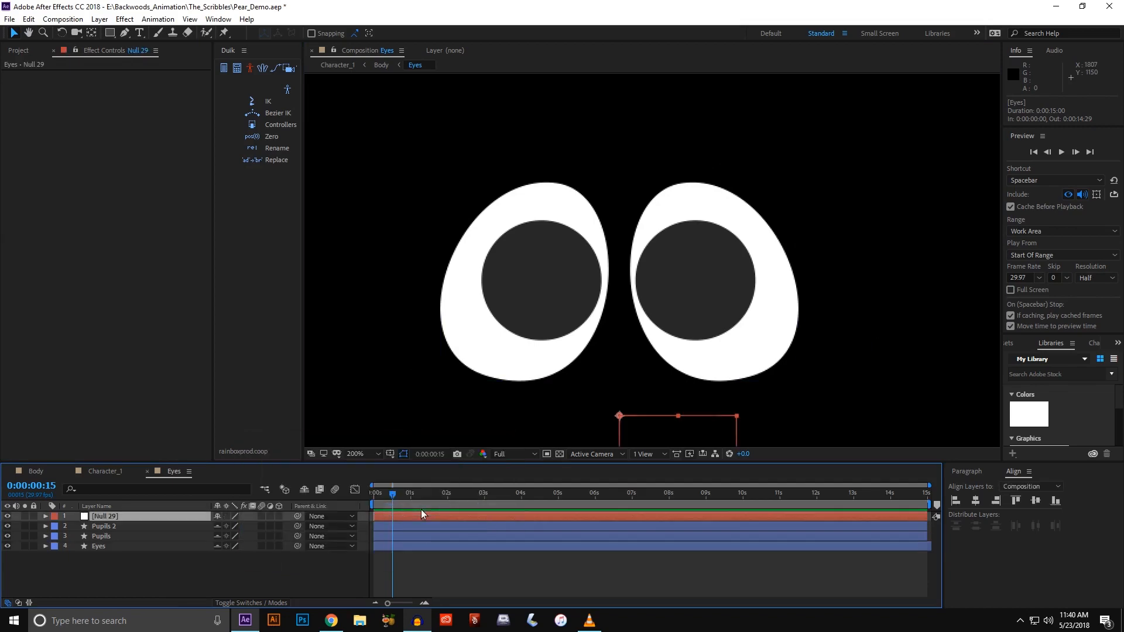
pyautogui.scroll(-3, 509, 321)
pyautogui.click(86, 520)
pyautogui.press('Return')
pyautogui.write('Eyes')
pyautogui.press('Return')
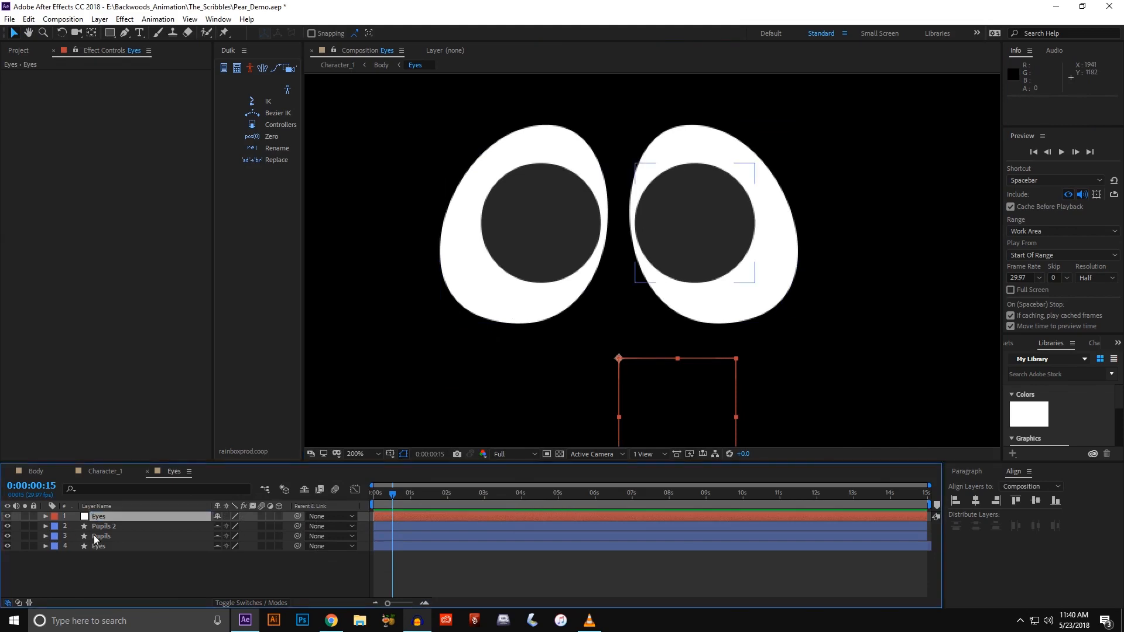
# - Parent the Pupils 2 and Pupils layers to the Eyes null
pyautogui.click(101, 527)
pyautogui.keyDown('shift'); pyautogui.click(103, 537); pyautogui.keyUp('shift')
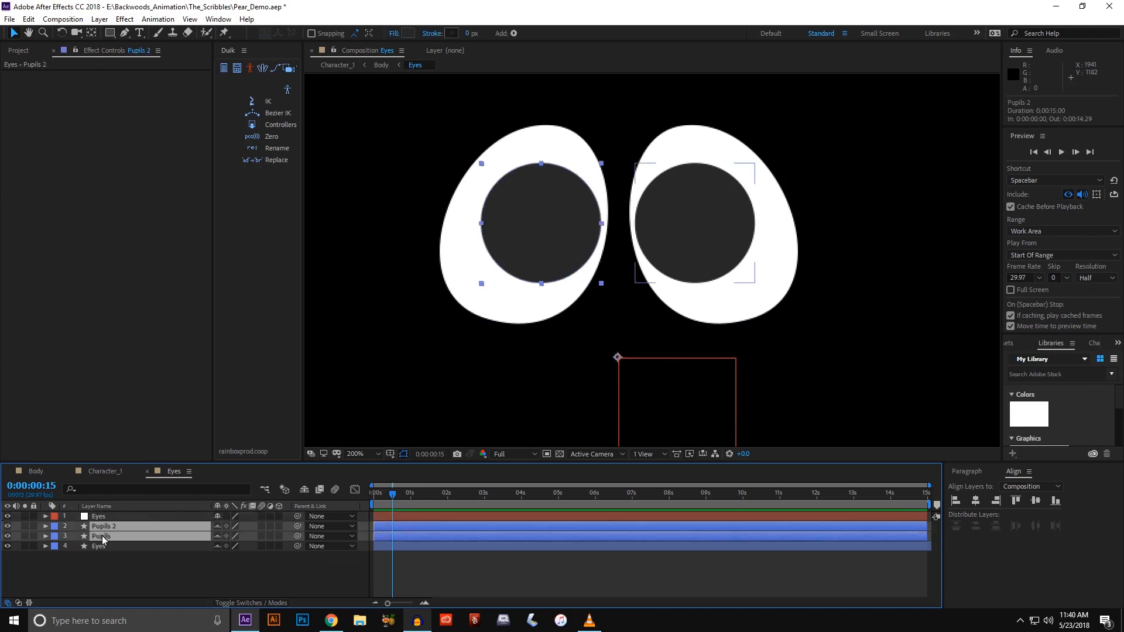
pyautogui.moveTo(297, 537); pyautogui.dragTo(182, 515)
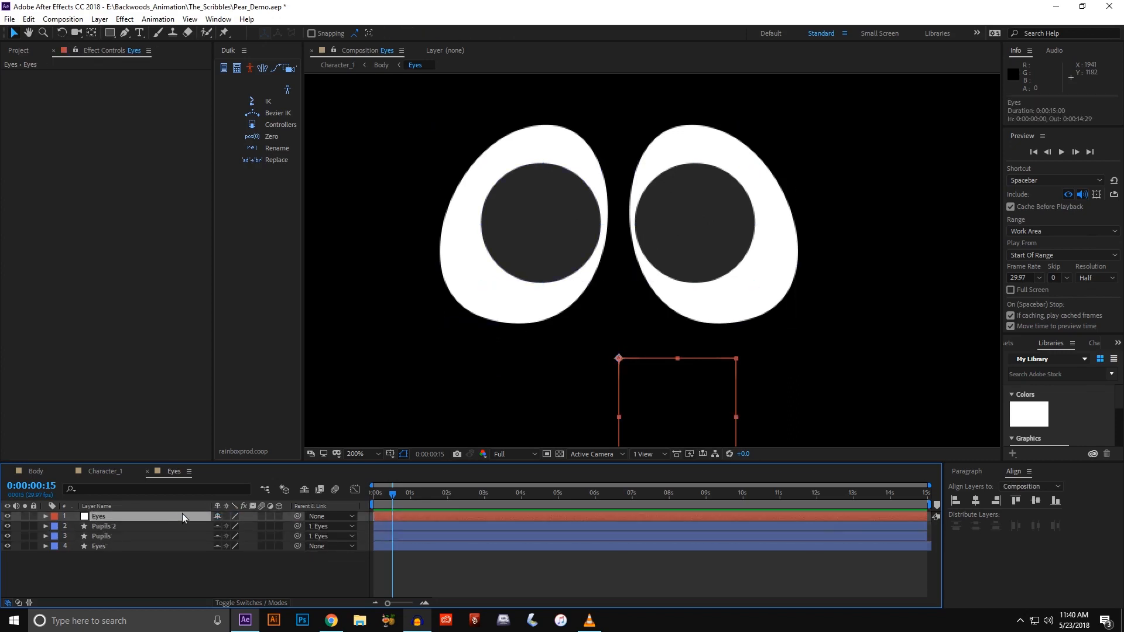
# - Test the pupil parenting by moving the Eyes null, and undo the move
pyautogui.moveTo(656, 402); pyautogui.dragTo(631, 386)
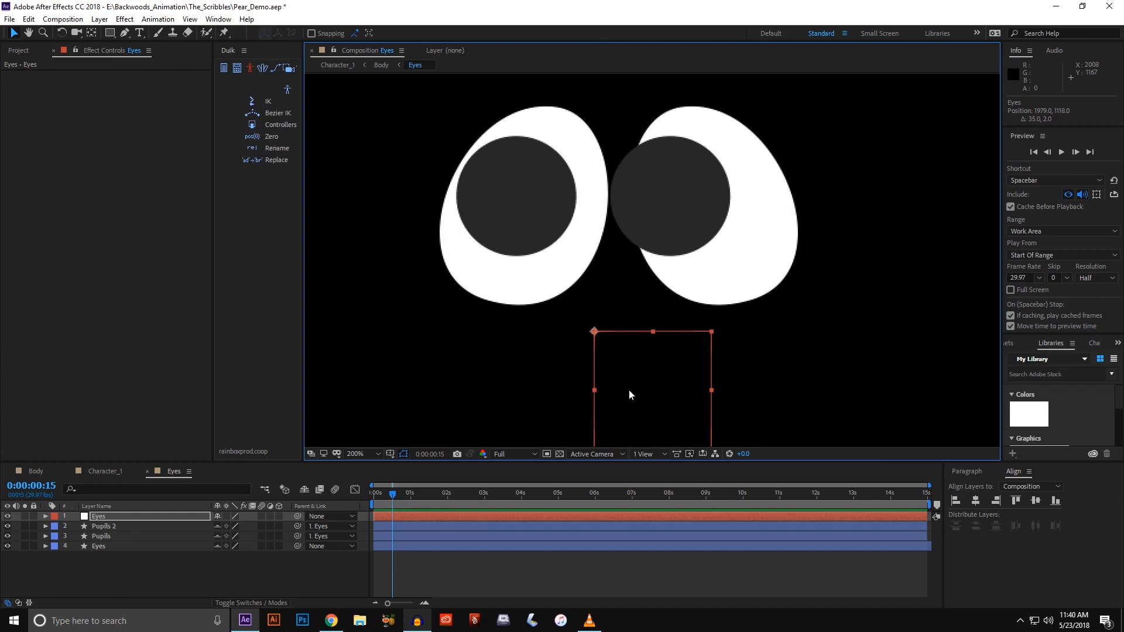
pyautogui.hotkey('ctrl', 'z')
pyautogui.hotkey('ctrl', 'z')
pyautogui.click(172, 559)
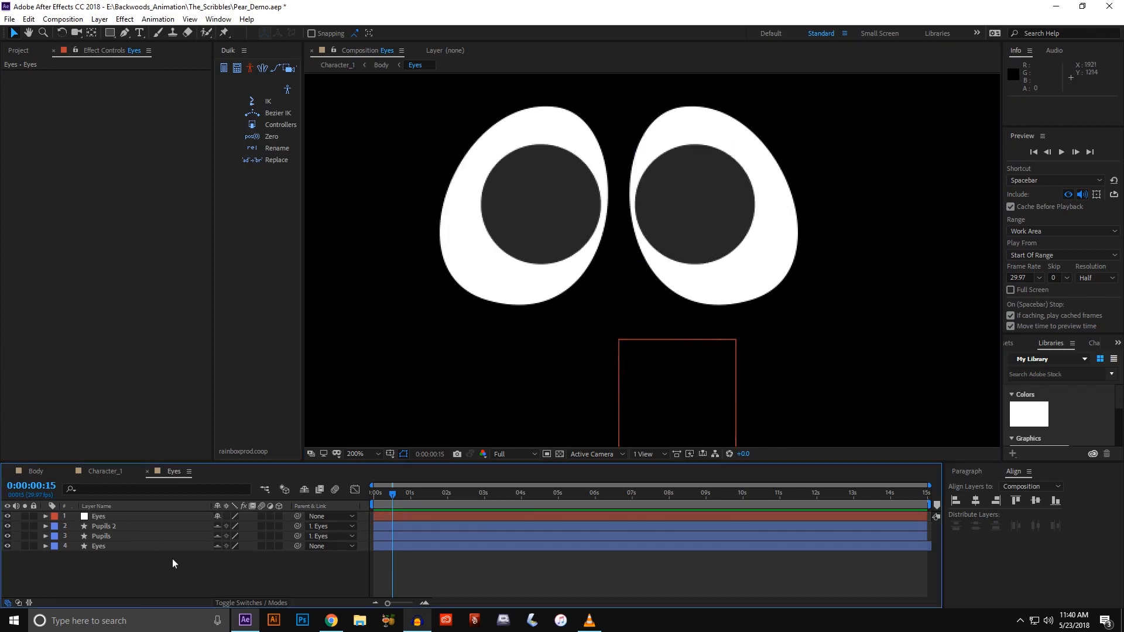
# - Duplicate the Eyes shape layer twice and place Eyes 3 between the Pupils 2 and Pupils layers
pyautogui.click(142, 545)
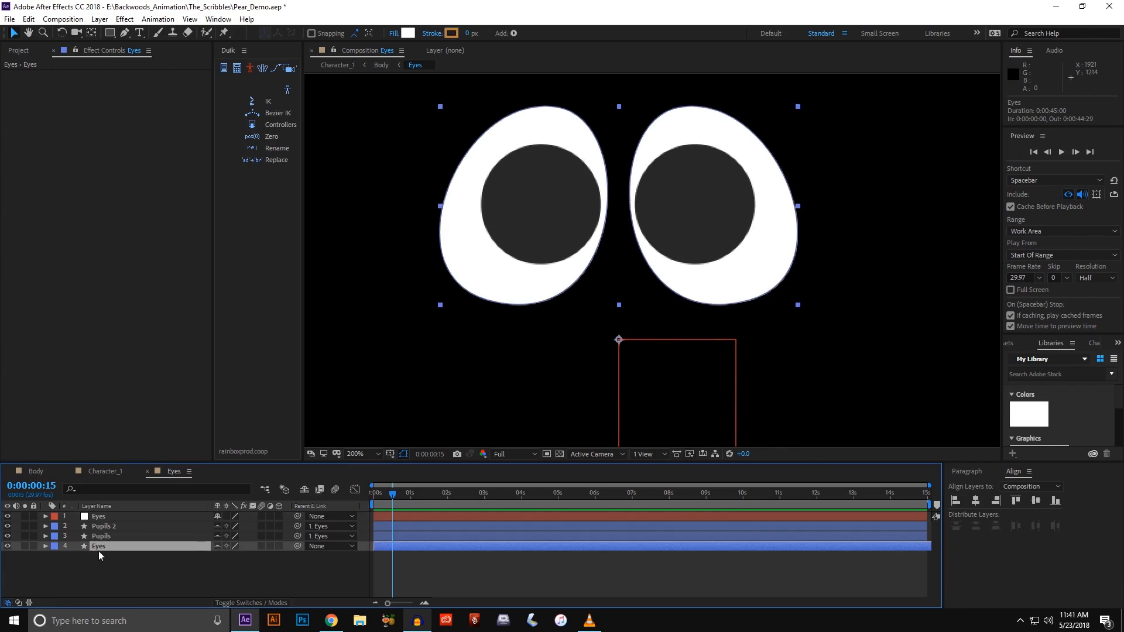
pyautogui.hotkey('ctrl', 'd')
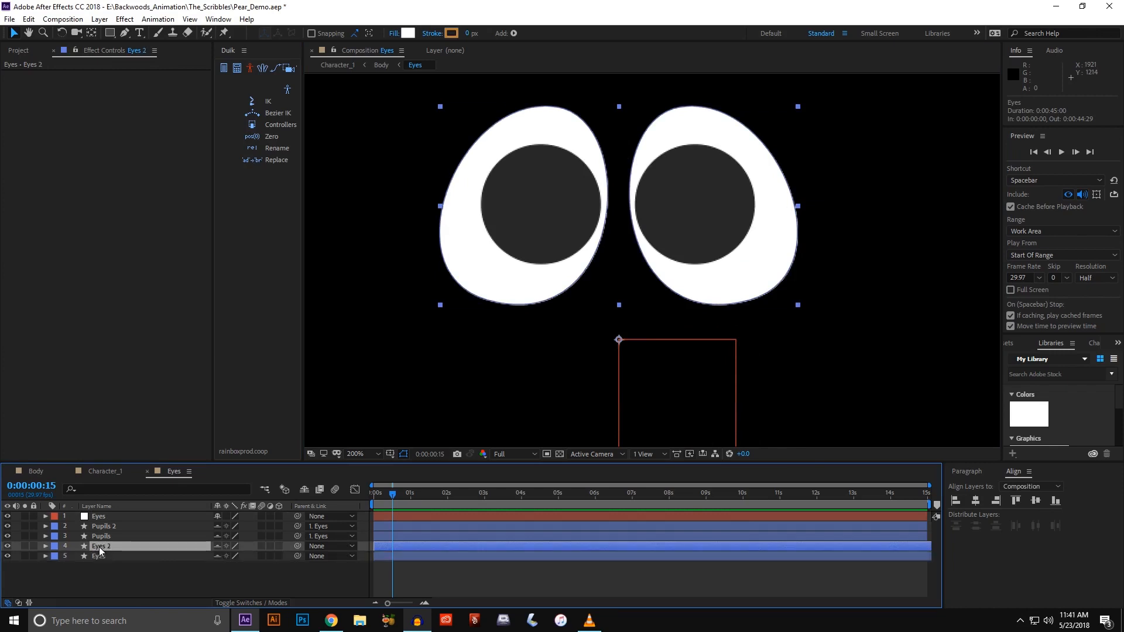
pyautogui.hotkey('ctrl', 'd')
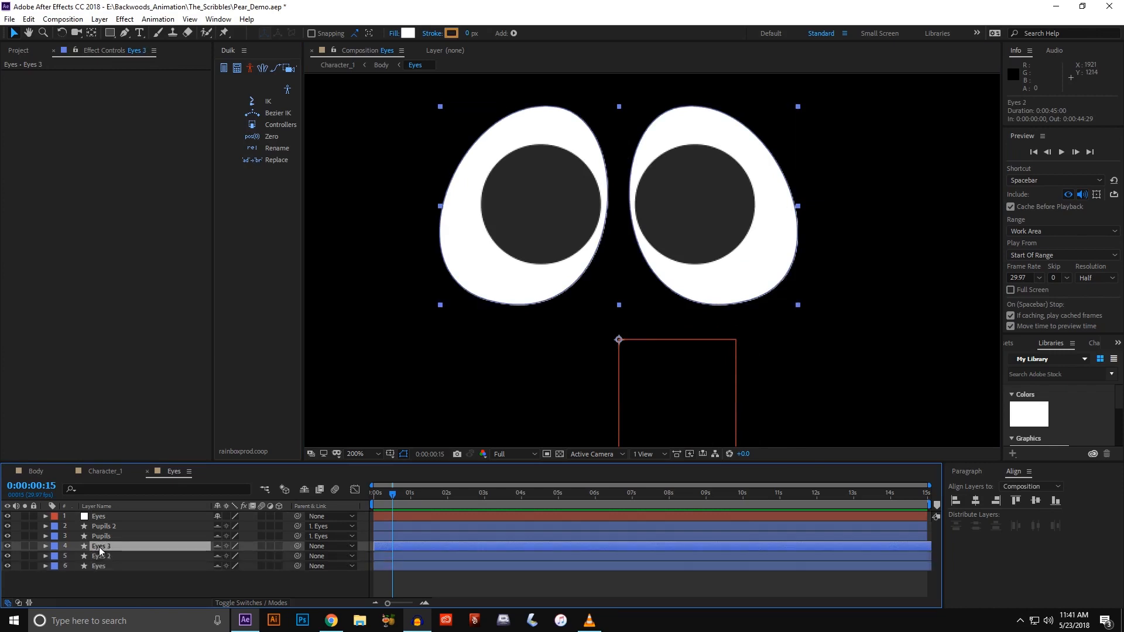
pyautogui.moveTo(99, 547); pyautogui.dragTo(101, 531)
pyautogui.click(102, 527)
pyautogui.click(102, 547)
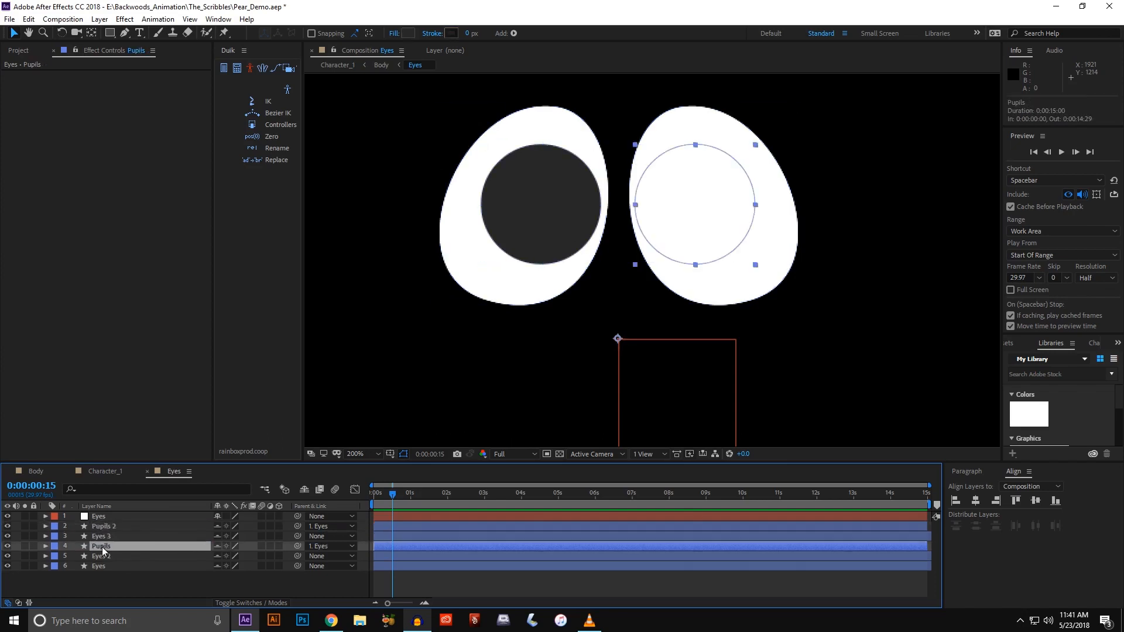
pyautogui.click(102, 556)
pyautogui.click(101, 546)
pyautogui.click(102, 555)
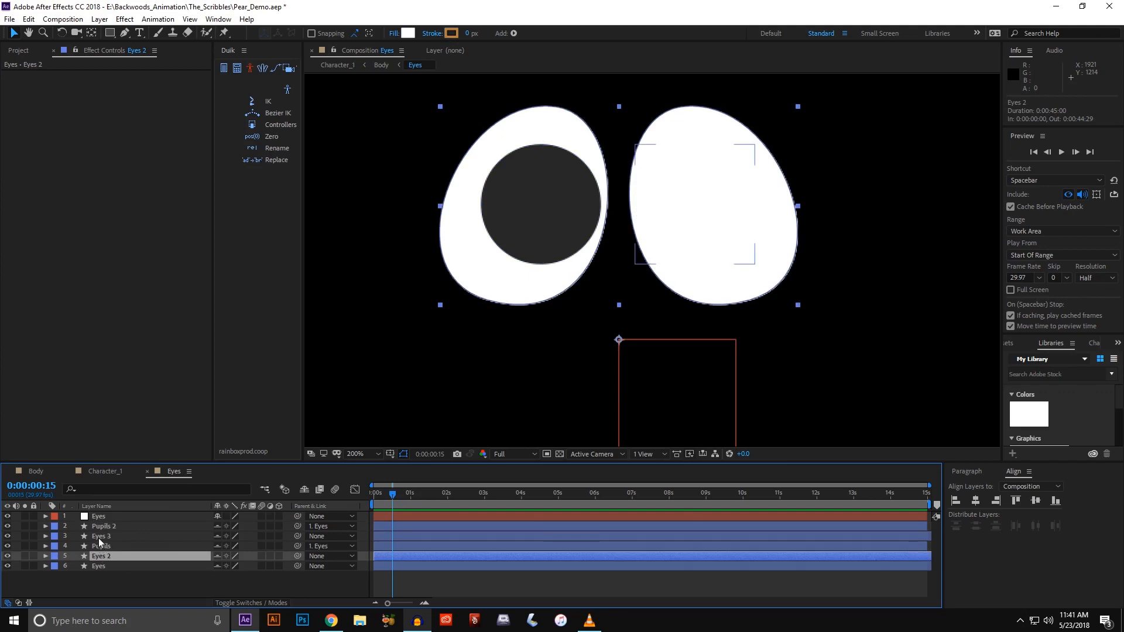
pyautogui.click(102, 527)
pyautogui.click(123, 518)
# - Rename the Pupils 2 layer as R_Pupil and the Eyes 3 layer as R_Eye
pyautogui.click(106, 526)
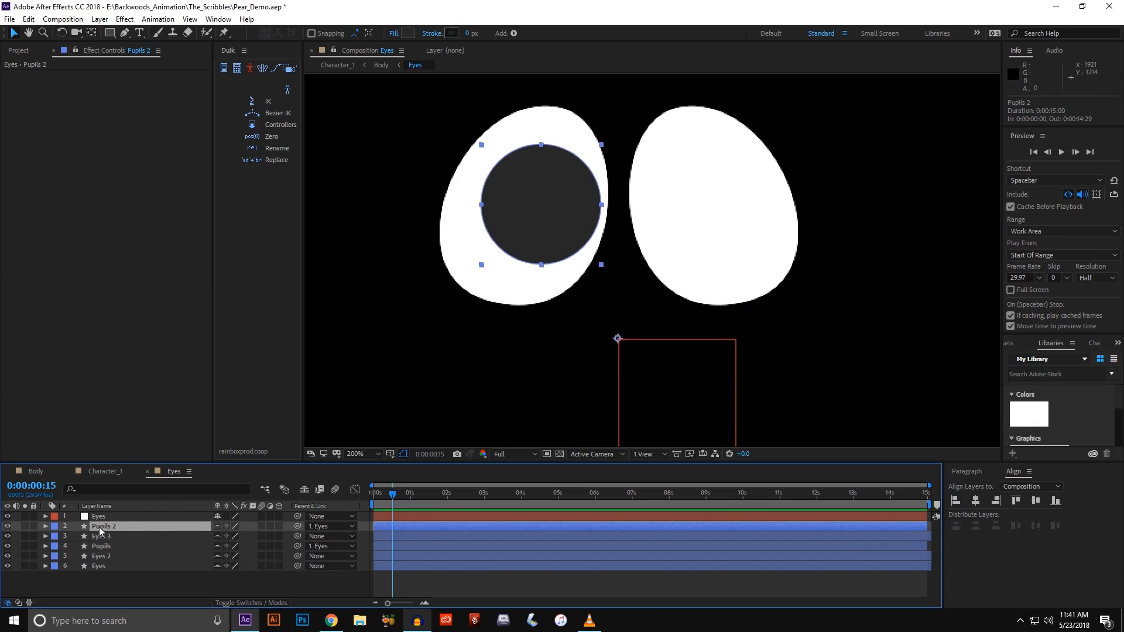
pyautogui.press('Return')
pyautogui.write('R_Pu')
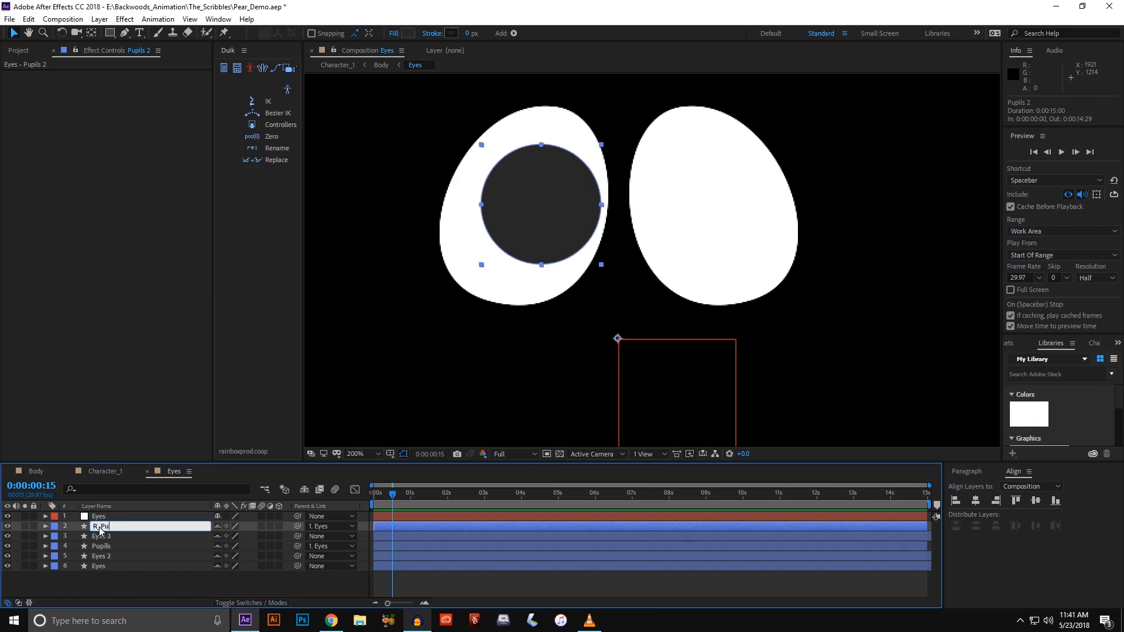
pyautogui.write('pil')
pyautogui.press('Return')
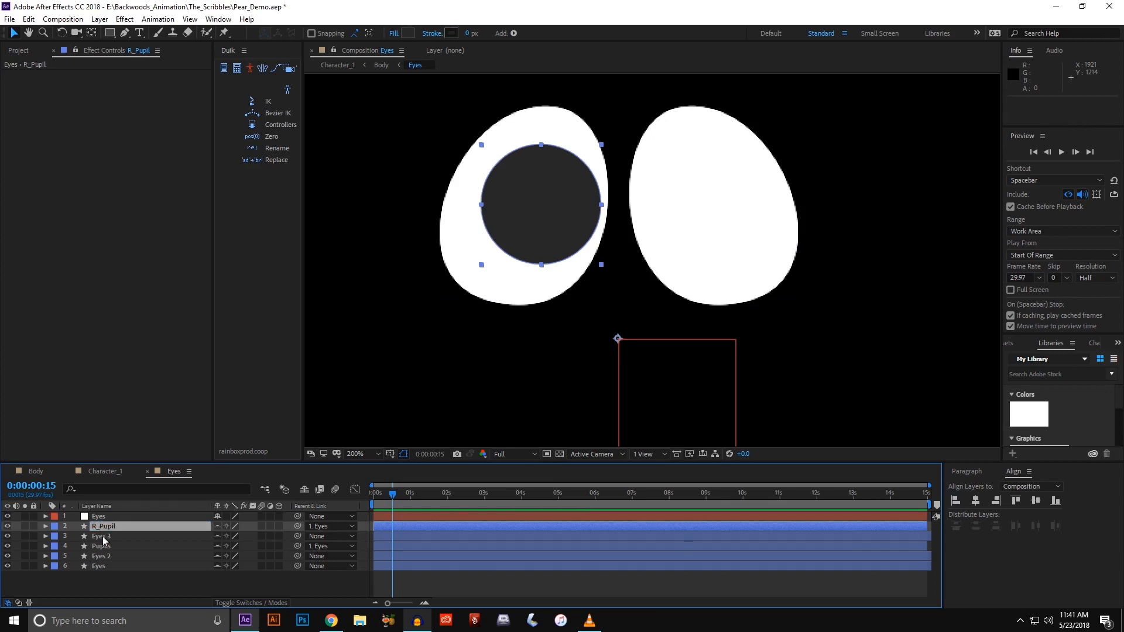
pyautogui.click(102, 537)
pyautogui.press('Return')
pyautogui.write('R')
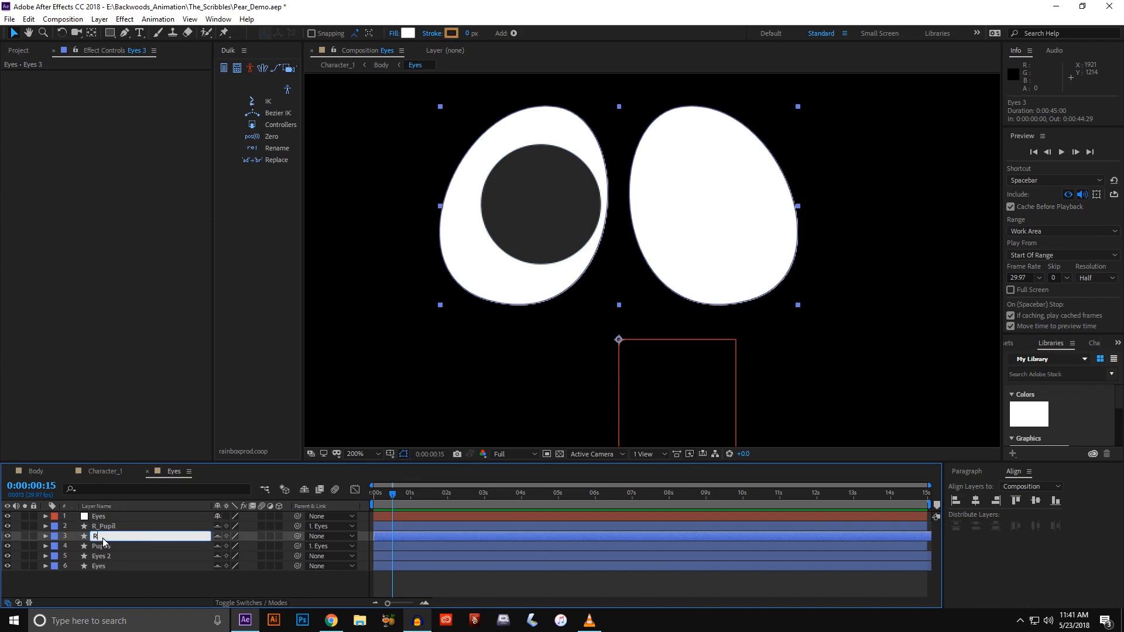
pyautogui.write('_Eye')
pyautogui.press('Return')
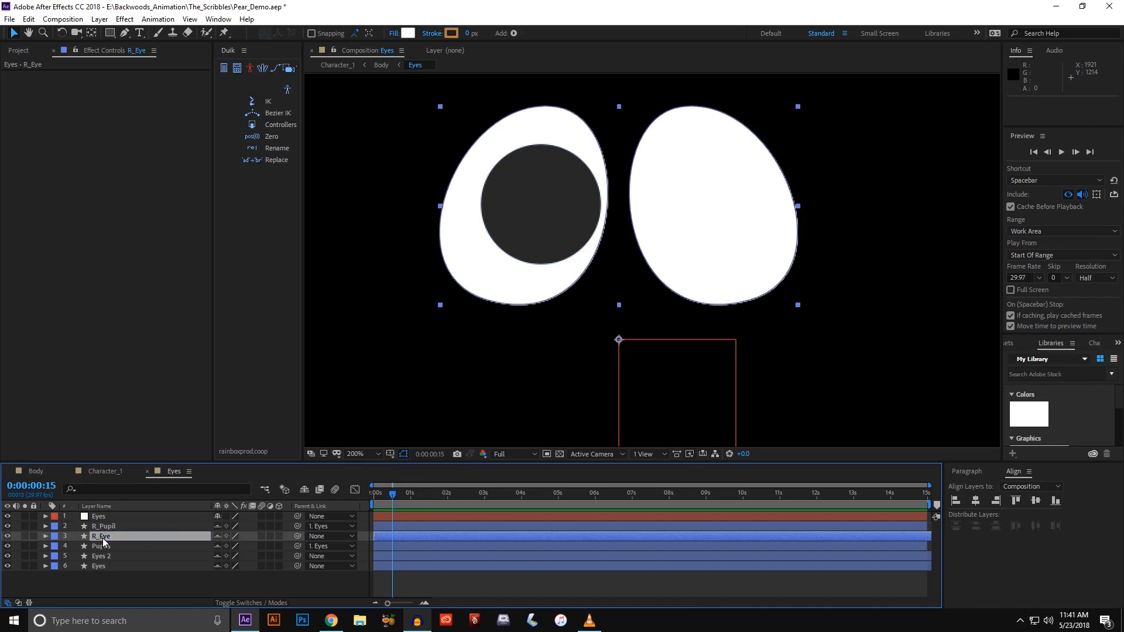
# - Rename the Pupils layer as L_Pupil and the Eyes 2 layer as L_Eye
pyautogui.click(103, 547)
pyautogui.press('Return')
pyautogui.write('L')
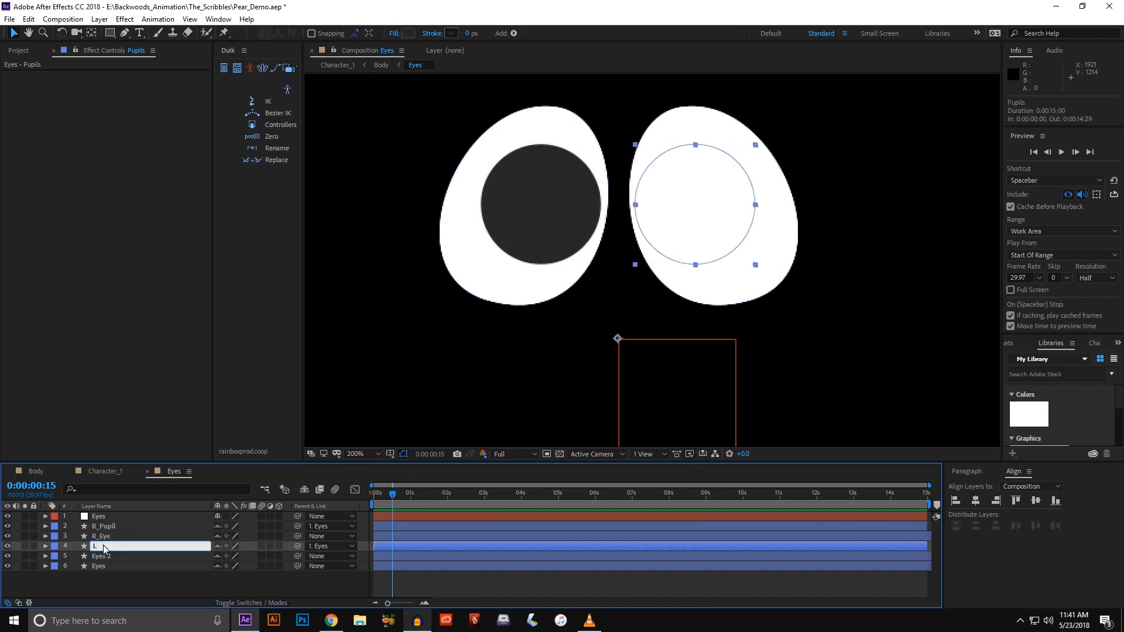
pyautogui.write('_Pupil')
pyautogui.press('Return')
pyautogui.click(104, 557)
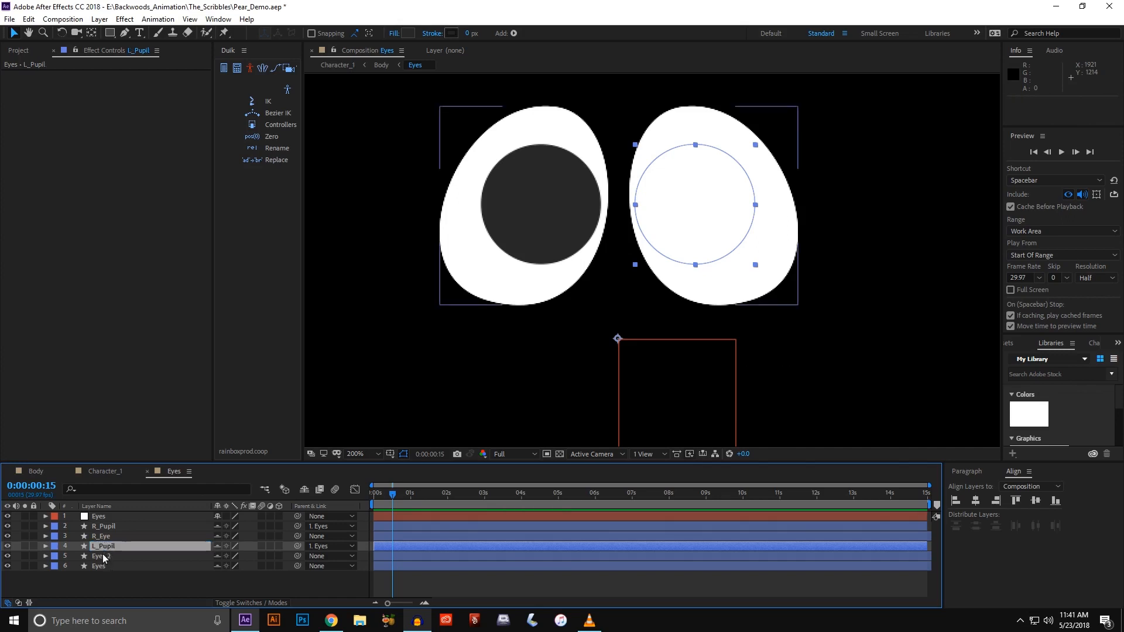
pyautogui.press('Return')
pyautogui.write('L_')
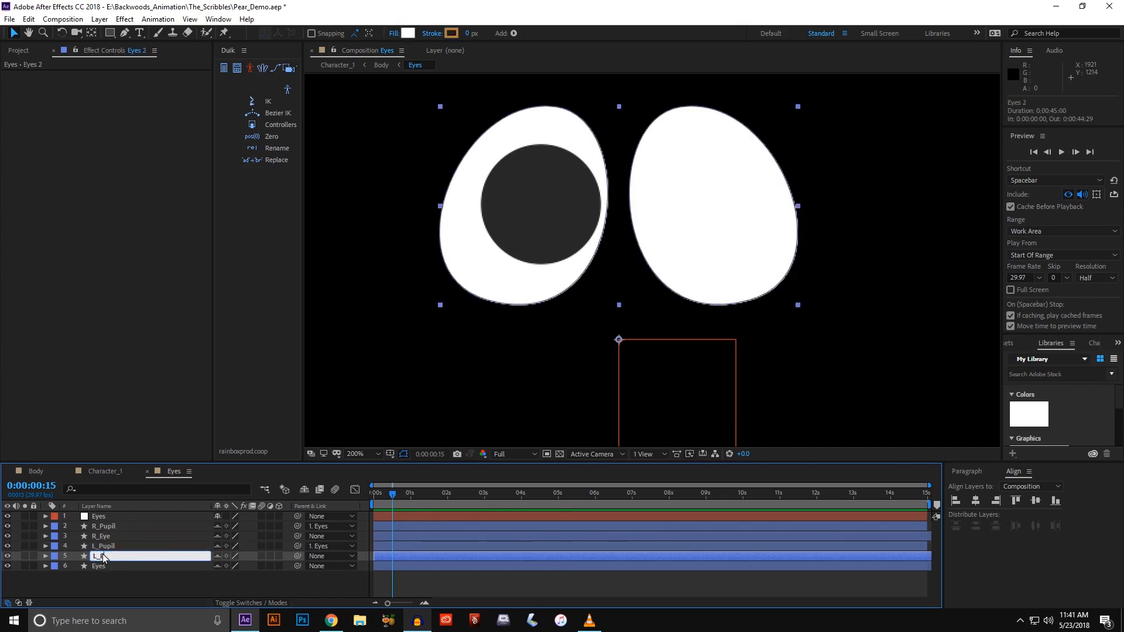
pyautogui.press('Return')
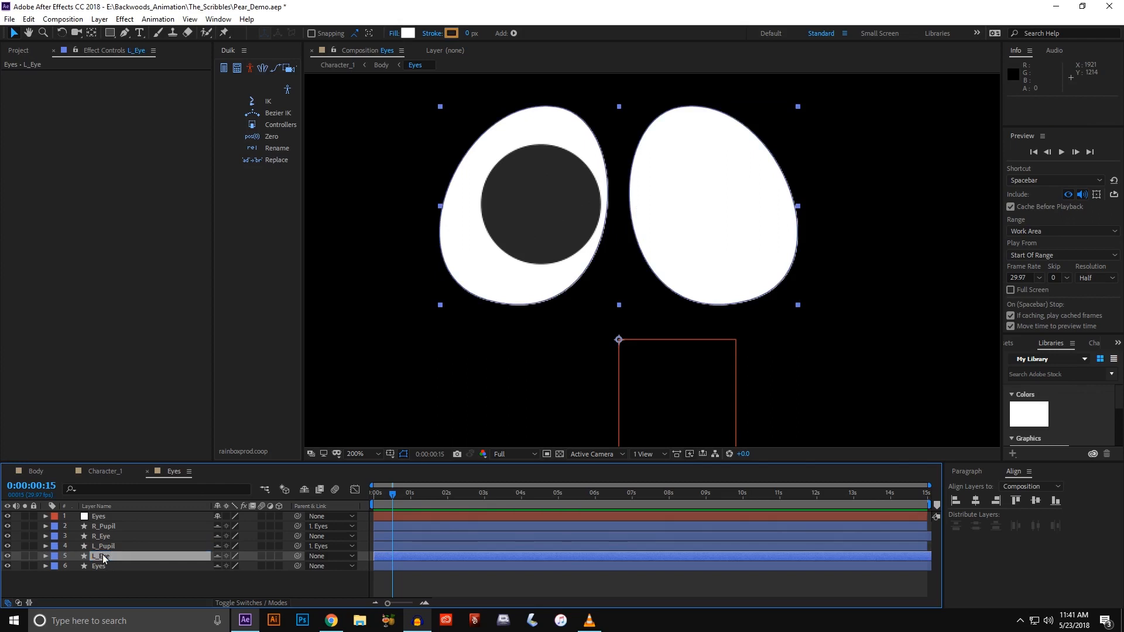
# - Delete the left-hand eye shape from the L_Eye layer and the right-hand eye shape from the R_Eye layer
pyautogui.click(513, 272)
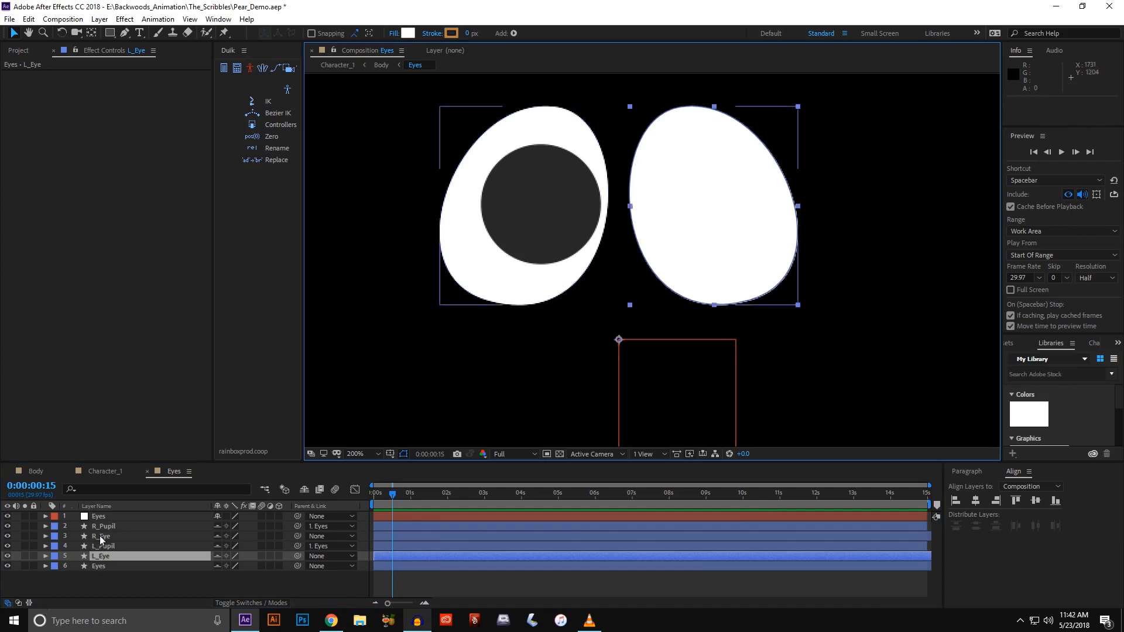
pyautogui.click(560, 285)
pyautogui.doubleClick(695, 228)
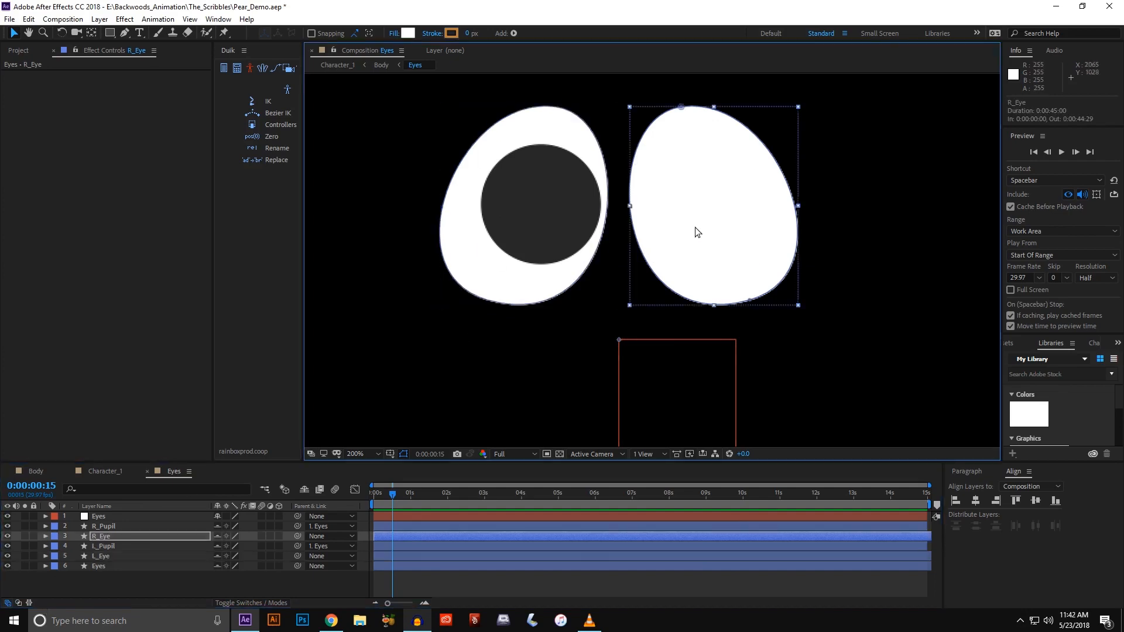
pyautogui.press('Delete')
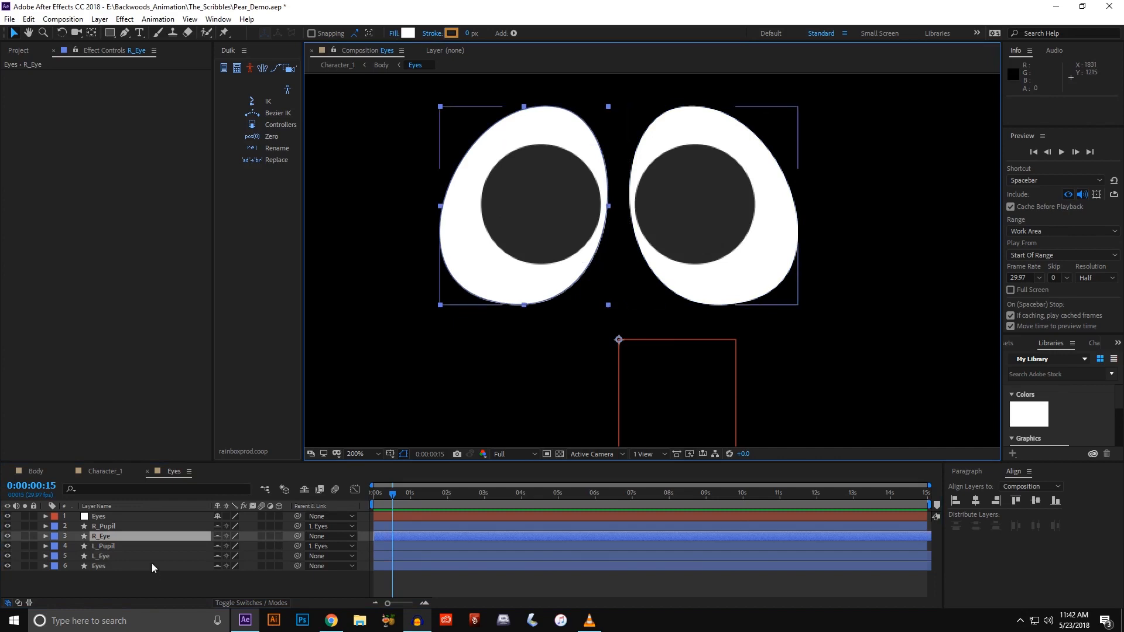
# - Move R_Pupil directly below R_Eye in the layer order and display the layers' blending mode and track matte settings
pyautogui.click(128, 526)
pyautogui.moveTo(127, 526); pyautogui.dragTo(128, 539)
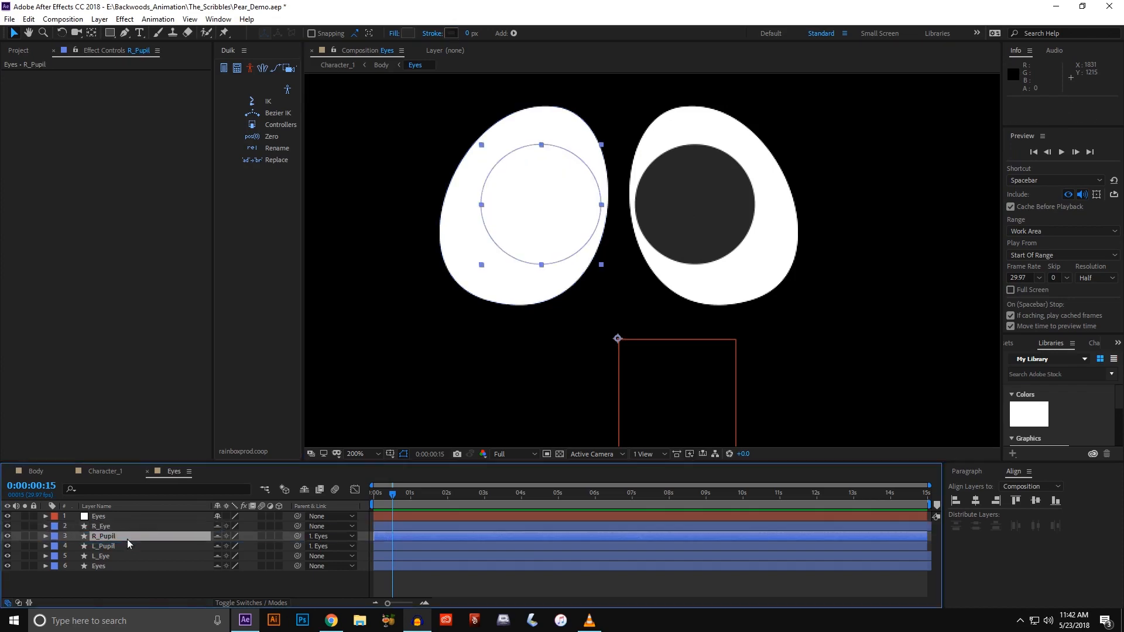
pyautogui.click(259, 602)
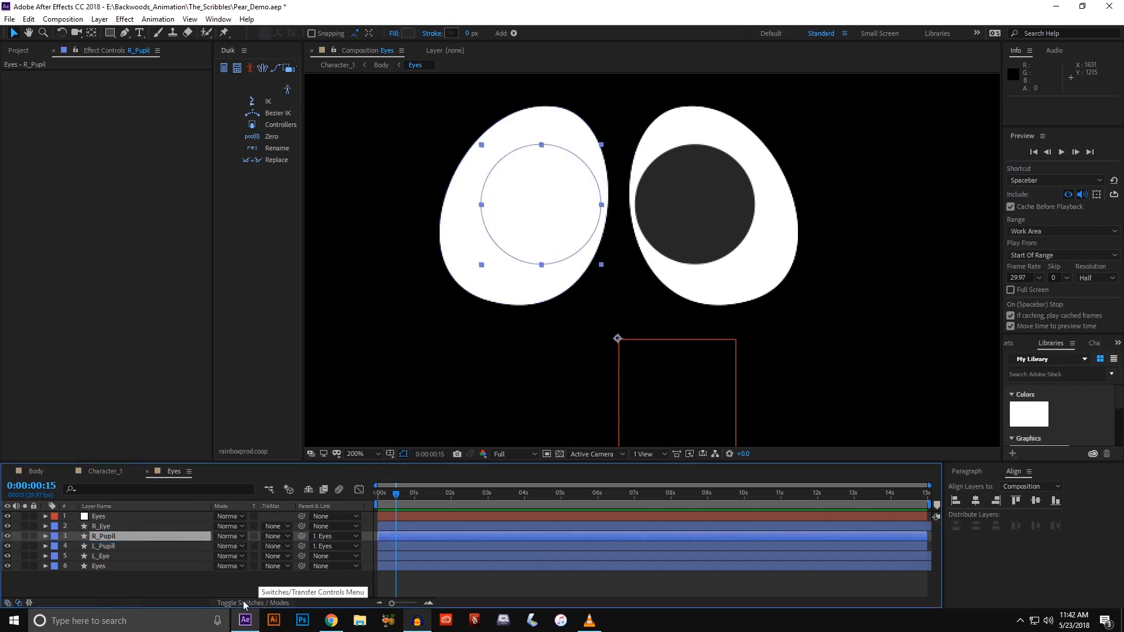
# - Set R_Pupil to an alpha matte from R_Eye, and place L_Pupil directly below L_Eye with an alpha matte from L_Eye
pyautogui.click(273, 536)
pyautogui.click(276, 487)
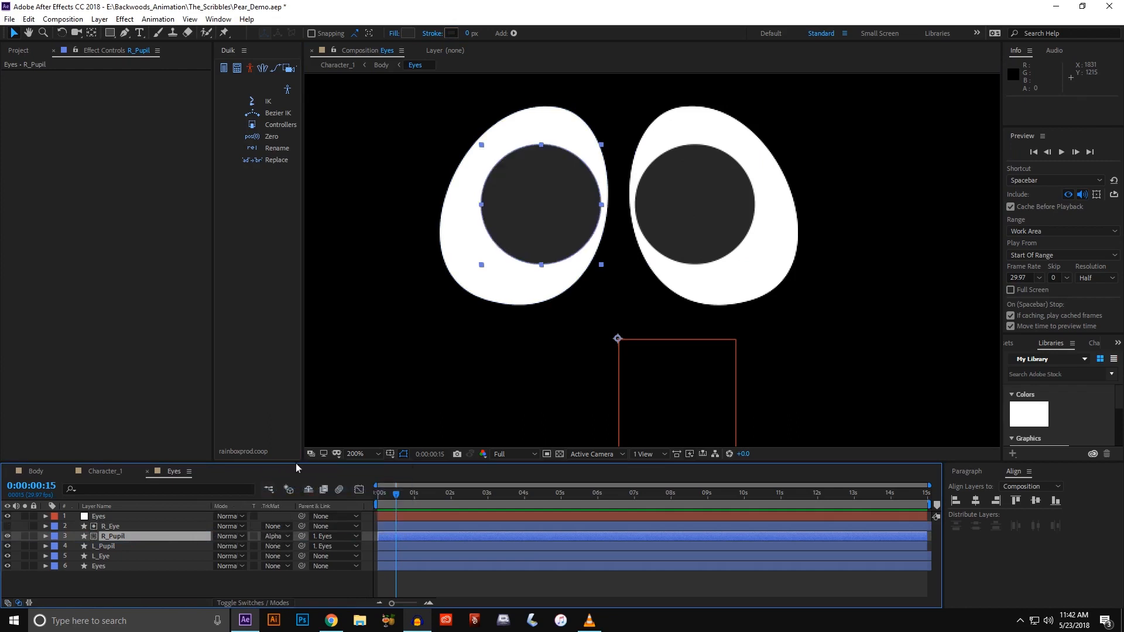
pyautogui.moveTo(103, 551); pyautogui.dragTo(104, 560)
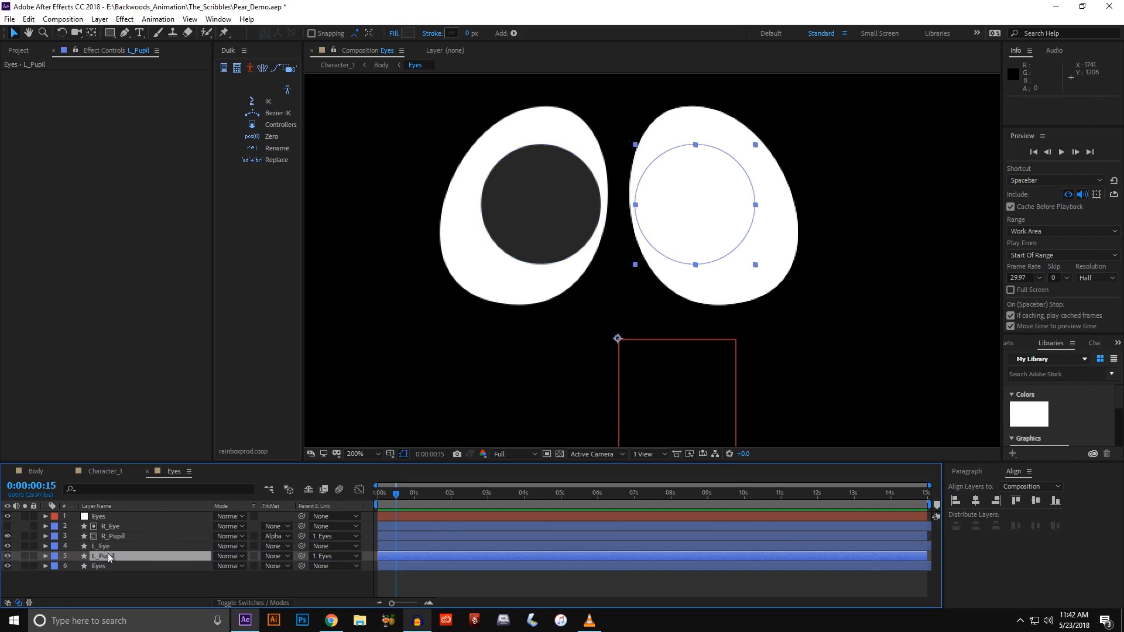
pyautogui.click(269, 555)
pyautogui.click(282, 506)
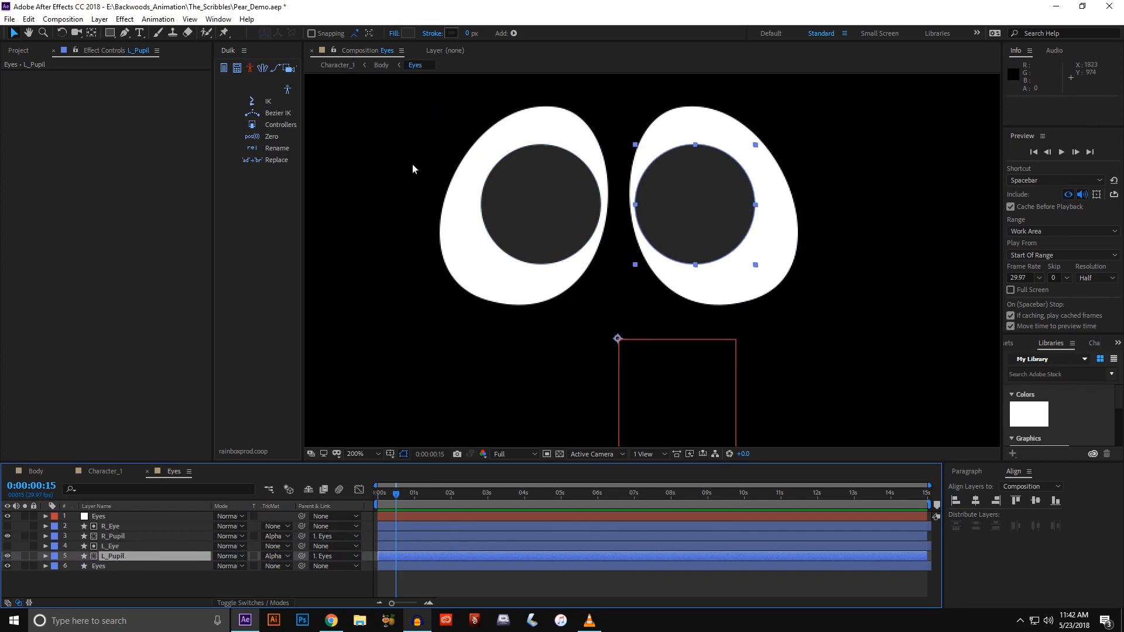
# - Move the Eyes null around to test how the matted pupils follow it within the eye shapes
pyautogui.click(660, 390)
pyautogui.moveTo(658, 388)
pyautogui.mouseDown()
pyautogui.moveTo(568, 374)
pyautogui.moveTo(771, 360)
pyautogui.moveTo(692, 438)
pyautogui.moveTo(563, 372)
pyautogui.moveTo(594, 300)
pyautogui.moveTo(741, 337)
pyautogui.moveTo(676, 459)
pyautogui.moveTo(554, 311)
pyautogui.moveTo(666, 325)
pyautogui.moveTo(637, 396)
pyautogui.moveTo(654, 407)
pyautogui.mouseUp()
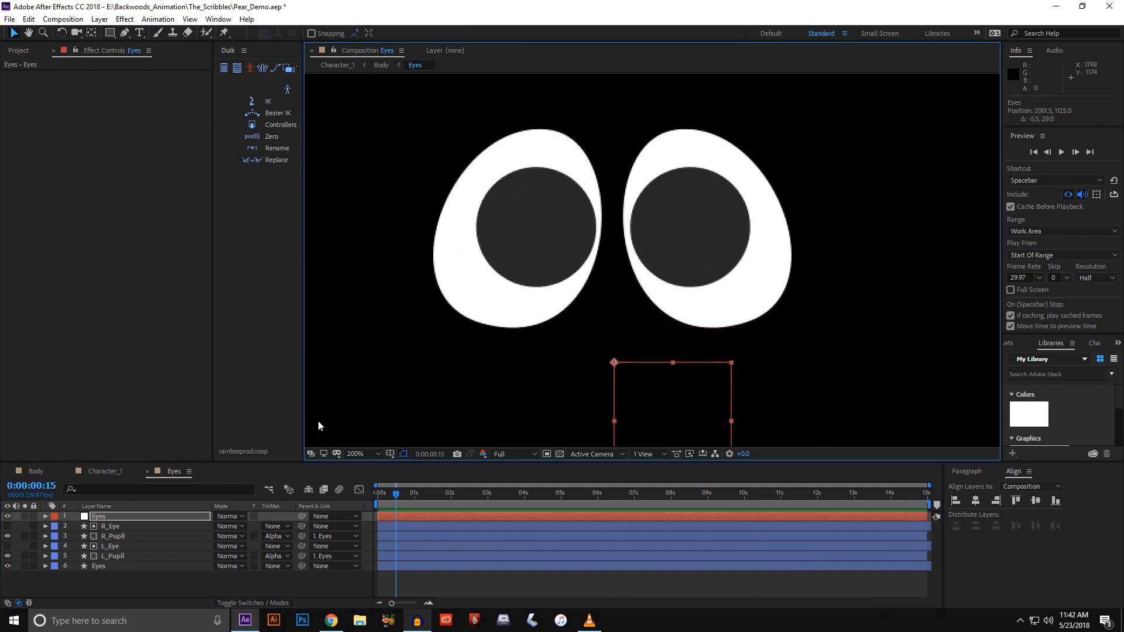
# - In the Body composition, make the Eyes layer 3D and turn off 3D for Eyebrows 2 and Blink 2
pyautogui.click(94, 472)
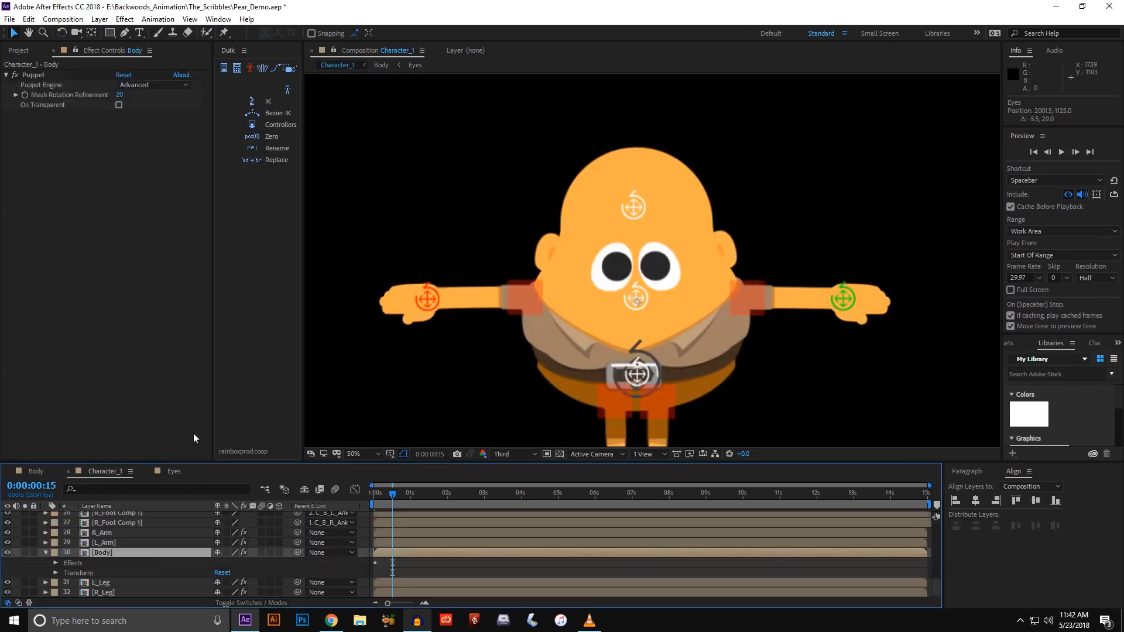
pyautogui.click(35, 472)
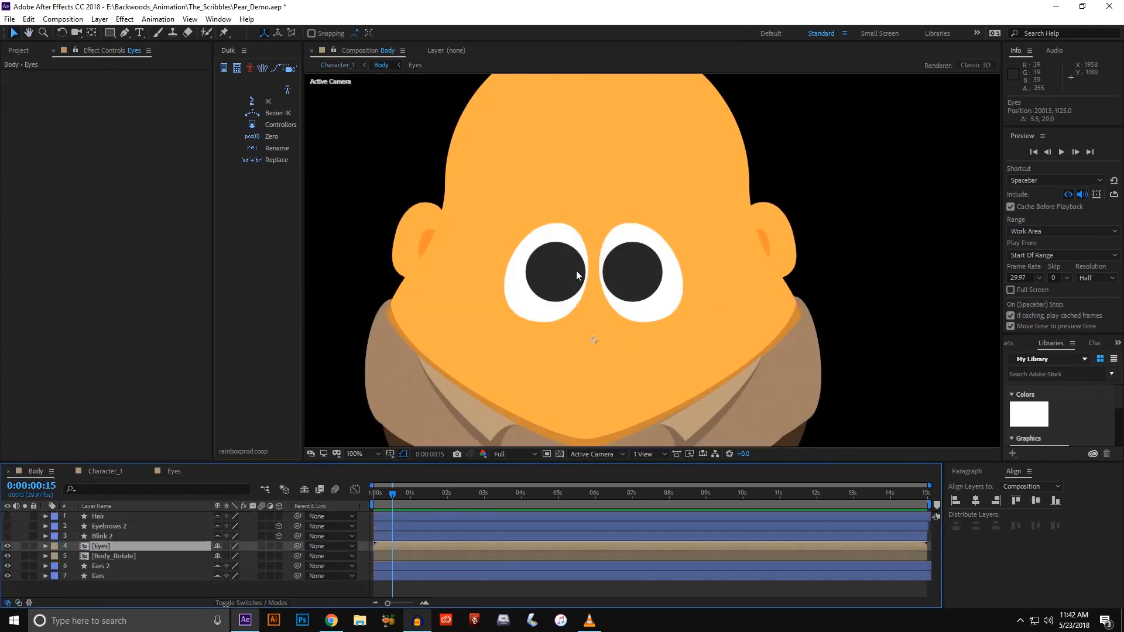
pyautogui.scroll(3, 571, 291)
pyautogui.scroll(-2, 634, 301)
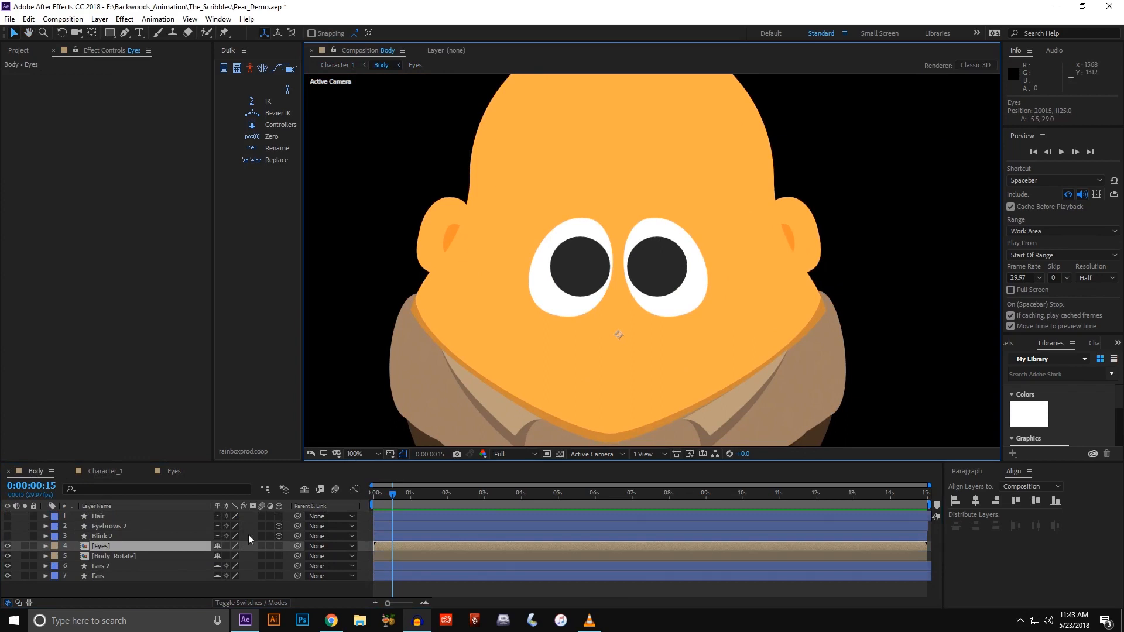
pyautogui.click(278, 547)
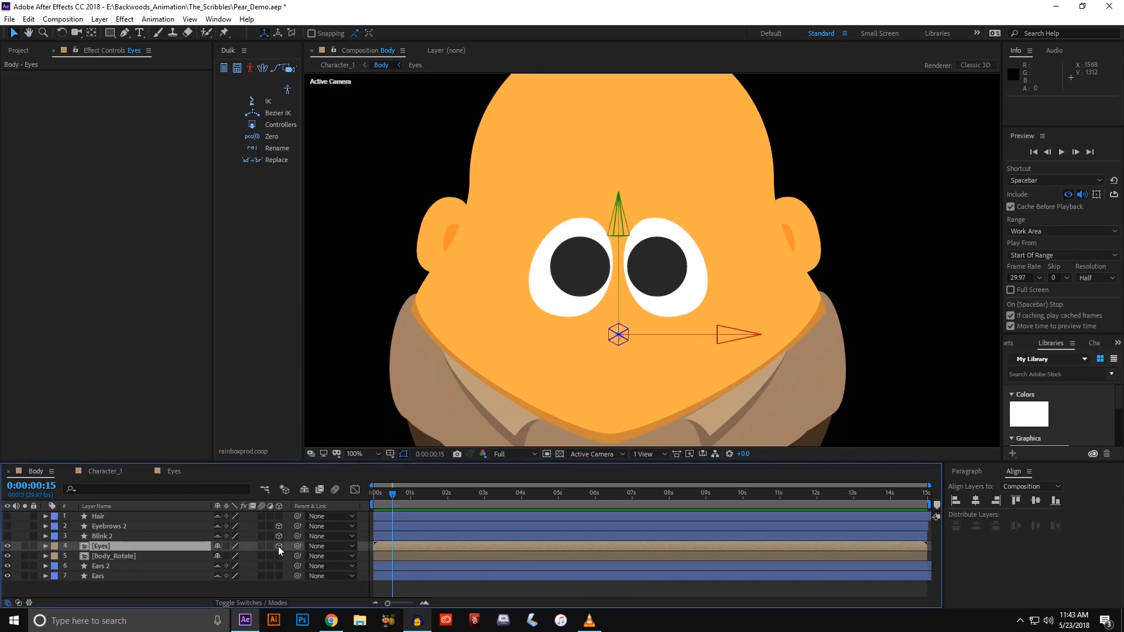
pyautogui.moveTo(279, 526); pyautogui.dragTo(279, 536)
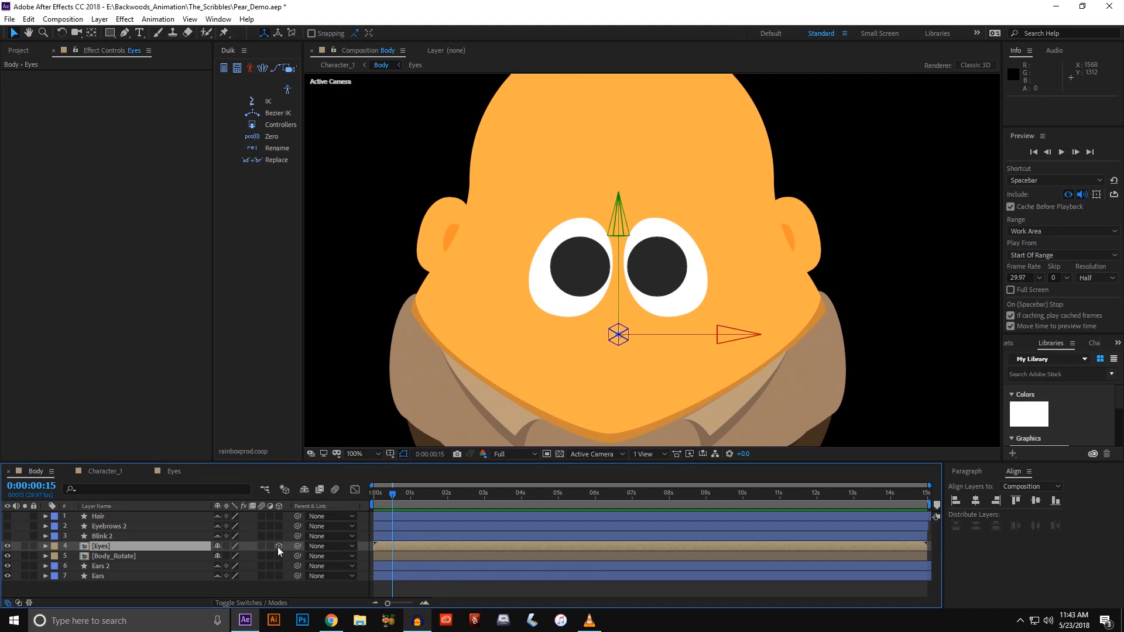
# - Make the Blink 2 layer visible and inspect its rectangles above and below the eyes
pyautogui.click(106, 537)
pyautogui.click(7, 537)
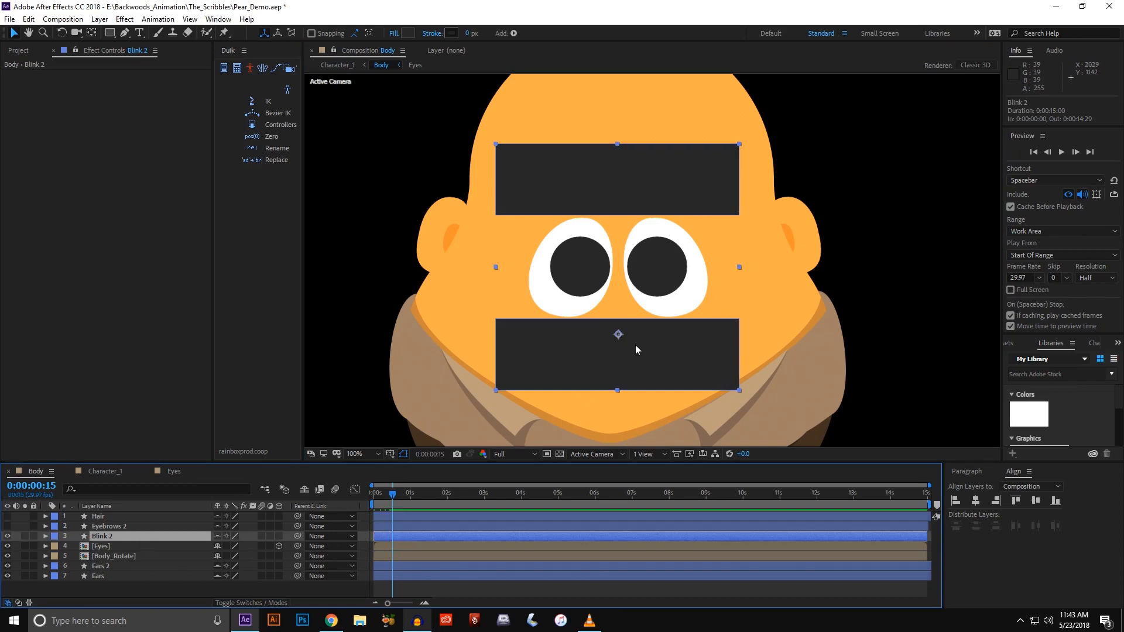
pyautogui.moveTo(657, 260); pyautogui.dragTo(634, 258)
pyautogui.moveTo(574, 345); pyautogui.dragTo(566, 351)
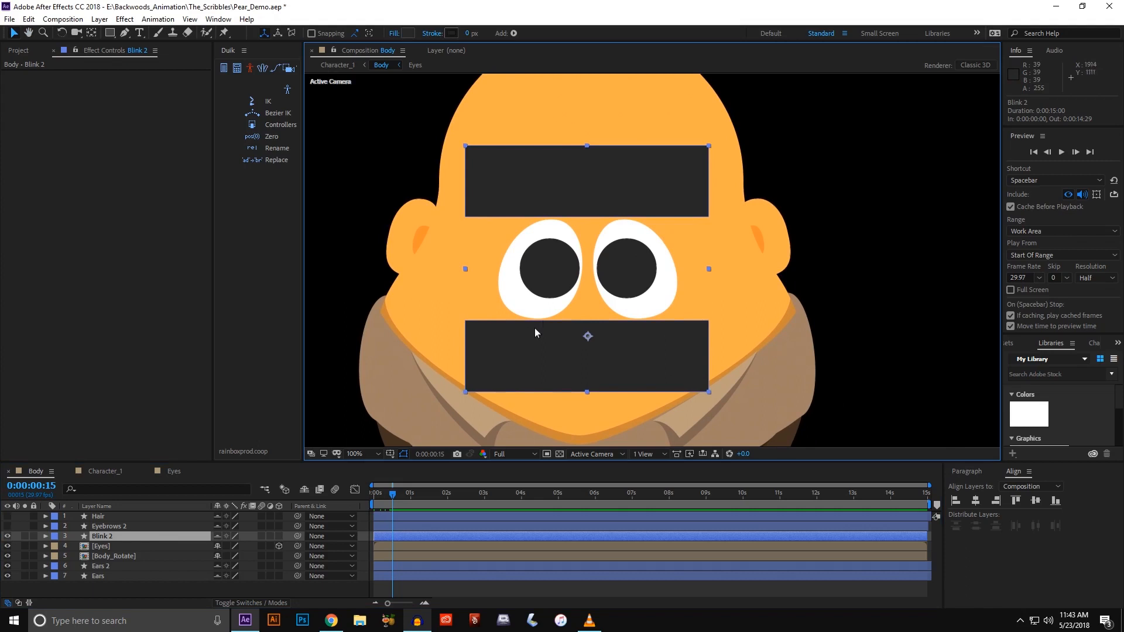
pyautogui.scroll(2, 519, 320)
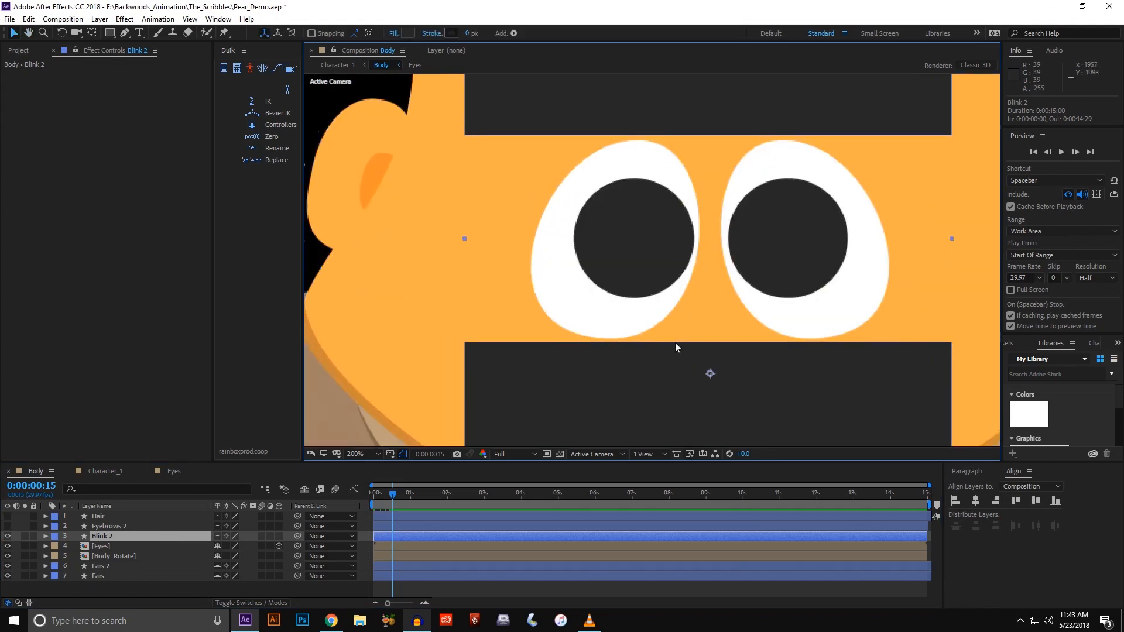
pyautogui.moveTo(845, 342); pyautogui.dragTo(785, 358)
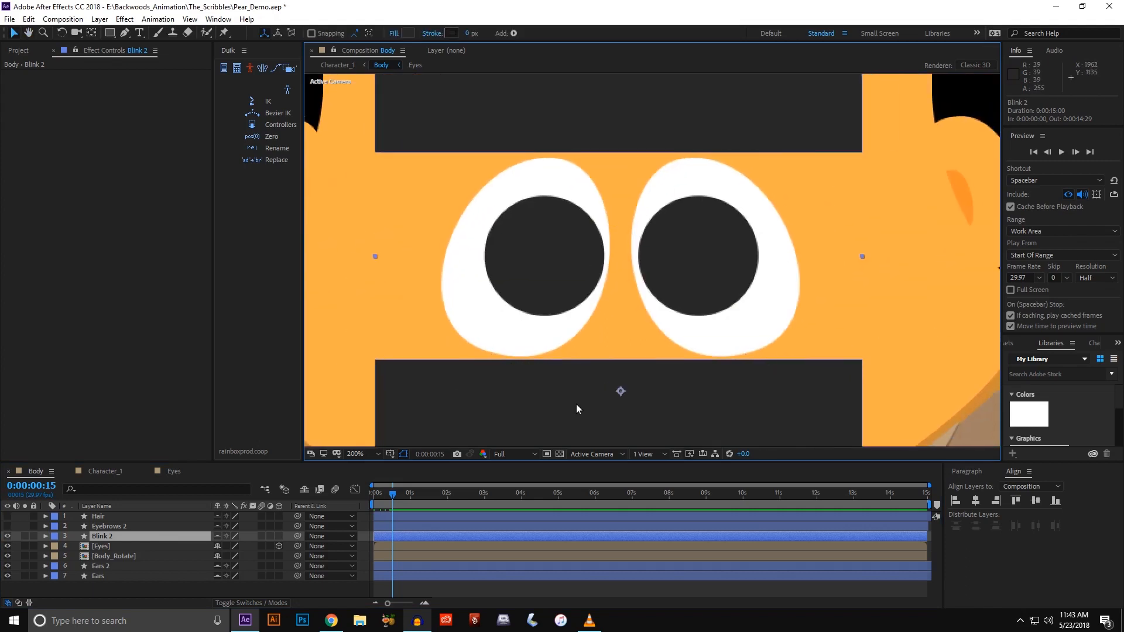
pyautogui.moveTo(587, 260)
pyautogui.mouseDown()
pyautogui.moveTo(580, 282)
pyautogui.moveTo(581, 260)
pyautogui.mouseUp()
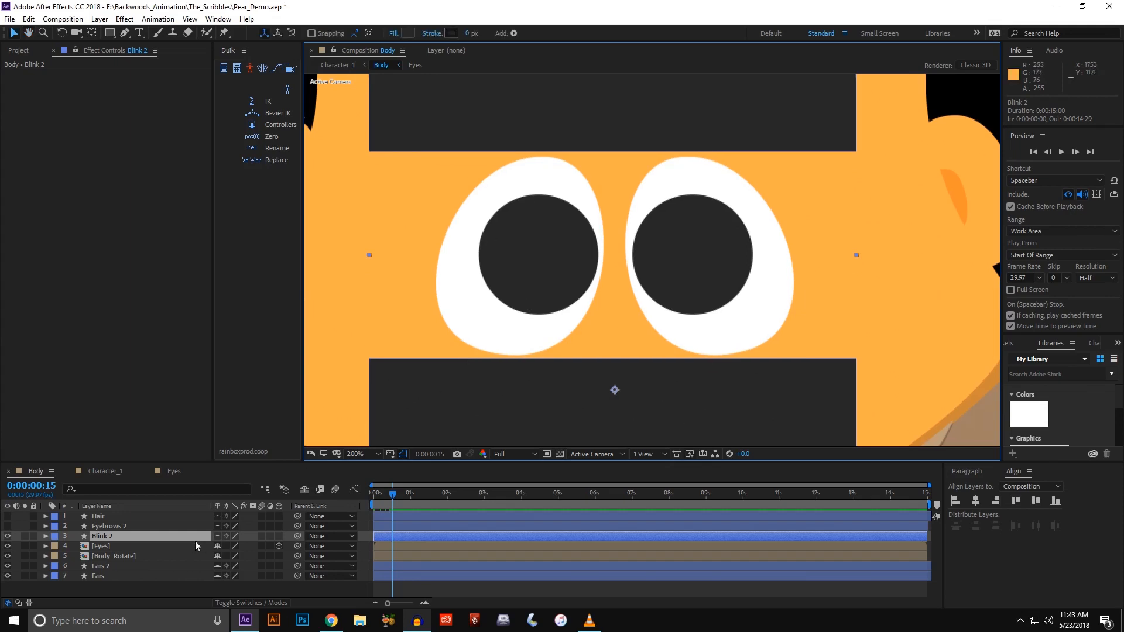
# - Go to the first frame, reveal the Rectangle 2 path keyframes inside Blink 2, and narrow the visible time range to about two seconds
pyautogui.moveTo(384, 493); pyautogui.dragTo(325, 493)
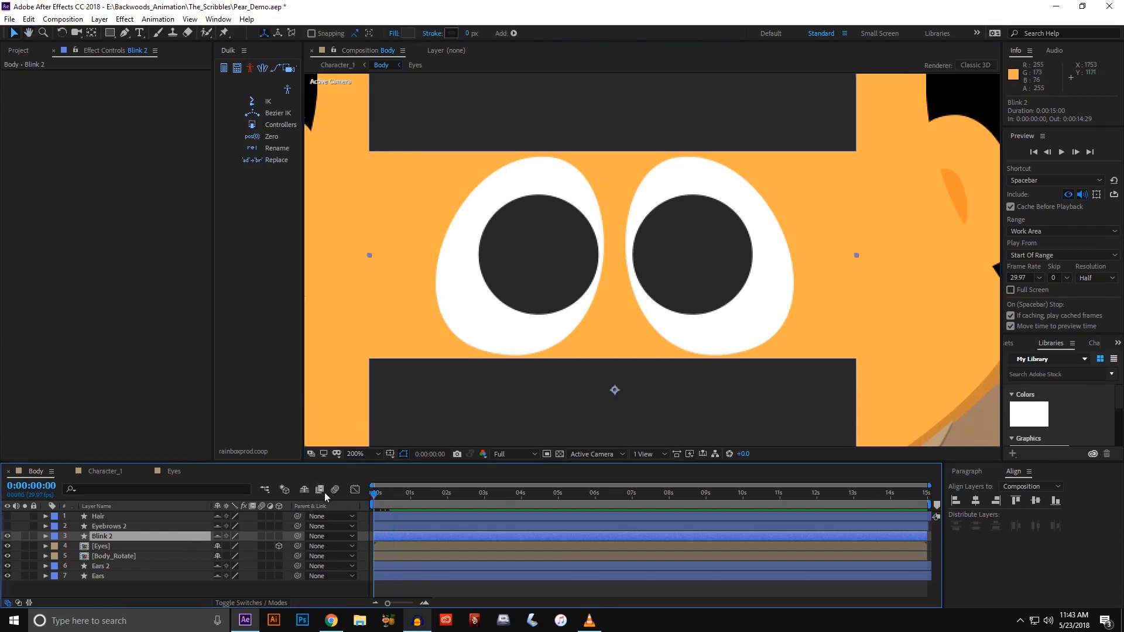
pyautogui.click(47, 538)
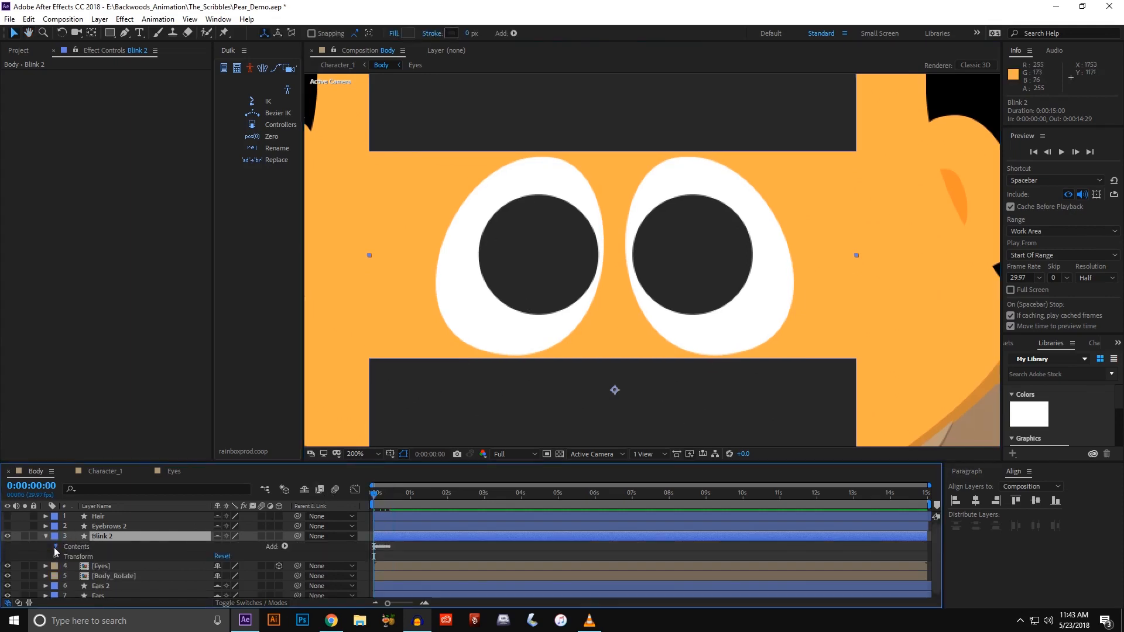
pyautogui.click(54, 546)
pyautogui.click(65, 556)
pyautogui.scroll(-2, 68, 573)
pyautogui.click(76, 563)
pyautogui.click(66, 574)
pyautogui.click(74, 563)
pyautogui.moveTo(930, 485); pyautogui.dragTo(451, 485)
pyautogui.scroll(4, 435, 542)
pyautogui.scroll(4, 434, 541)
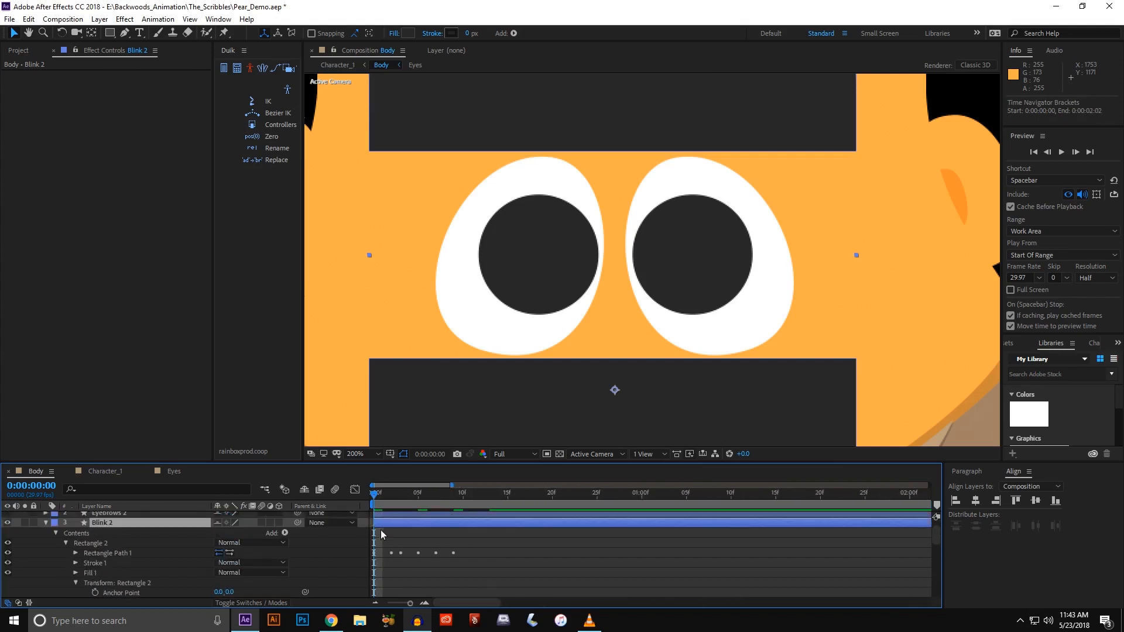
# - Scrub through the Blink 2 animation to frames 7 and 11, return to the first frame, and collapse the layer's properties
pyautogui.moveTo(373, 495); pyautogui.dragTo(437, 505)
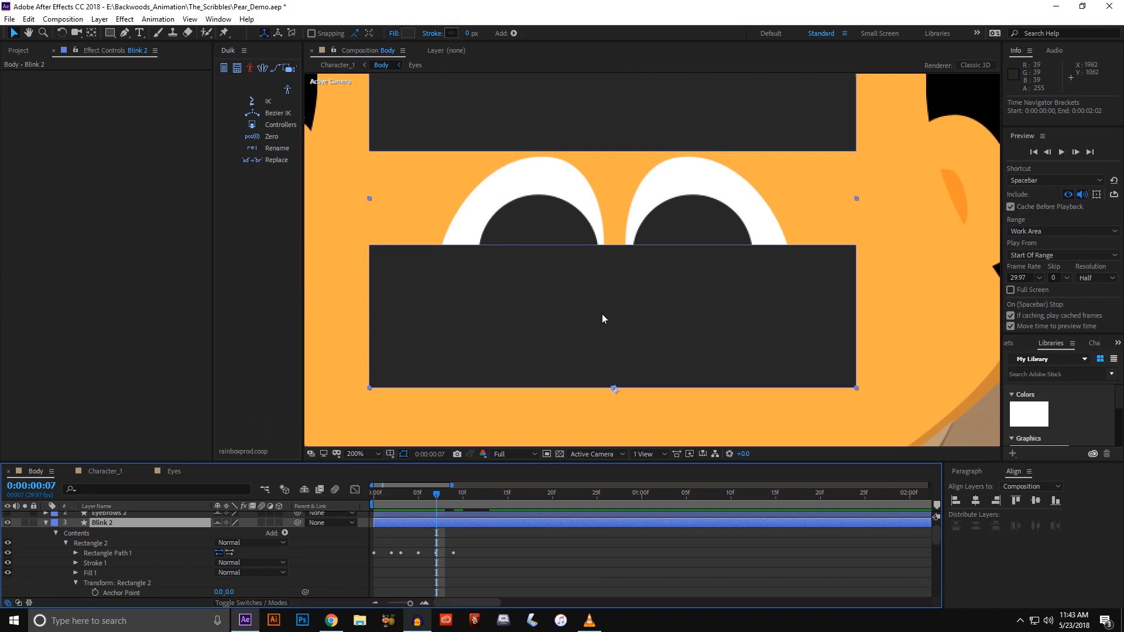
pyautogui.moveTo(436, 497); pyautogui.dragTo(472, 496)
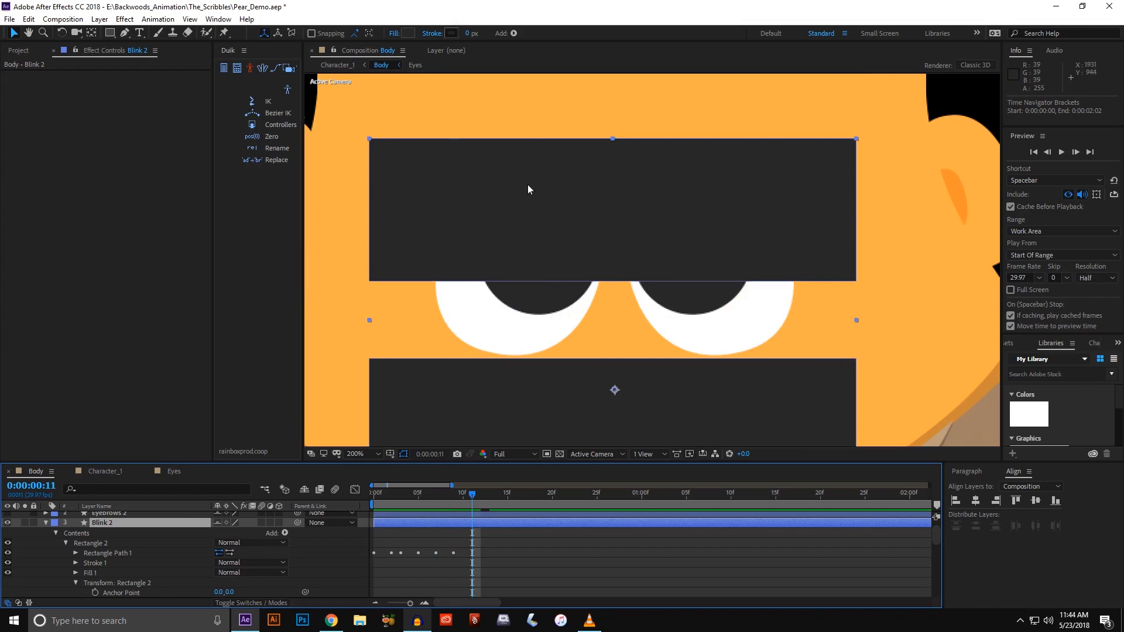
pyautogui.scroll(-2, 591, 255)
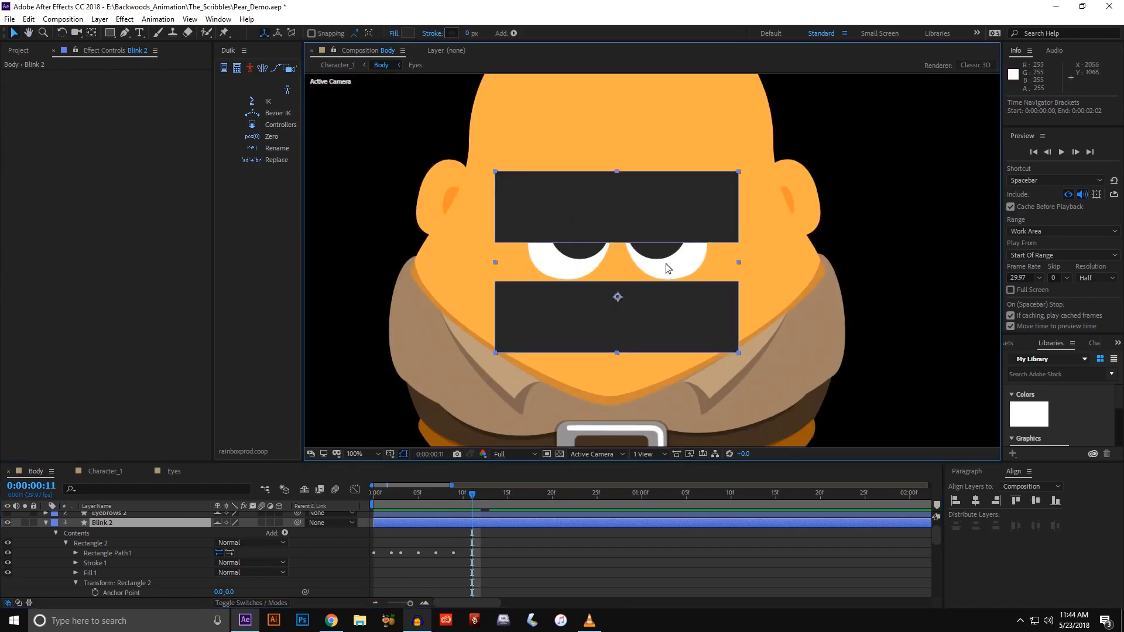
pyautogui.moveTo(614, 302); pyautogui.dragTo(613, 290)
pyautogui.moveTo(466, 505); pyautogui.dragTo(374, 501)
pyautogui.click(45, 523)
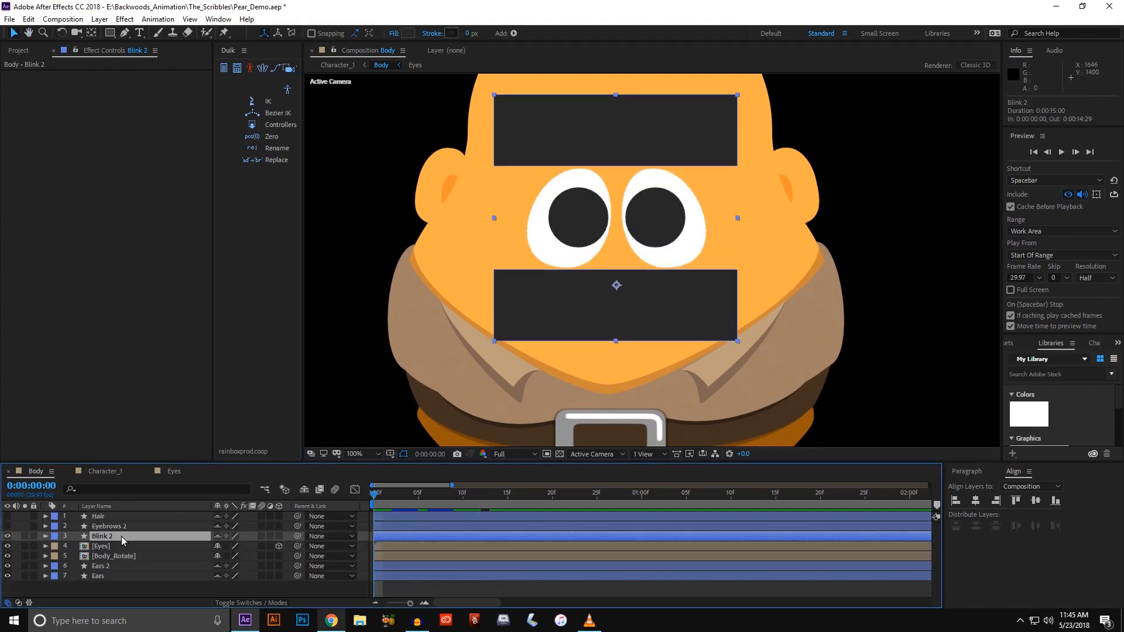
# - Pre-compose Blink 2 into a new composition named Blink and make the resulting layer 3D
pyautogui.click(101, 20)
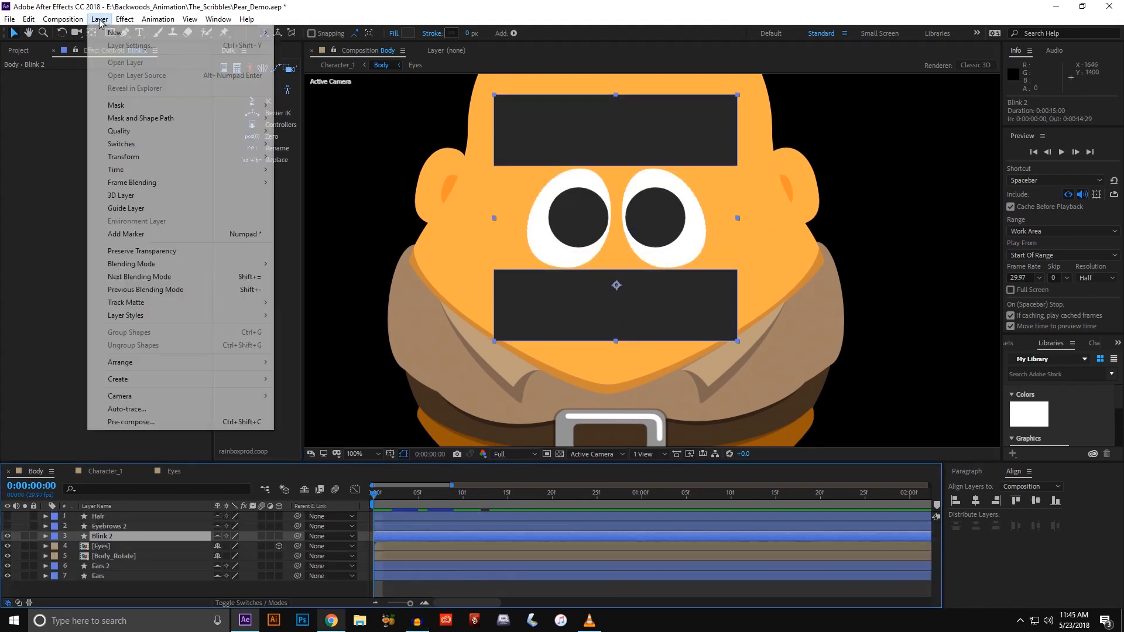
pyautogui.click(118, 421)
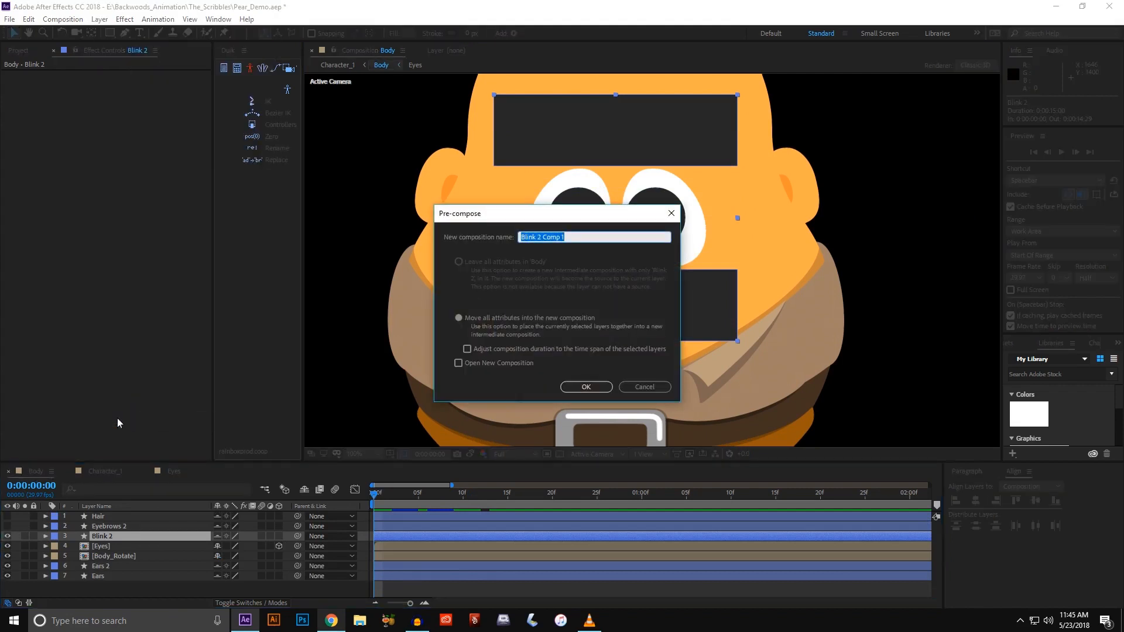
pyautogui.write('Blink')
pyautogui.press('Return')
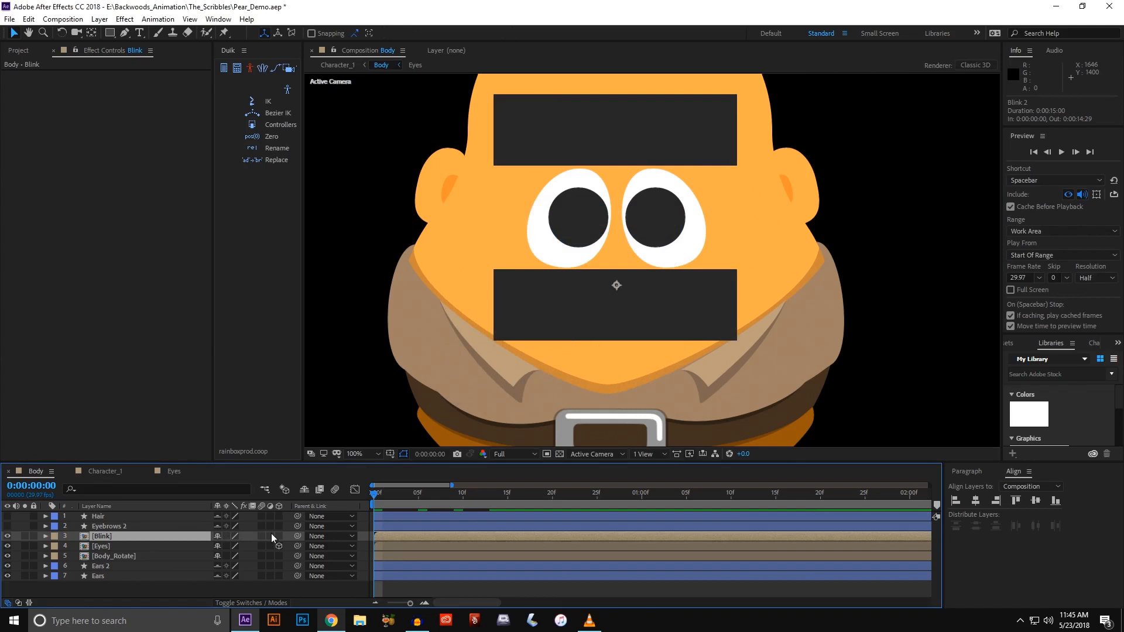
pyautogui.moveTo(279, 536); pyautogui.dragTo(277, 532)
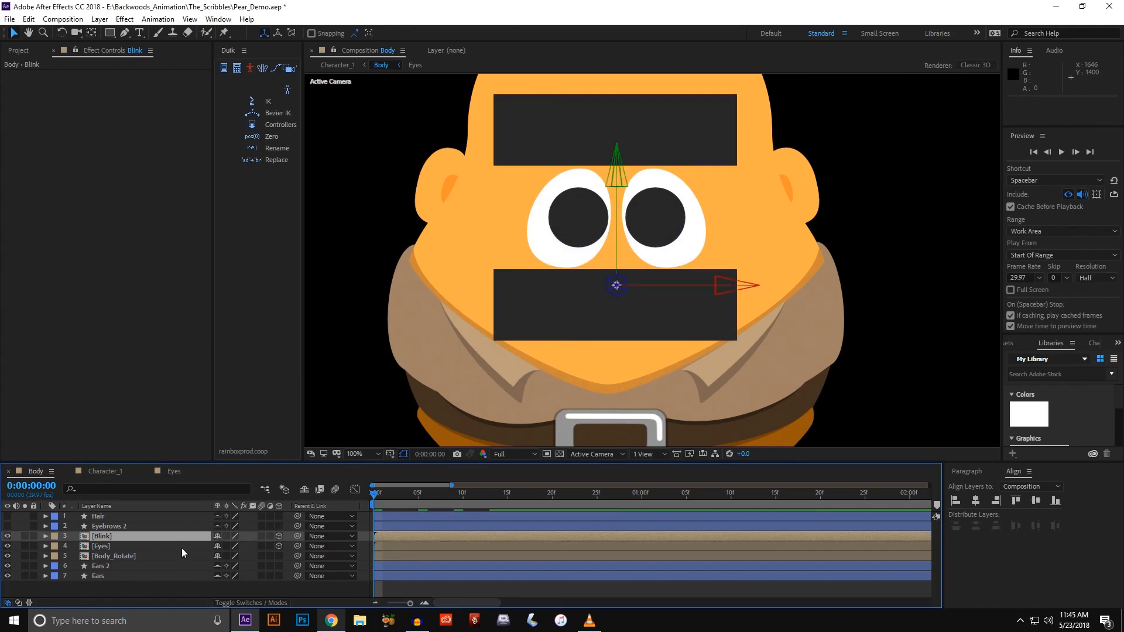
# - Display the track matte settings and set the Eyes layer to an alpha inverted matte from Blink
pyautogui.click(235, 603)
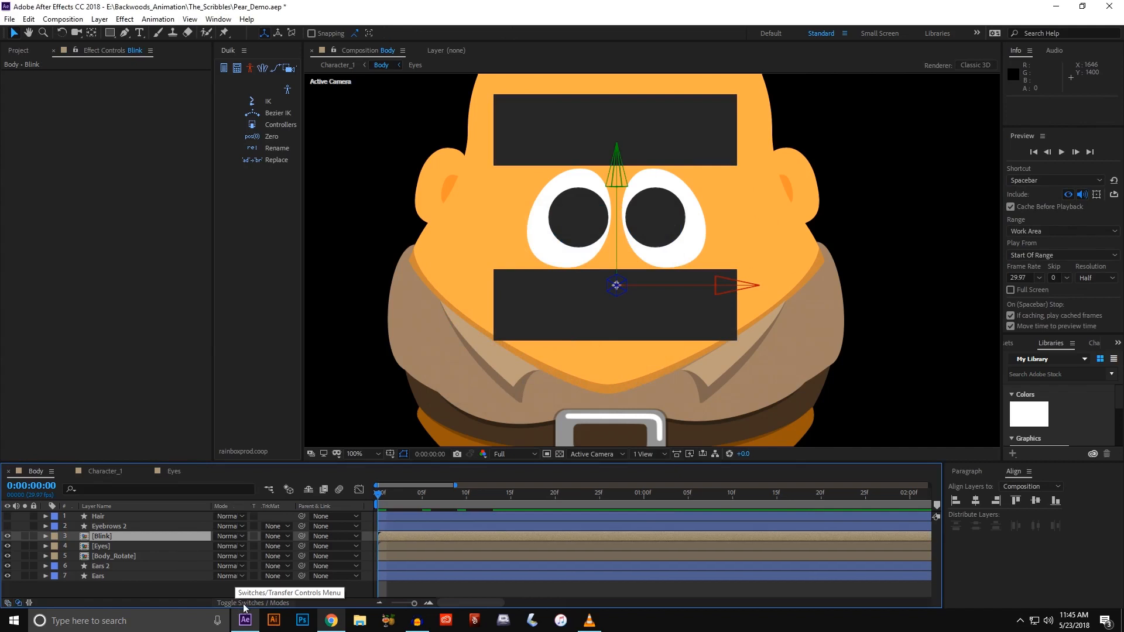
pyautogui.click(145, 546)
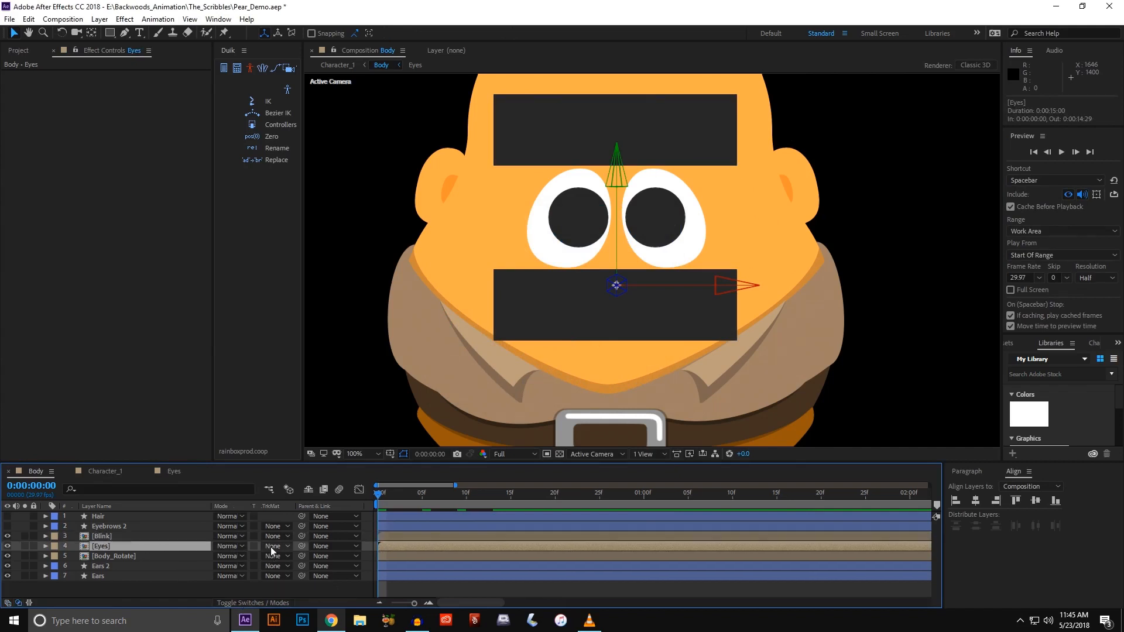
pyautogui.click(272, 546)
pyautogui.click(295, 508)
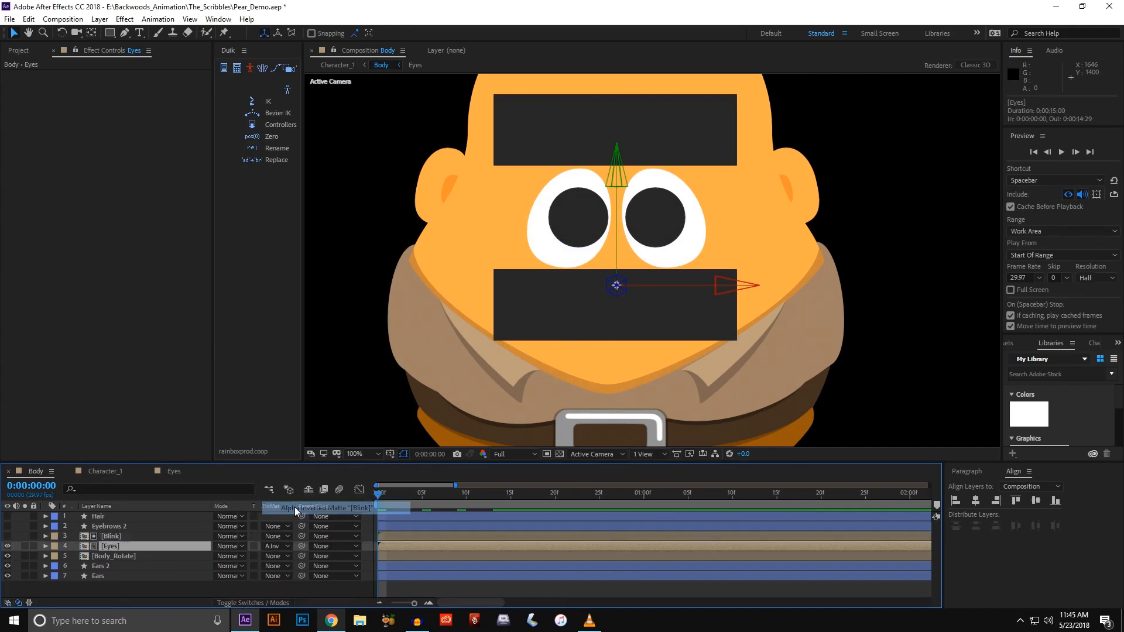
pyautogui.hotkey('ctrl', 'Up')
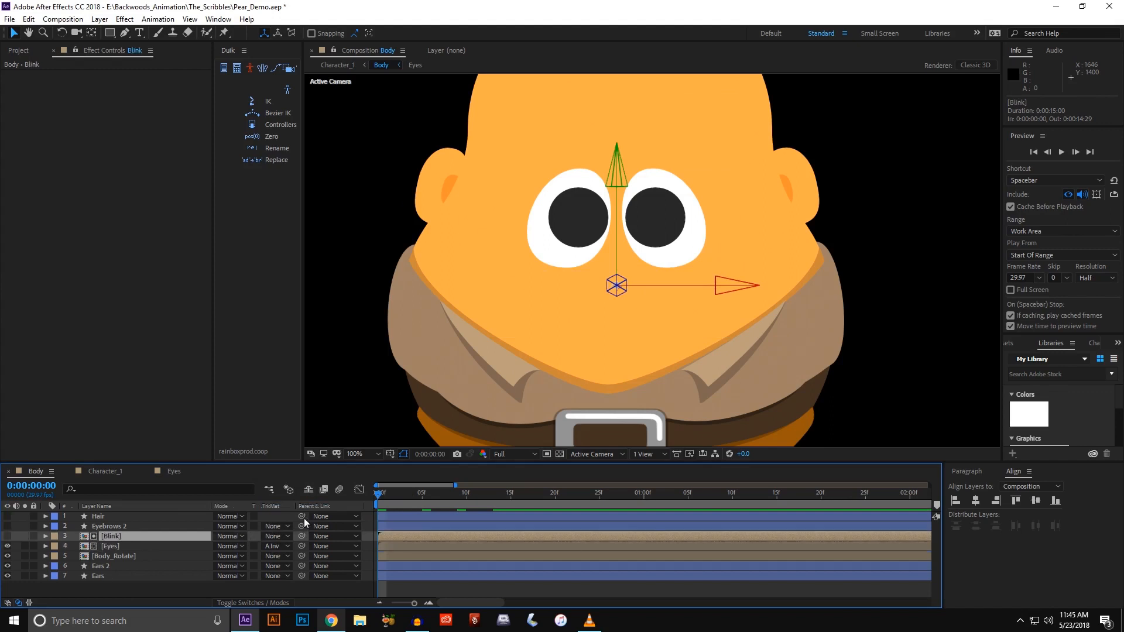
# - Step through the first frames to check the blink on the matted eyes, and return to frame 0
pyautogui.press('pagedown')
pyautogui.press('pagedown')
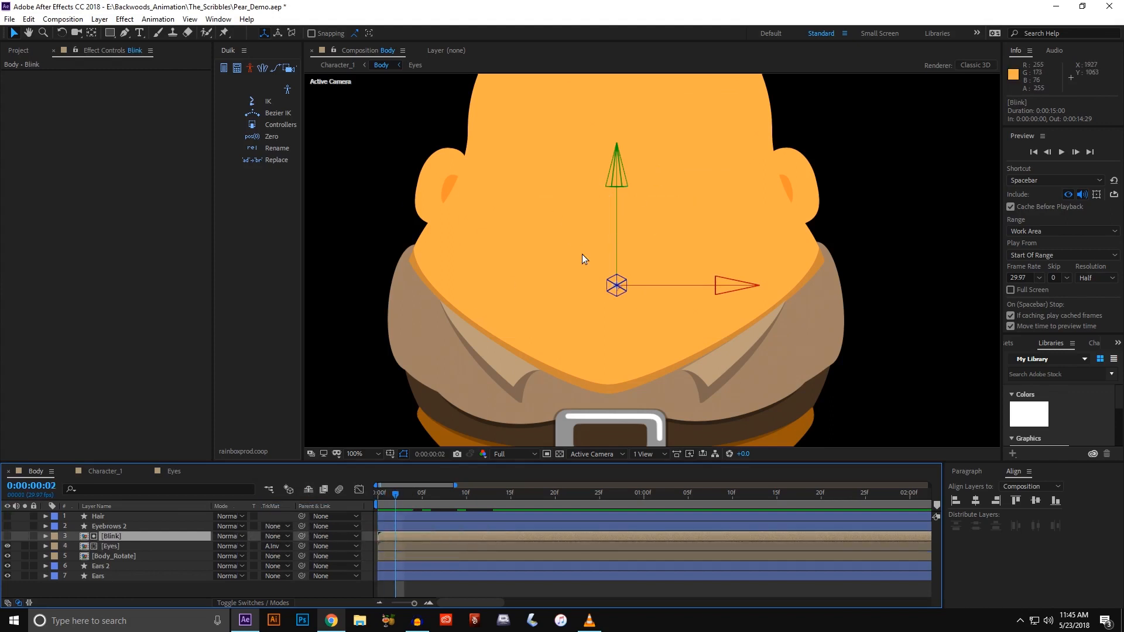
pyautogui.press('pageup')
pyautogui.press('pageup')
pyautogui.press('pagedown')
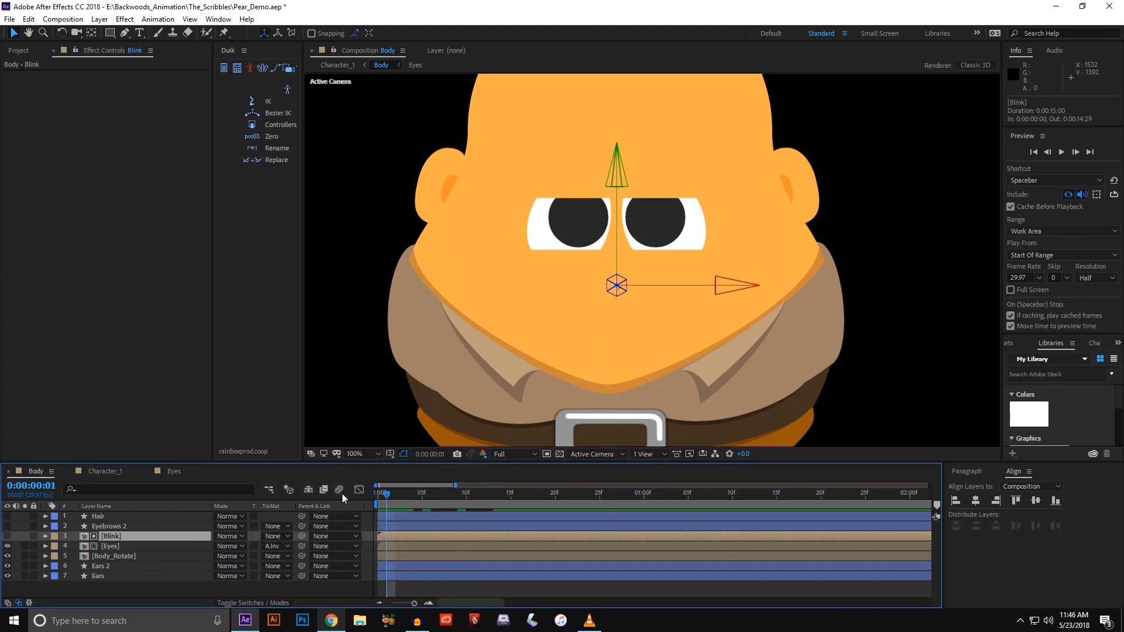
pyautogui.moveTo(387, 497); pyautogui.dragTo(380, 497)
# - Make the Eyebrows 2 layer visible and frame the eyebrows and eyes up close
pyautogui.click(143, 526)
pyautogui.click(7, 526)
pyautogui.scroll(2, 527, 333)
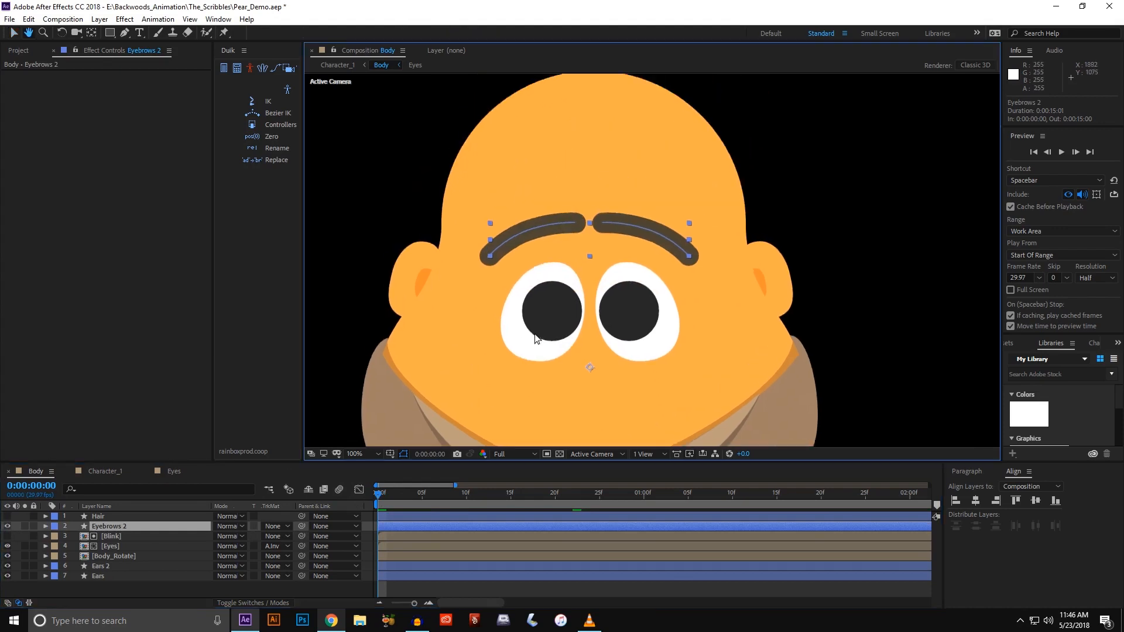
pyautogui.moveTo(566, 300); pyautogui.dragTo(595, 297)
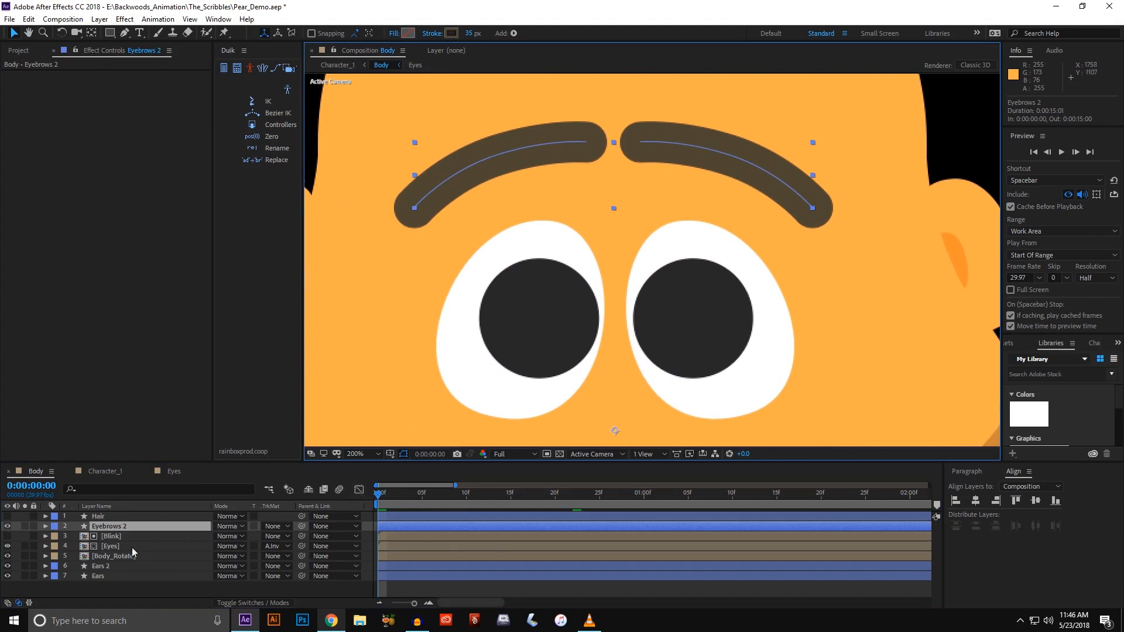
# - Expand the contents of Eyebrows 2 down to the path, stroke and fill properties of Shape 2
pyautogui.click(45, 526)
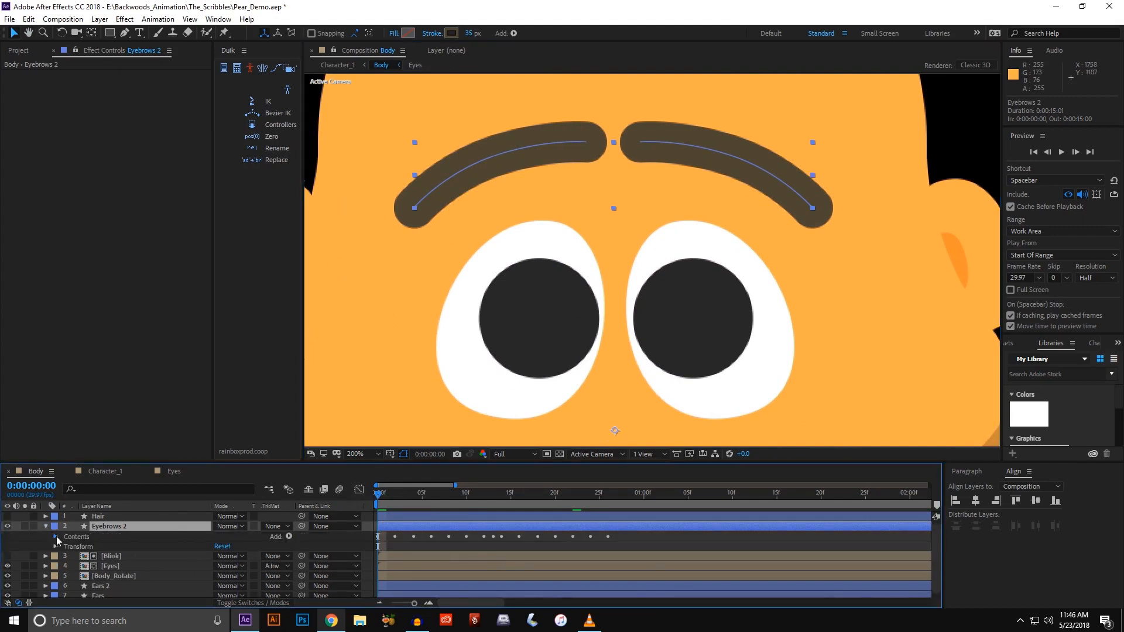
pyautogui.click(57, 536)
pyautogui.click(65, 546)
pyautogui.scroll(-2, 129, 529)
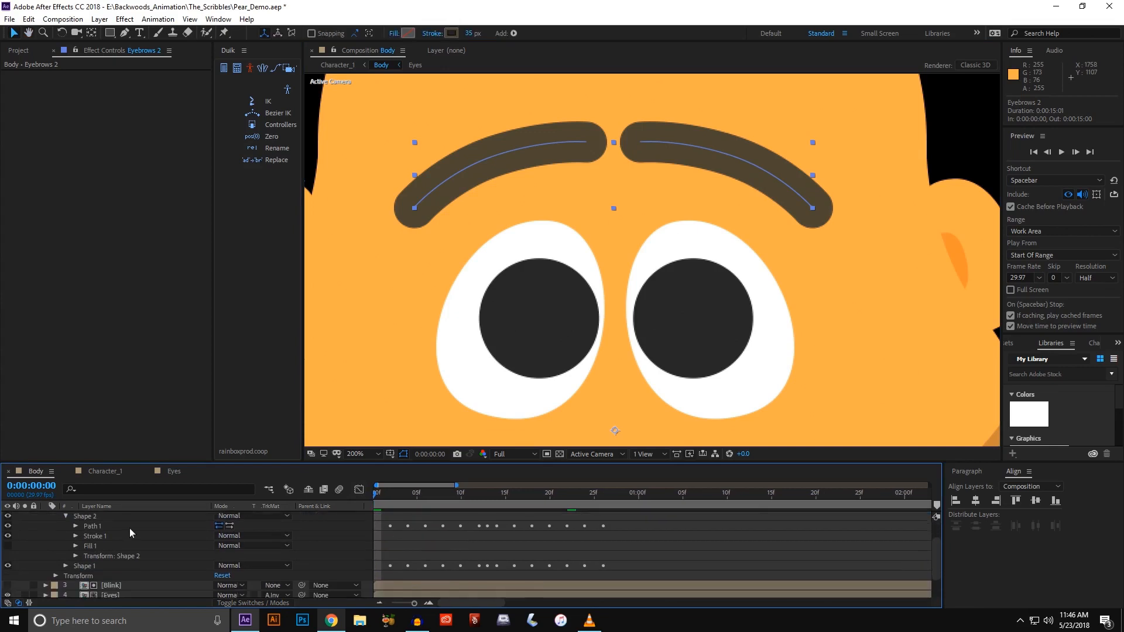
# - Scrub the Body timeline through the eyebrow keyframes up to frame 24 and return to frame 0
pyautogui.click(378, 496)
pyautogui.moveTo(377, 497)
pyautogui.mouseDown()
pyautogui.moveTo(515, 513)
pyautogui.moveTo(524, 497)
pyautogui.moveTo(591, 502)
pyautogui.mouseUp()
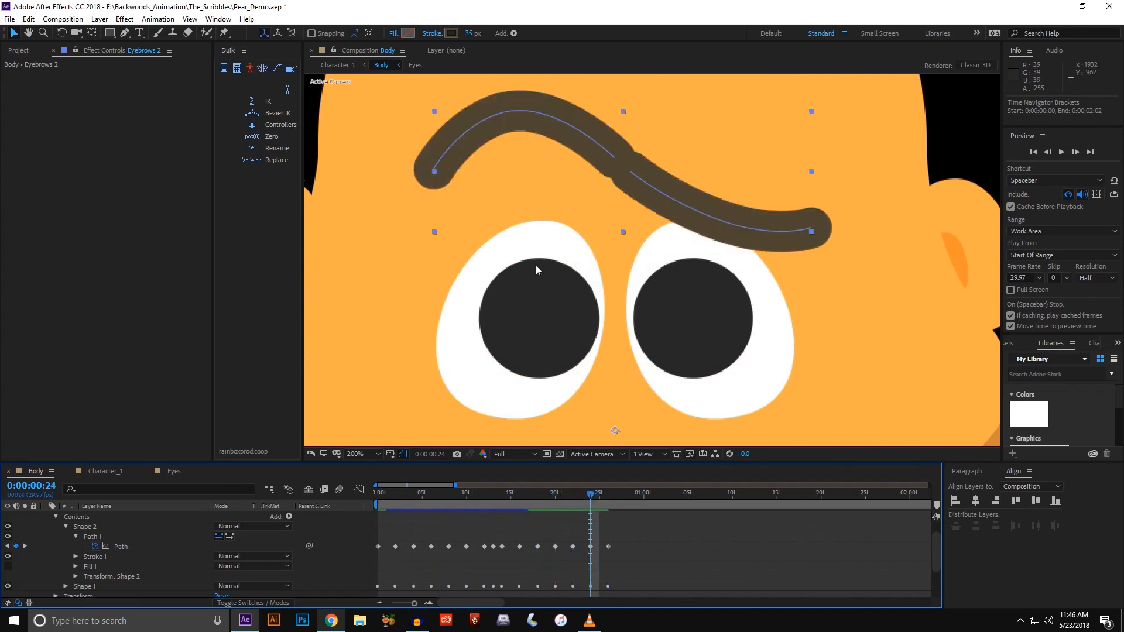
pyautogui.moveTo(526, 281); pyautogui.dragTo(520, 318)
pyautogui.moveTo(395, 499); pyautogui.dragTo(378, 501)
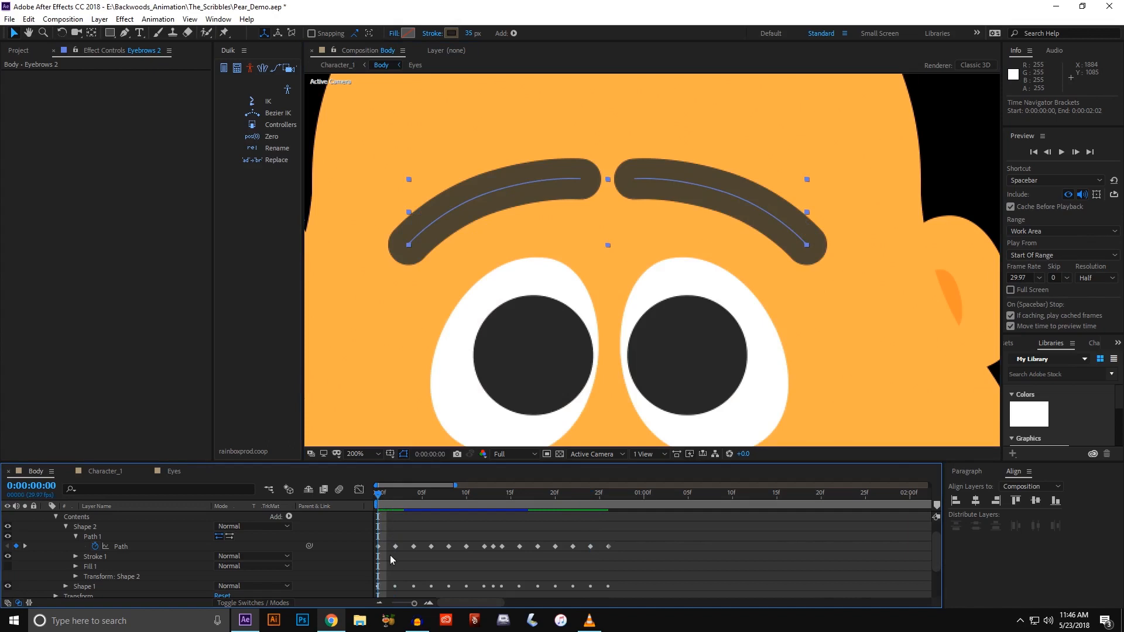
# - Examine the first path keyframe of Shape 2, the contents of Shape 1 and the scale in Shape 2's transform properties
pyautogui.click(379, 547)
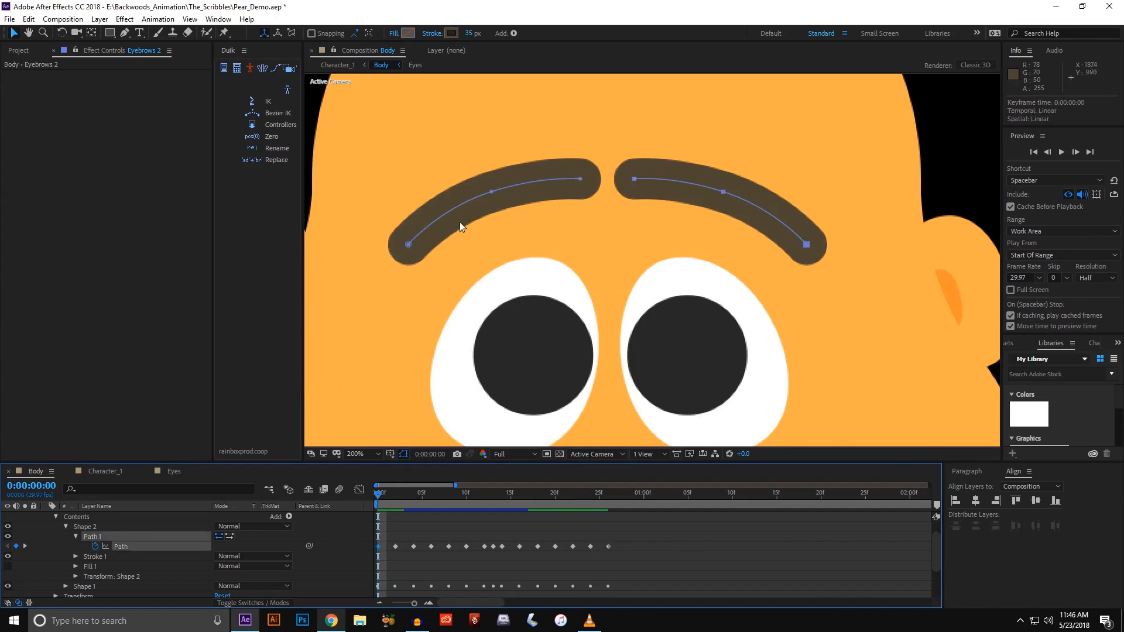
pyautogui.scroll(-1, 95, 578)
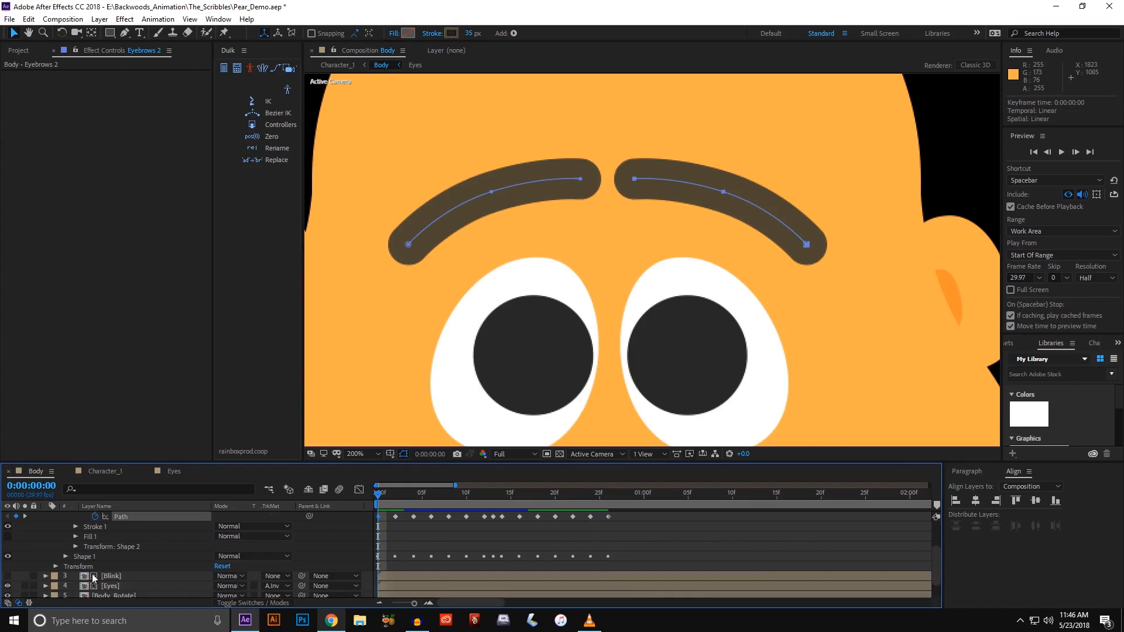
pyautogui.click(64, 557)
pyautogui.scroll(-3, 74, 594)
pyautogui.scroll(1, 98, 591)
pyautogui.scroll(3, 220, 560)
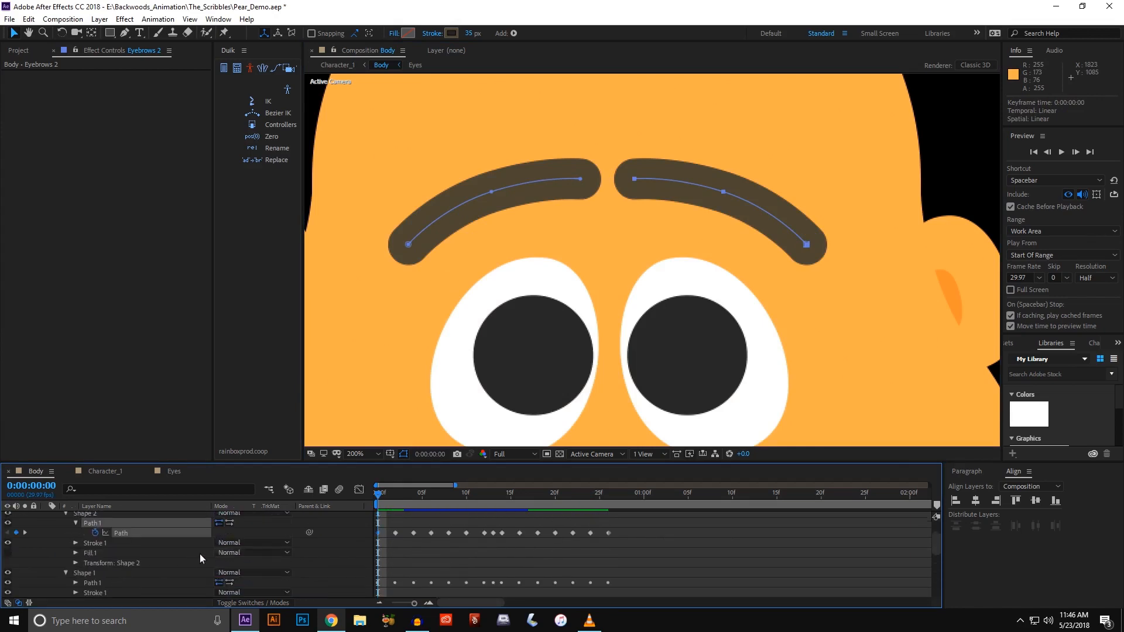
pyautogui.click(75, 563)
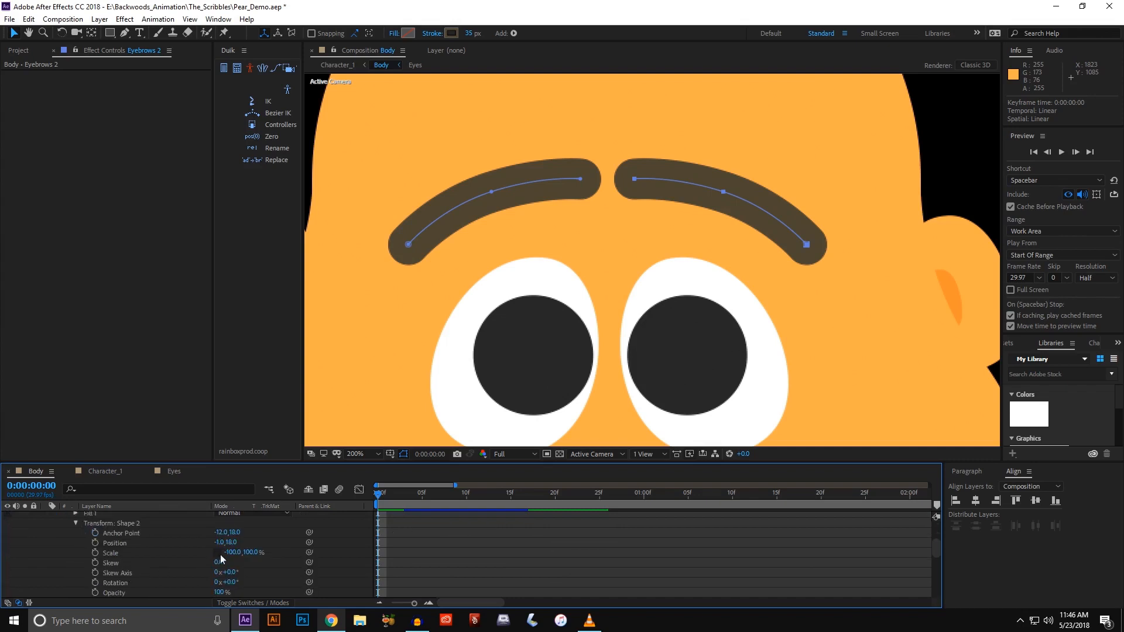
pyautogui.click(228, 553)
pyautogui.click(233, 552)
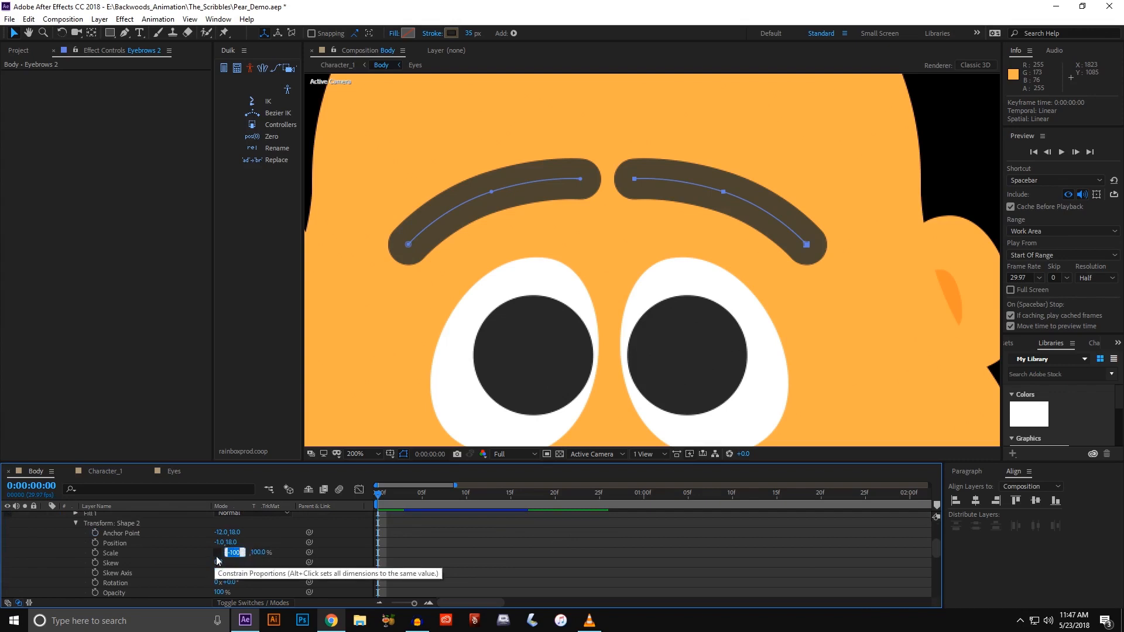
pyautogui.click(398, 550)
# - Compare the eyebrow poses at frames 0 and 2, and collapse the Eyebrows 2 layer's properties
pyautogui.click(474, 202)
pyautogui.moveTo(569, 246); pyautogui.dragTo(560, 280)
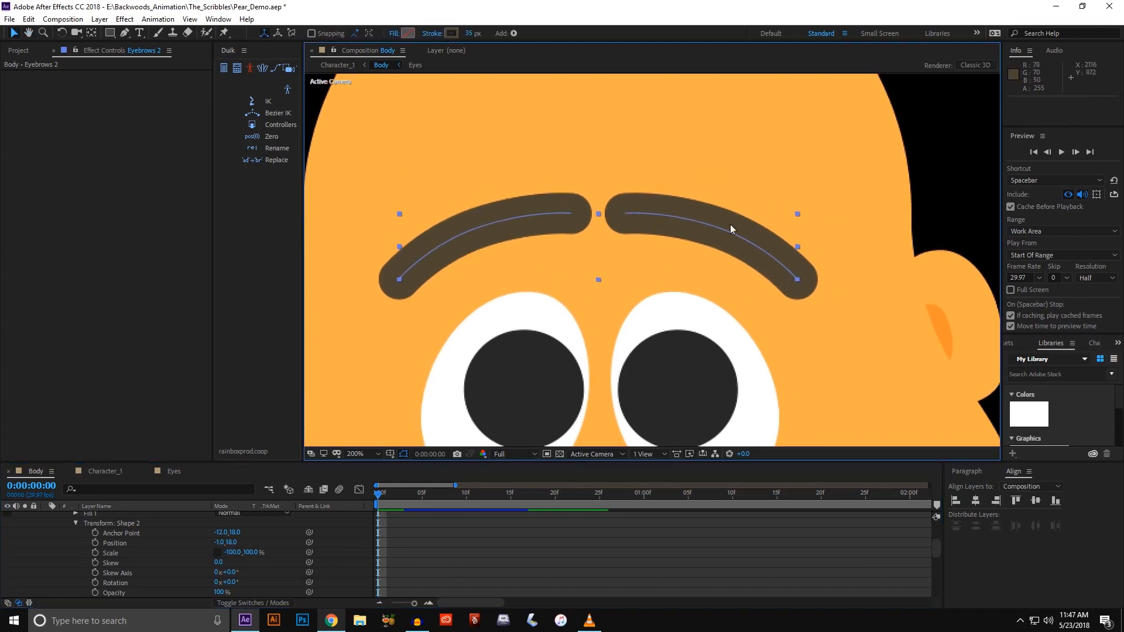
pyautogui.moveTo(445, 346); pyautogui.dragTo(472, 315)
pyautogui.scroll(3, 85, 550)
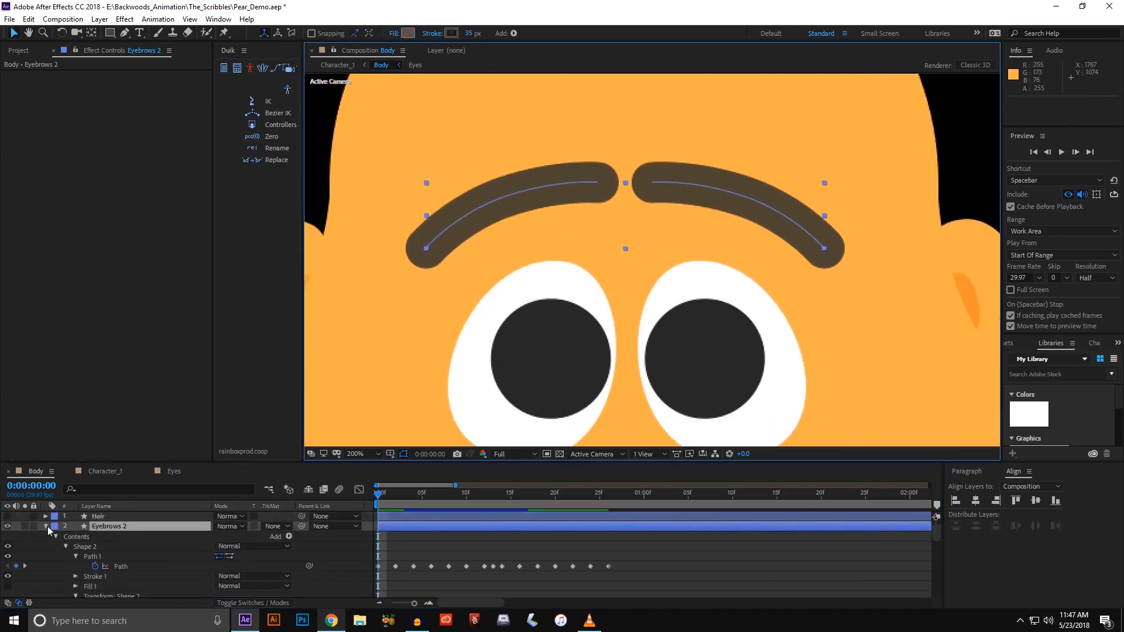
pyautogui.click(386, 498)
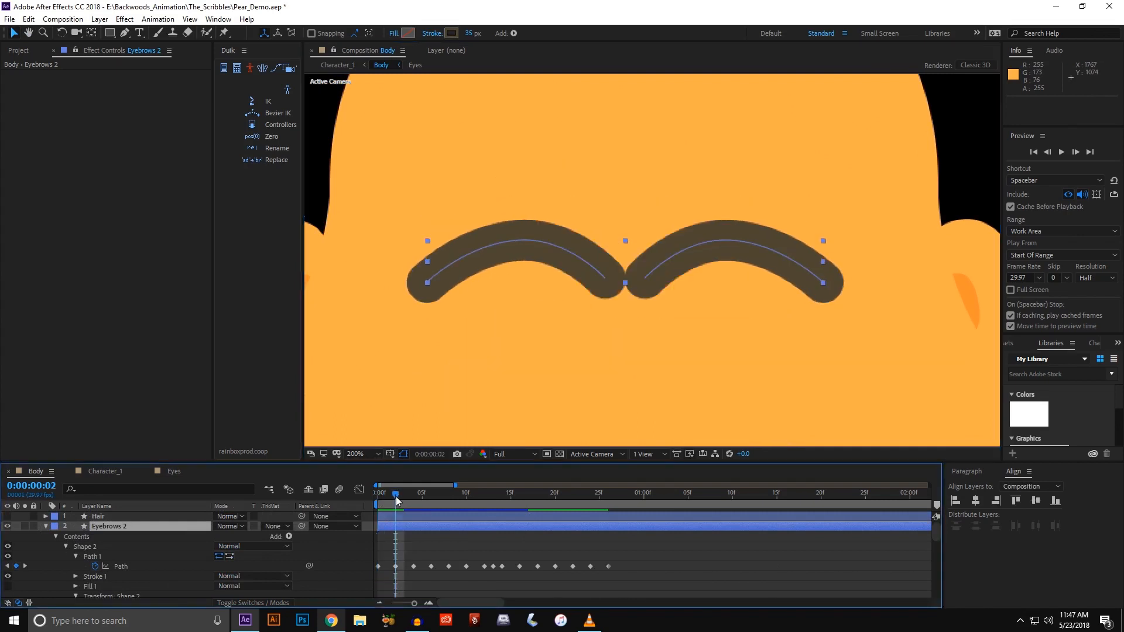
pyautogui.moveTo(384, 498); pyautogui.dragTo(380, 499)
pyautogui.click(45, 527)
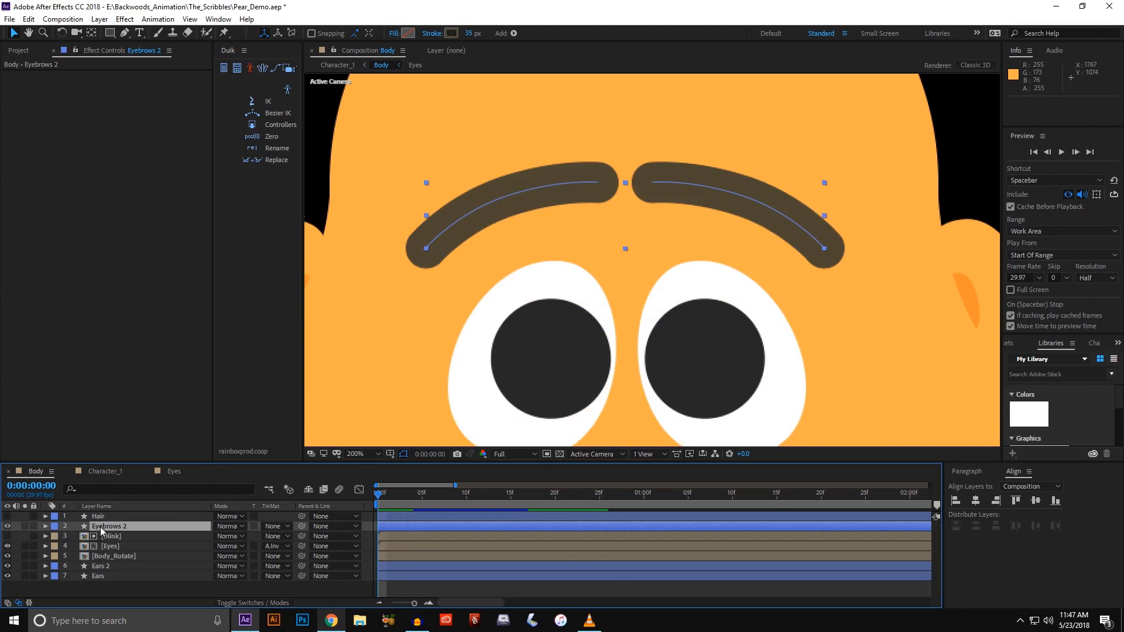
# - Undo the last pre-compose and pre-compose the Eyebrows 2 layer into a new composition named Eyebrows
pyautogui.hotkey('ctrl', 'z')
pyautogui.click(65, 19)
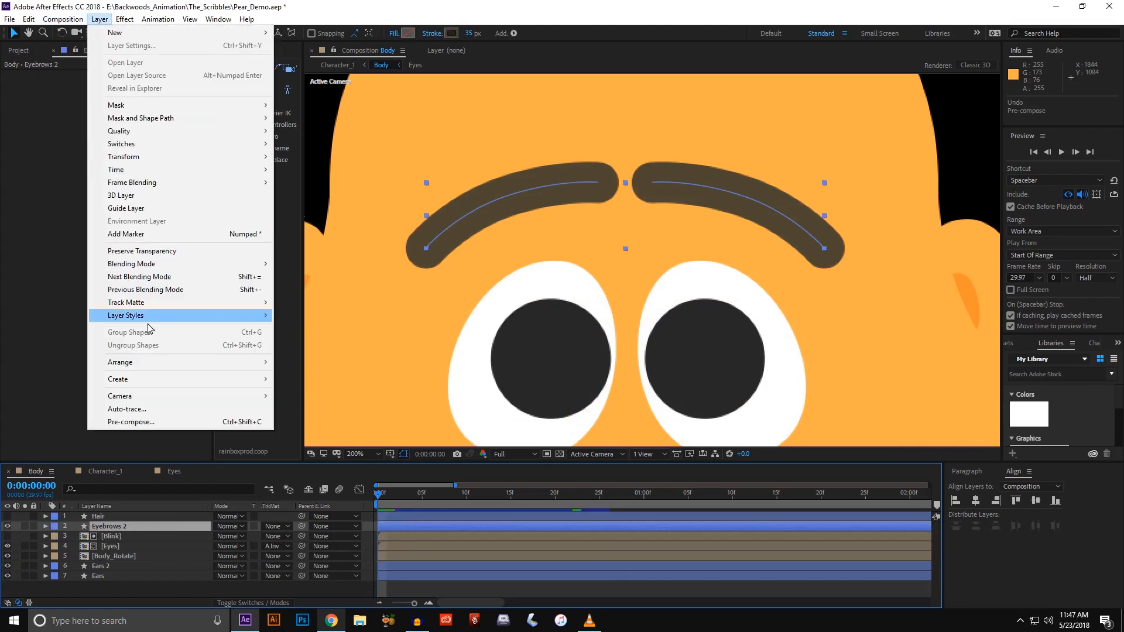
pyautogui.click(150, 424)
pyautogui.write('Eyebrows')
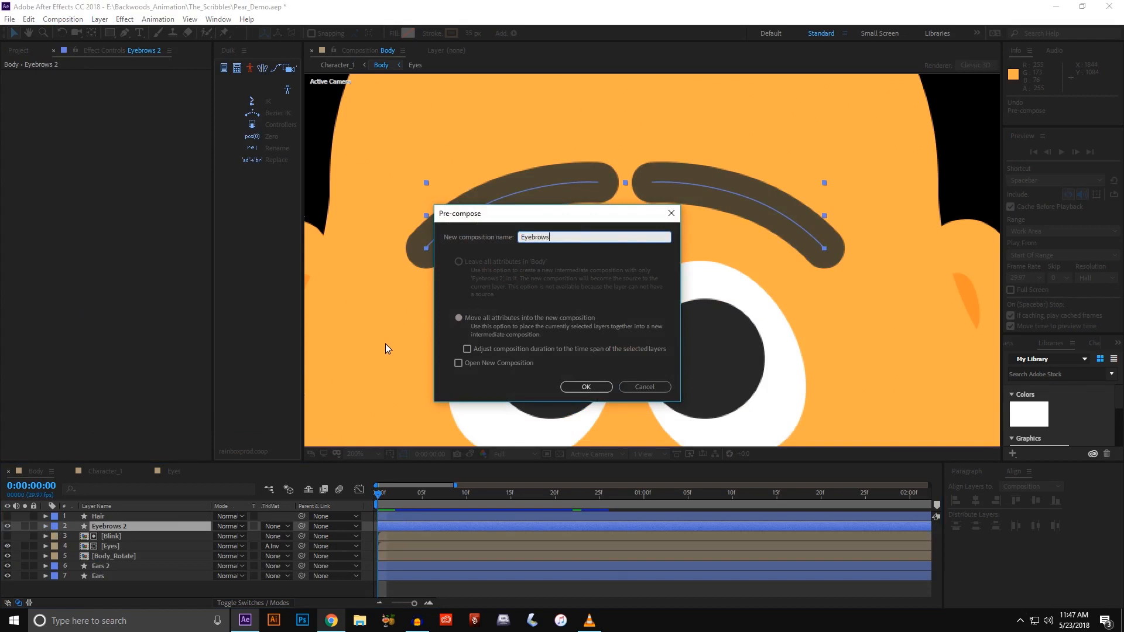
pyautogui.press('Return')
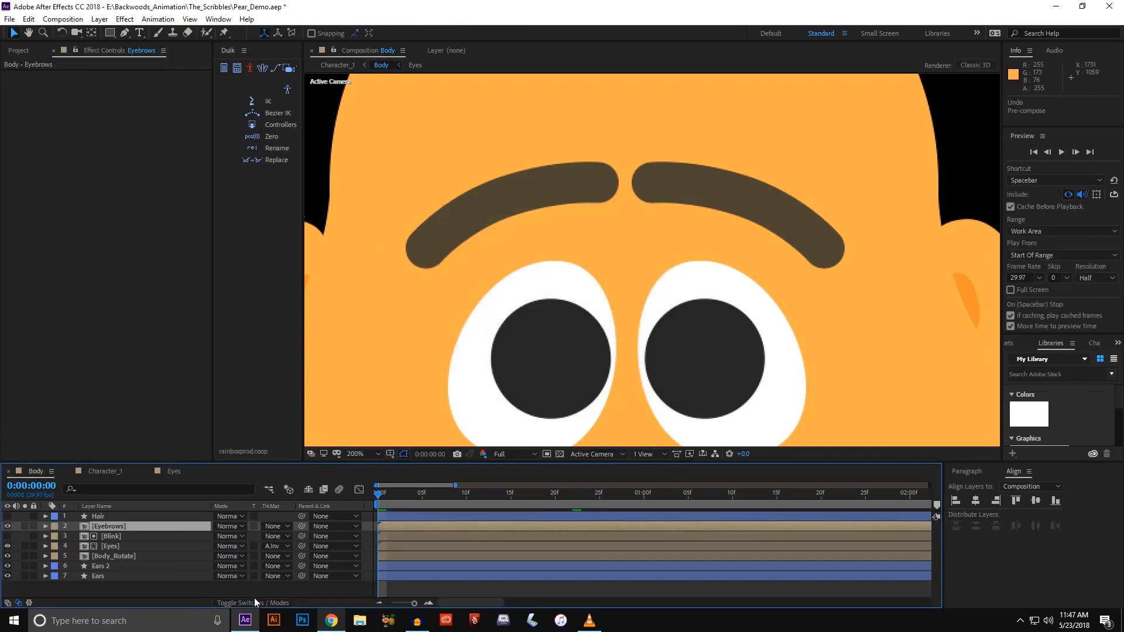
# - Display the layer switches and turn the Eyebrows pre-comp into a 3D layer
pyautogui.click(254, 603)
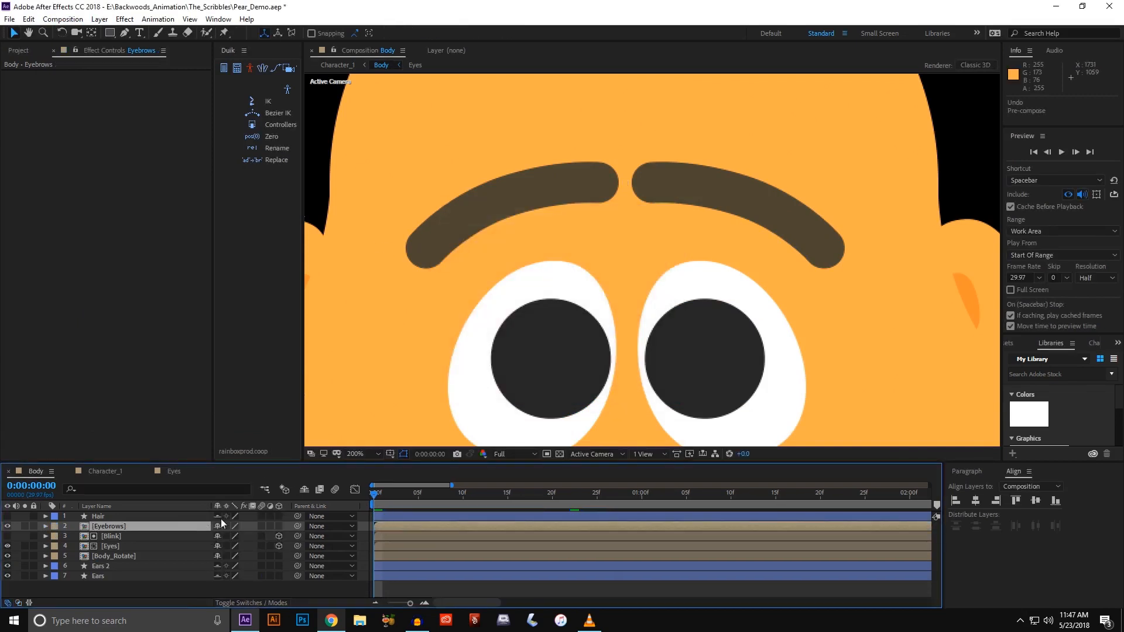
pyautogui.click(280, 526)
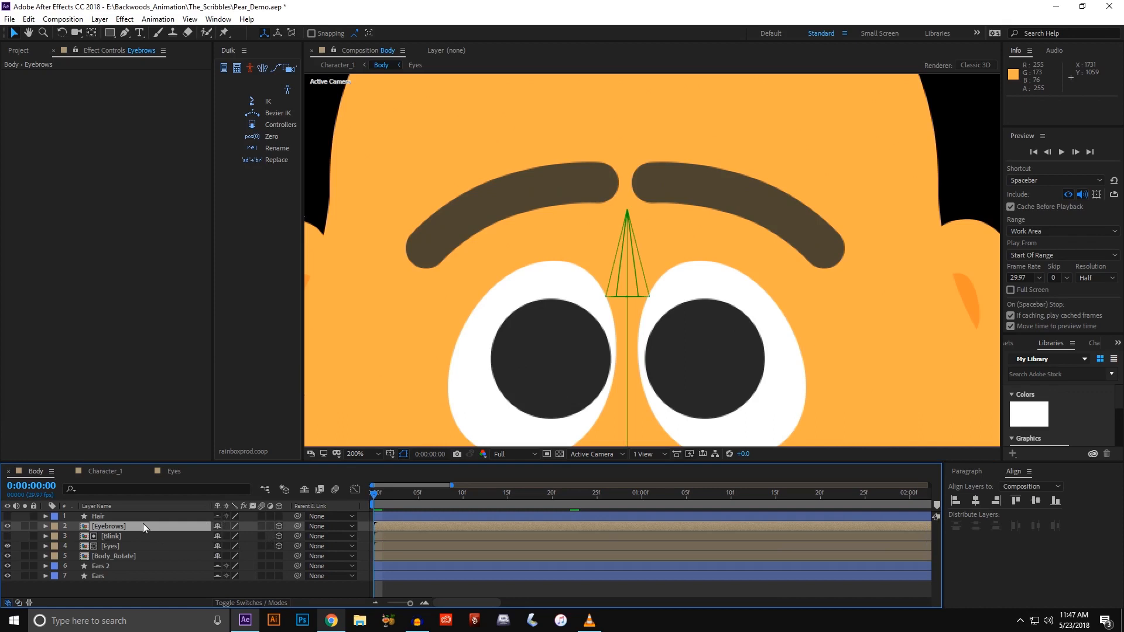
pyautogui.scroll(-2, 527, 272)
pyautogui.scroll(2, 548, 260)
pyautogui.scroll(-2, 555, 247)
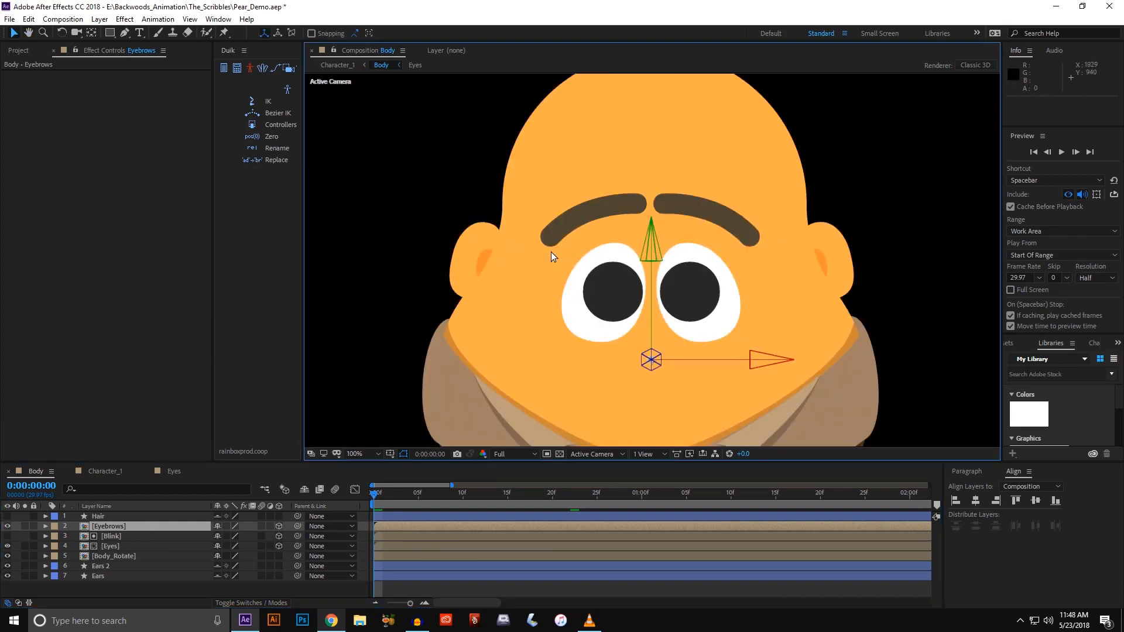
pyautogui.press('v')
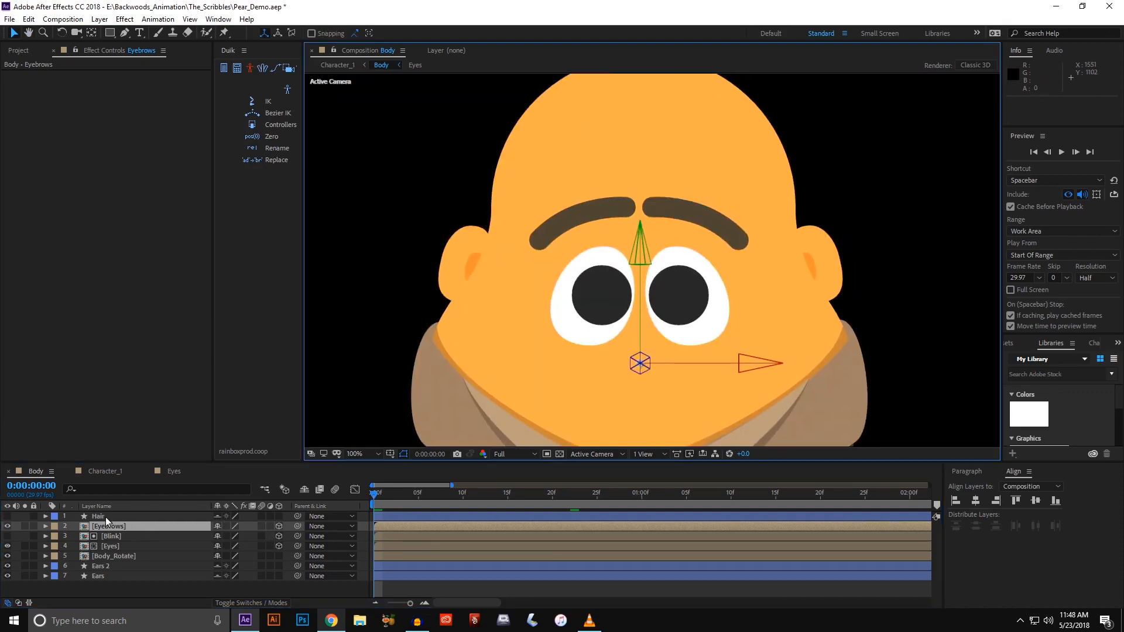
# - Make the Hair layer visible and bring the top of the head into frame
pyautogui.click(107, 519)
pyautogui.moveTo(531, 253); pyautogui.dragTo(527, 306)
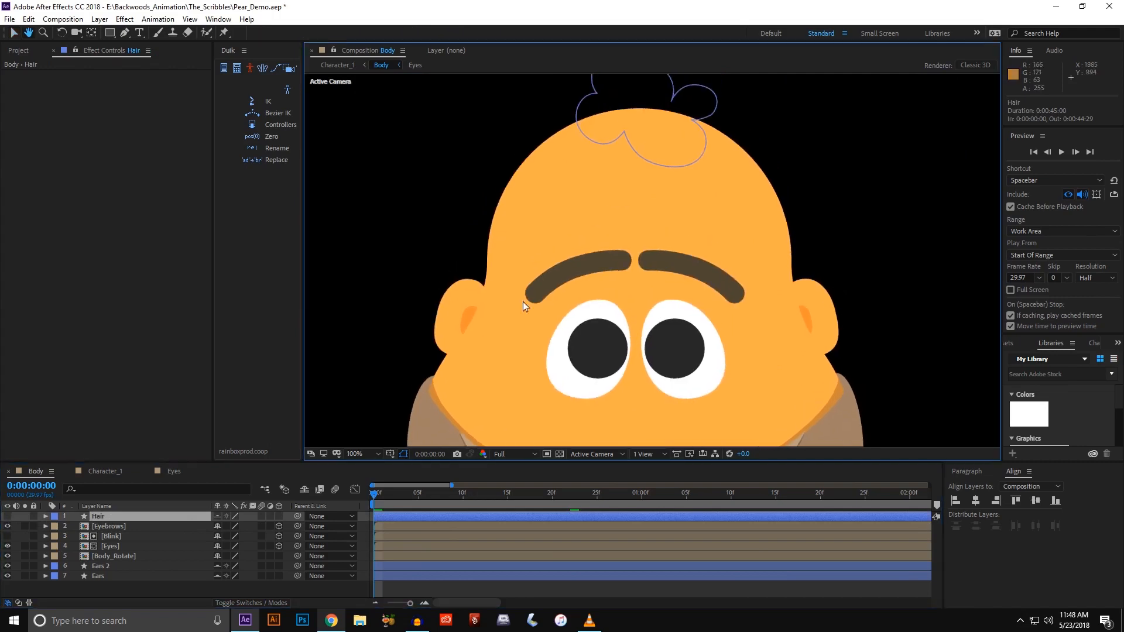
pyautogui.click(7, 517)
pyautogui.moveTo(550, 201); pyautogui.dragTo(520, 236)
pyautogui.press('v')
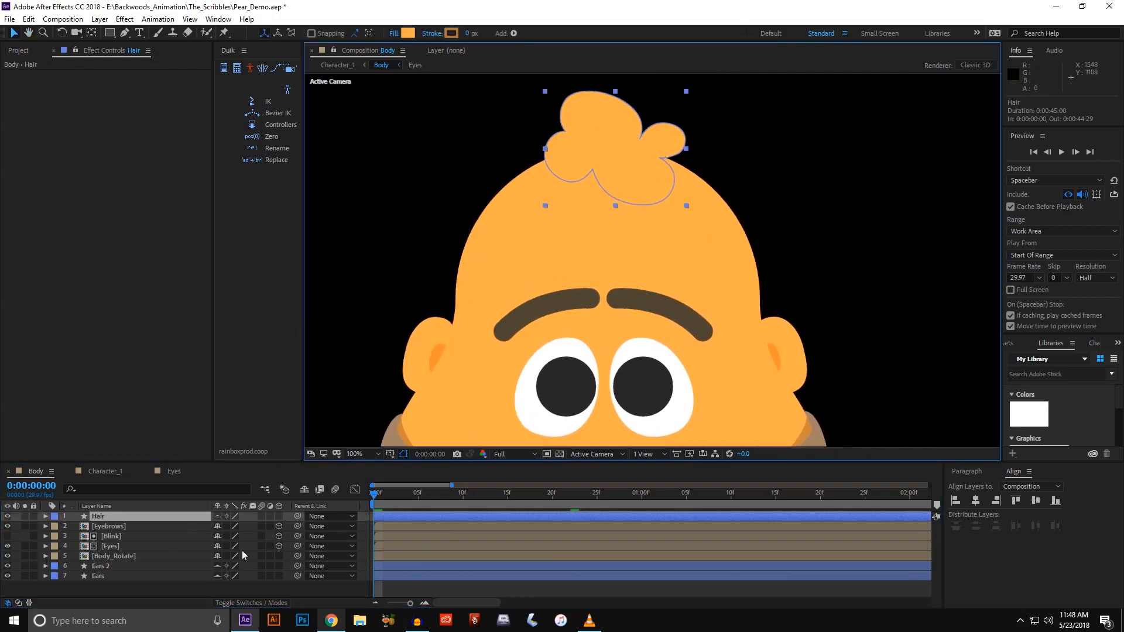
# - Turn the Hair, Ears 2 and Ears layers into 3D layers
pyautogui.click(279, 516)
pyautogui.click(279, 567)
pyautogui.click(279, 577)
pyautogui.press('space')
pyautogui.moveTo(454, 375); pyautogui.dragTo(431, 337)
pyautogui.press('space')
pyautogui.moveTo(486, 252); pyautogui.dragTo(499, 310)
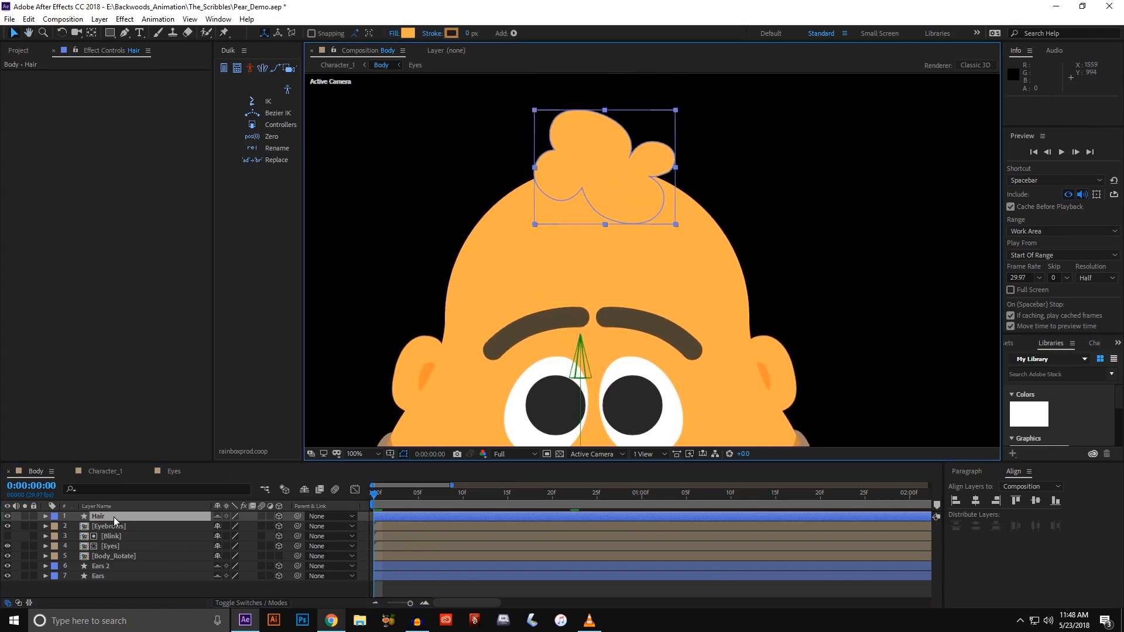
# - Create a null object in the Body composition, rename it Head_Rotate and make it a 3D layer
pyautogui.click(114, 517)
pyautogui.click(116, 588)
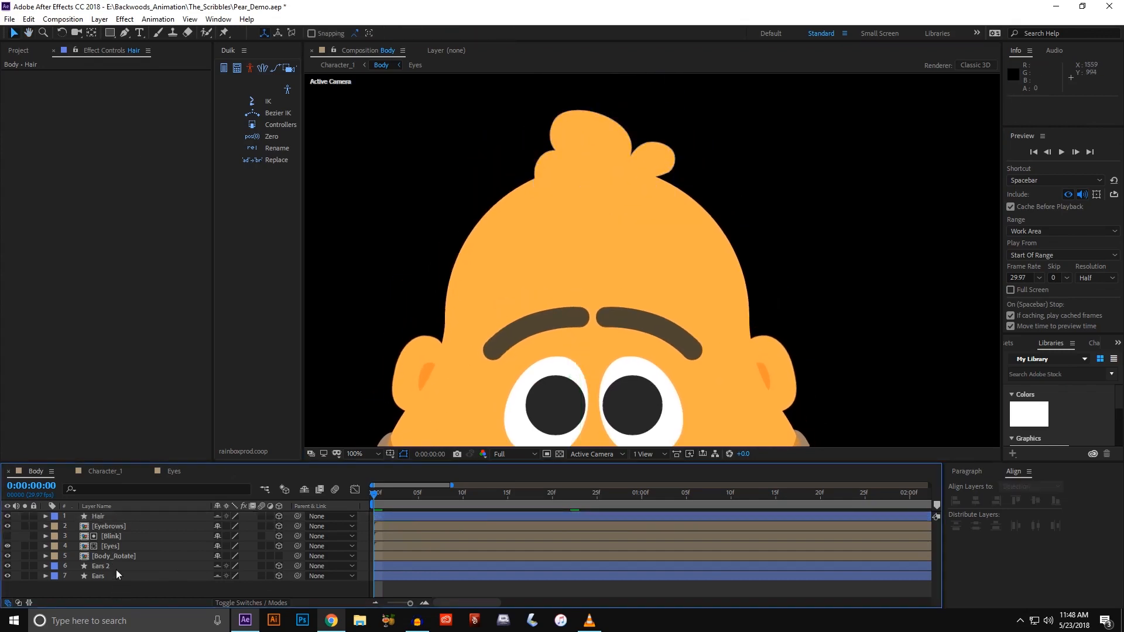
pyautogui.click(100, 18)
pyautogui.moveTo(139, 34)
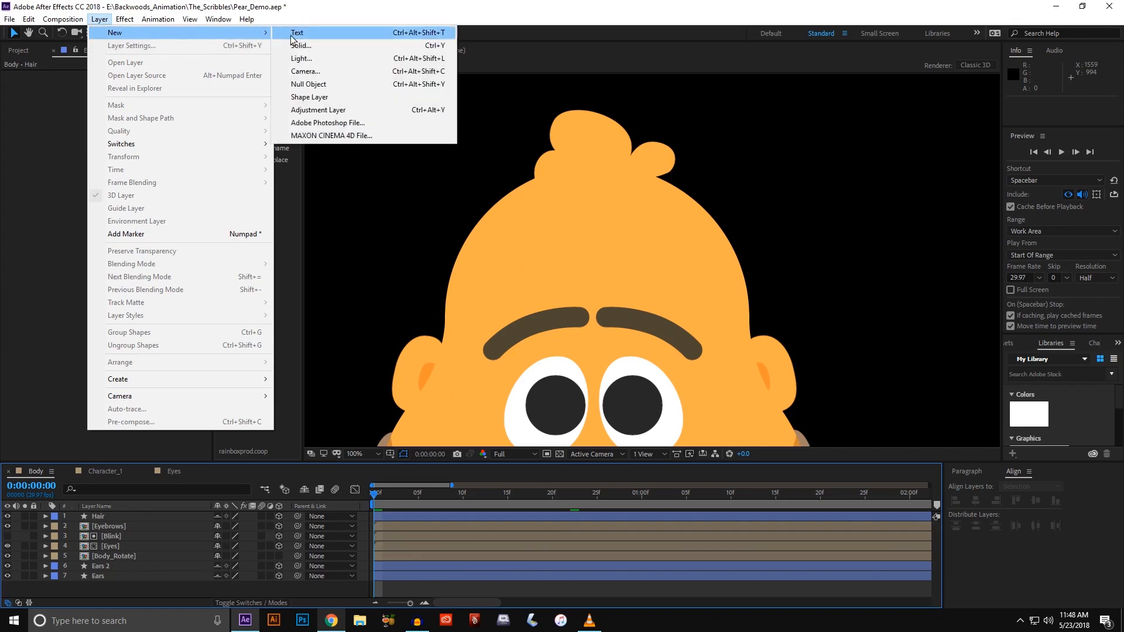
pyautogui.click(309, 84)
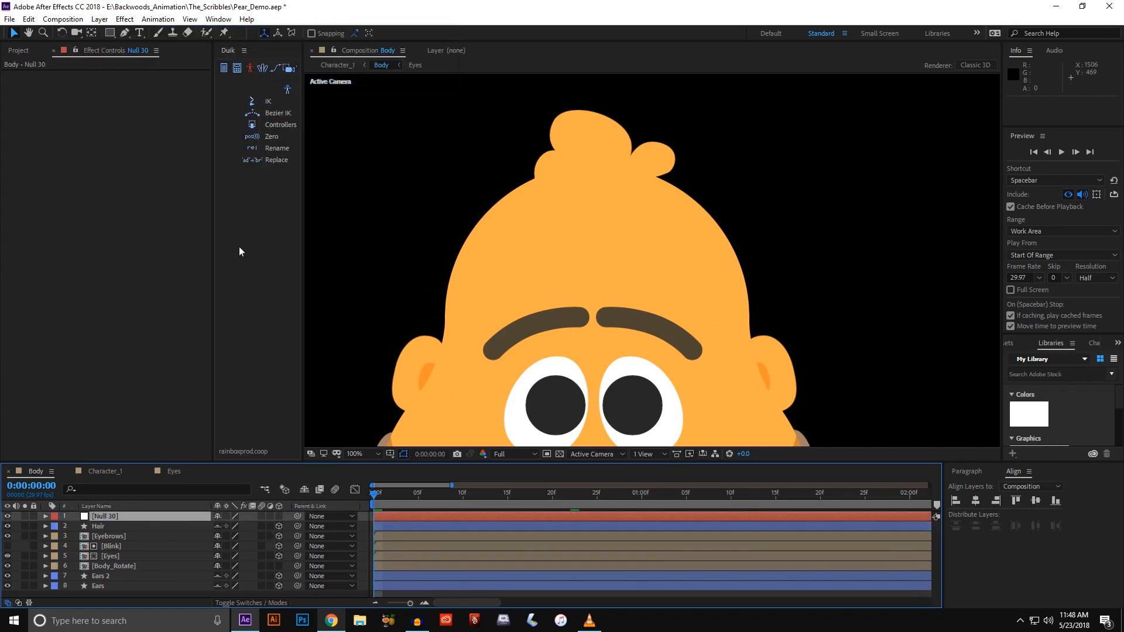
pyautogui.press('Return')
pyautogui.write('Head_R')
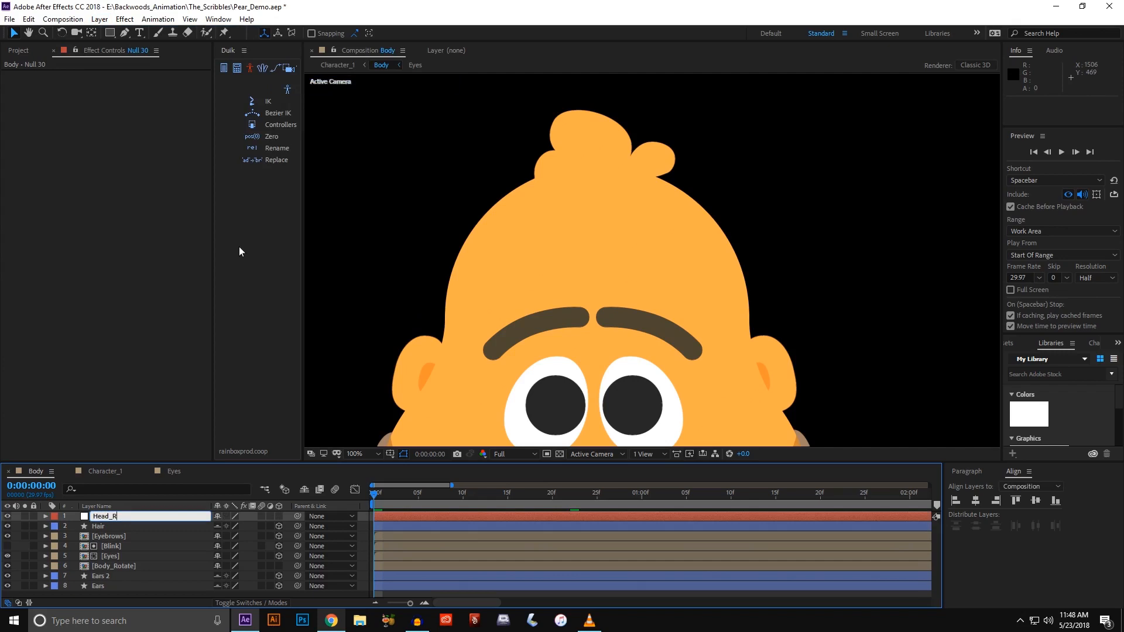
pyautogui.write('otate')
pyautogui.press('Return')
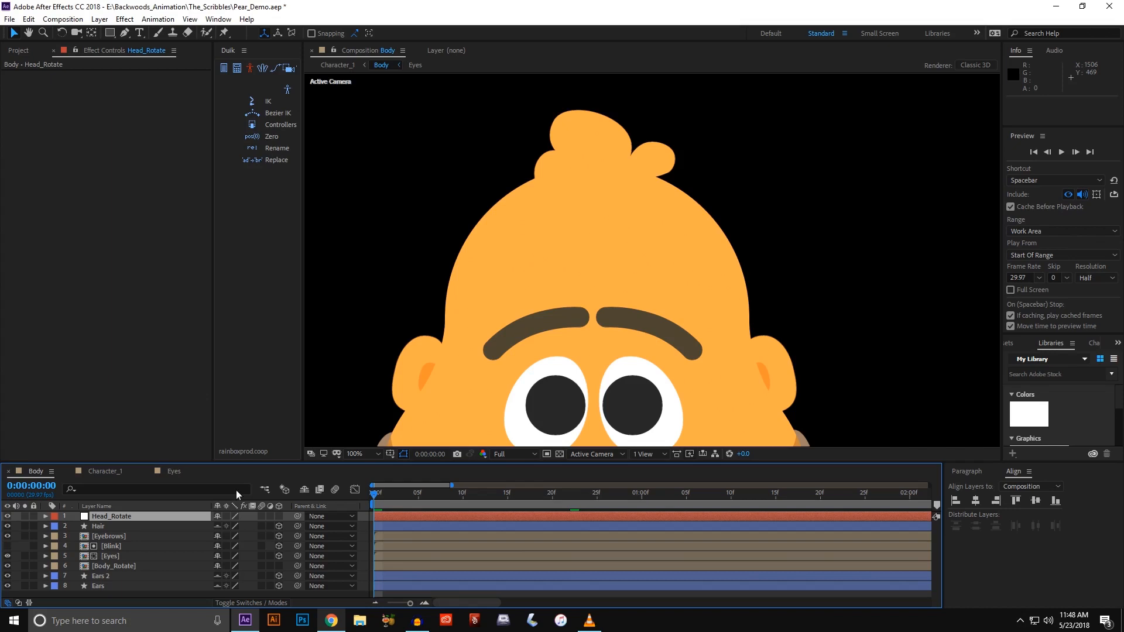
pyautogui.click(279, 516)
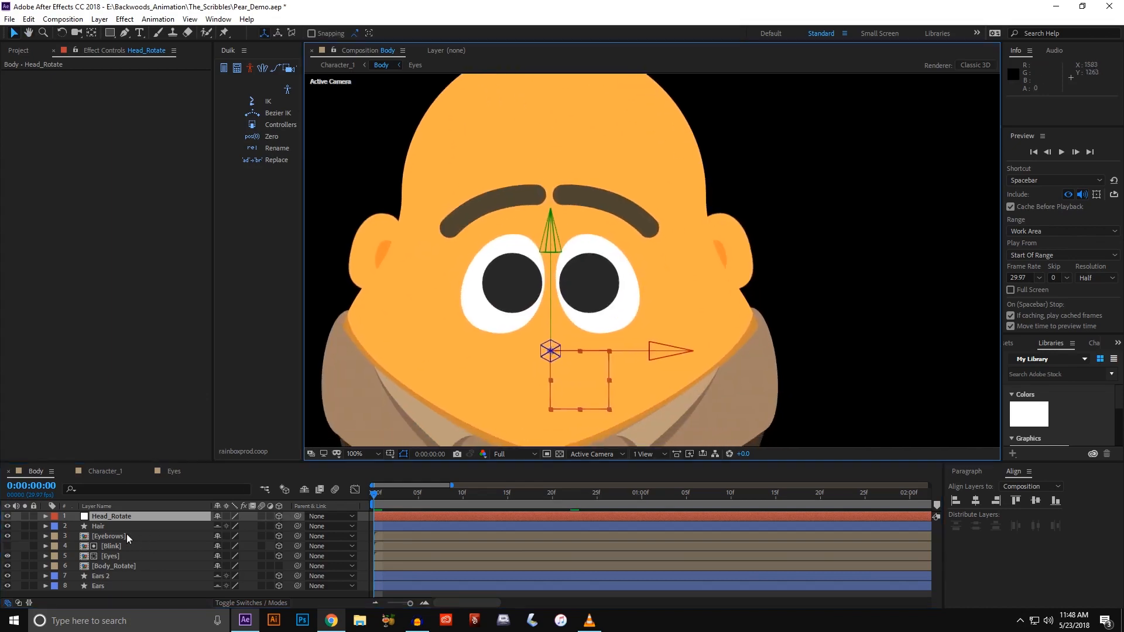
# - Parent the Hair, Eyebrows, Blink, Eyes, Ears 2 and Ears layers to the Head_Rotate null
pyautogui.hotkey('ctrl', 'Down')
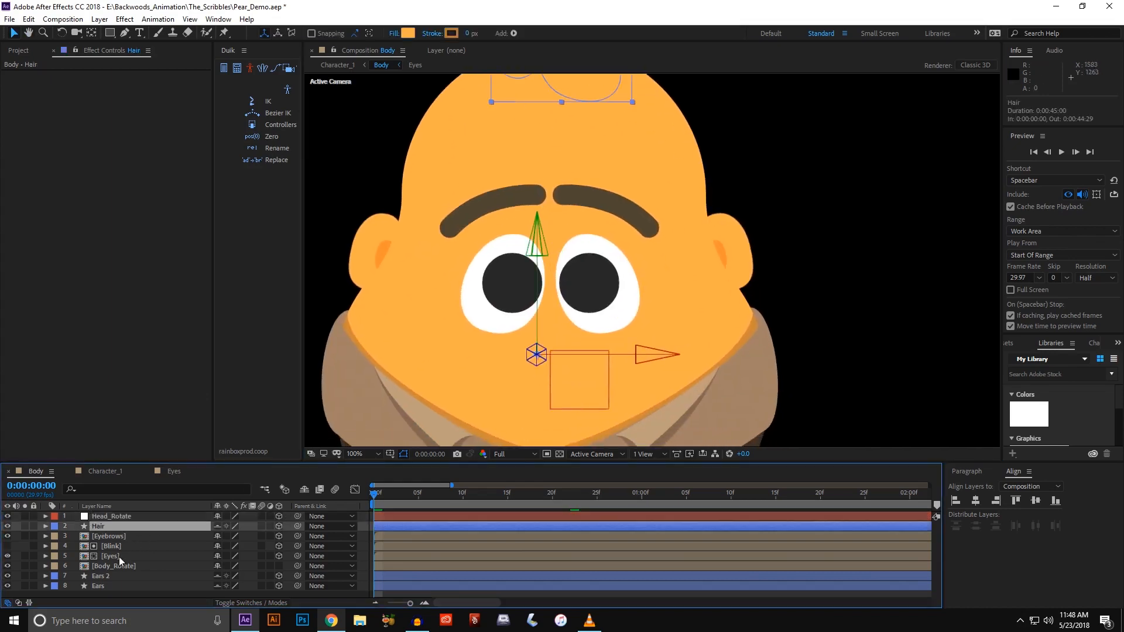
pyautogui.keyDown('shift'); pyautogui.click(120, 557); pyautogui.keyUp('shift')
pyautogui.keyDown('ctrl'); pyautogui.click(117, 576); pyautogui.keyUp('ctrl')
pyautogui.keyDown('ctrl'); pyautogui.click(124, 586); pyautogui.keyUp('ctrl')
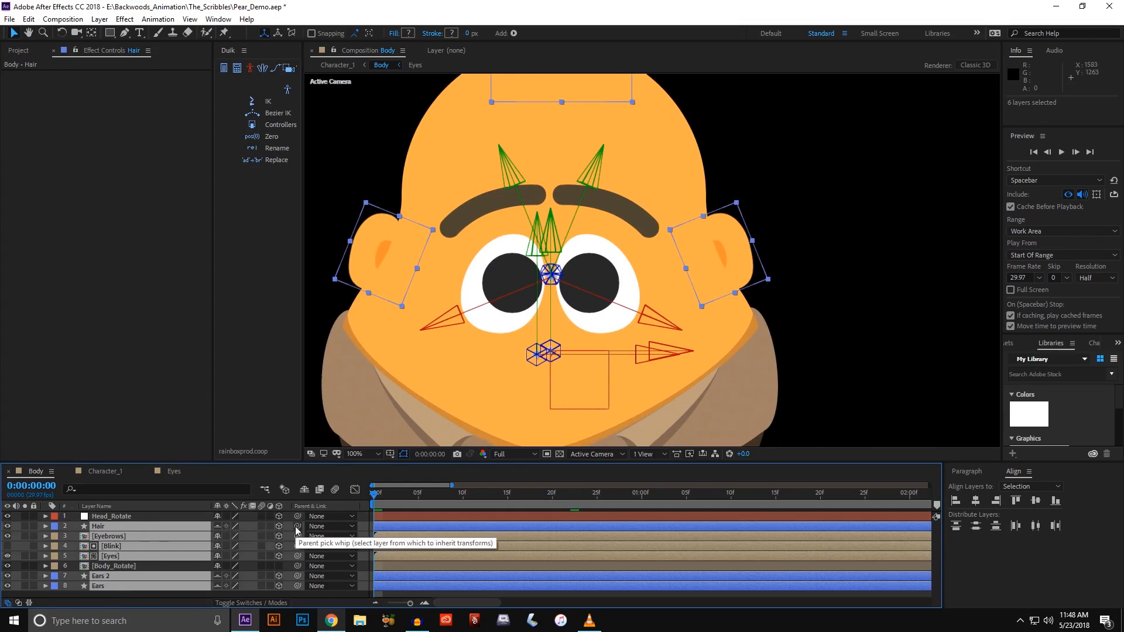
pyautogui.moveTo(297, 529); pyautogui.dragTo(134, 520)
# - Rotate the Head_Rotate null about its Y axis to an orientation of about 89° so the face is side-on
pyautogui.click(134, 520)
pyautogui.press('w')
pyautogui.moveTo(550, 315); pyautogui.dragTo(526, 326)
pyautogui.hotkey('ctrl', 'z')
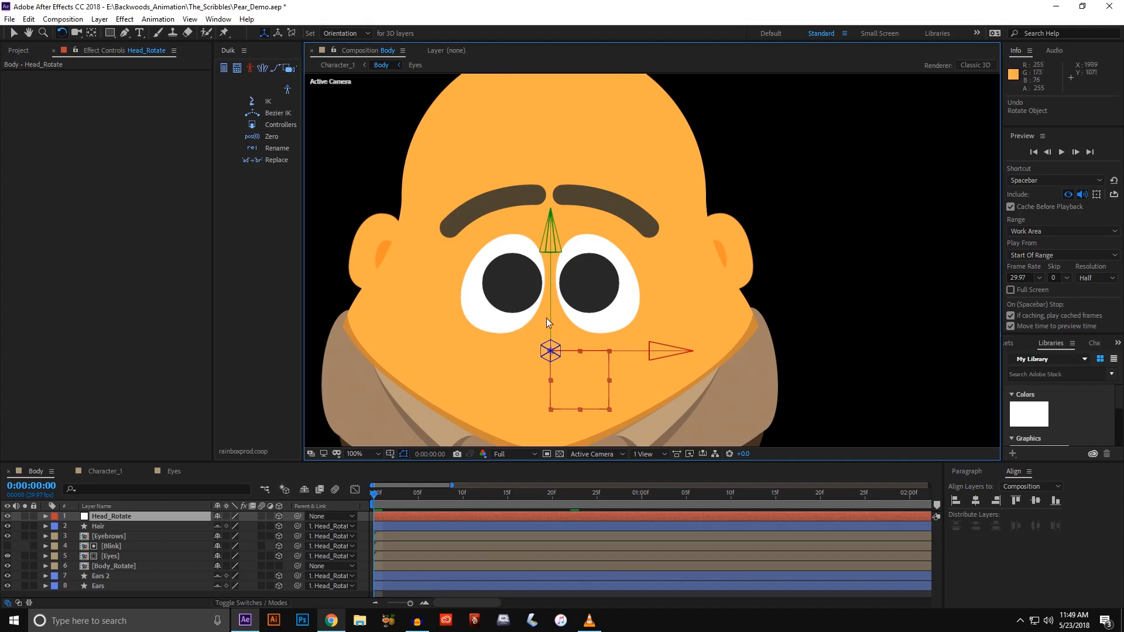
pyautogui.moveTo(550, 314); pyautogui.dragTo(498, 314)
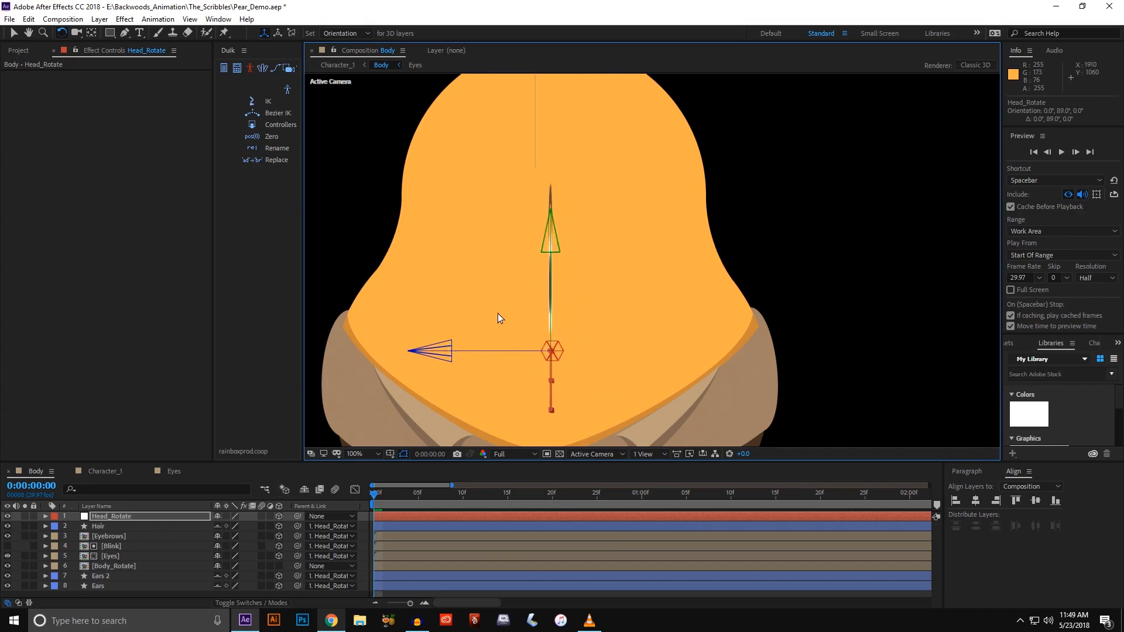
# - Parent the Blink layer to the Eyes layer
pyautogui.click(117, 557)
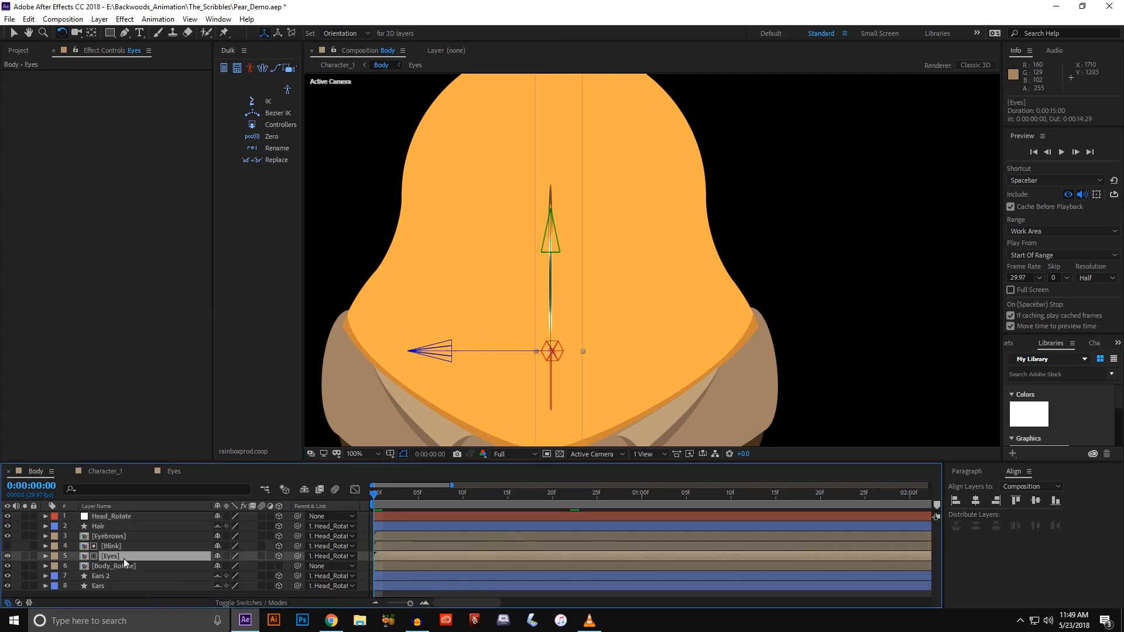
pyautogui.click(157, 550)
pyautogui.moveTo(299, 546); pyautogui.dragTo(163, 557)
# - Move the Eyes layer about -243 and the Eyebrows layer about -257 along the Z axis, away from the rotation centre
pyautogui.press('v')
pyautogui.moveTo(441, 363); pyautogui.dragTo(304, 355)
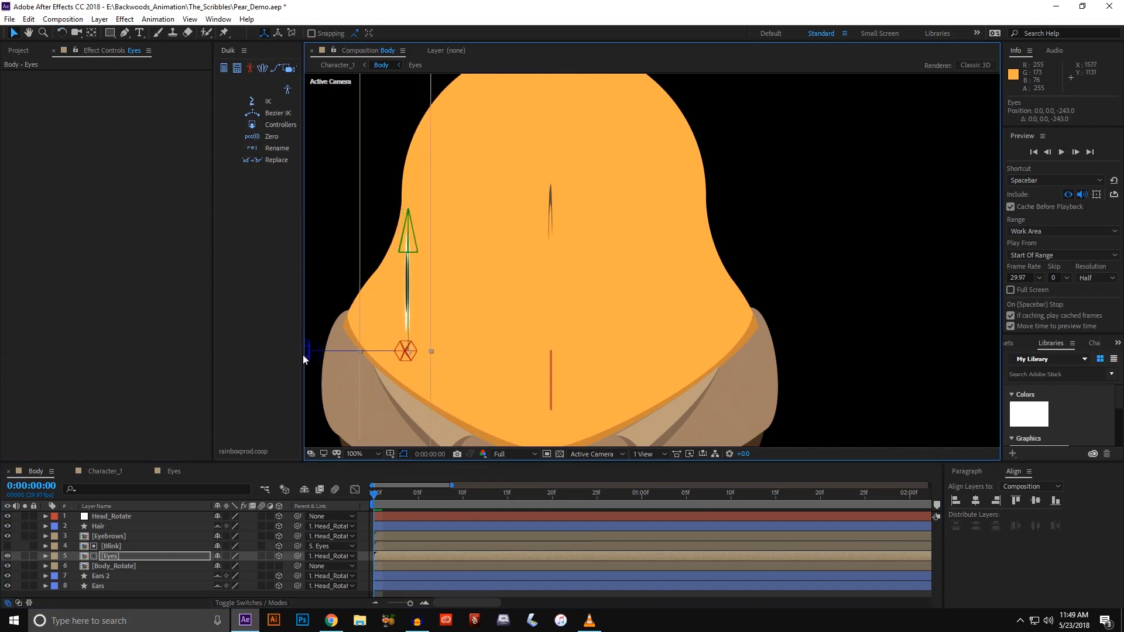
pyautogui.click(109, 536)
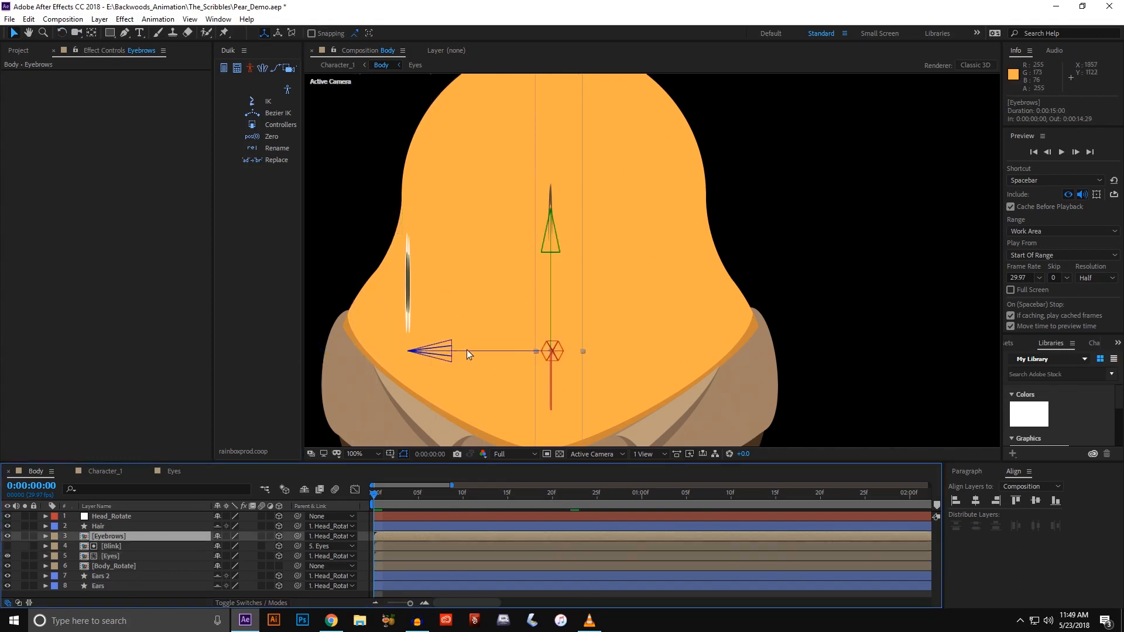
pyautogui.moveTo(466, 350); pyautogui.dragTo(315, 348)
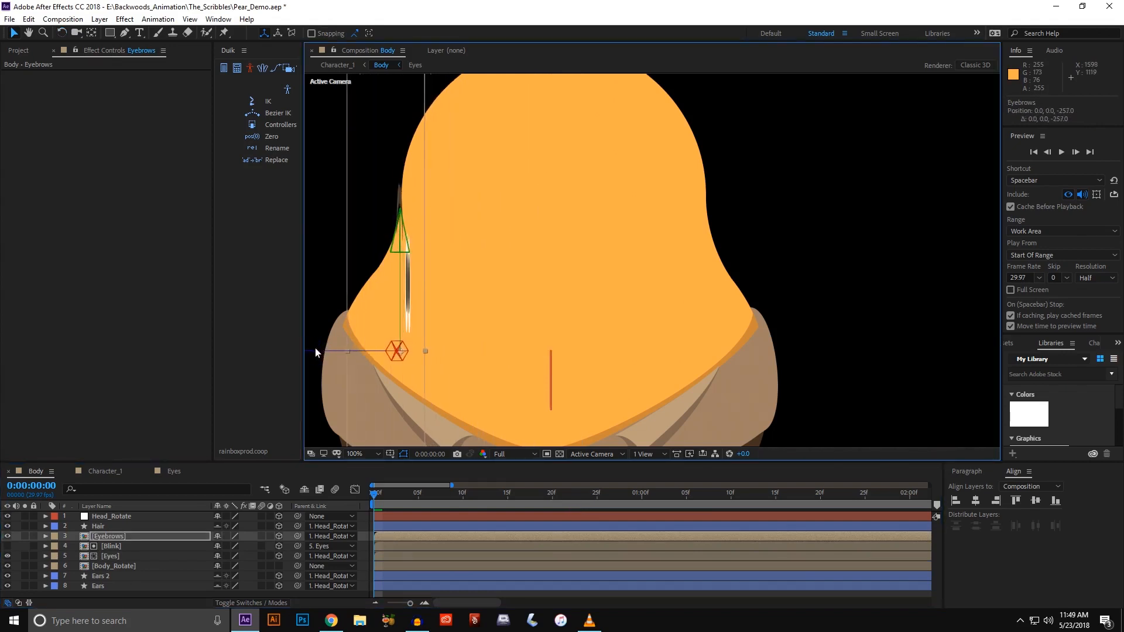
# - Move the Hair layer about -93 along the Z axis, away from the head's rotation centre
pyautogui.click(123, 527)
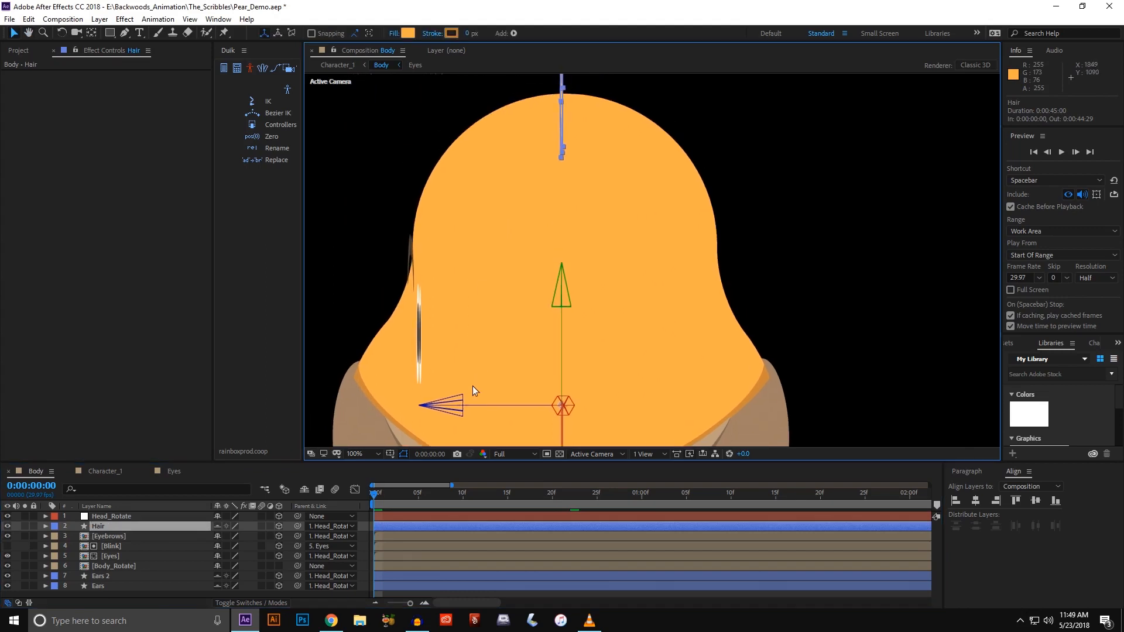
pyautogui.moveTo(475, 406); pyautogui.dragTo(434, 334)
pyautogui.press('space')
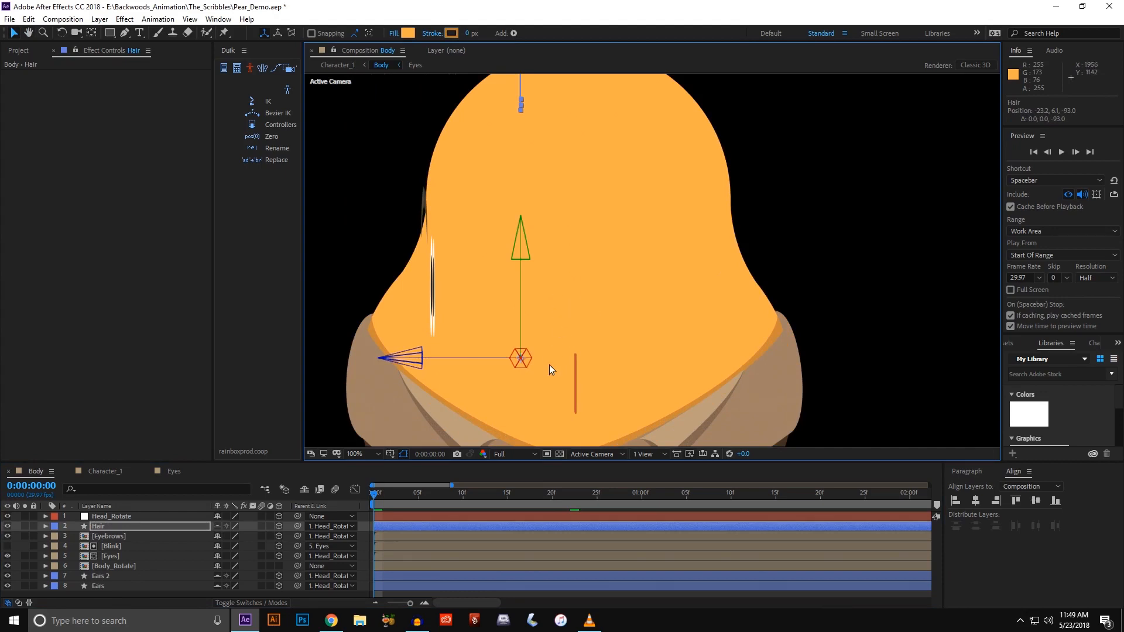
# - Set the Head_Rotate null's Y orientation to 0° so the face points forward
pyautogui.click(112, 518)
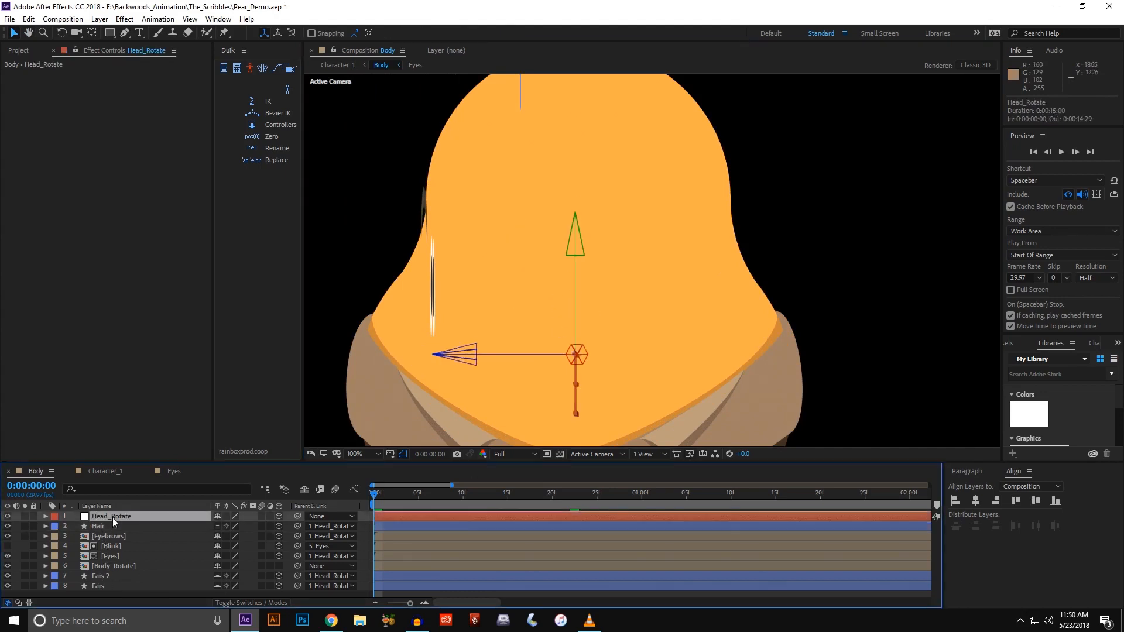
pyautogui.press('r')
pyautogui.write('0')
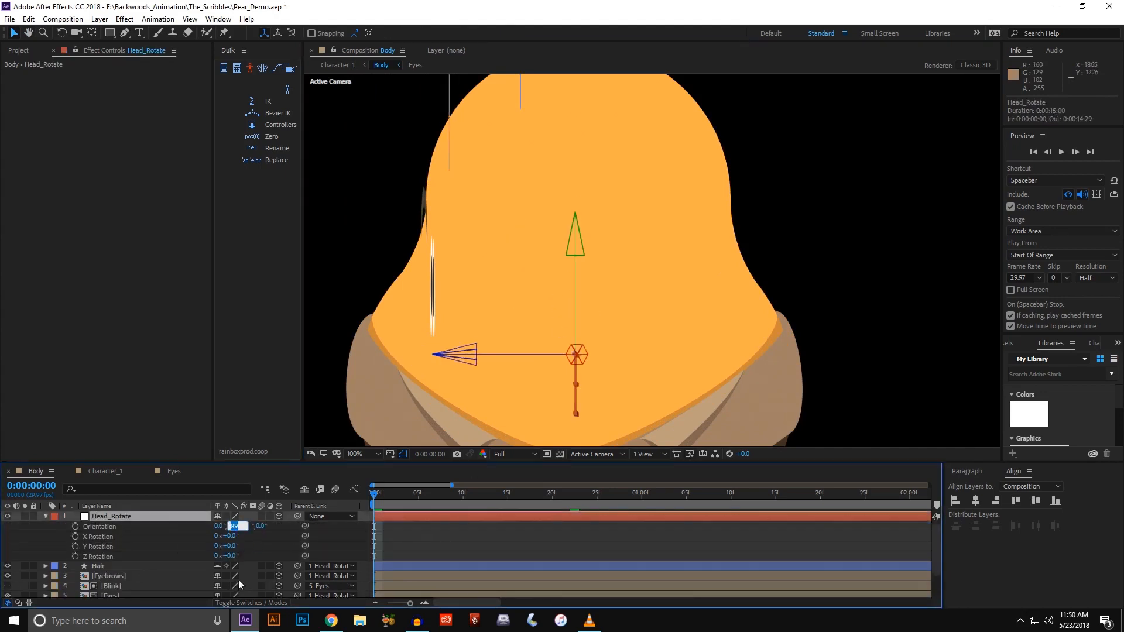
pyautogui.press('Return')
# - Try a small Y-axis rotation of the Head_Rotate null and set the composition's preview resolution to Third
pyautogui.press('w')
pyautogui.moveTo(575, 308)
pyautogui.mouseDown()
pyautogui.moveTo(557, 308)
pyautogui.moveTo(576, 308)
pyautogui.mouseUp()
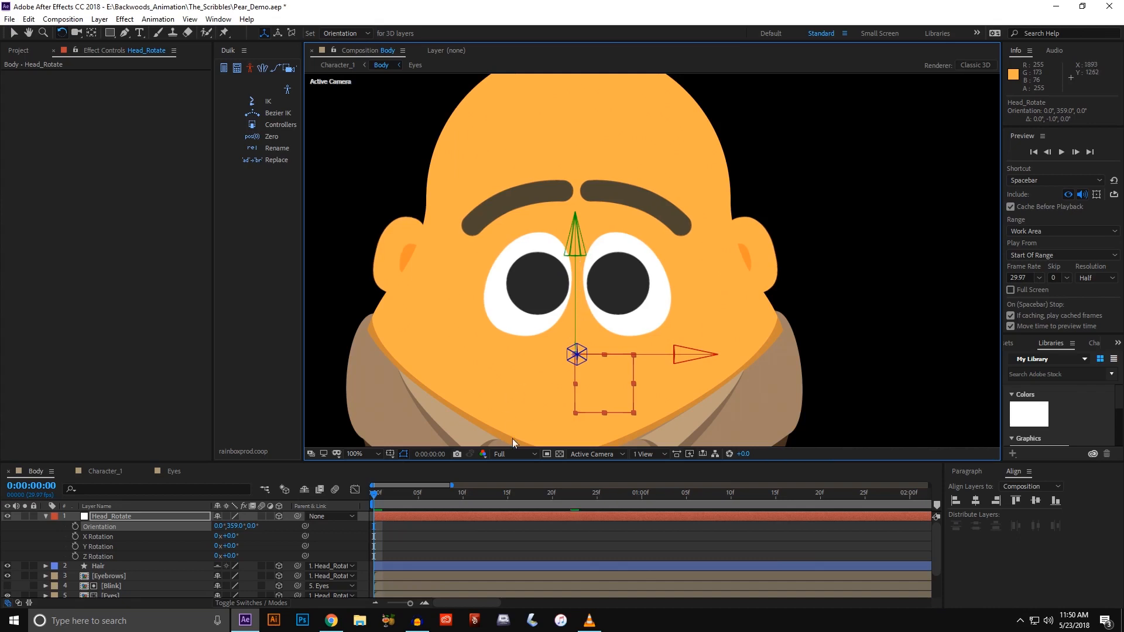
pyautogui.click(511, 454)
pyautogui.click(508, 503)
# - Rotate the Head_Rotate null about its Y axis to about 39° to check how the facial features turn
pyautogui.moveTo(574, 303)
pyautogui.mouseDown()
pyautogui.moveTo(592, 303)
pyautogui.moveTo(560, 306)
pyautogui.moveTo(576, 305)
pyautogui.mouseUp()
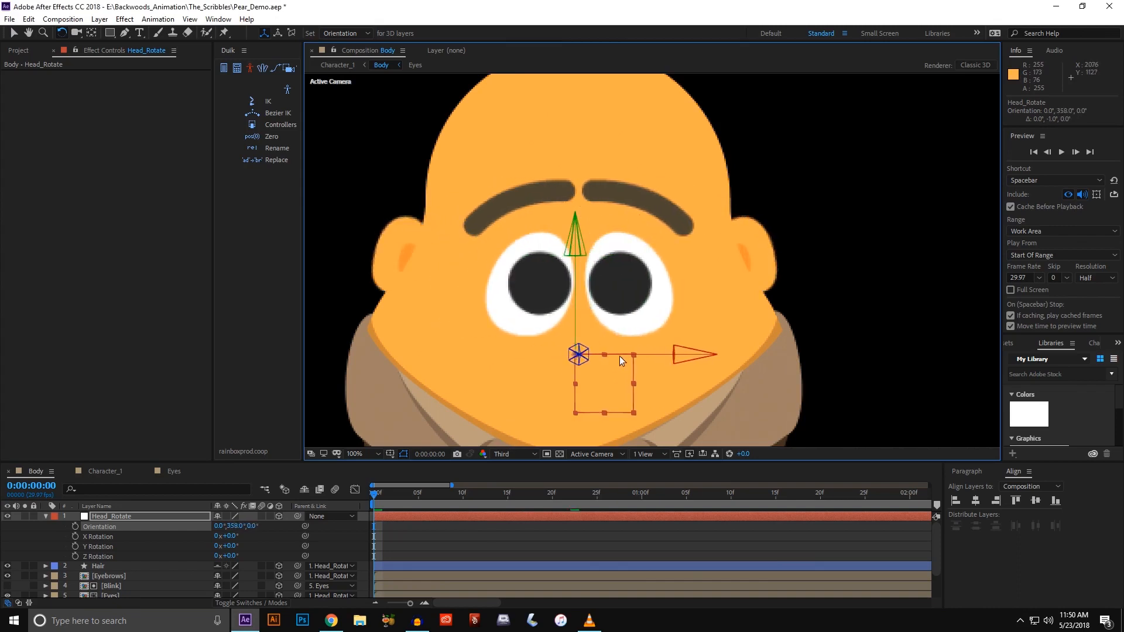
pyautogui.hotkey('ctrl', 'z')
pyautogui.moveTo(620, 354); pyautogui.dragTo(572, 286)
pyautogui.hotkey('ctrl', 'z')
pyautogui.scroll(-2, 615, 347)
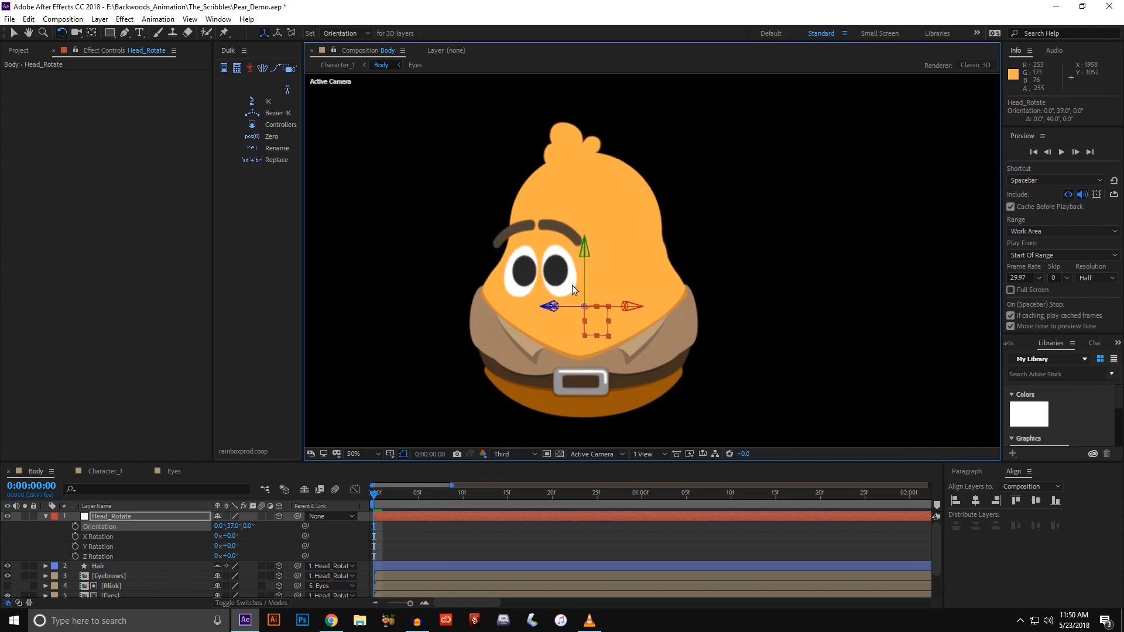
# - Try moving the Hair layer to a Z position of about -163, test the head turn, and undo the move
pyautogui.click(98, 566)
pyautogui.press('v')
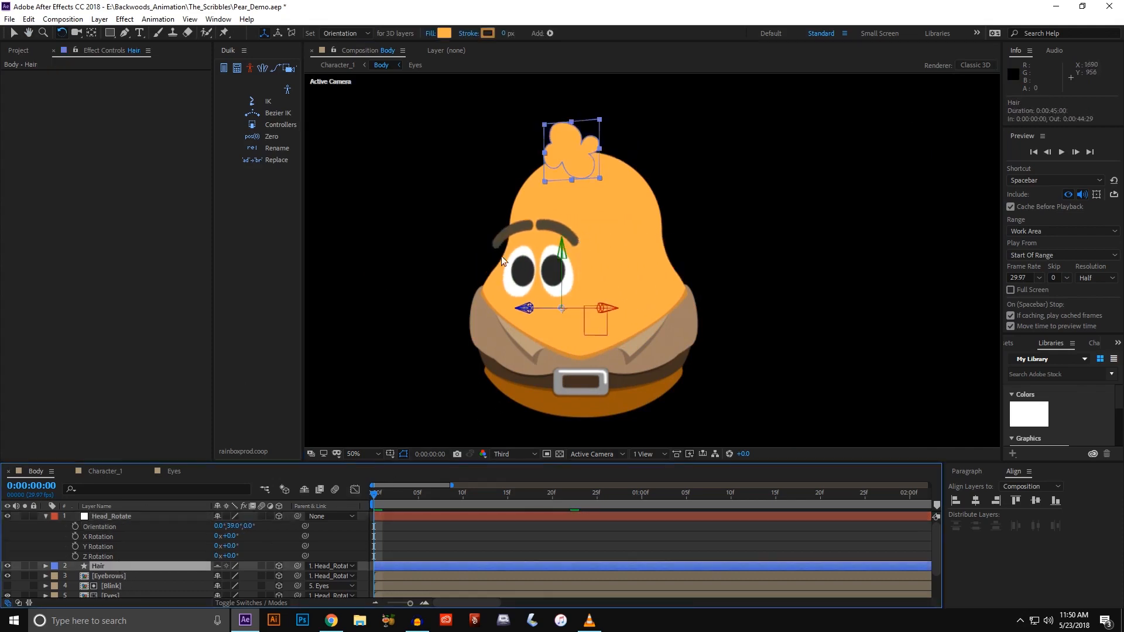
pyautogui.moveTo(537, 314); pyautogui.dragTo(518, 313)
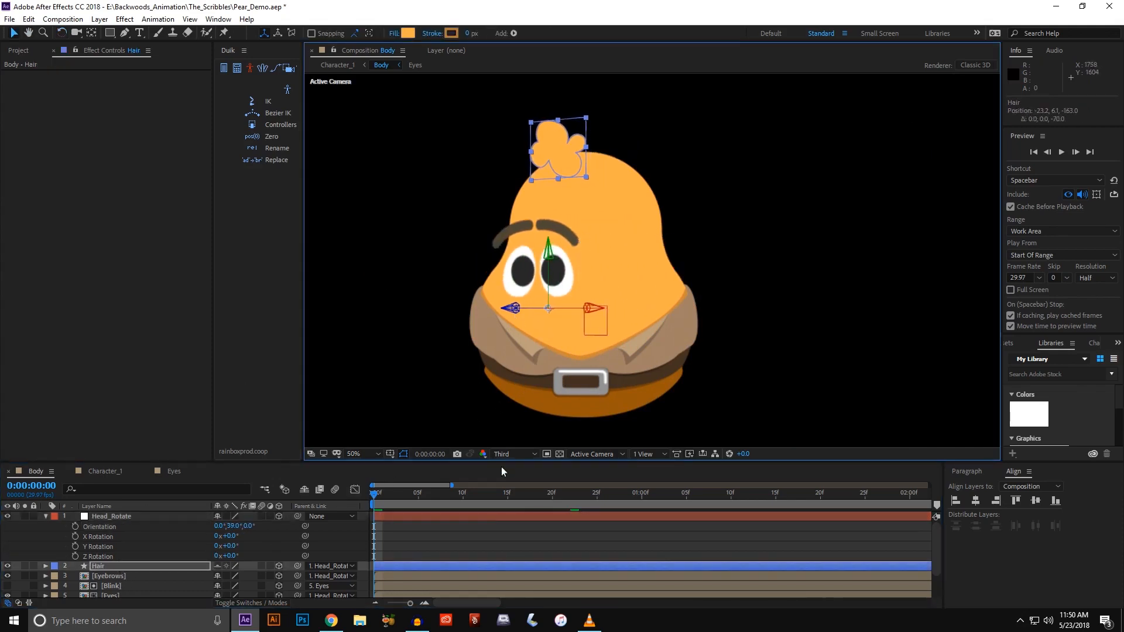
pyautogui.click(450, 518)
pyautogui.click(233, 526)
pyautogui.write('0')
pyautogui.click(457, 517)
pyautogui.press('w')
pyautogui.moveTo(557, 275); pyautogui.dragTo(494, 311)
pyautogui.hotkey('ctrl', 'z')
pyautogui.click(522, 315)
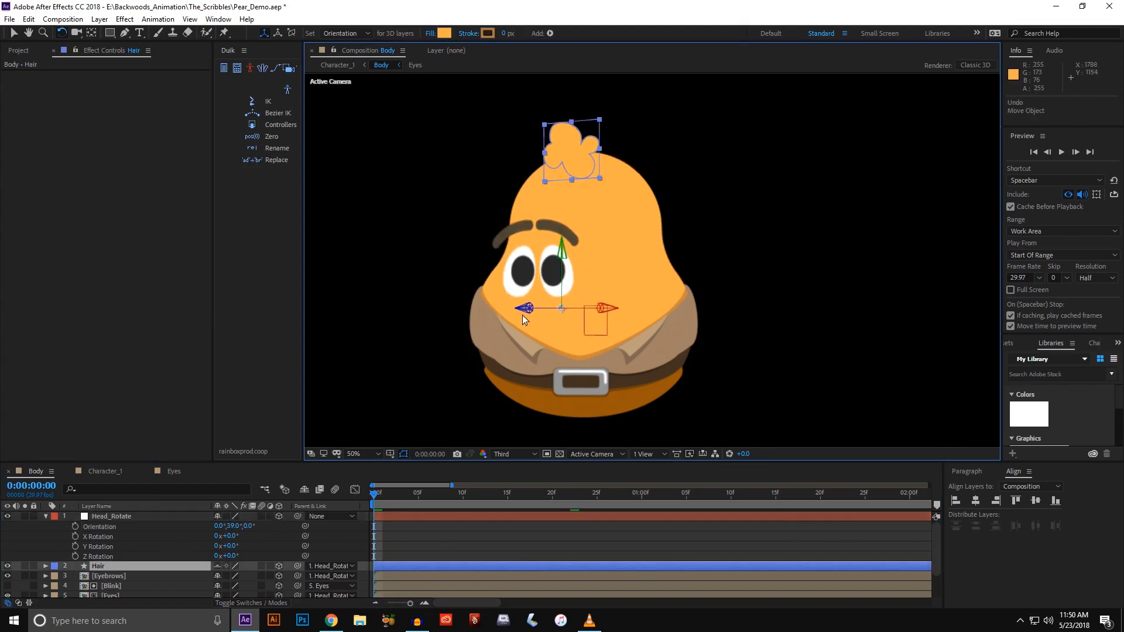
# - Reset the Head_Rotate null's Y orientation to 0°
pyautogui.click(523, 518)
pyautogui.click(232, 526)
pyautogui.write('0')
pyautogui.press('Return')
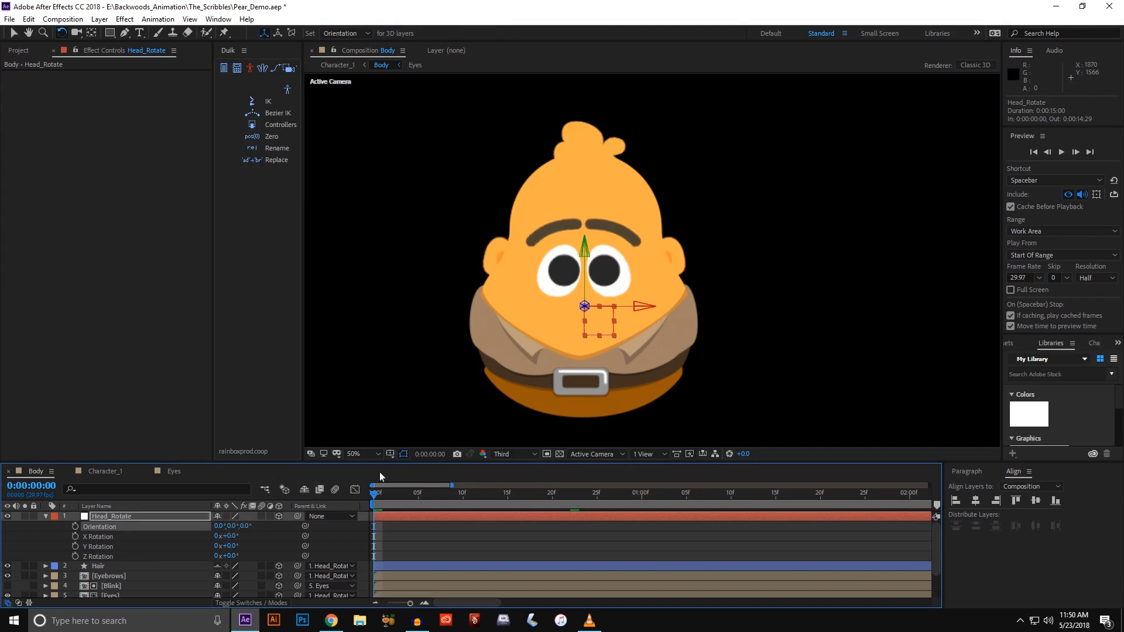
# - Test the head turn by rotating the Head_Rotate null, and undo the rotation
pyautogui.click(486, 529)
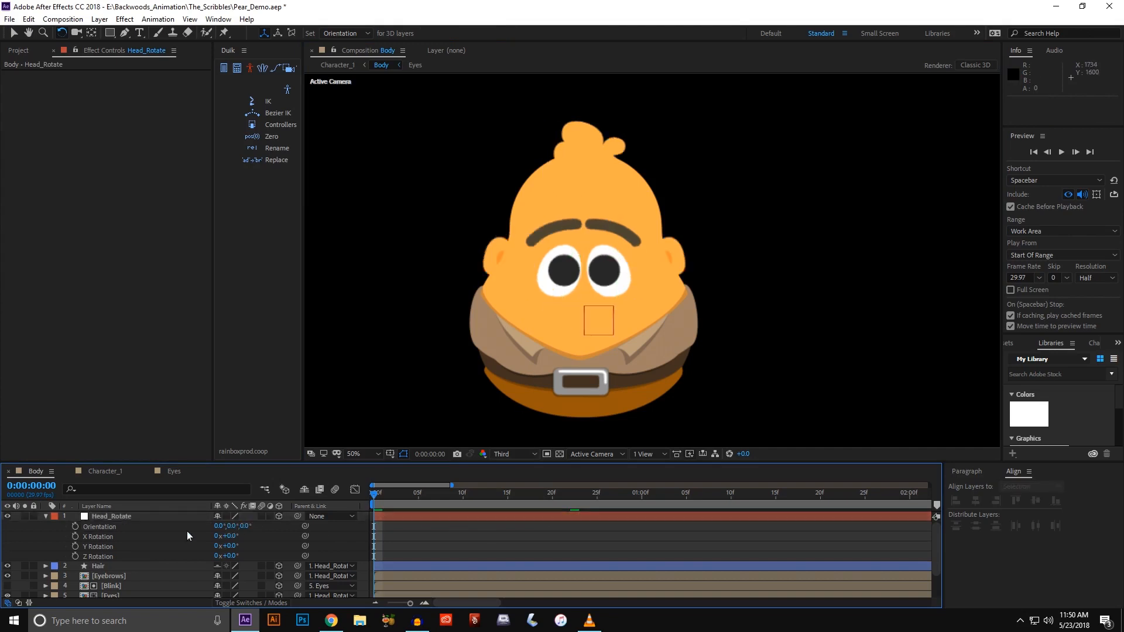
pyautogui.click(46, 516)
pyautogui.click(46, 516)
pyautogui.click(86, 514)
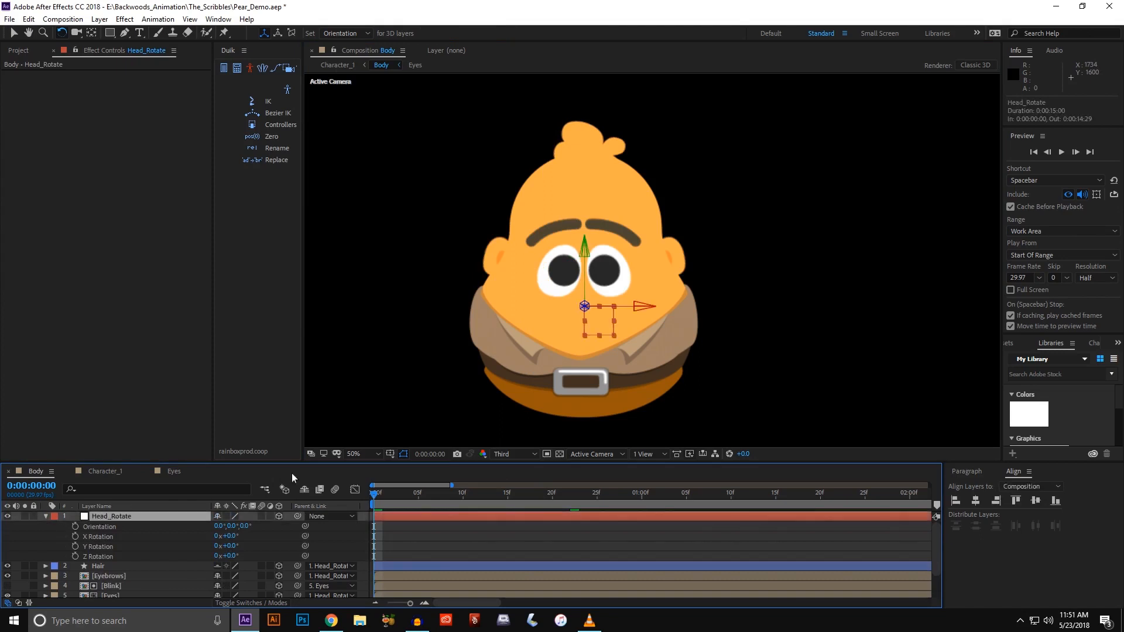
pyautogui.press('v')
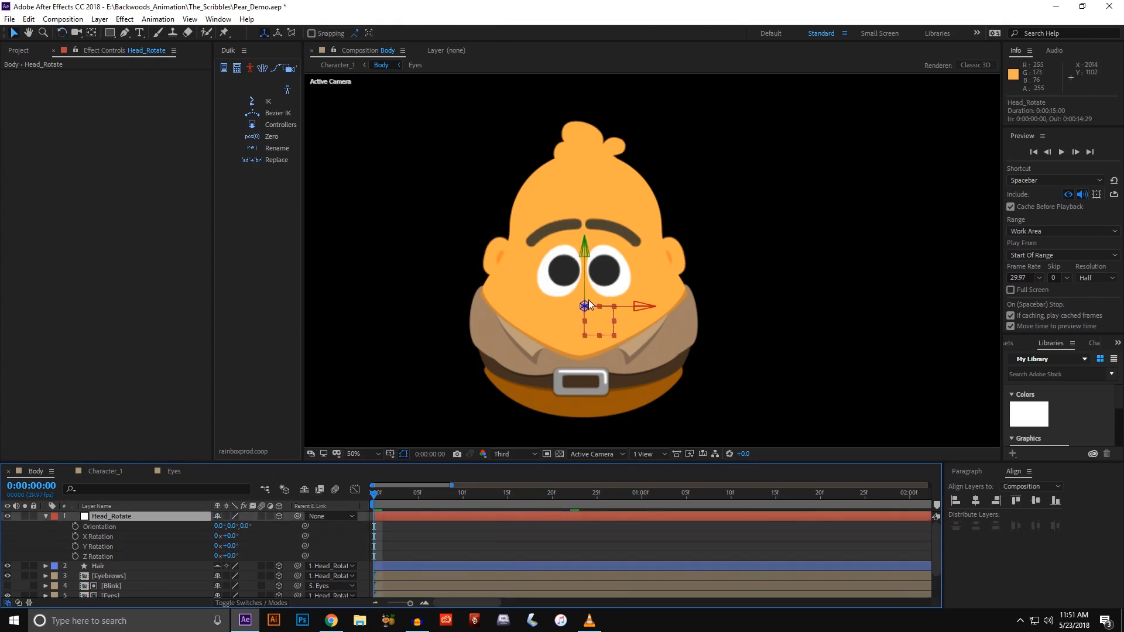
pyautogui.press('w')
pyautogui.moveTo(584, 287)
pyautogui.mouseDown()
pyautogui.moveTo(573, 288)
pyautogui.moveTo(584, 290)
pyautogui.mouseUp()
pyautogui.hotkey('ctrl', 'z')
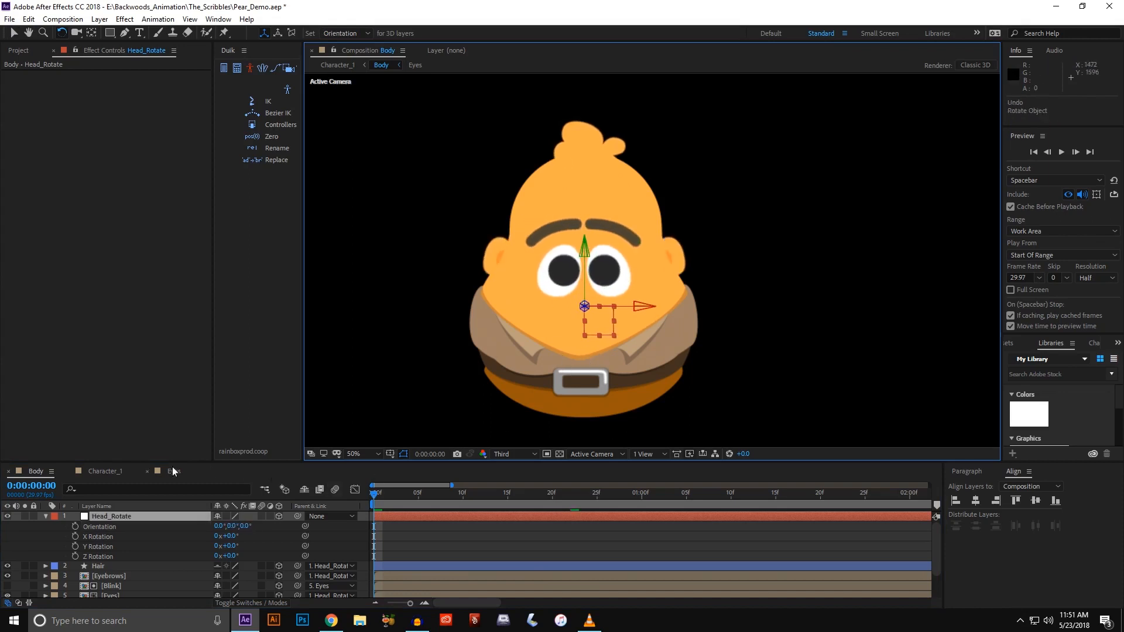
# - Add a null object at the top of the Character_1 composition and name it C_Head_Rotate
pyautogui.click(108, 471)
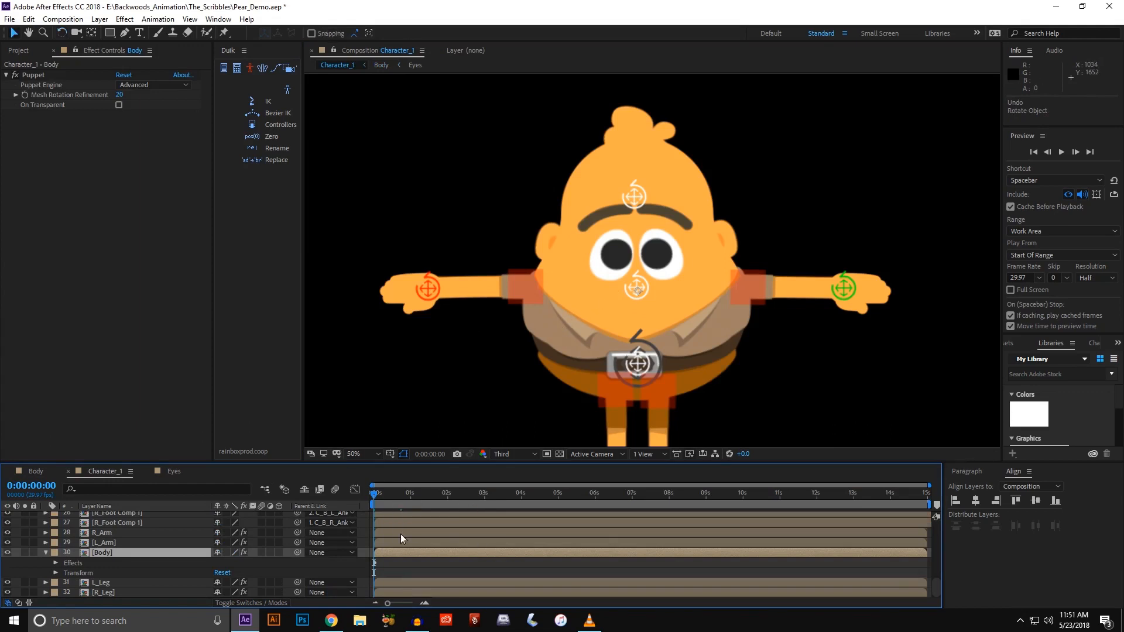
pyautogui.scroll(10, 68, 534)
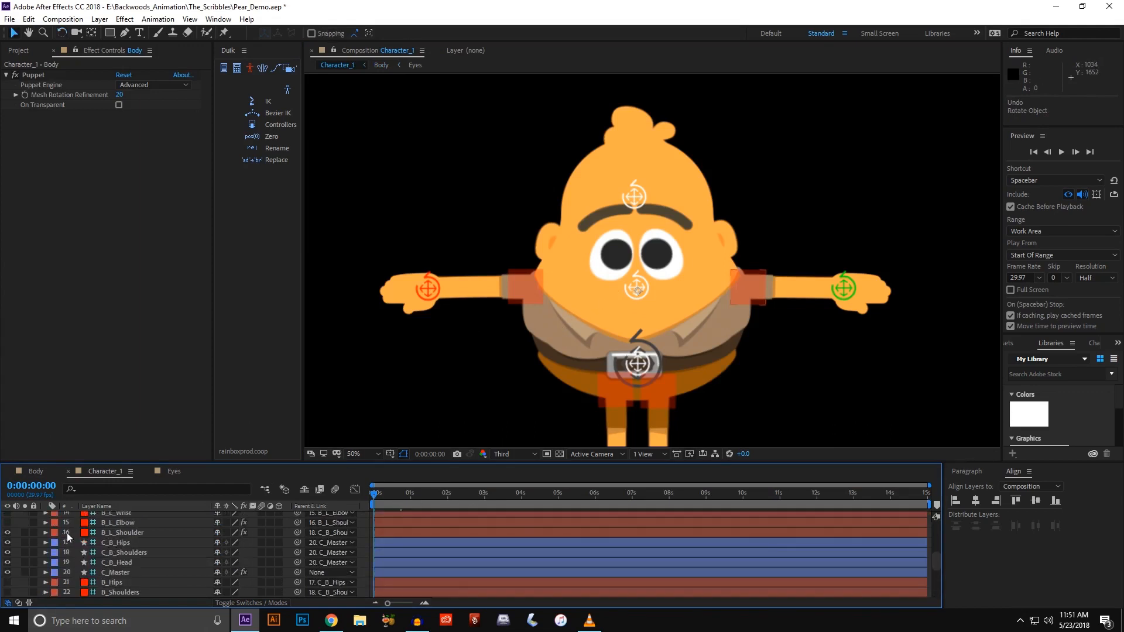
pyautogui.click(136, 518)
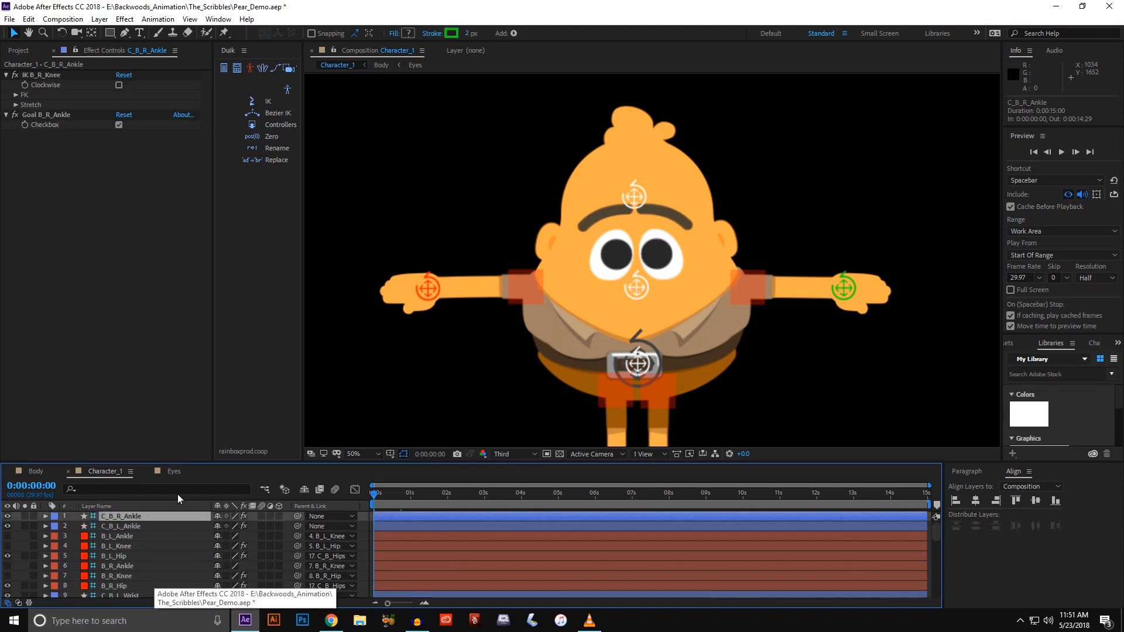
pyautogui.click(100, 18)
pyautogui.moveTo(232, 34)
pyautogui.click(309, 83)
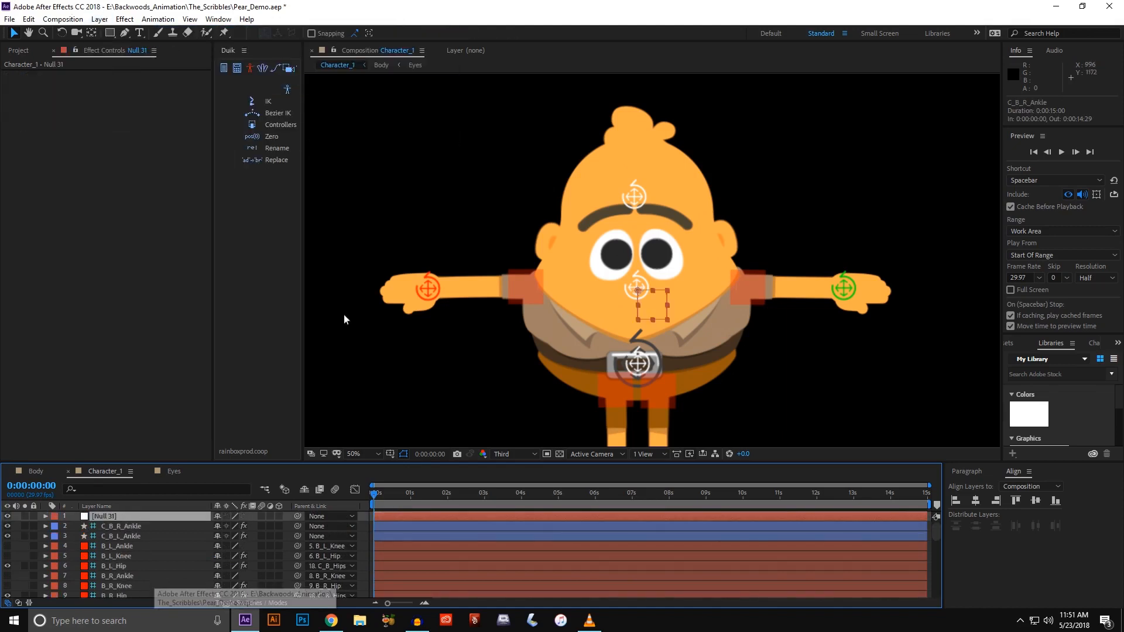
pyautogui.press('Return')
pyautogui.write('C_Head_Rotate')
pyautogui.press('Return')
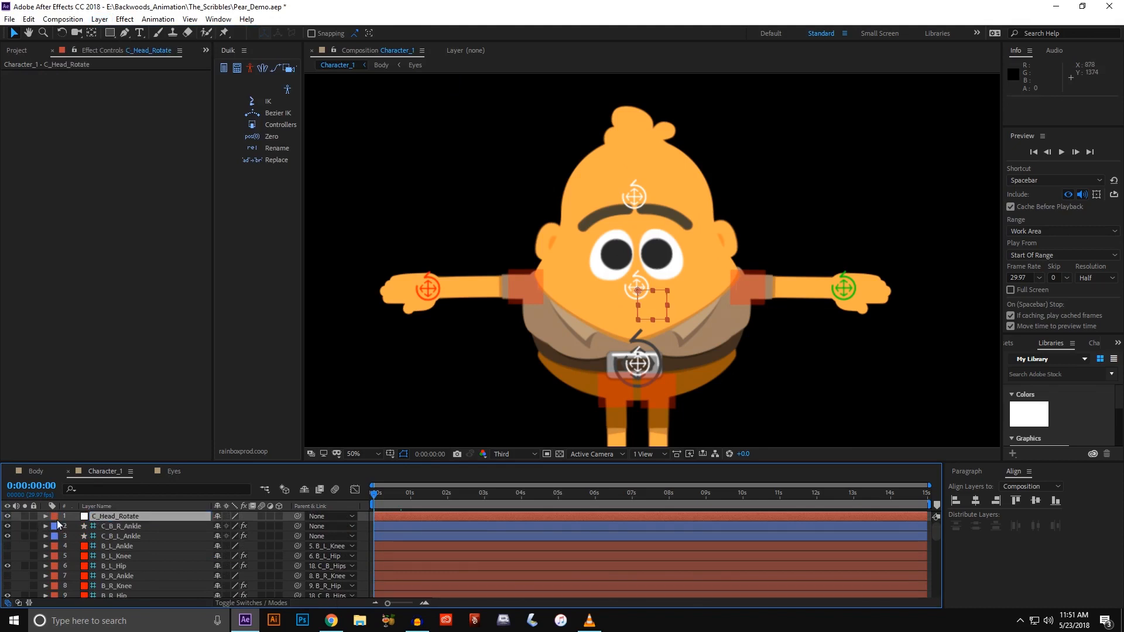
# - Separate the C_Head_Rotate null's Position into individual X and Y dimensions
pyautogui.press('p')
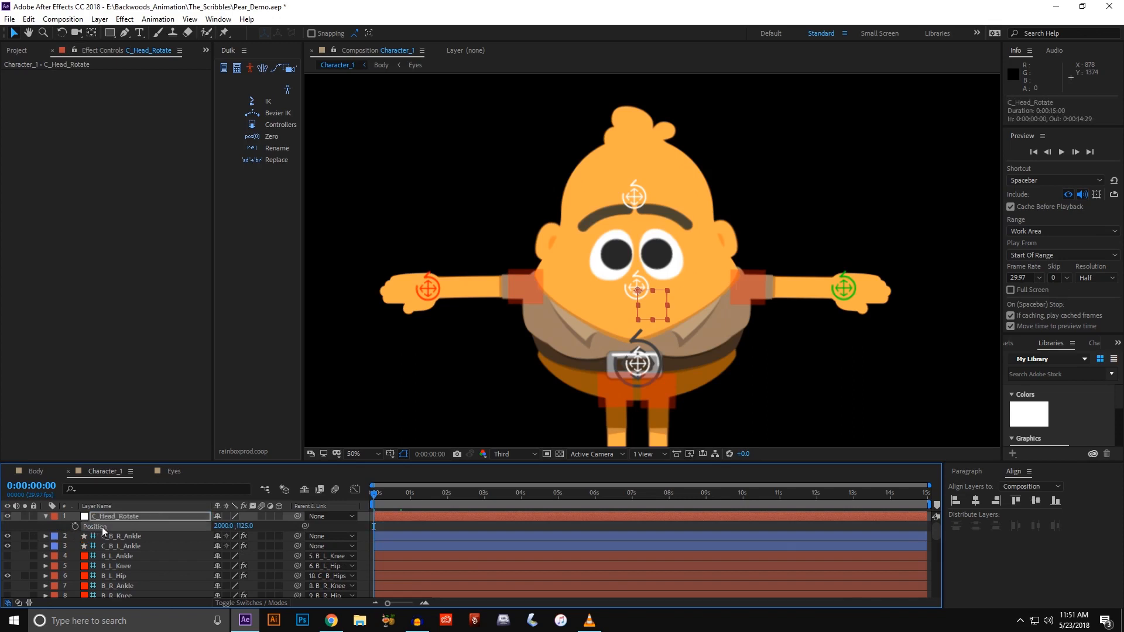
pyautogui.click(355, 489)
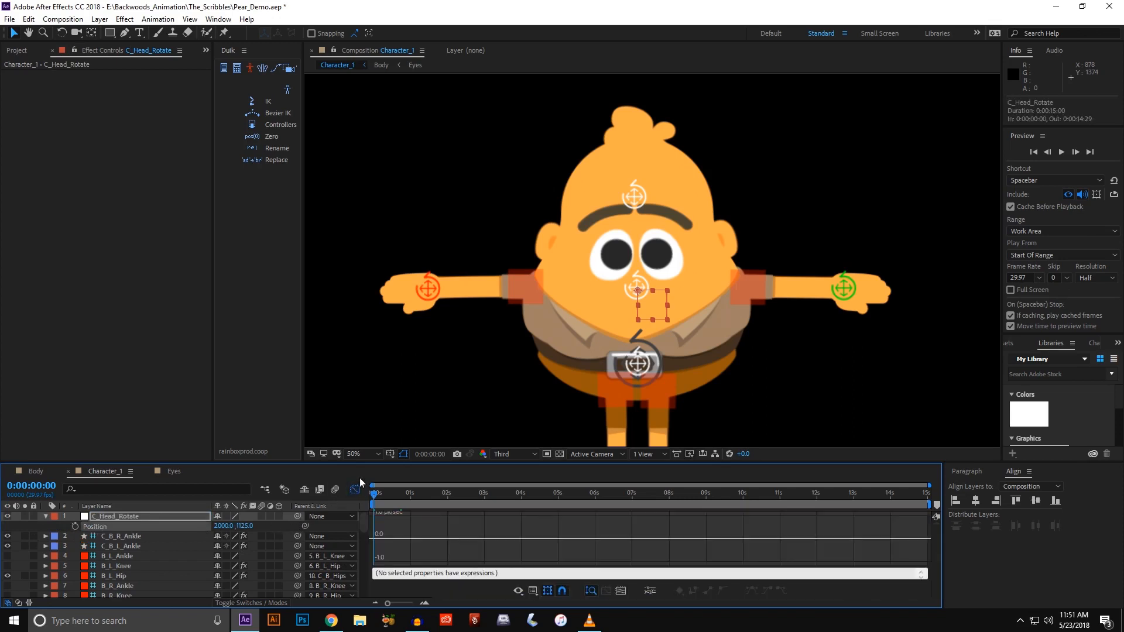
pyautogui.click(650, 592)
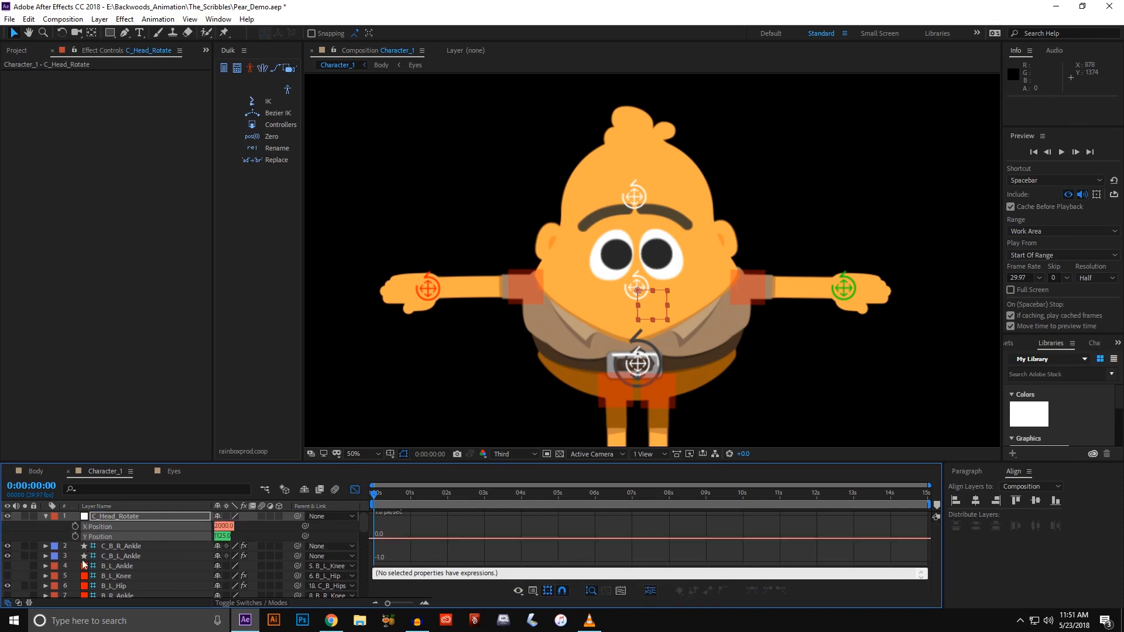
pyautogui.click(104, 518)
pyautogui.click(33, 536)
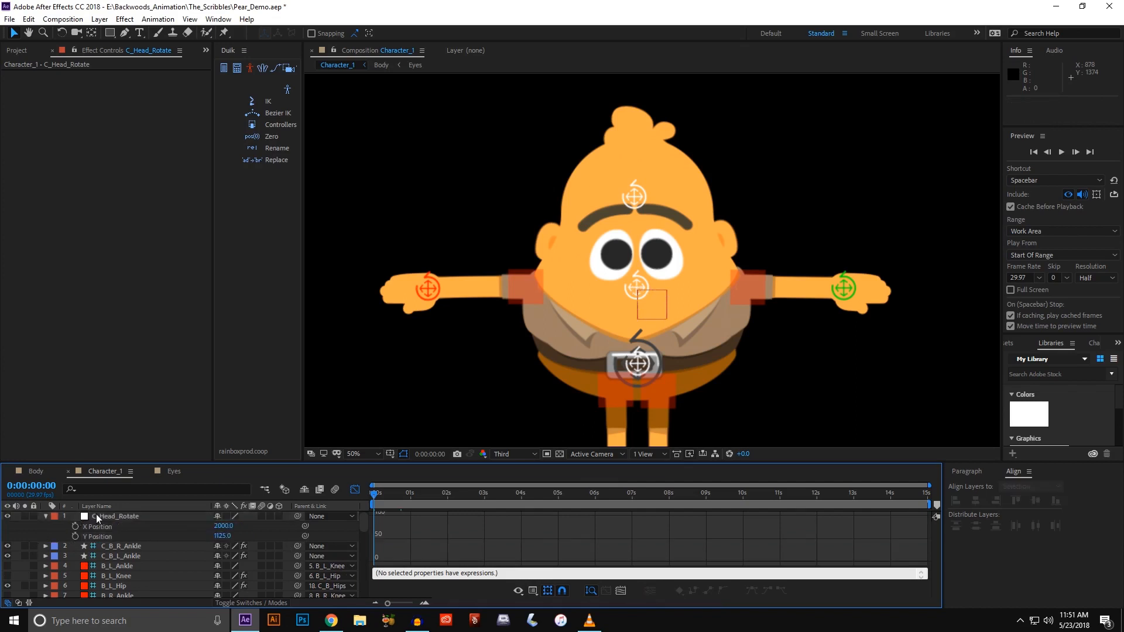
# - Dock the Body timeline as its own panel above the Character_1 timeline and select the Head_Rotate null
pyautogui.click(34, 472)
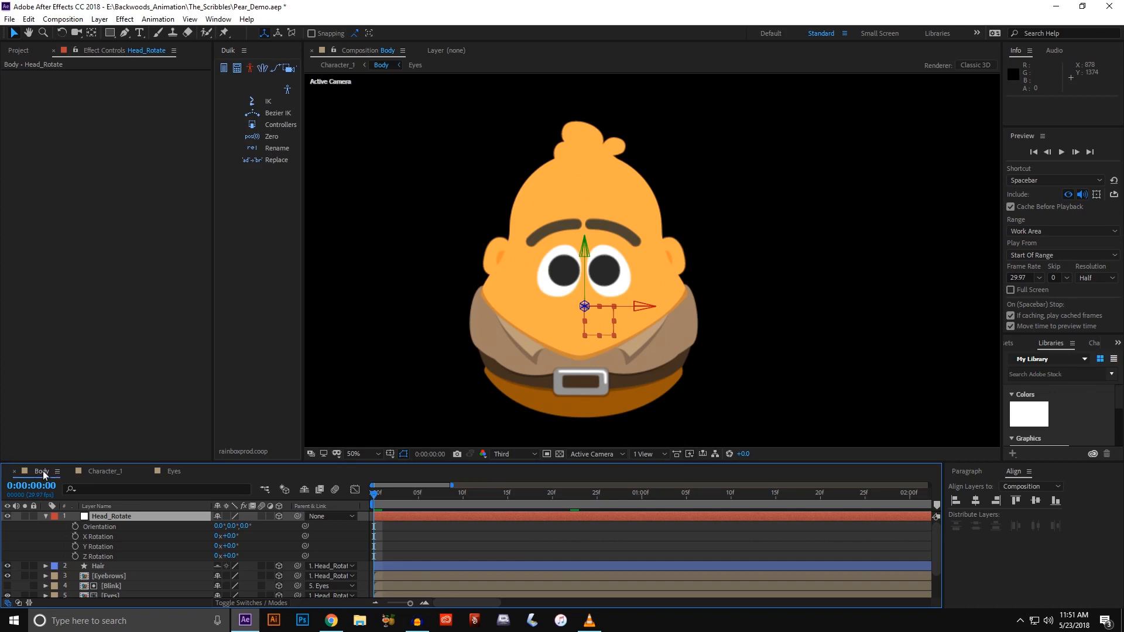
pyautogui.moveTo(40, 471); pyautogui.dragTo(426, 438)
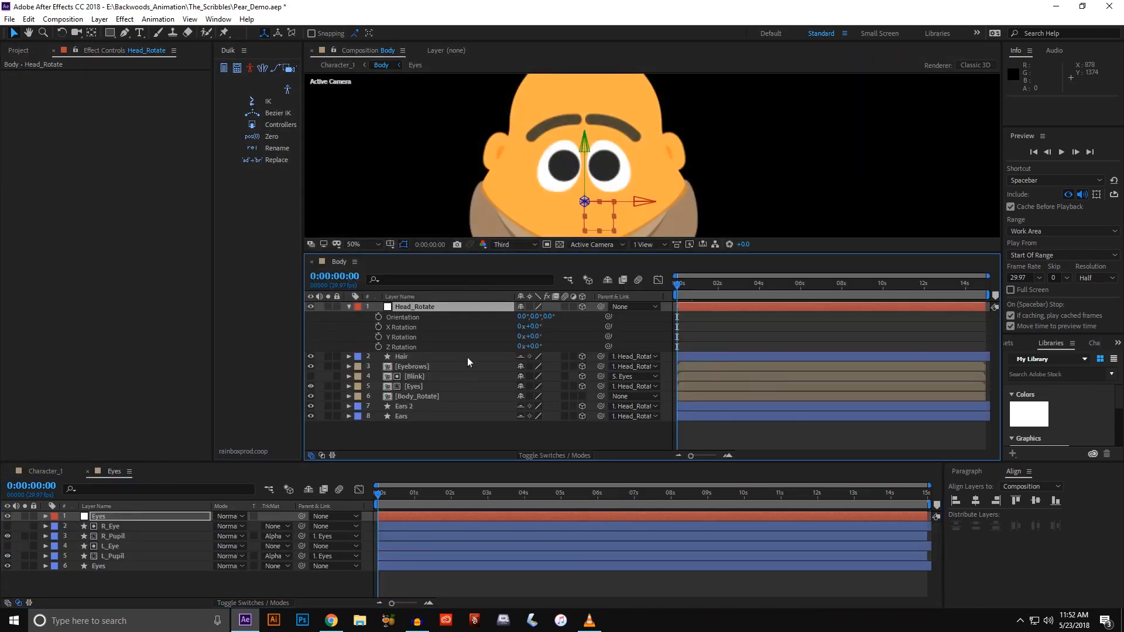
pyautogui.moveTo(538, 205); pyautogui.dragTo(572, 183)
pyautogui.click(410, 306)
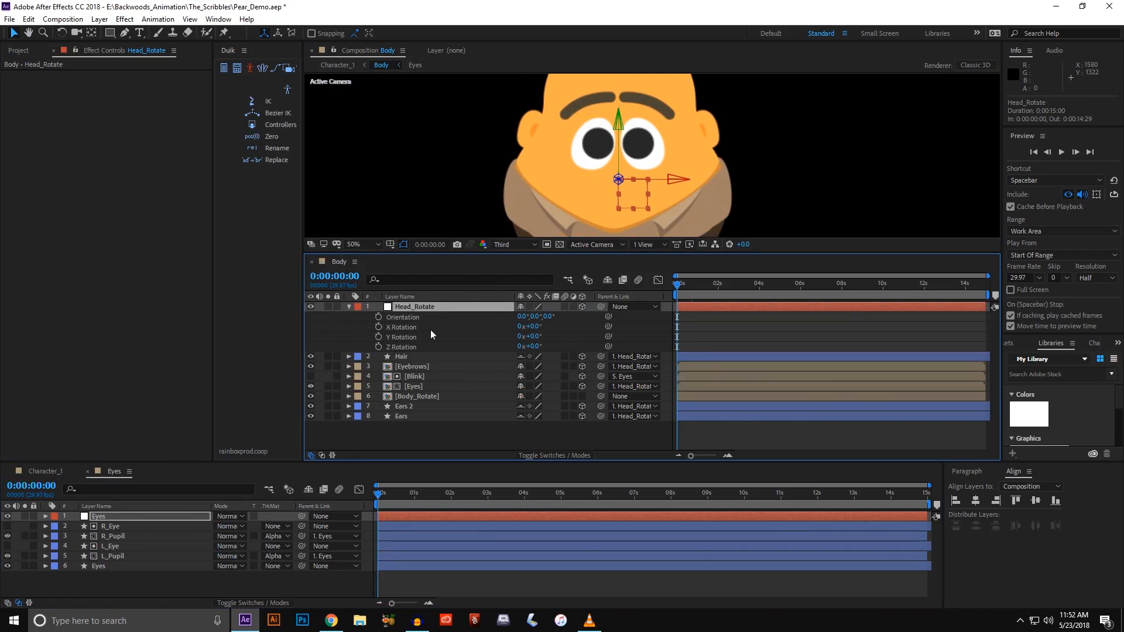
# - Link the Head_Rotate null's X Rotation by expression to the Y Position of C_Head_Rotate in Character_1
pyautogui.click(45, 471)
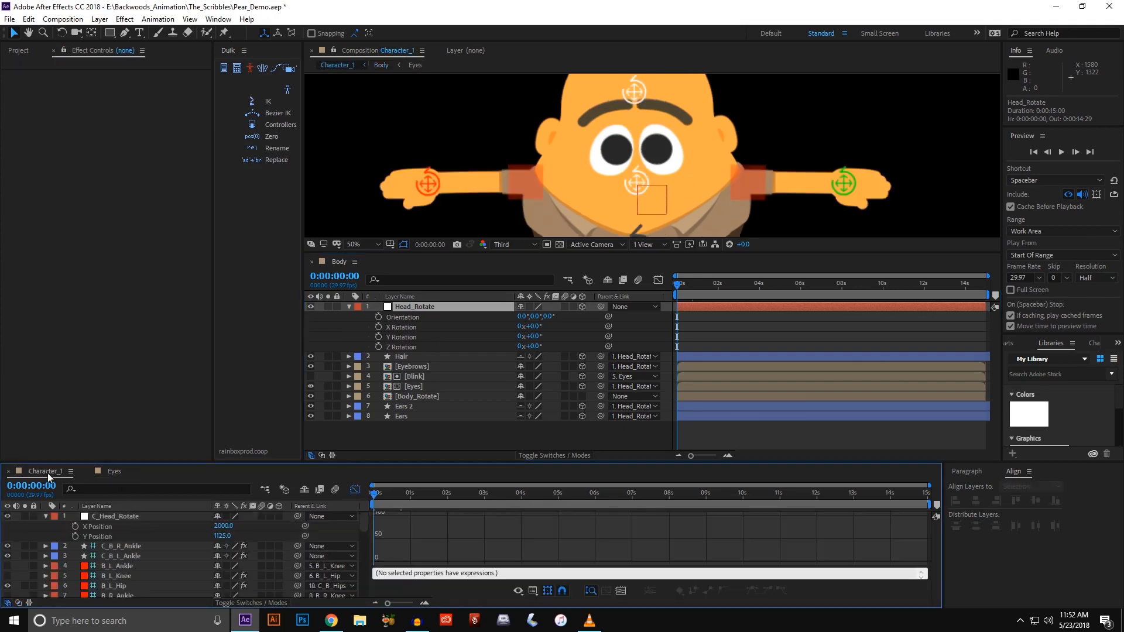
pyautogui.click(117, 517)
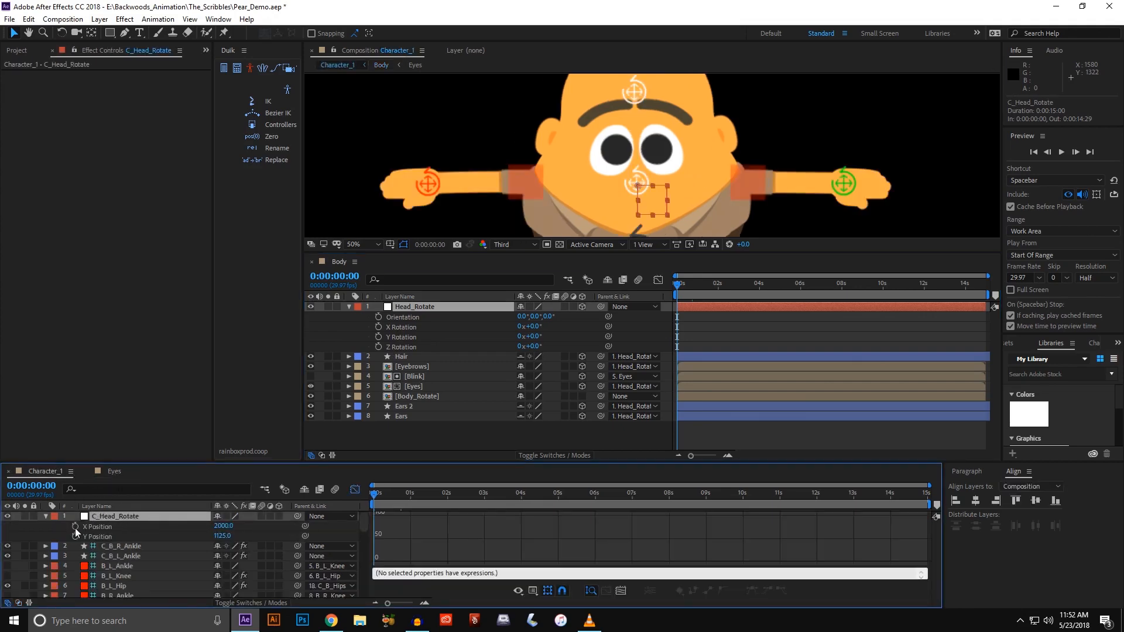
pyautogui.keyDown('alt'); pyautogui.click(379, 328); pyautogui.keyUp('alt')
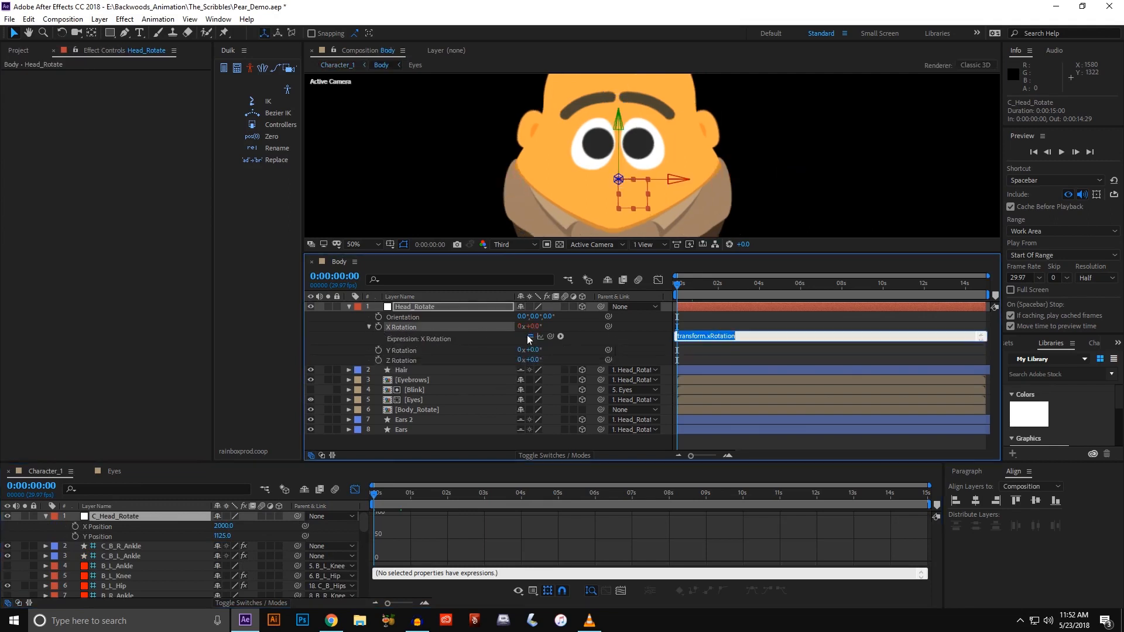
pyautogui.moveTo(551, 338); pyautogui.dragTo(96, 539)
# - Link Head_Rotate's Y Rotation by expression to C_Head_Rotate's X Position and append *-1 to invert it
pyautogui.keyDown('alt'); pyautogui.click(378, 351); pyautogui.keyUp('alt')
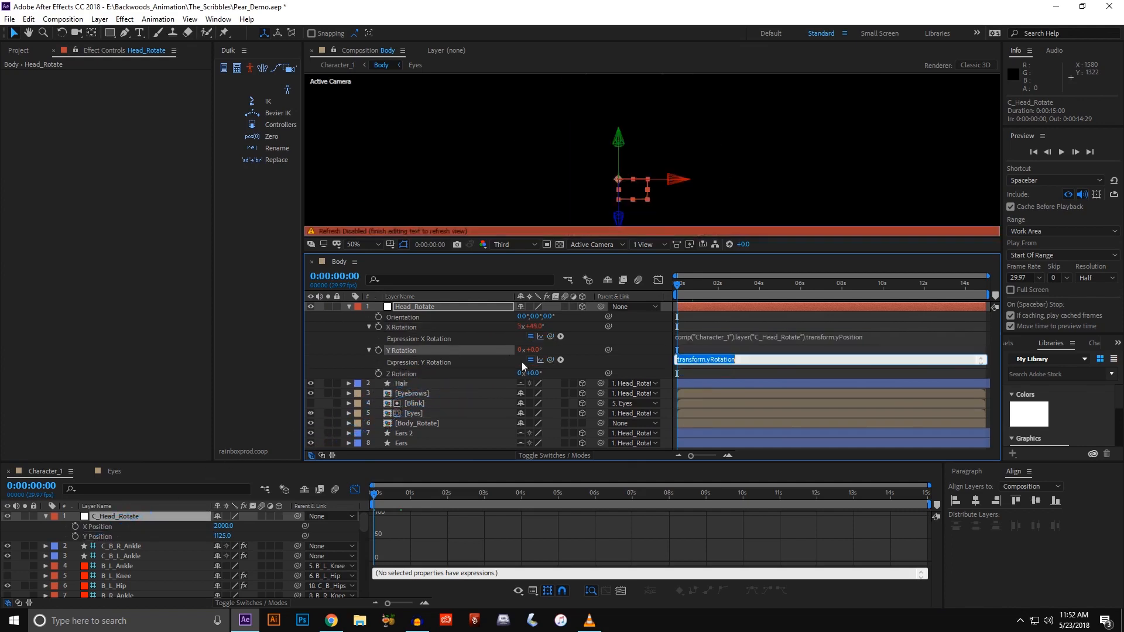
pyautogui.moveTo(550, 359); pyautogui.dragTo(102, 531)
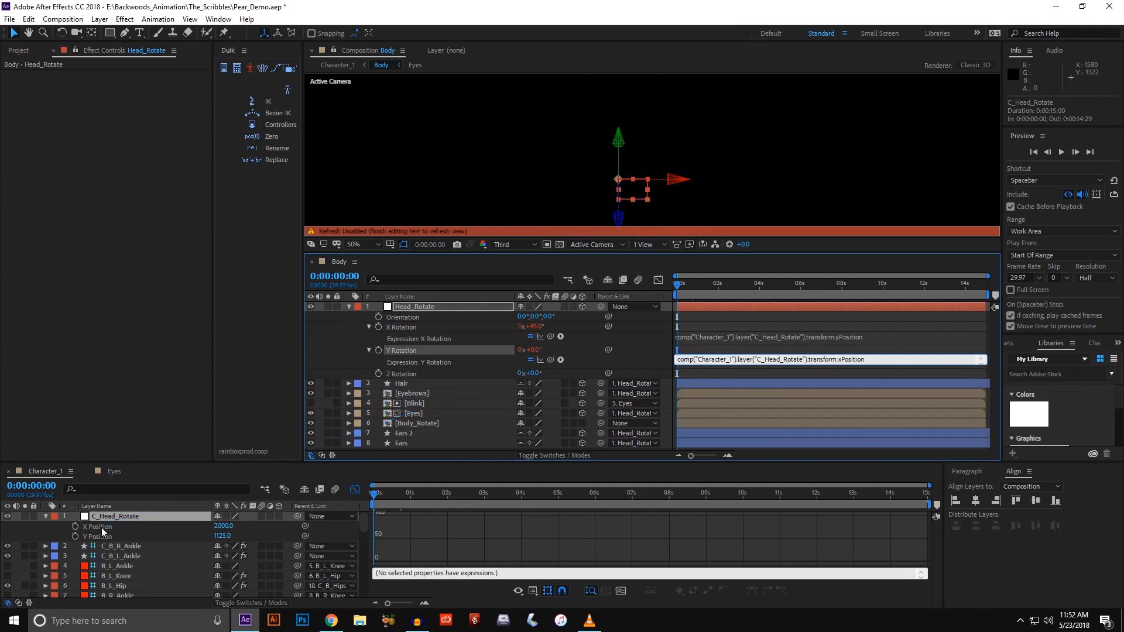
pyautogui.click(883, 346)
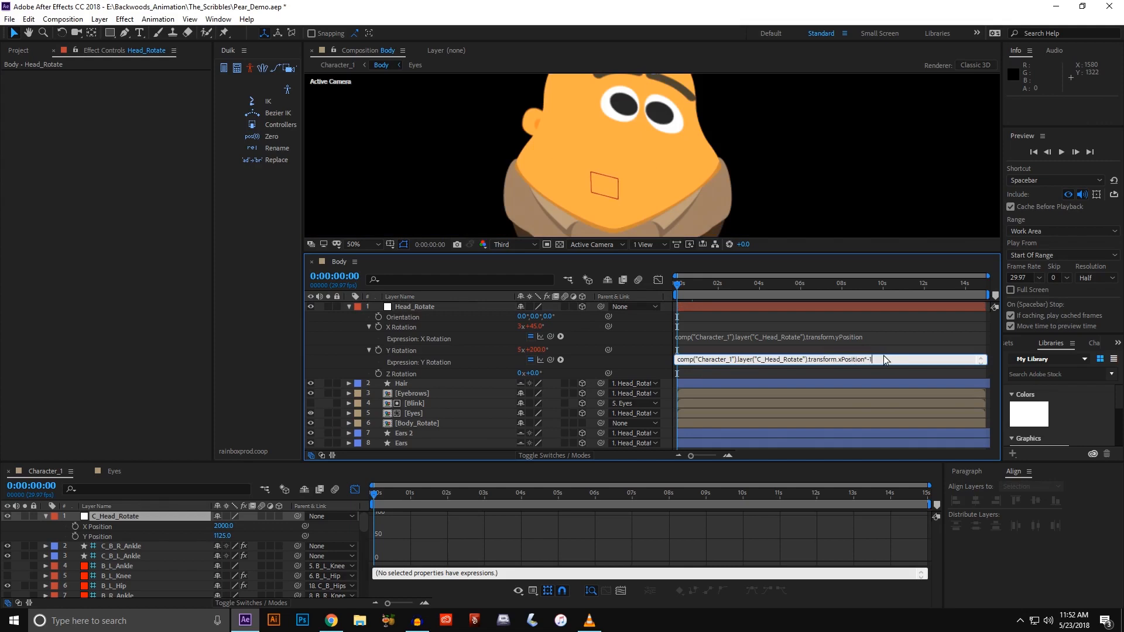
pyautogui.click(896, 338)
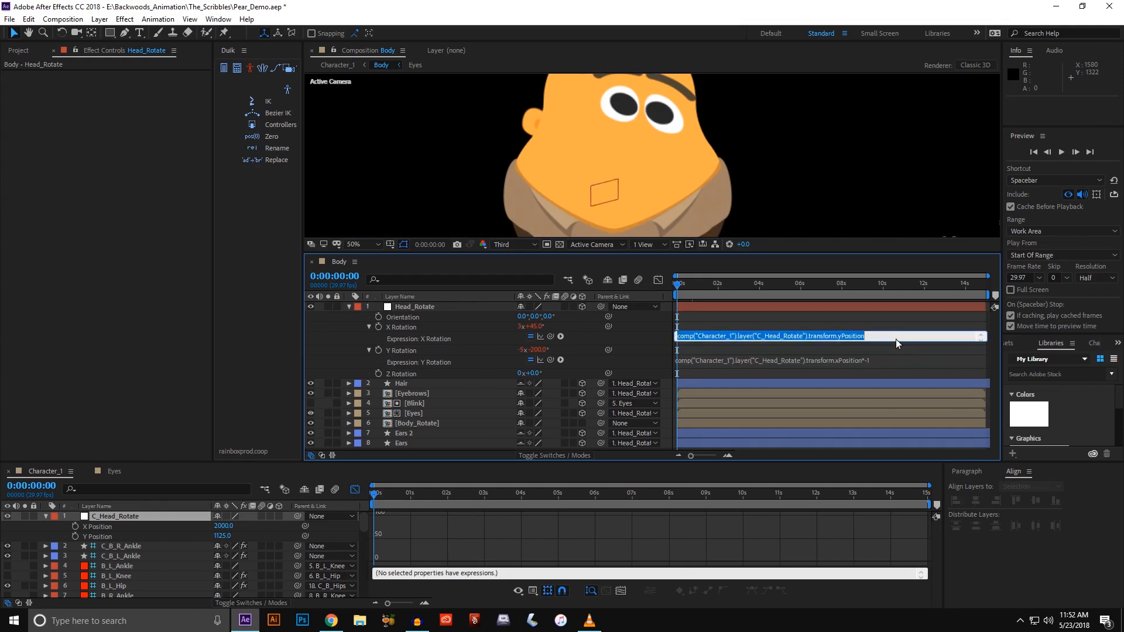
pyautogui.press('BackSpace')
pyautogui.hotkey('ctrl', 'z')
pyautogui.press('Right')
pyautogui.click(694, 352)
# - Dock the Body timeline back beside the Character_1 and Eyes timelines
pyautogui.click(41, 472)
pyautogui.moveTo(345, 264); pyautogui.dragTo(174, 476)
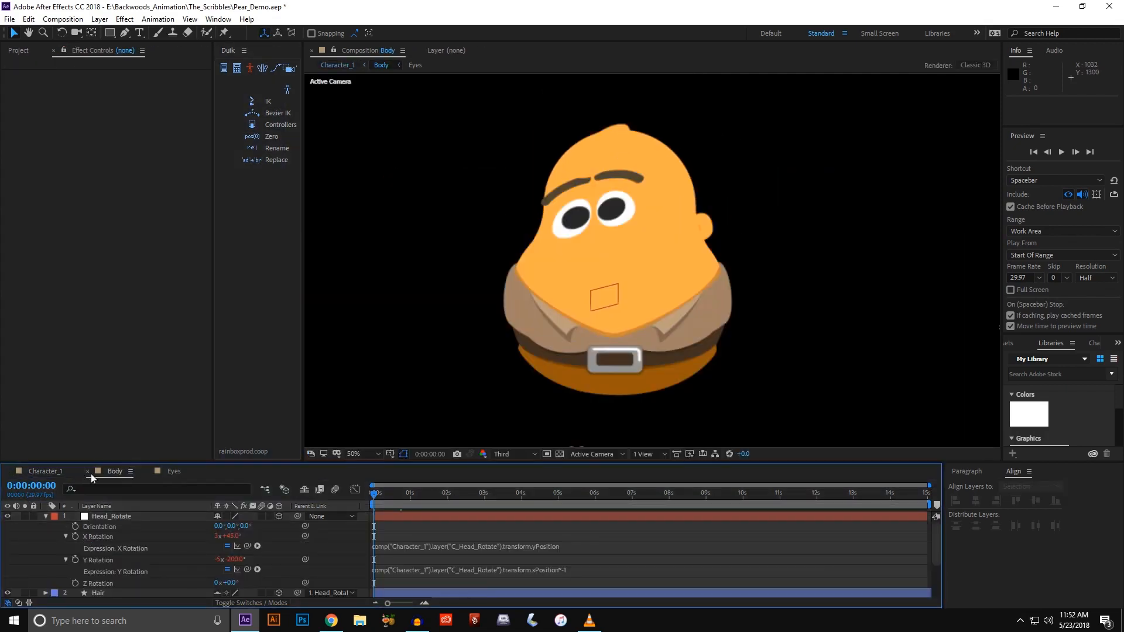
# - In Character_1, move the C_Head_Rotate null to about 2160, 1081 so the head faces forward
pyautogui.click(40, 471)
pyautogui.moveTo(650, 305)
pyautogui.mouseDown()
pyautogui.moveTo(649, 285)
pyautogui.moveTo(647, 293)
pyautogui.mouseUp()
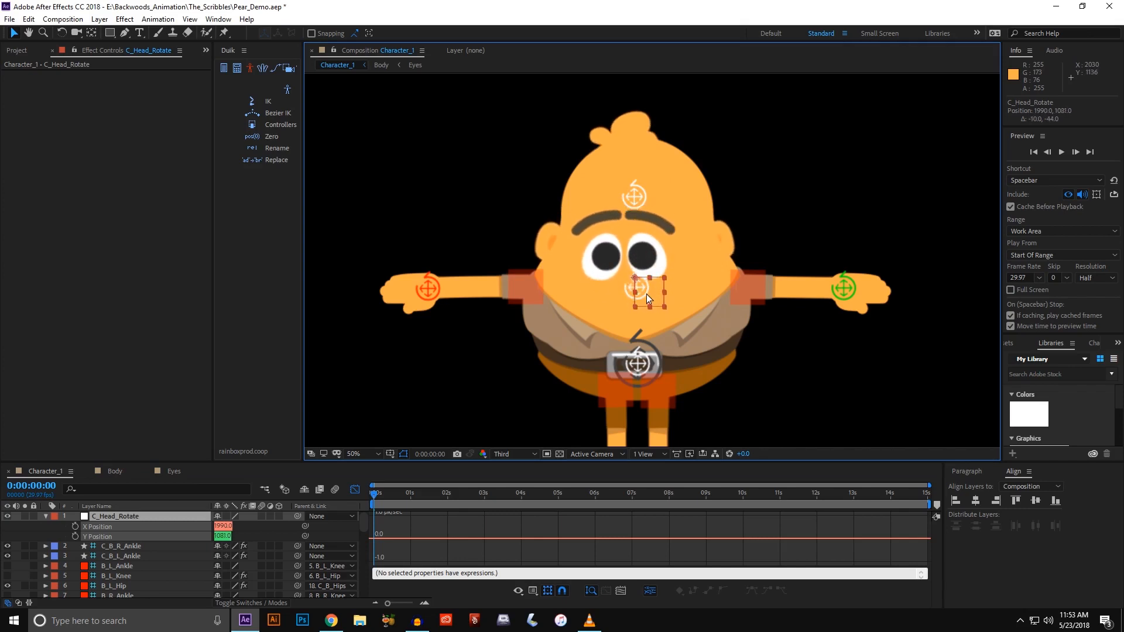
pyautogui.moveTo(646, 294); pyautogui.dragTo(697, 296)
pyautogui.press('.')
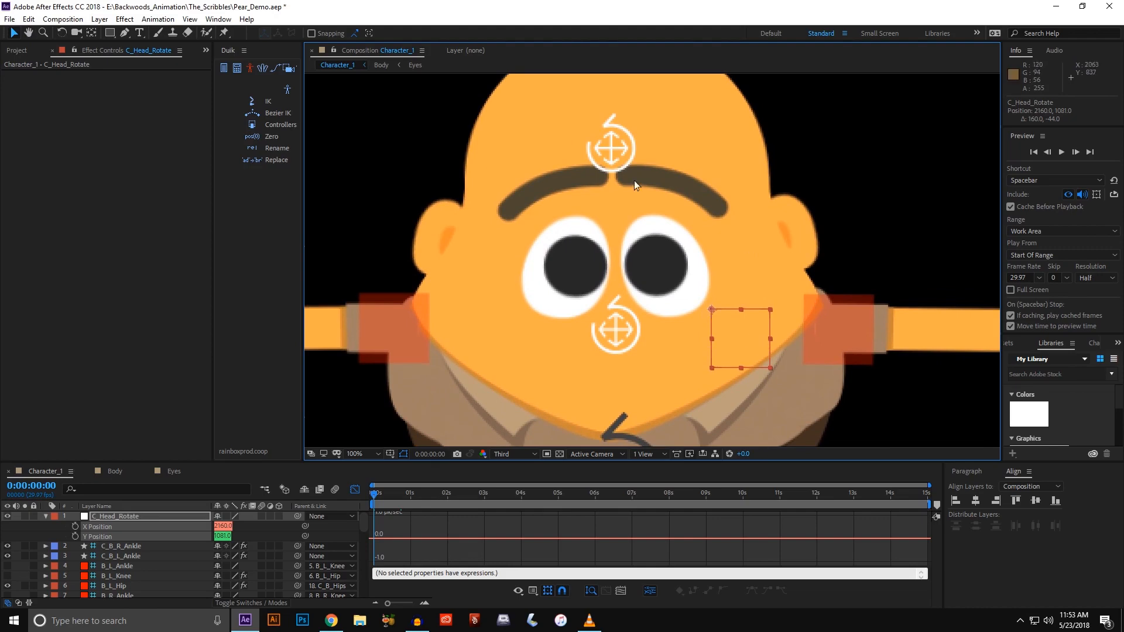
# - Shift C_Head_Rotate's Anchor Point to 211.0, 0.0 so the null's box sits over the controller icon at the face's centre
pyautogui.moveTo(610, 267); pyautogui.dragTo(597, 261)
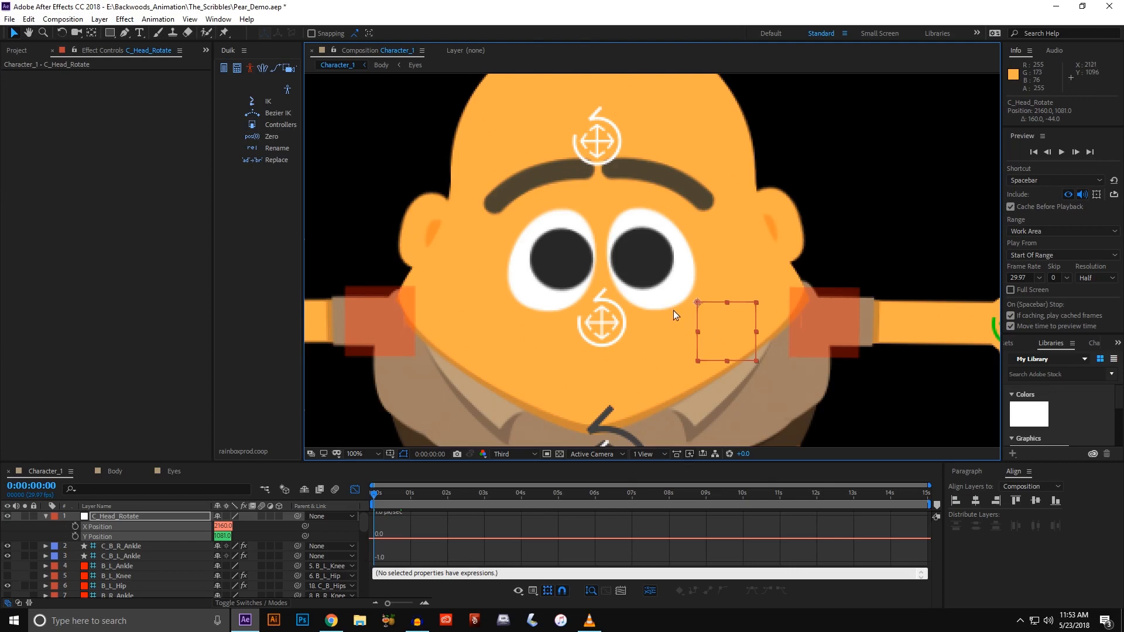
pyautogui.moveTo(684, 317); pyautogui.dragTo(706, 306)
pyautogui.click(93, 518)
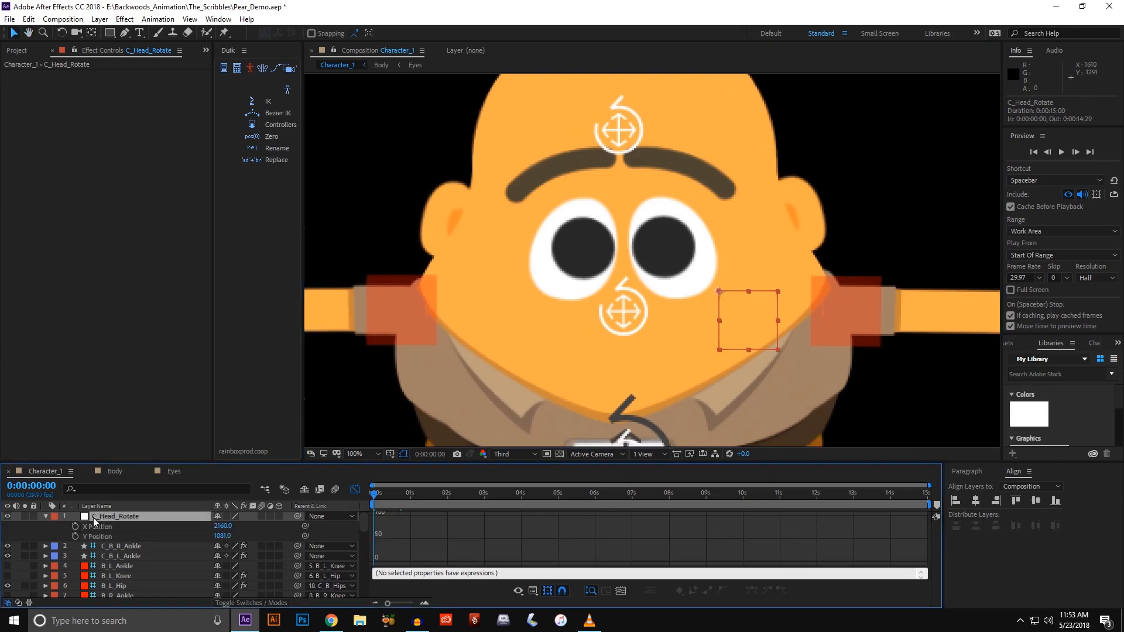
pyautogui.click(44, 517)
pyautogui.click(44, 518)
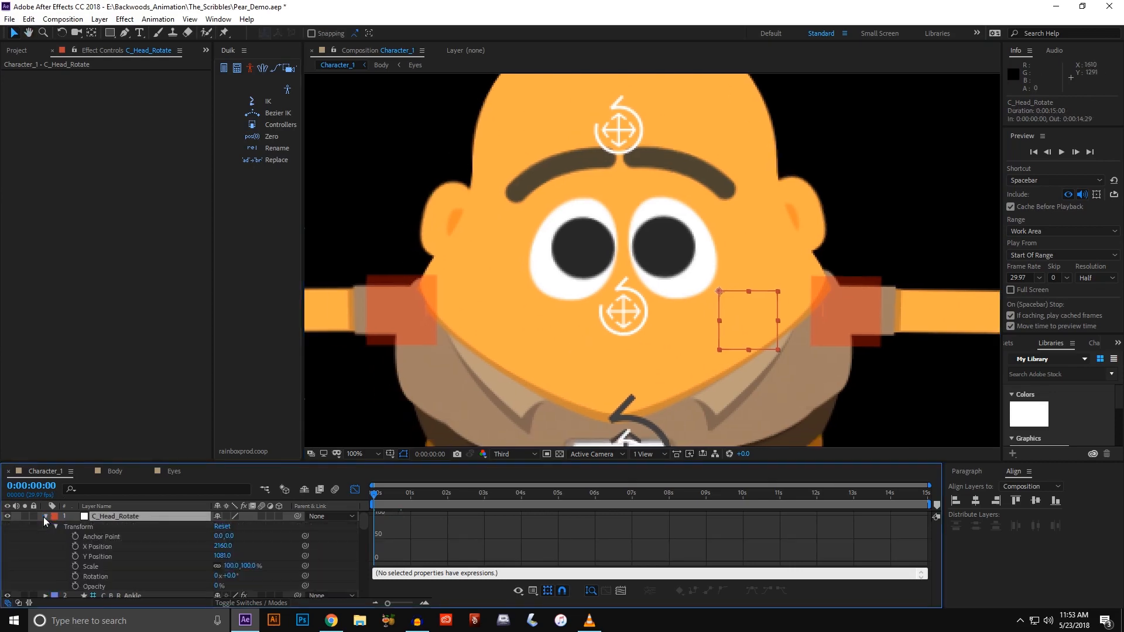
pyautogui.click(94, 538)
pyautogui.moveTo(220, 538); pyautogui.dragTo(350, 544)
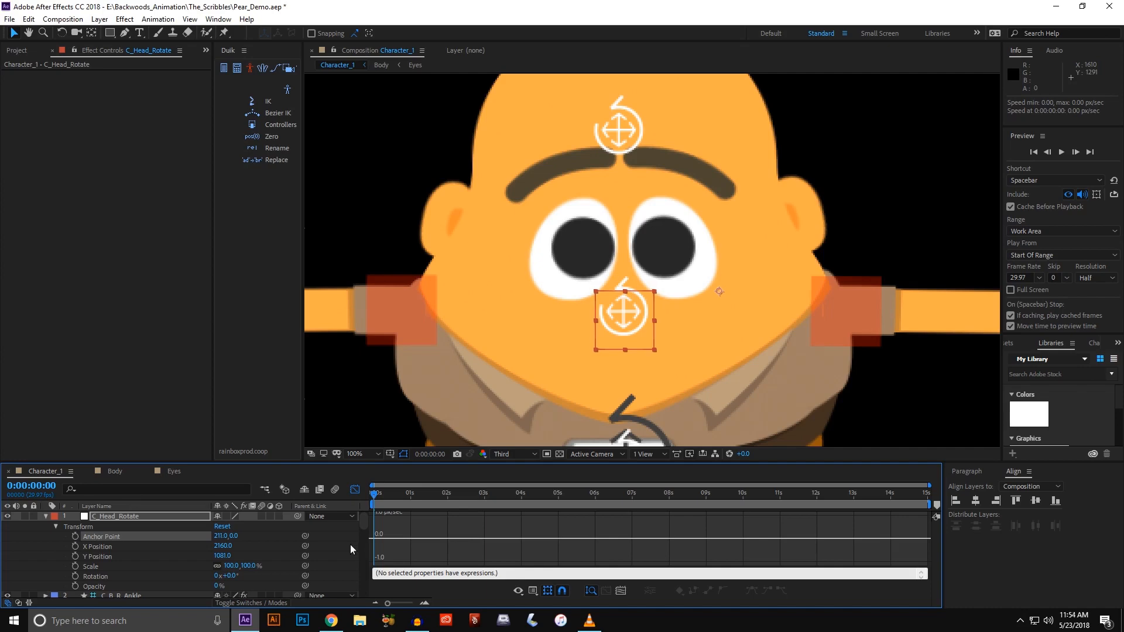
pyautogui.scroll(-2, 572, 312)
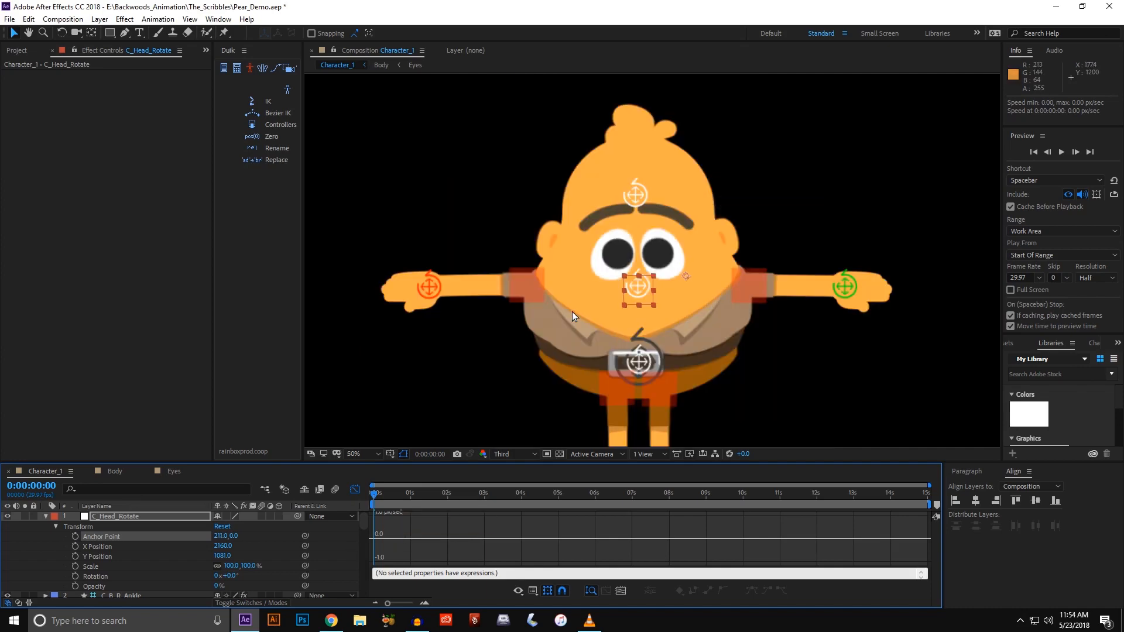
# - Turn the head by moving the C_Head_Rotate null to about 2129, 1076
pyautogui.click(572, 312)
pyautogui.scroll(-4, 526, 375)
pyautogui.scroll(4, 421, 380)
pyautogui.click(620, 321)
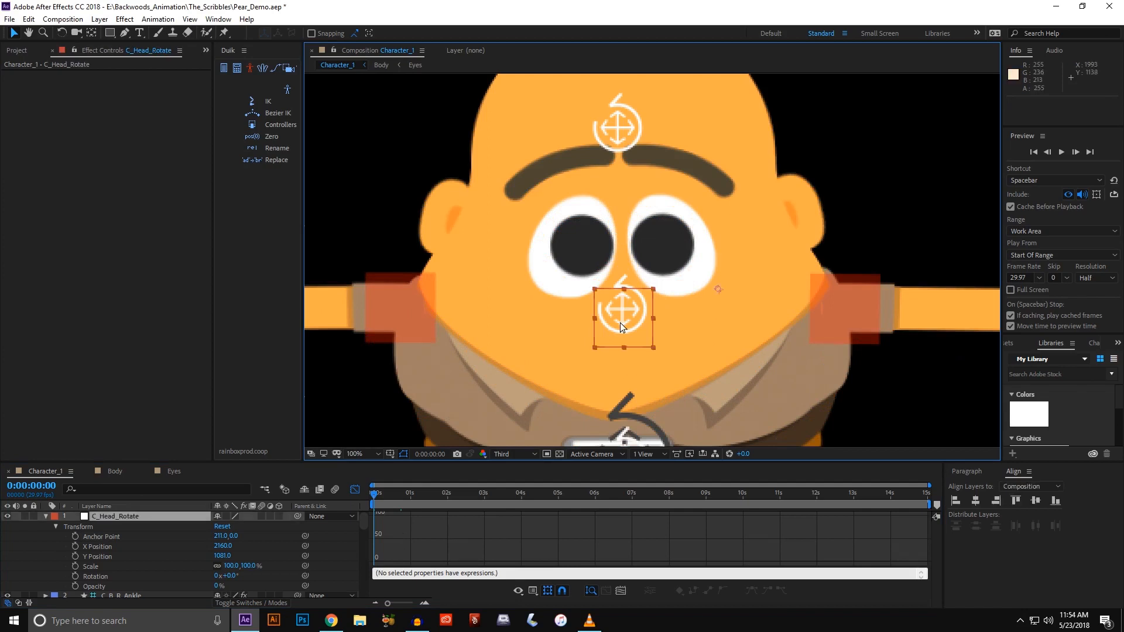
pyautogui.moveTo(619, 315)
pyautogui.mouseDown()
pyautogui.moveTo(626, 309)
pyautogui.moveTo(613, 306)
pyautogui.moveTo(616, 325)
pyautogui.moveTo(599, 316)
pyautogui.mouseUp()
pyautogui.press('space')
pyautogui.moveTo(601, 317); pyautogui.dragTo(561, 389)
pyautogui.scroll(-2, 561, 388)
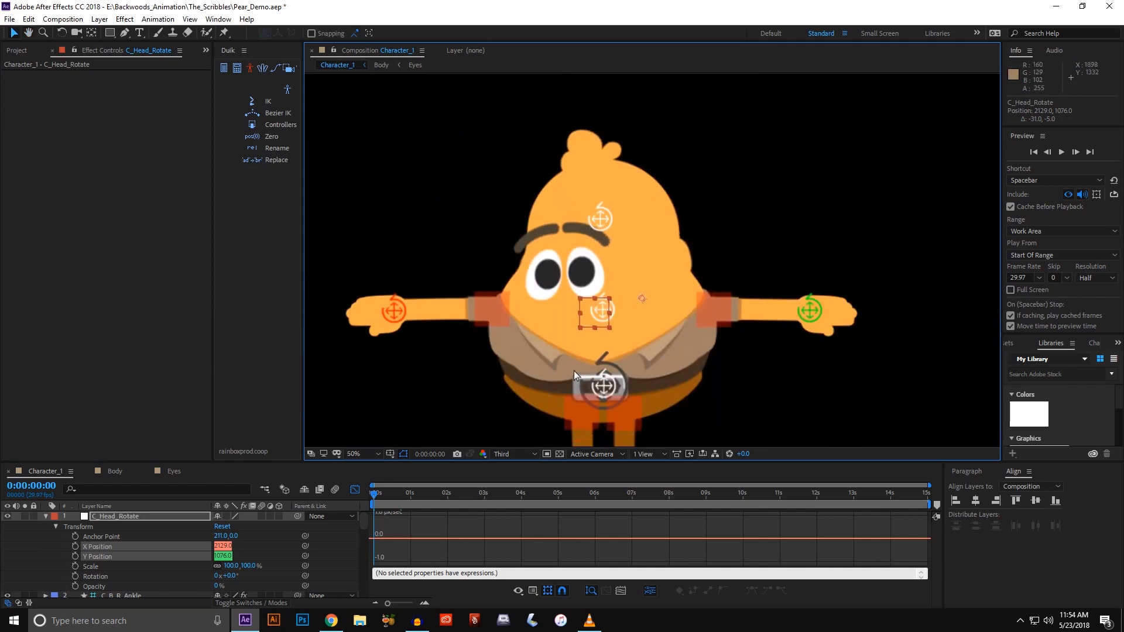
# - Center C_Head_Rotate horizontally in the composition, then close the Graph Editor and collapse the layer's properties
pyautogui.click(975, 501)
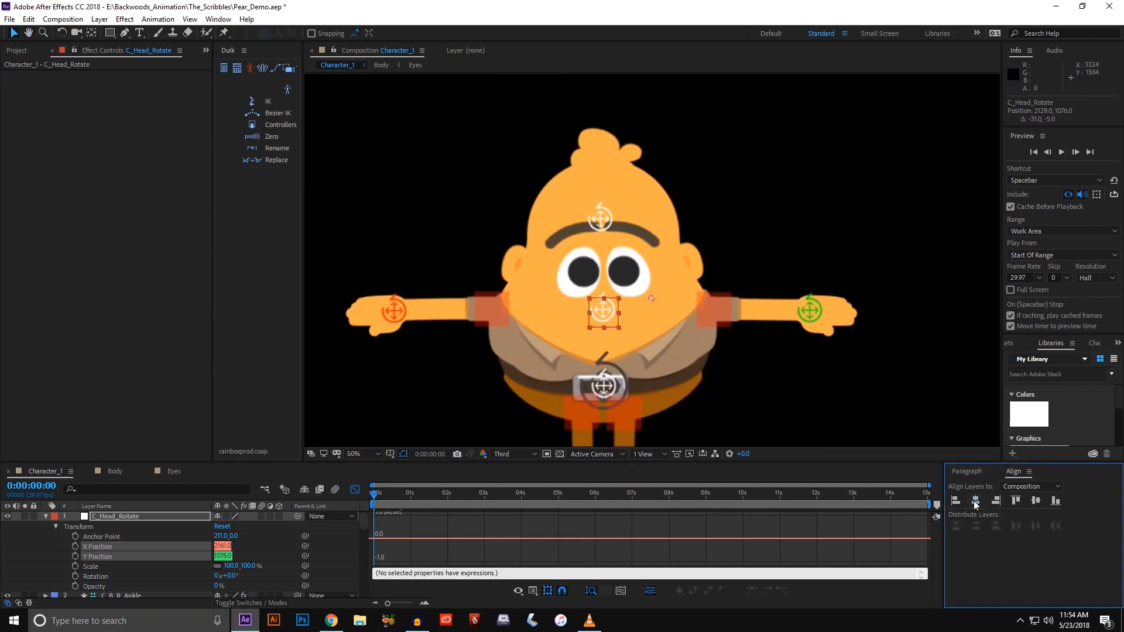
pyautogui.scroll(2, 656, 328)
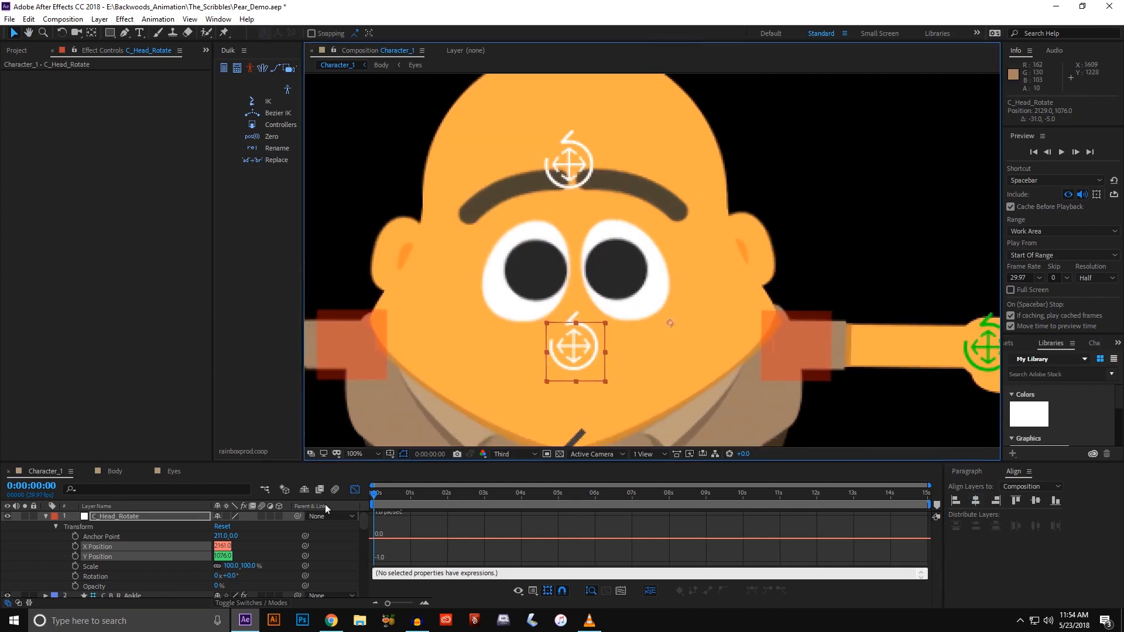
pyautogui.click(352, 492)
pyautogui.click(45, 516)
pyautogui.scroll(-2, 525, 321)
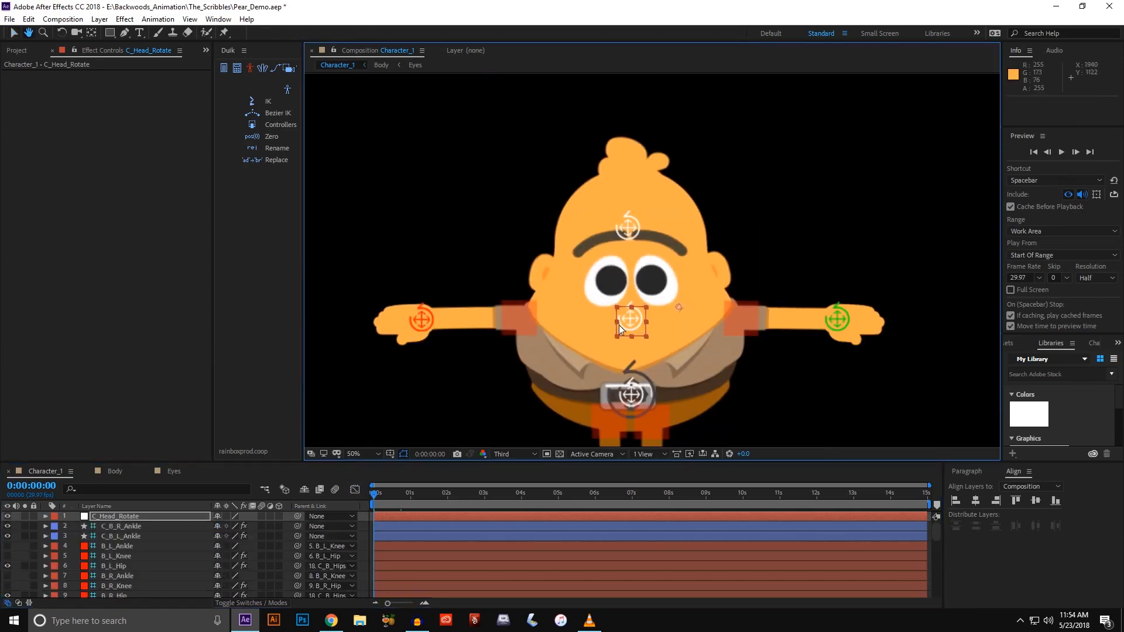
pyautogui.moveTo(620, 323); pyautogui.dragTo(630, 325)
pyautogui.hotkey('ctrl', 'z')
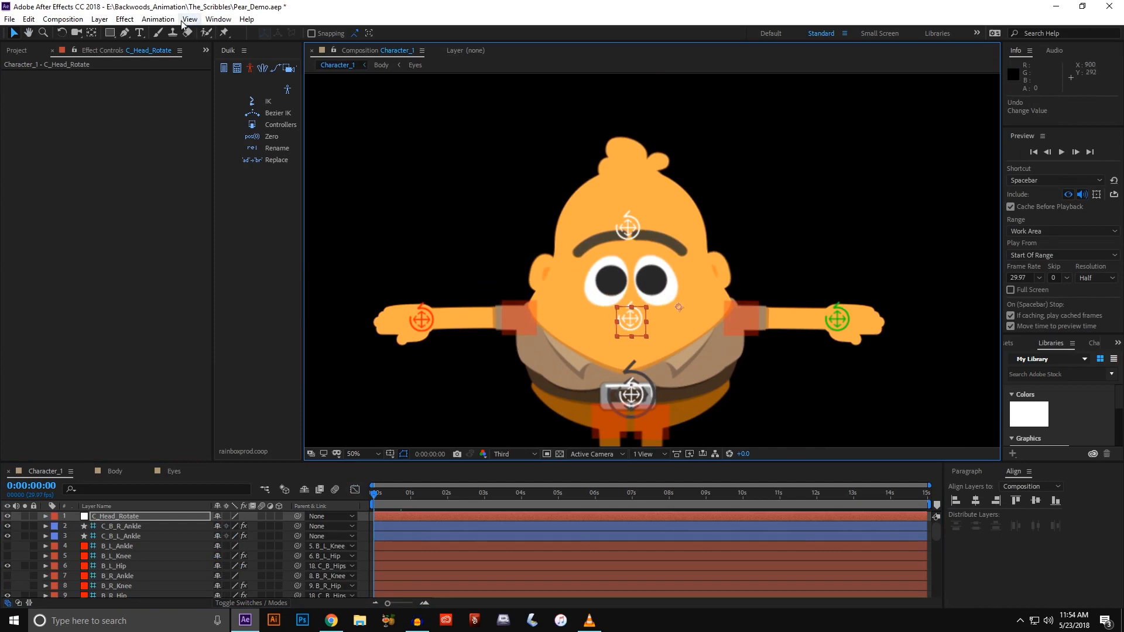
# - Add a Slider Control effect to C_Head_Rotate and duplicate it
pyautogui.click(100, 19)
pyautogui.moveTo(130, 24)
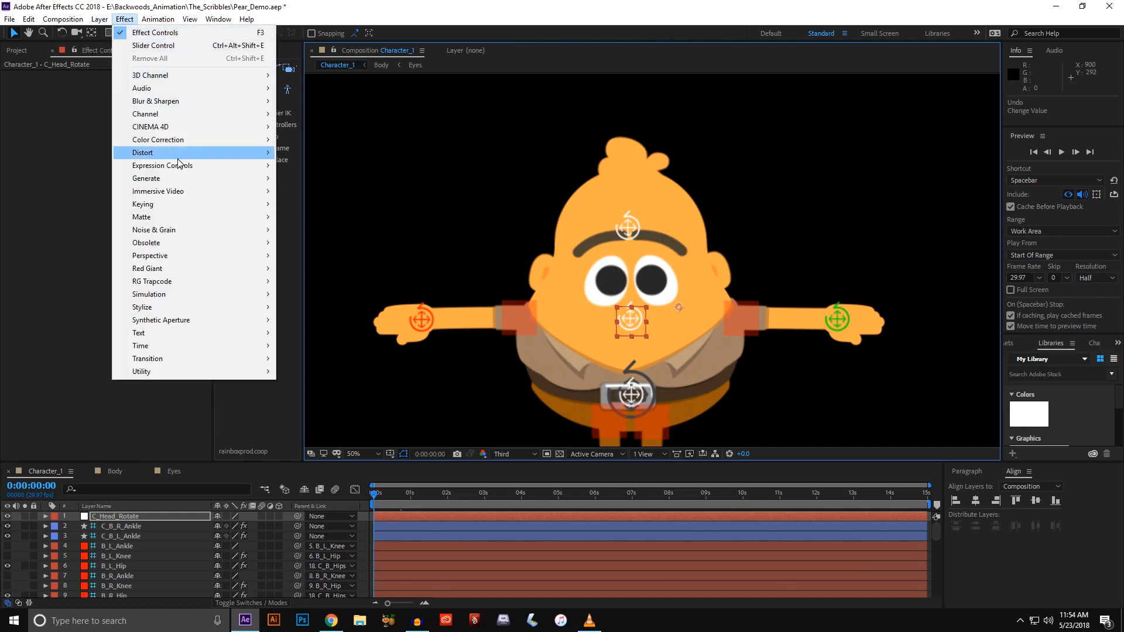
pyautogui.moveTo(192, 171)
pyautogui.click(315, 242)
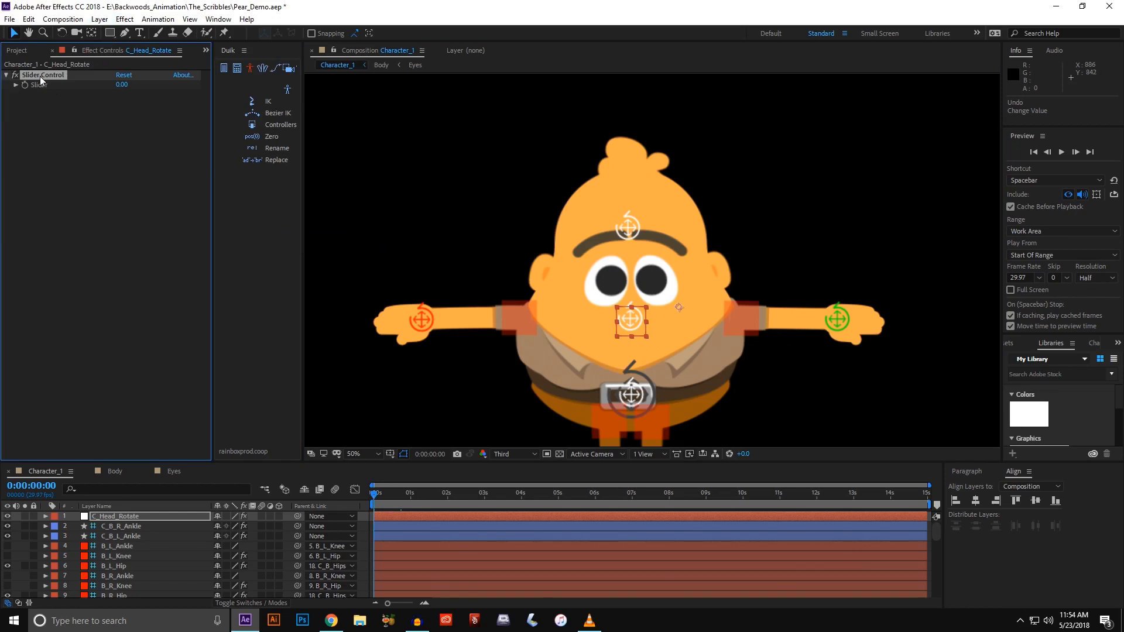
pyautogui.hotkey('ctrl', 'd')
# - Rename C_Head_Rotate's two slider controls as EyeBrows and Blinks
pyautogui.click(41, 76)
pyautogui.press('Return')
pyautogui.write('Eye')
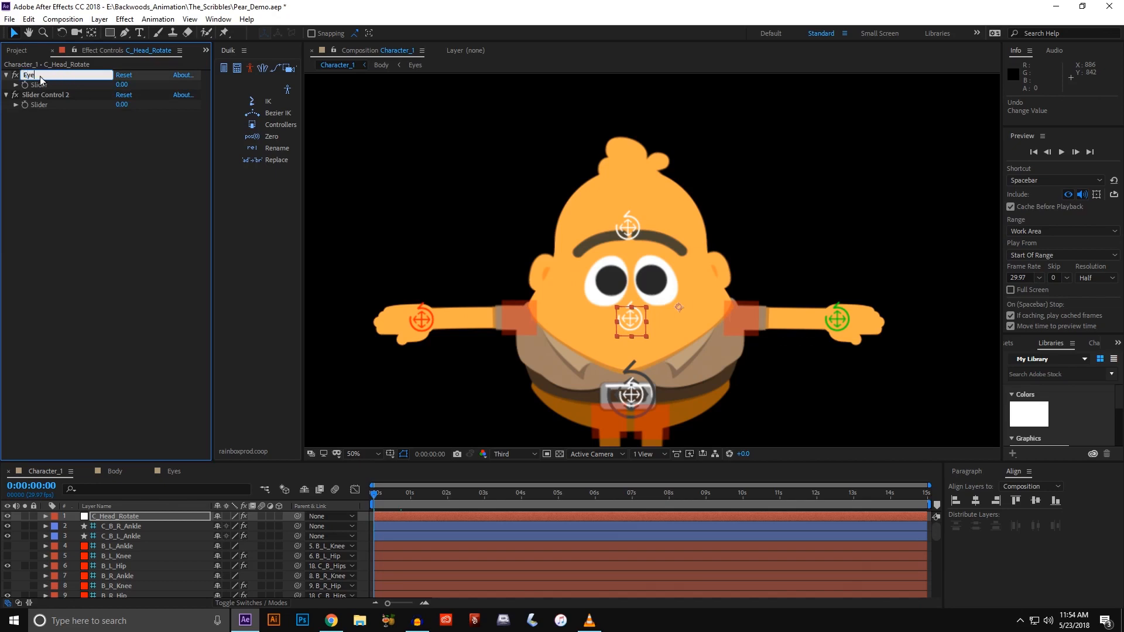
pyautogui.write('Brows')
pyautogui.press('Return')
pyautogui.click(46, 97)
pyautogui.press('Return')
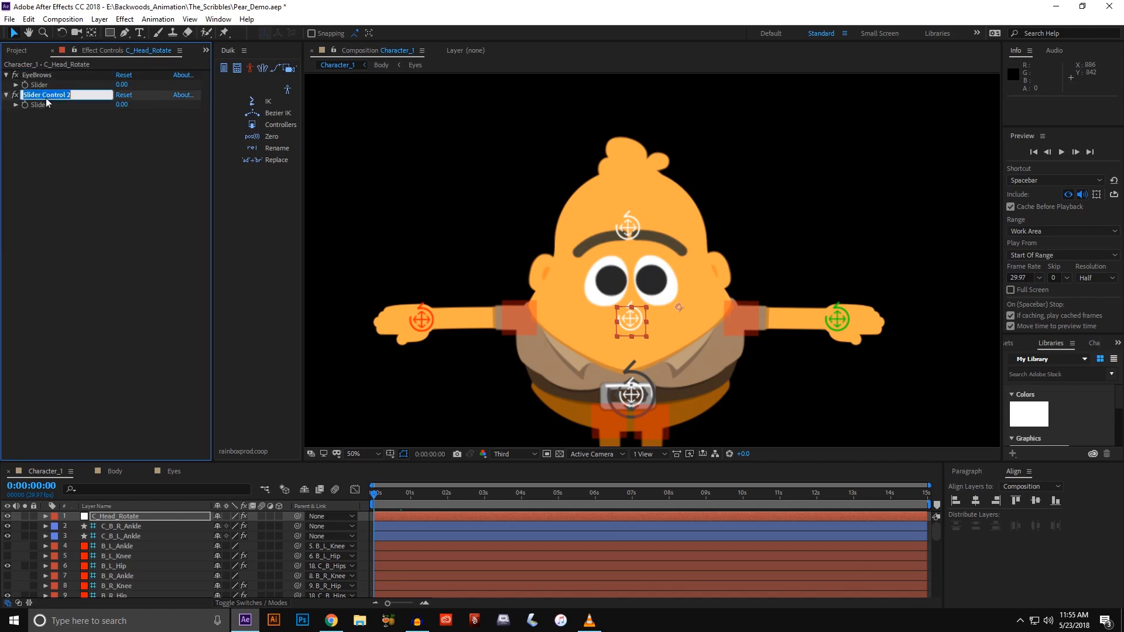
pyautogui.write('Blinks')
pyautogui.press('Return')
# - Dock the Body timeline as its own panel above the Character_1 timeline and enable time remapping on the Eyebrows layer
pyautogui.click(110, 471)
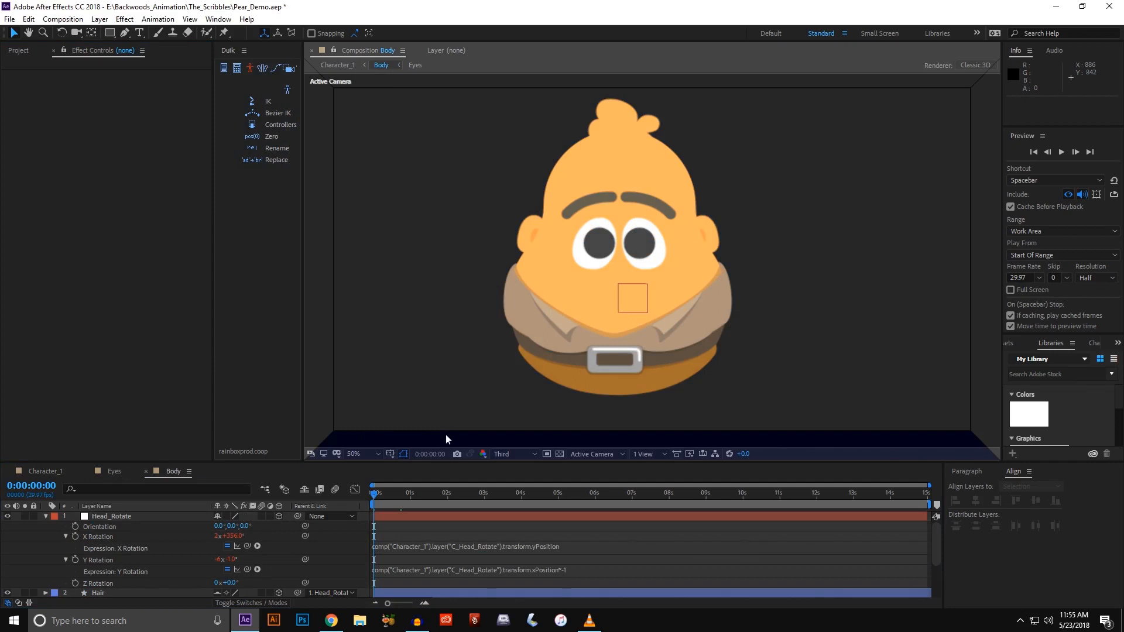
pyautogui.moveTo(446, 436); pyautogui.dragTo(449, 437)
pyautogui.click(406, 393)
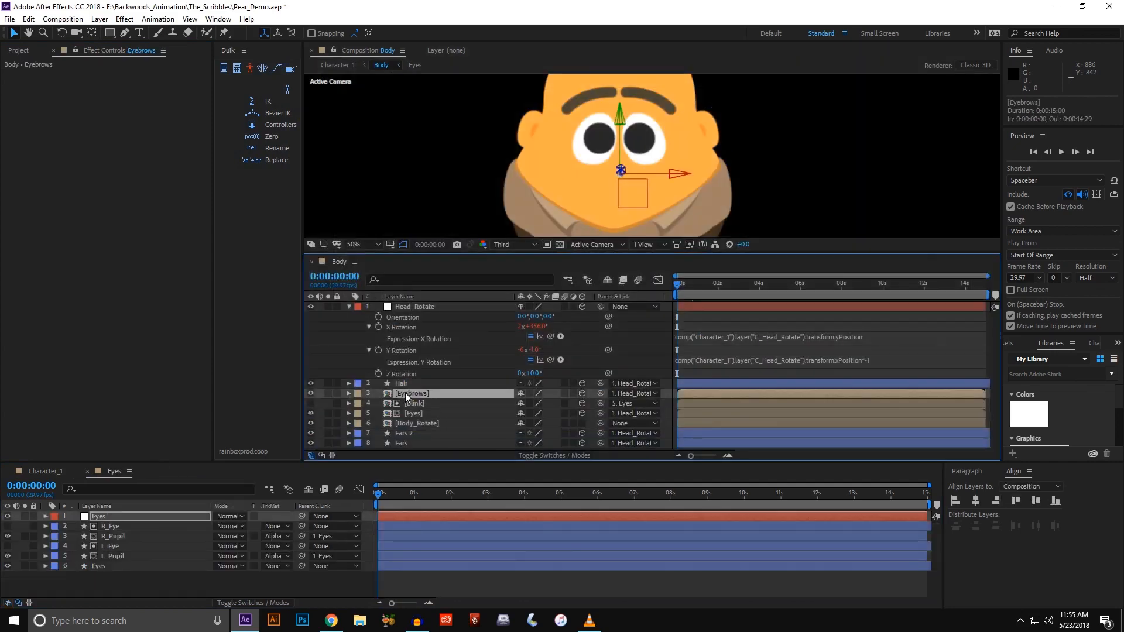
pyautogui.rightClick(405, 392)
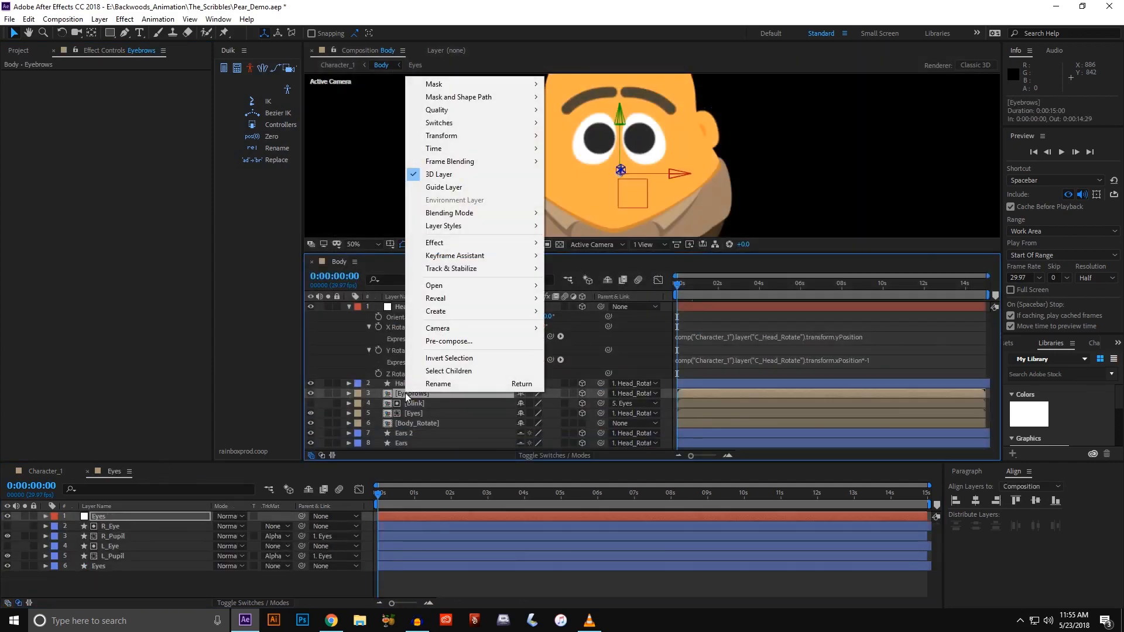
pyautogui.click(337, 264)
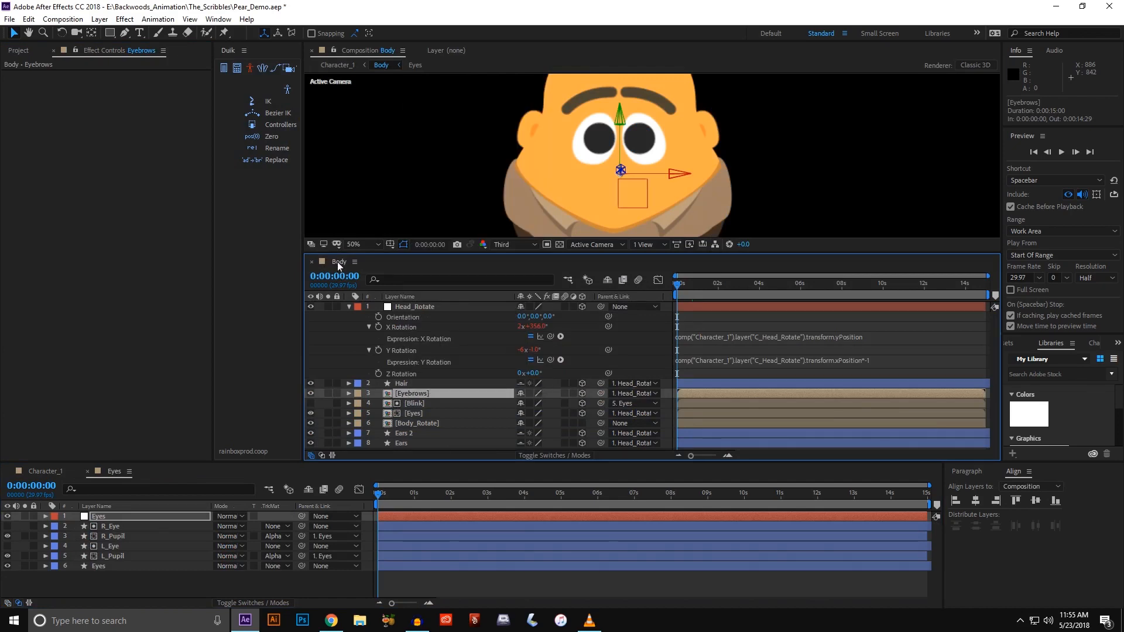
pyautogui.rightClick(422, 393)
pyautogui.moveTo(515, 151)
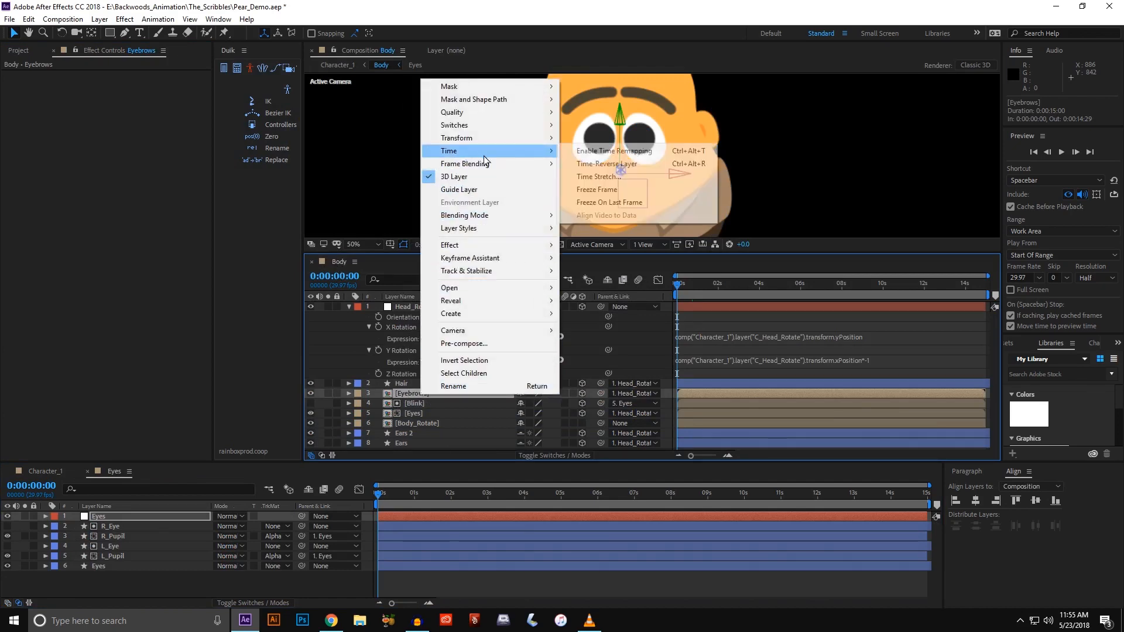
pyautogui.click(603, 152)
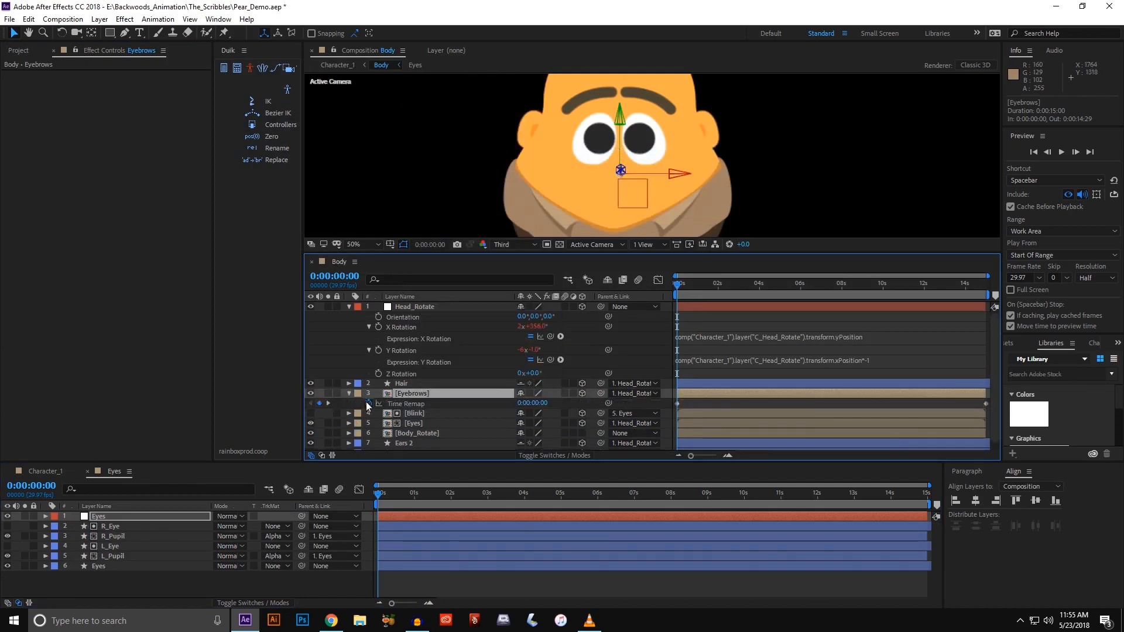
# - Link the Eyebrows layer's Time Remap by expression to the EyeBrows slider of C_Head_Rotate in Character_1
pyautogui.keyDown('alt'); pyautogui.click(369, 405); pyautogui.keyUp('alt')
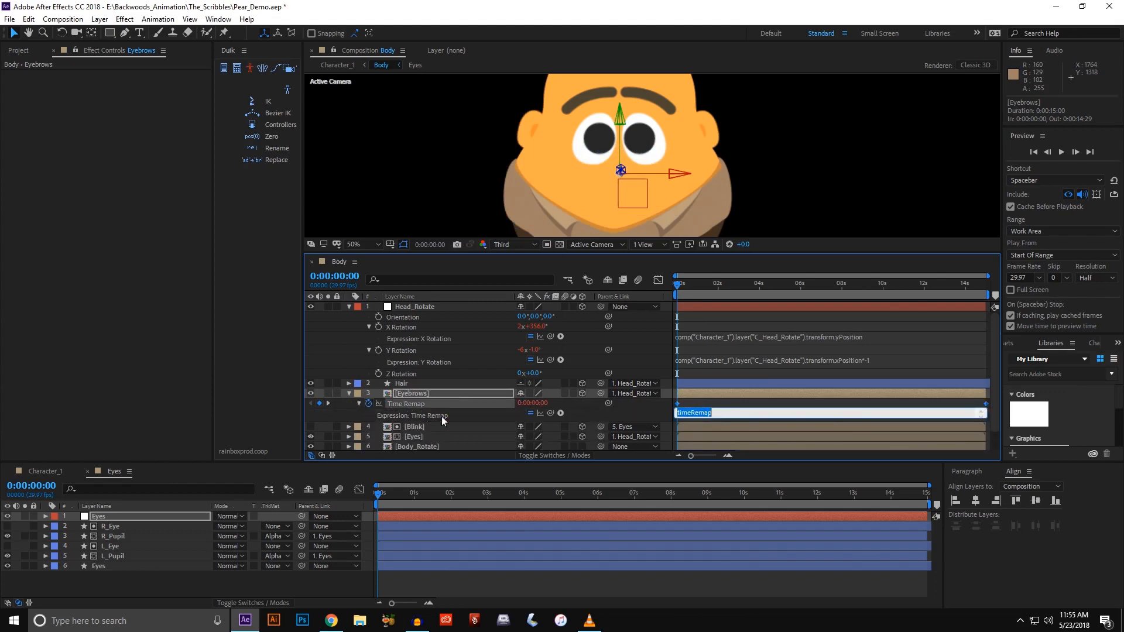
pyautogui.click(50, 471)
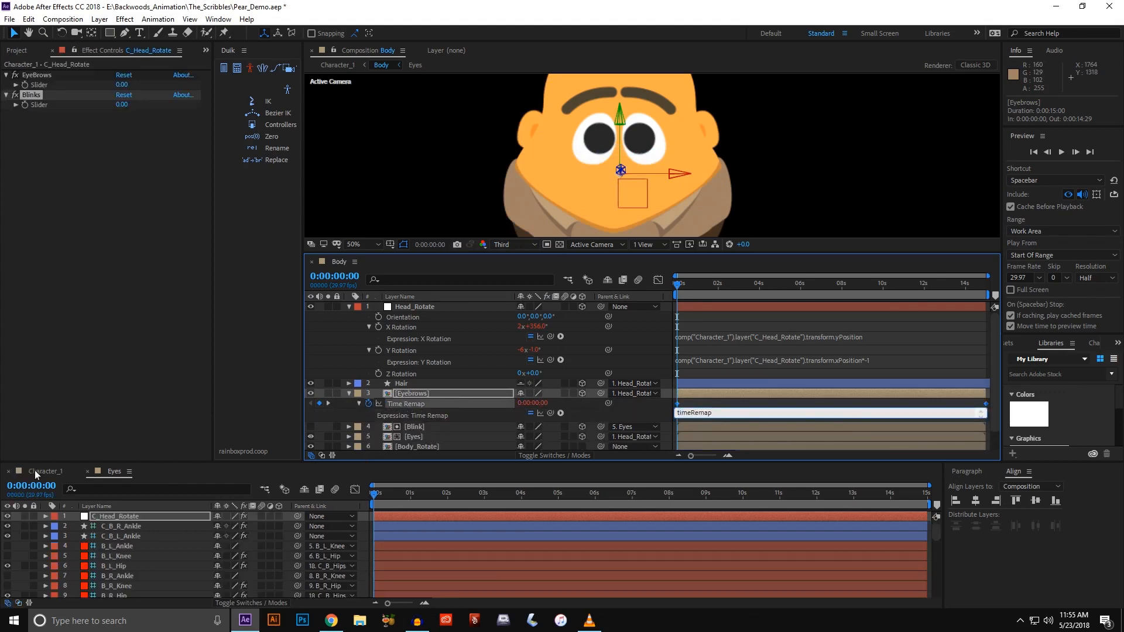
pyautogui.click(45, 516)
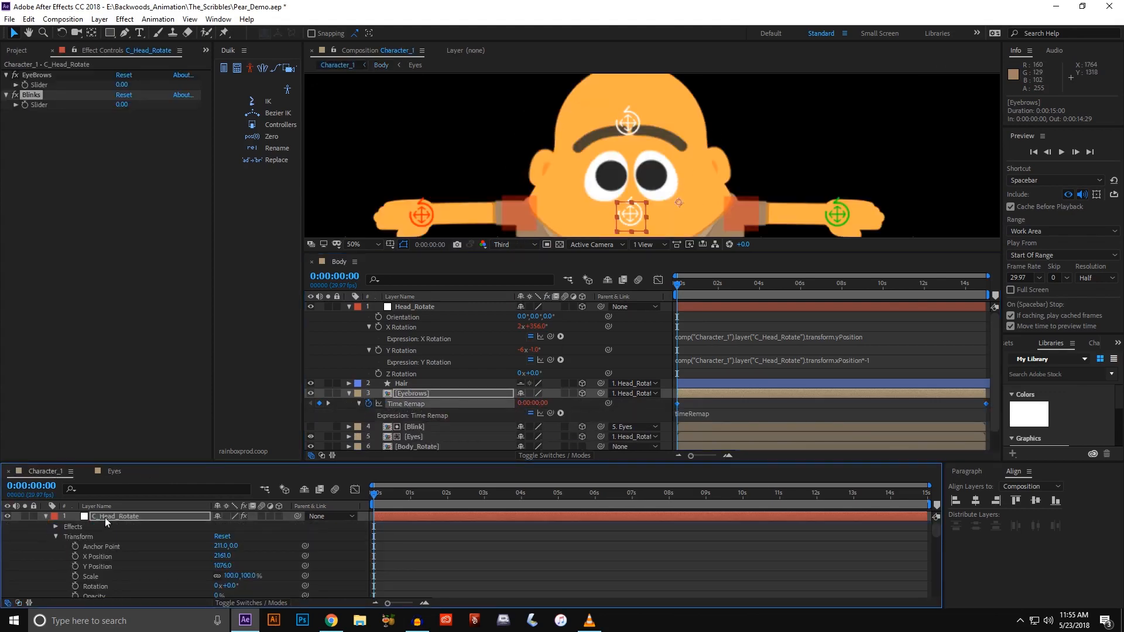
pyautogui.click(55, 538)
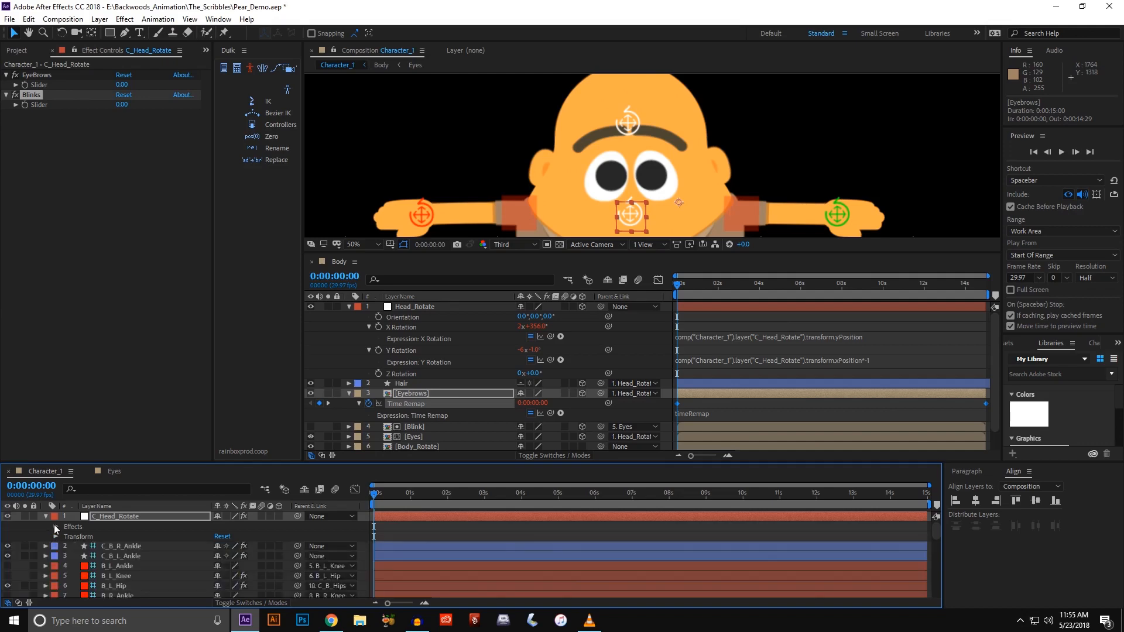
pyautogui.click(57, 528)
pyautogui.click(65, 537)
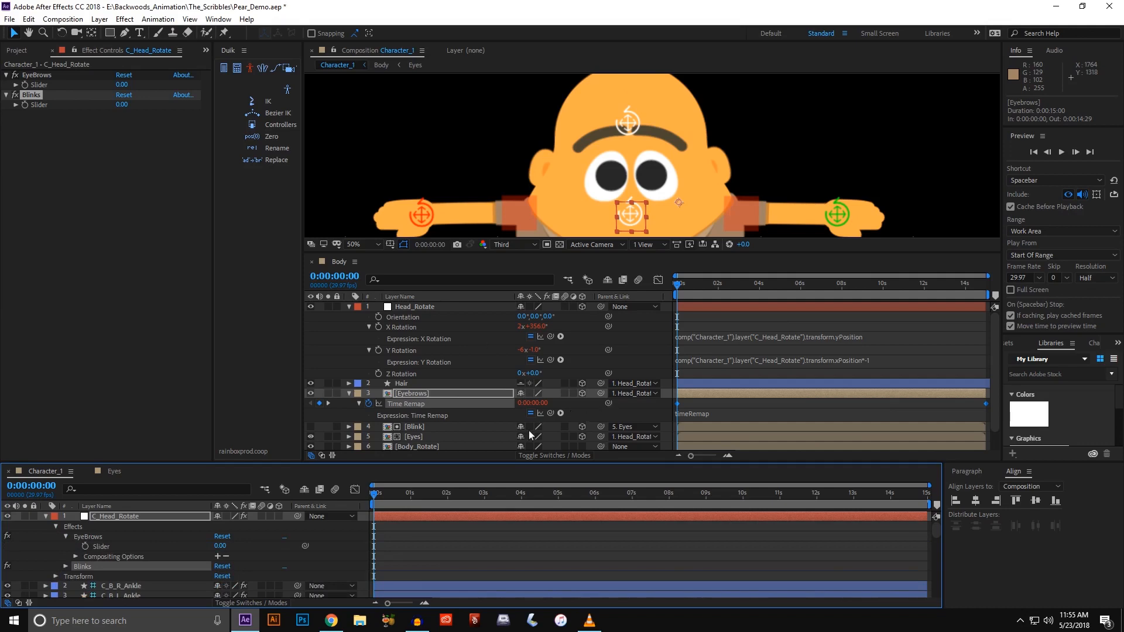
pyautogui.click(449, 416)
pyautogui.moveTo(551, 414); pyautogui.dragTo(478, 429)
pyautogui.moveTo(359, 456); pyautogui.dragTo(99, 549)
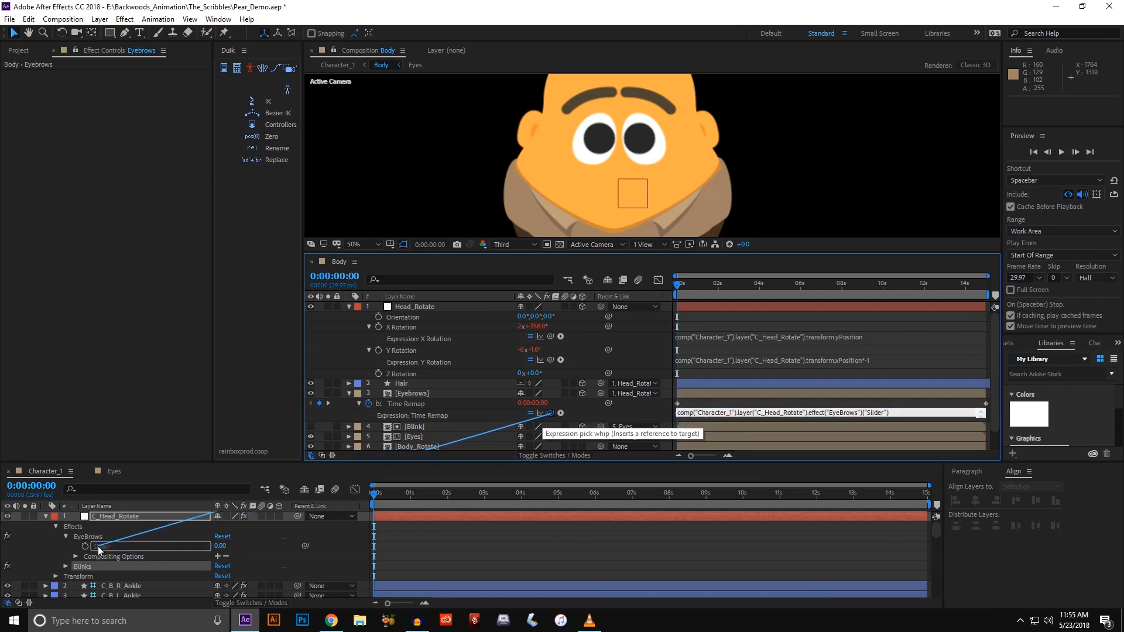
# - Test the eyebrow shapes by raising C_Head_Rotate's EyeBrows slider to about 1.87
pyautogui.click(107, 520)
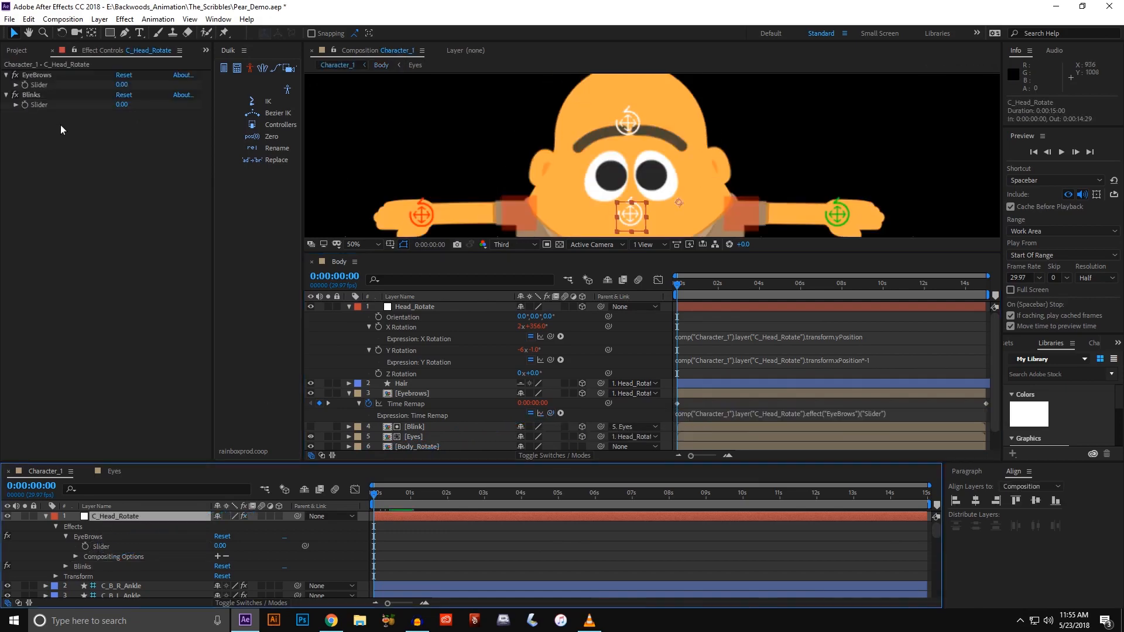
pyautogui.click(16, 84)
pyautogui.moveTo(34, 101); pyautogui.dragTo(36, 104)
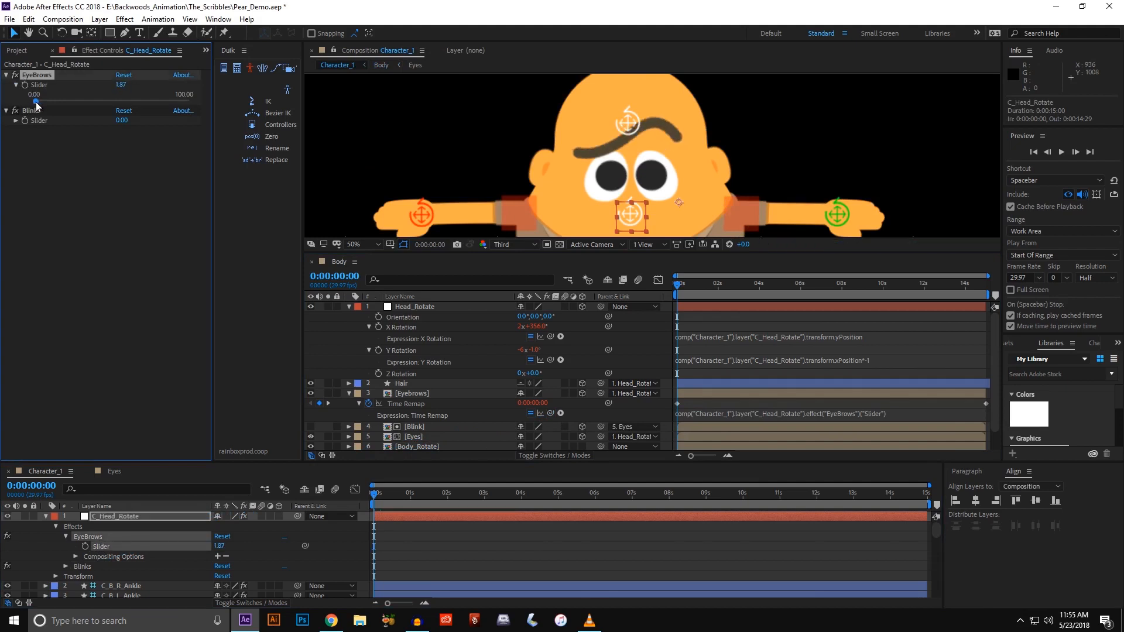
# - Limit the EyeBrows slider's range to a maximum of 0.9 and return the slider to 0.00
pyautogui.rightClick(121, 85)
pyautogui.click(128, 89)
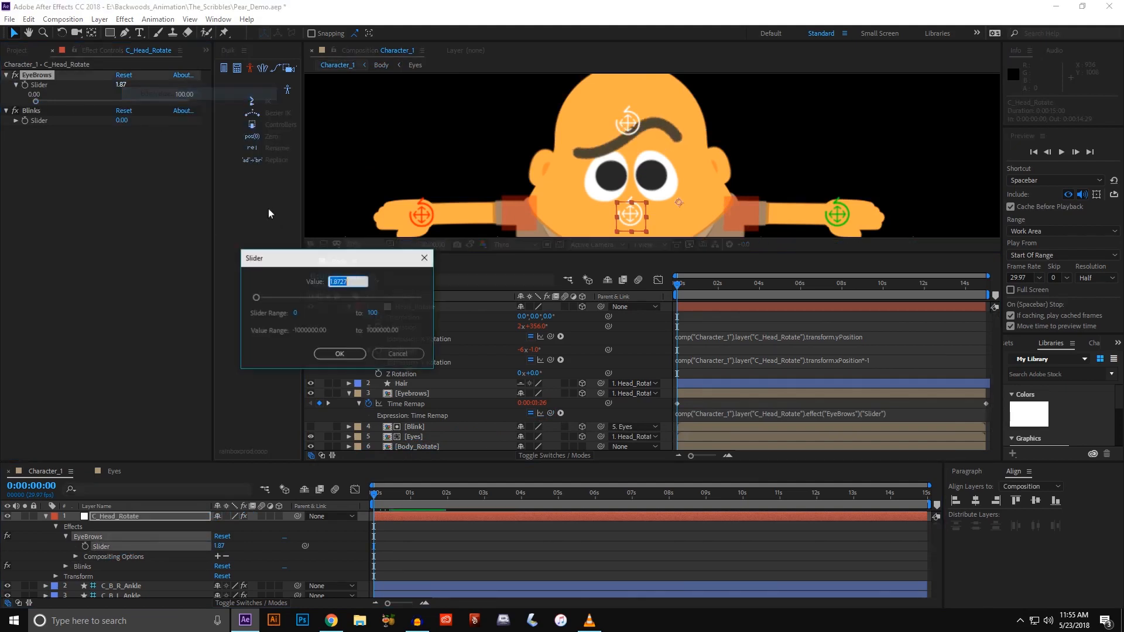
pyautogui.click(375, 313)
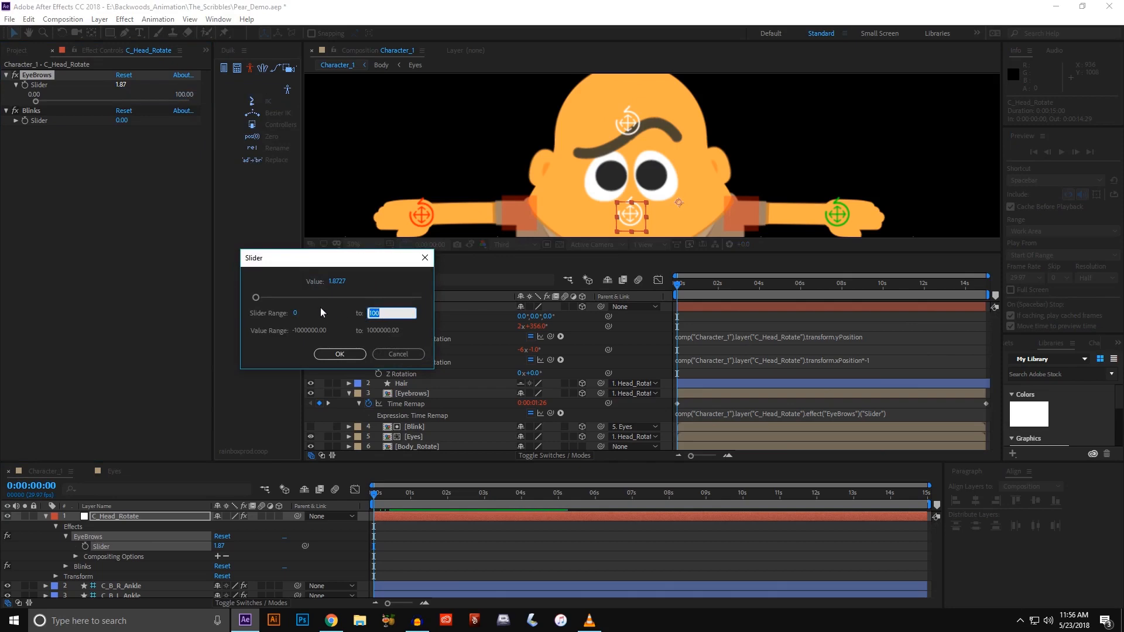
pyautogui.write('0.9')
pyautogui.press('Return')
pyautogui.moveTo(192, 101); pyautogui.dragTo(26, 111)
pyautogui.moveTo(571, 190); pyautogui.dragTo(574, 191)
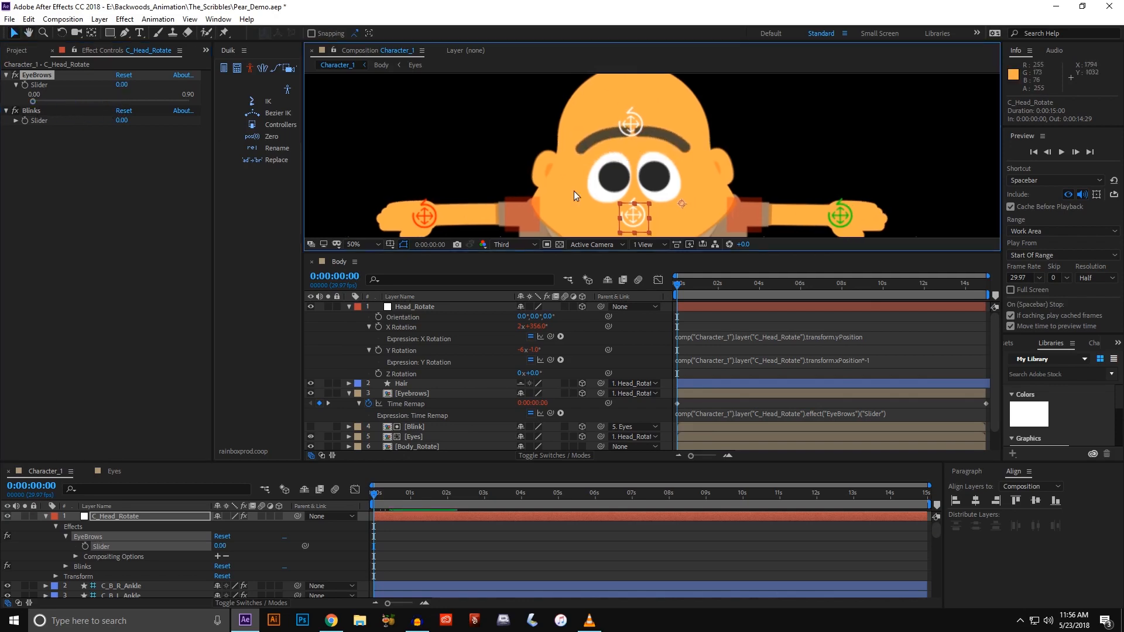
# - Enable time remapping on the Blink layer in the Body composition
pyautogui.click(424, 429)
pyautogui.scroll(-1, 424, 433)
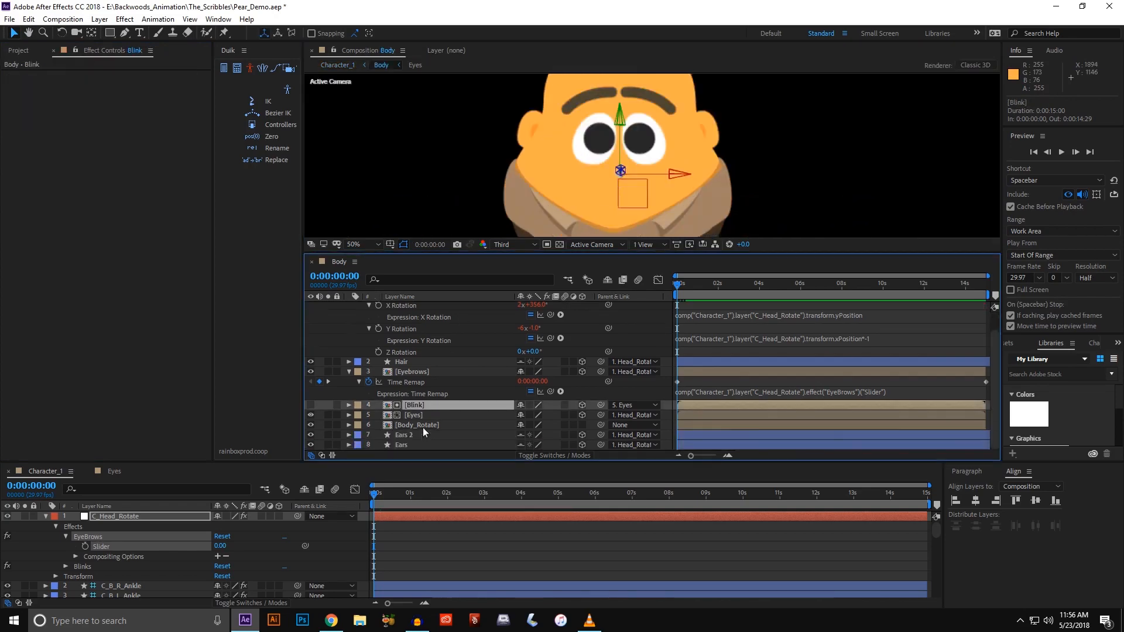
pyautogui.rightClick(417, 405)
pyautogui.moveTo(498, 158)
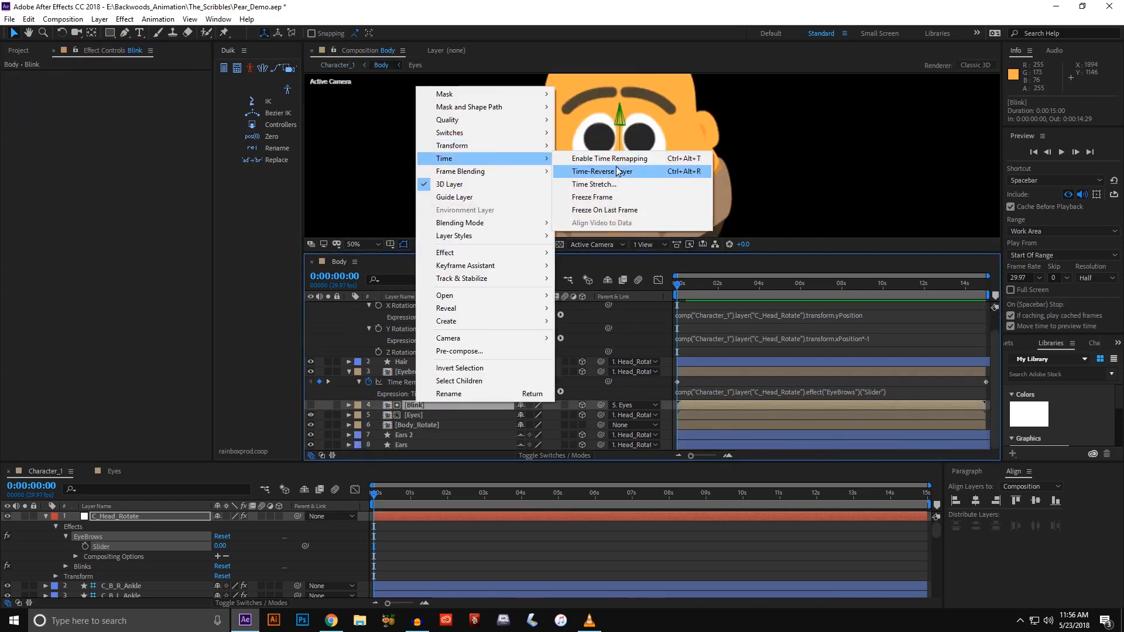
pyautogui.click(617, 161)
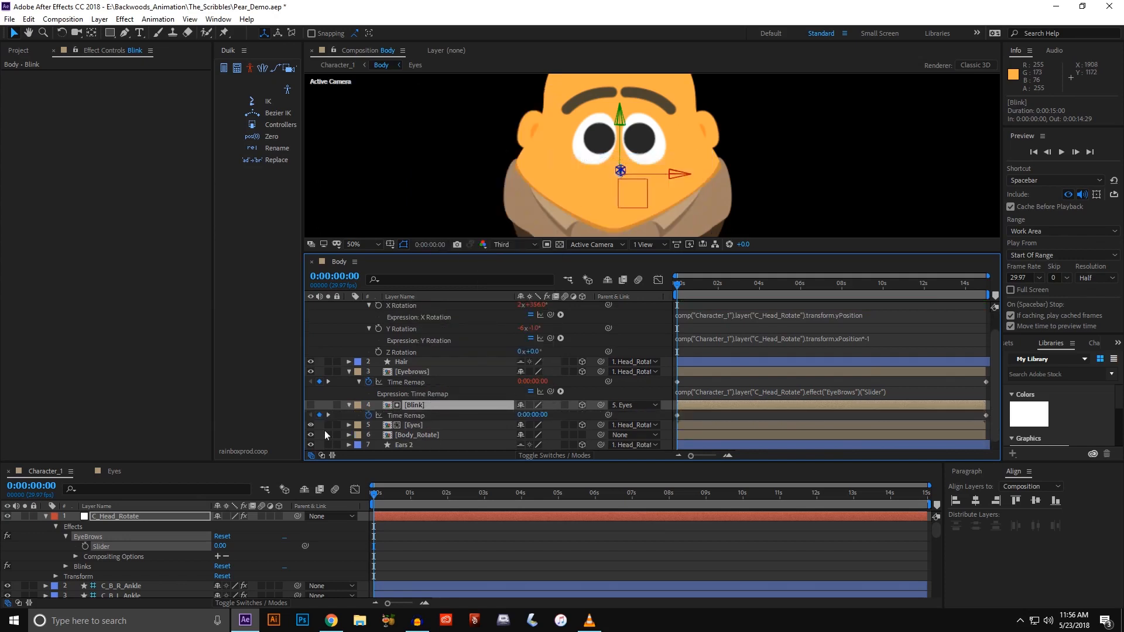
# - Link the Blink layer's Time Remap by expression to the Blinks slider of C_Head_Rotate in Character_1
pyautogui.click(65, 568)
pyautogui.keyDown('alt'); pyautogui.click(368, 415); pyautogui.keyUp('alt')
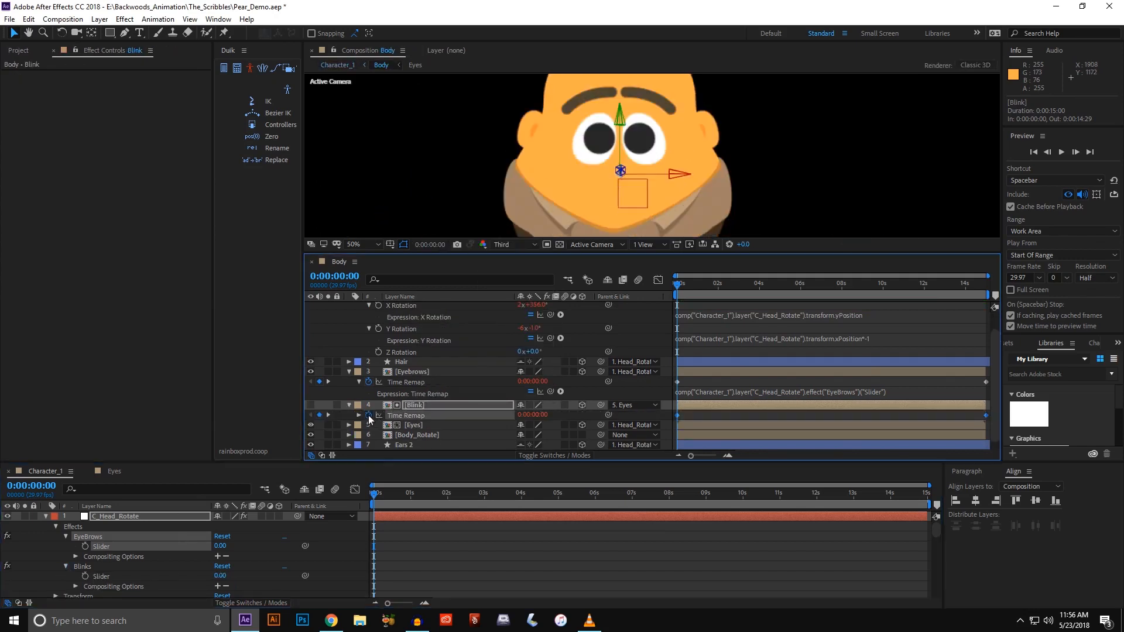
pyautogui.moveTo(550, 428); pyautogui.dragTo(100, 578)
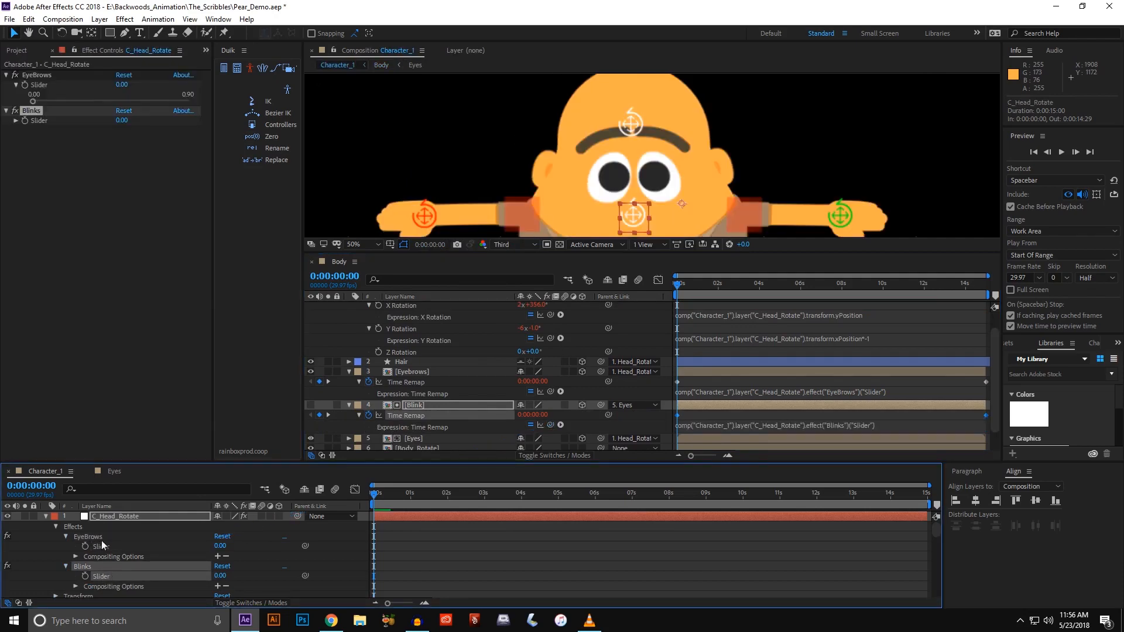
# - Limit the Blinks slider's range to a maximum of 0.45
pyautogui.rightClick(121, 120)
pyautogui.click(142, 127)
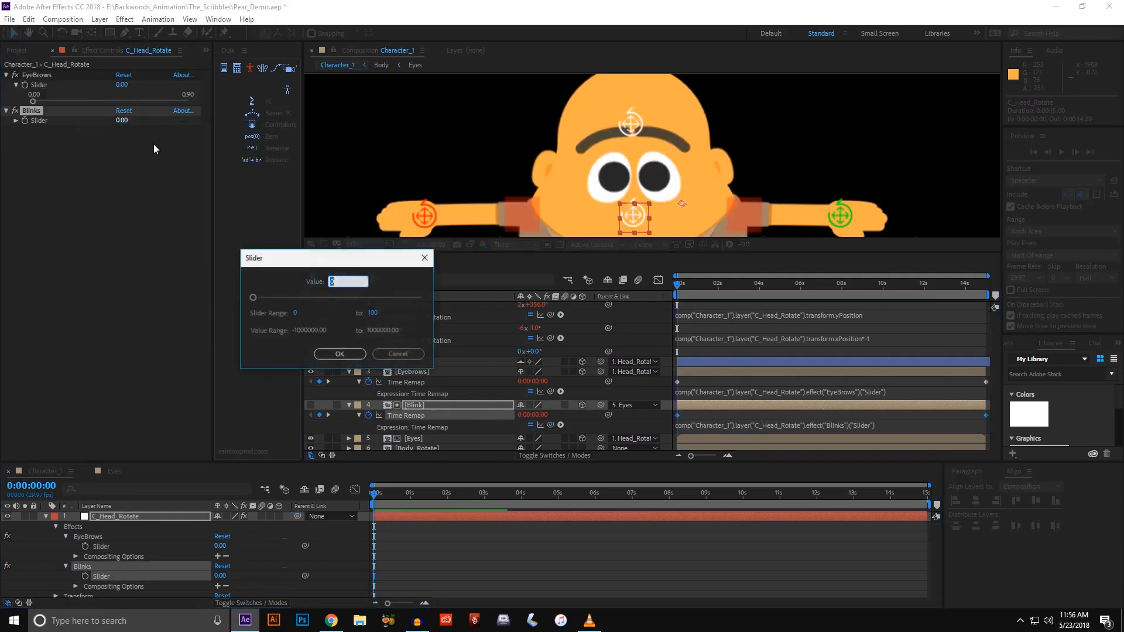
pyautogui.click(372, 314)
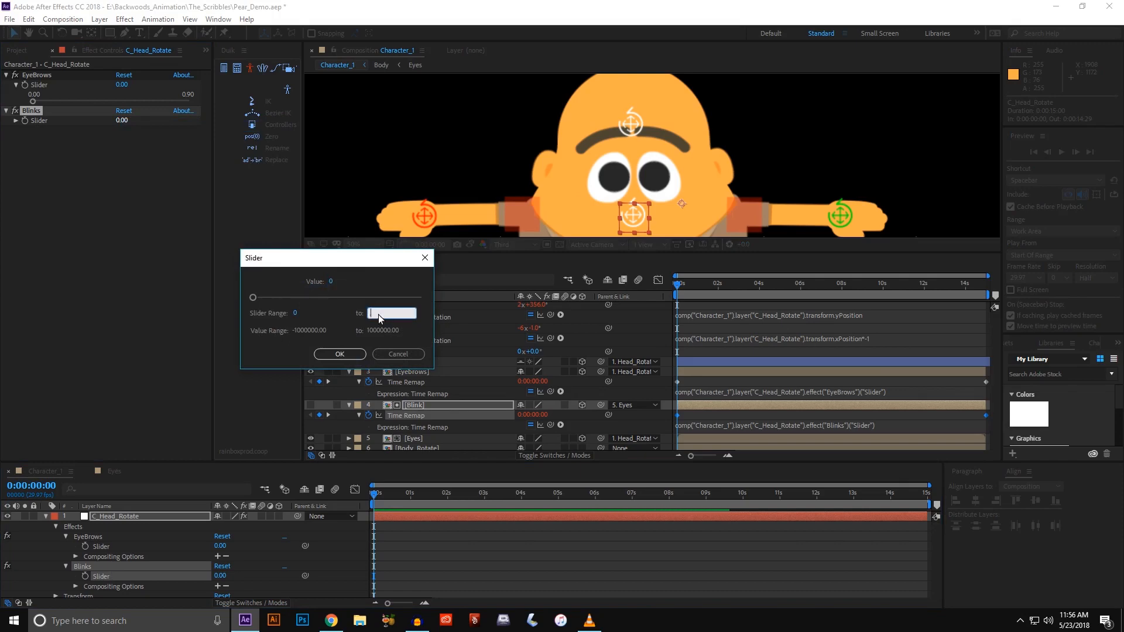
pyautogui.write('45')
pyautogui.press('Return')
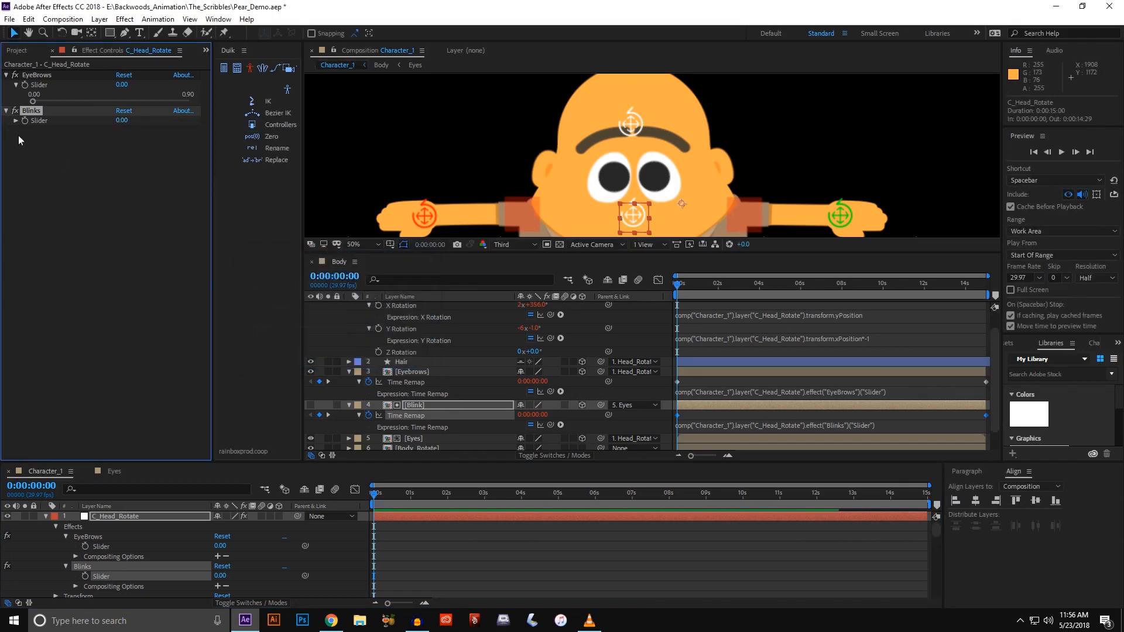
# - Test the blink by raising C_Head_Rotate's Blinks slider to about 0.39, and return it to 0.00
pyautogui.click(16, 120)
pyautogui.moveTo(33, 137); pyautogui.dragTo(157, 150)
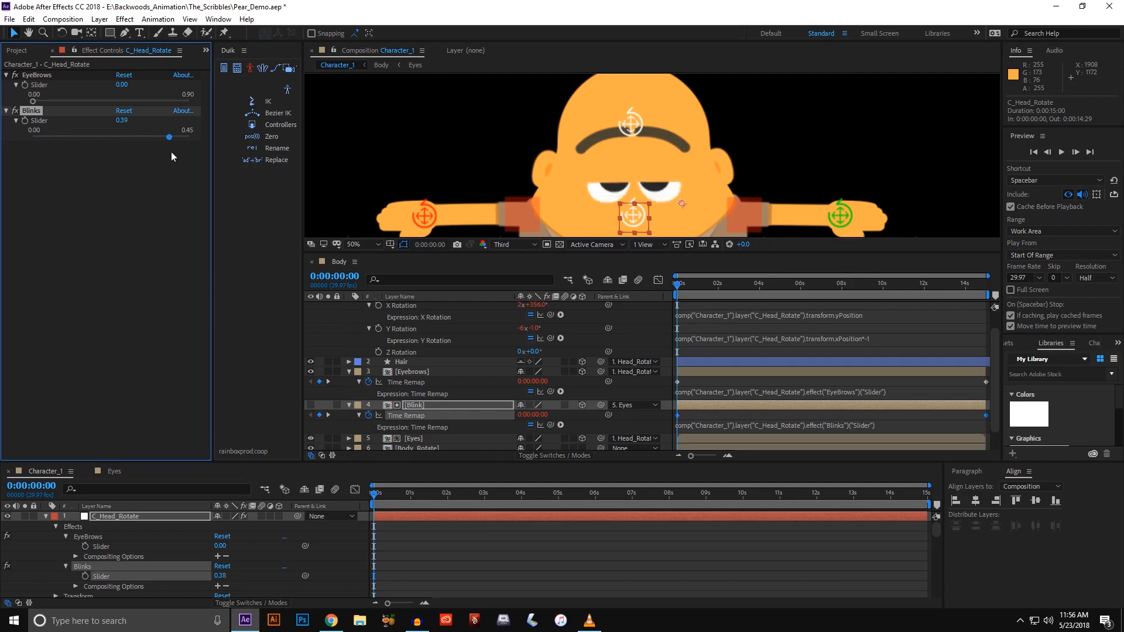
pyautogui.hotkey('ctrl', 'z')
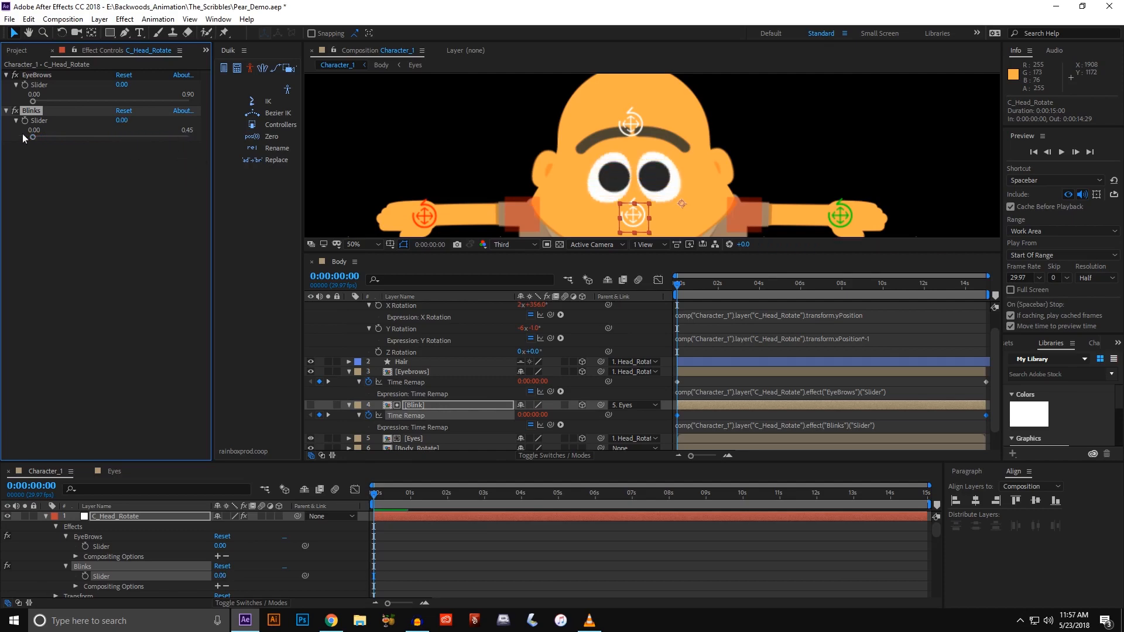
pyautogui.moveTo(33, 141)
pyautogui.mouseDown()
pyautogui.moveTo(51, 140)
pyautogui.moveTo(13, 145)
pyautogui.mouseUp()
# - Add a null object above C_Head_Rotate in Character_1, name it C_Eyes, and reveal its Position property
pyautogui.click(46, 516)
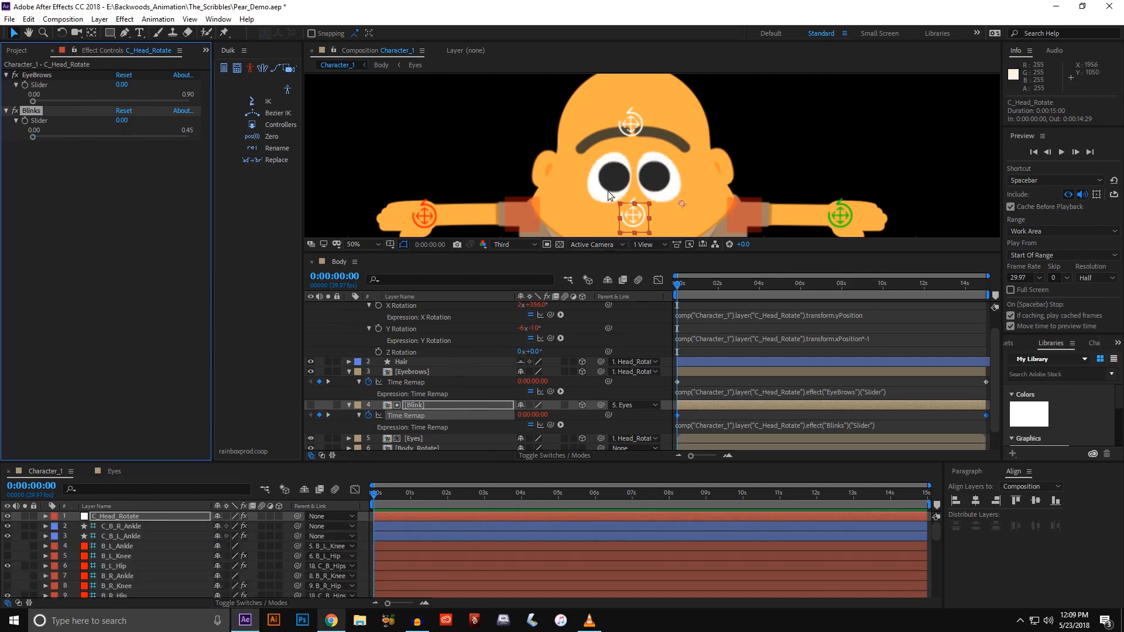
pyautogui.click(123, 519)
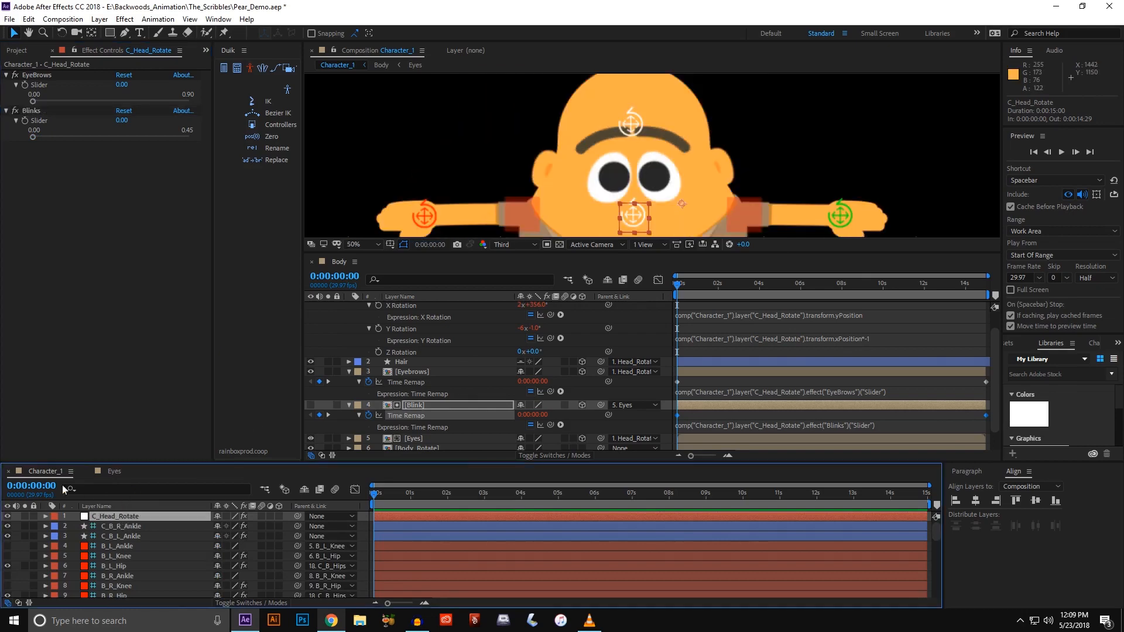
pyautogui.click(102, 19)
pyautogui.moveTo(128, 25)
pyautogui.click(409, 83)
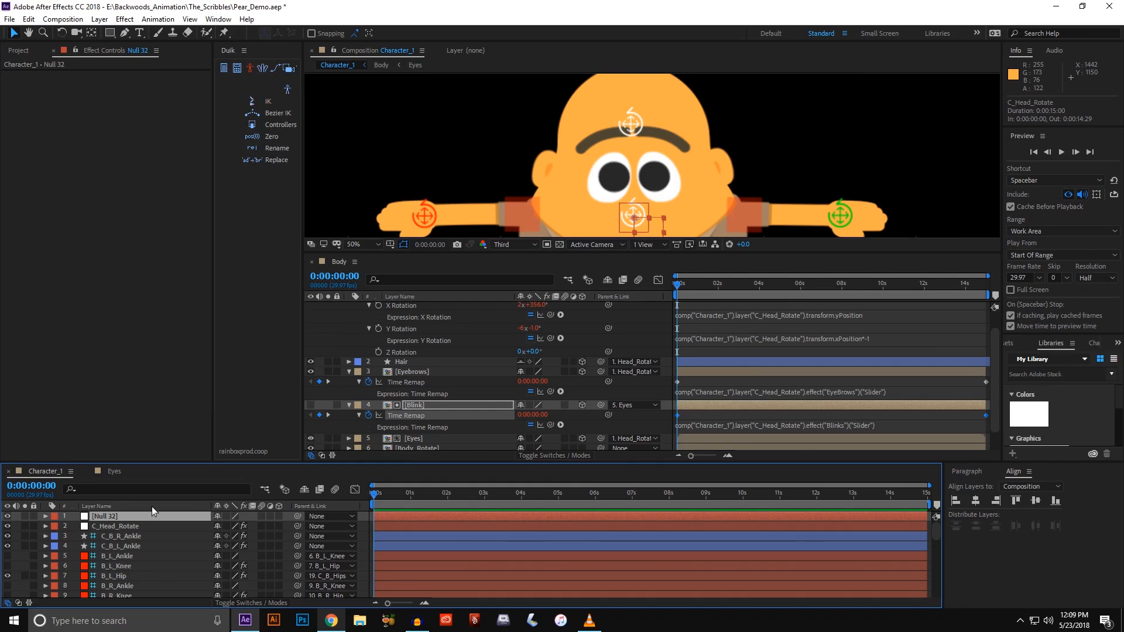
pyautogui.press('Return')
pyautogui.write('C')
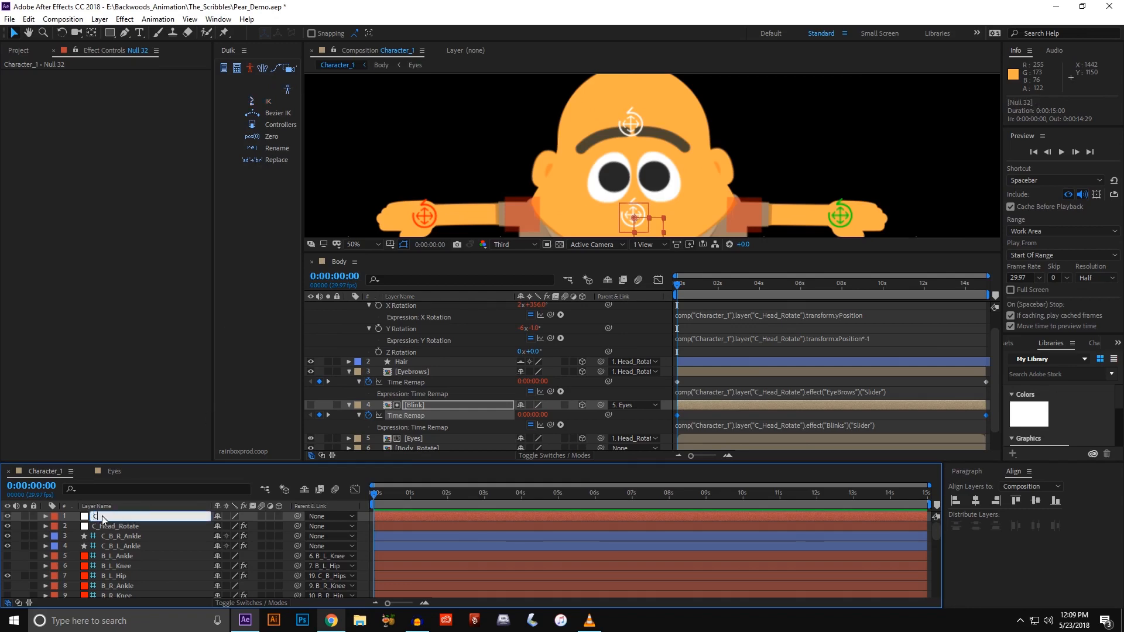
pyautogui.write('_Eyes')
pyautogui.press('Return')
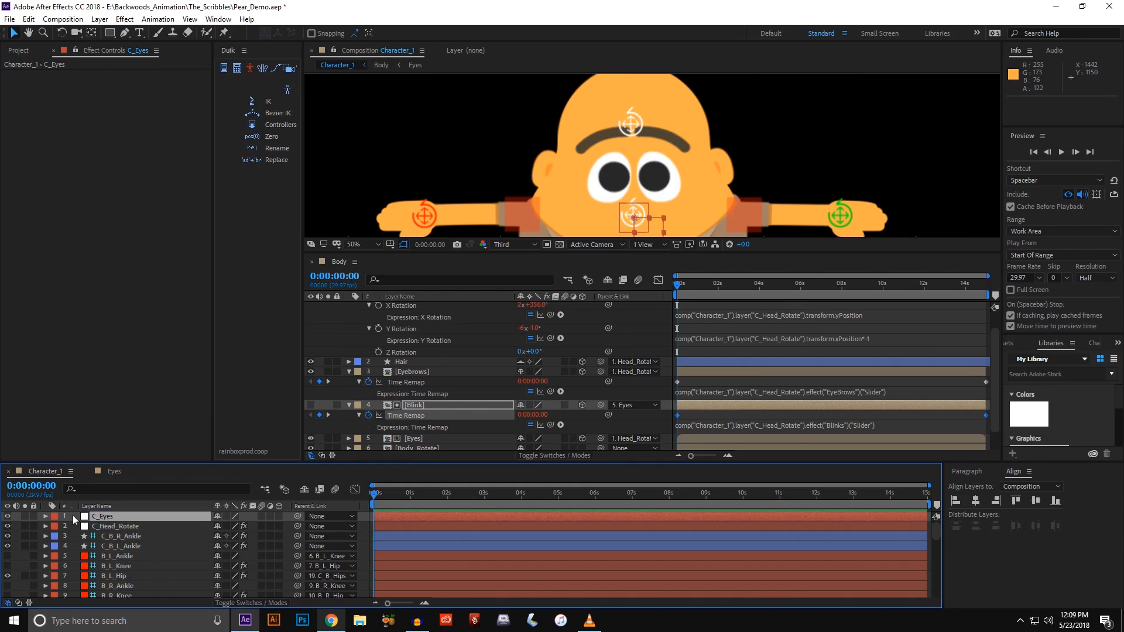
pyautogui.click(46, 516)
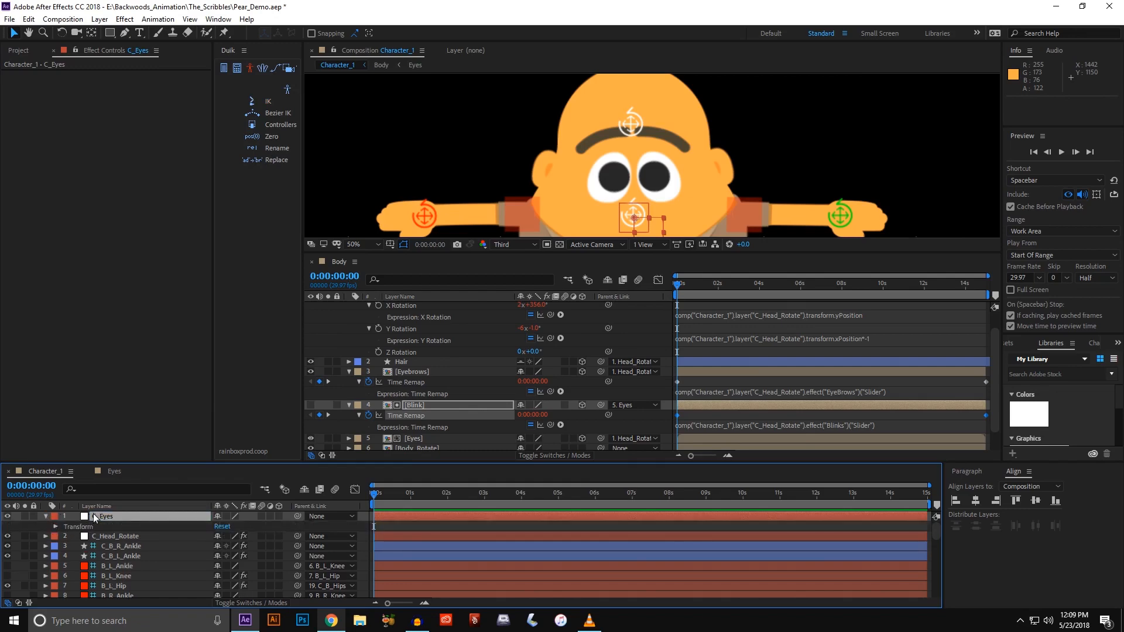
pyautogui.press('p')
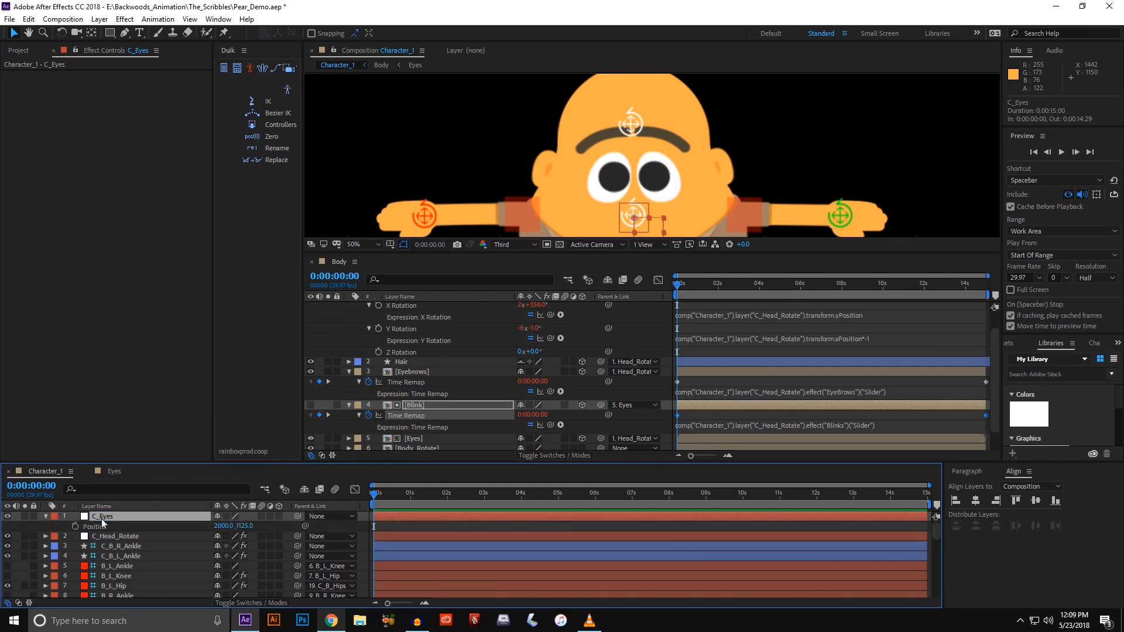
# - Open the Eyes precomposition from the Body timeline and select its Eyes null
pyautogui.scroll(2, 416, 382)
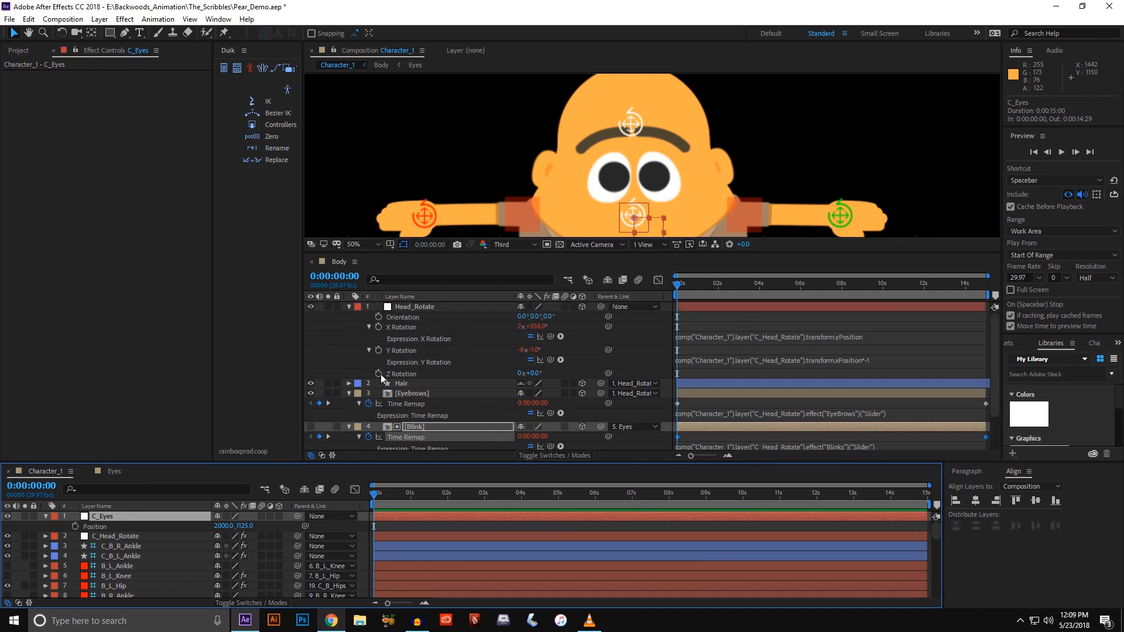
pyautogui.scroll(-4, 402, 399)
pyautogui.click(410, 416)
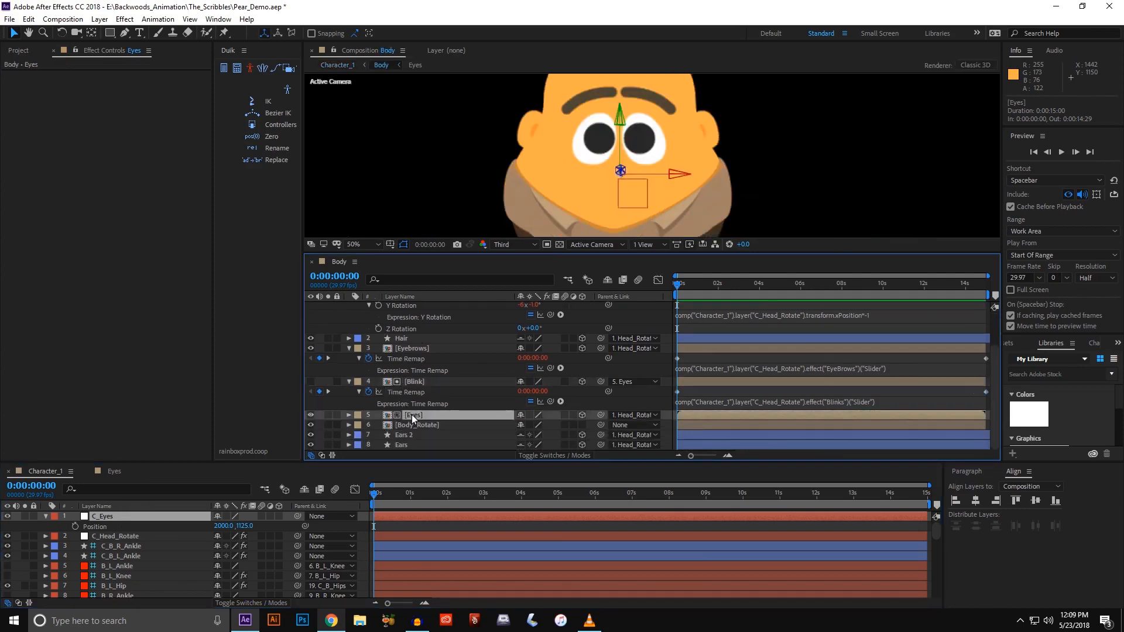
pyautogui.doubleClick(412, 415)
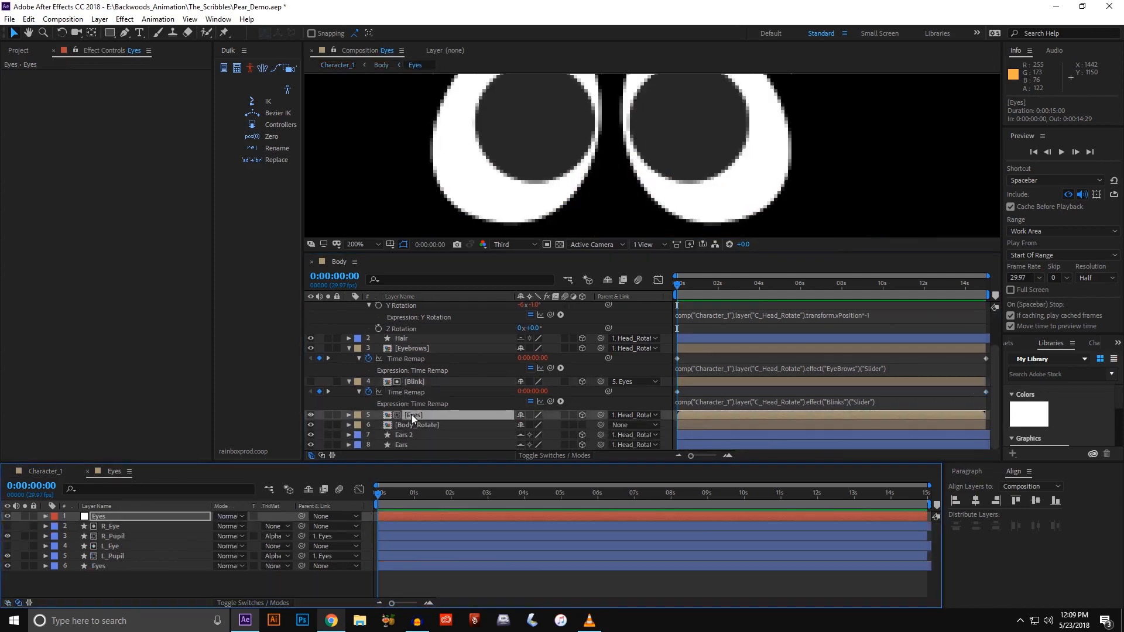
pyautogui.click(113, 518)
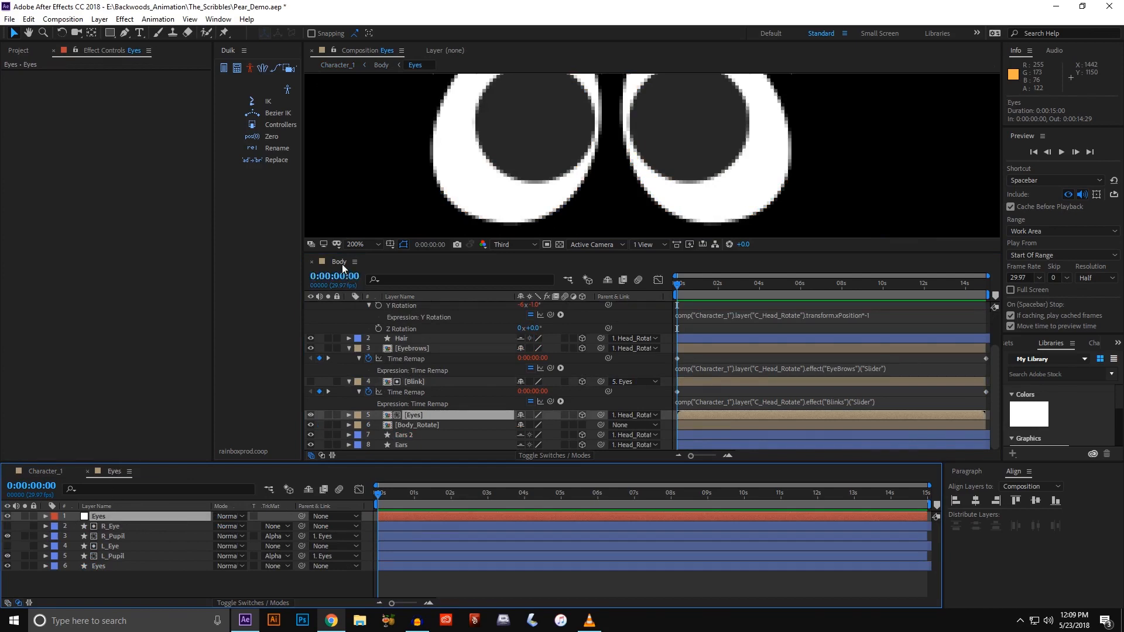
# - Regroup the Body timeline with Character_1 and dock the Eyes timeline as its own panel above them
pyautogui.click(324, 328)
pyautogui.moveTo(339, 262); pyautogui.dragTo(220, 468)
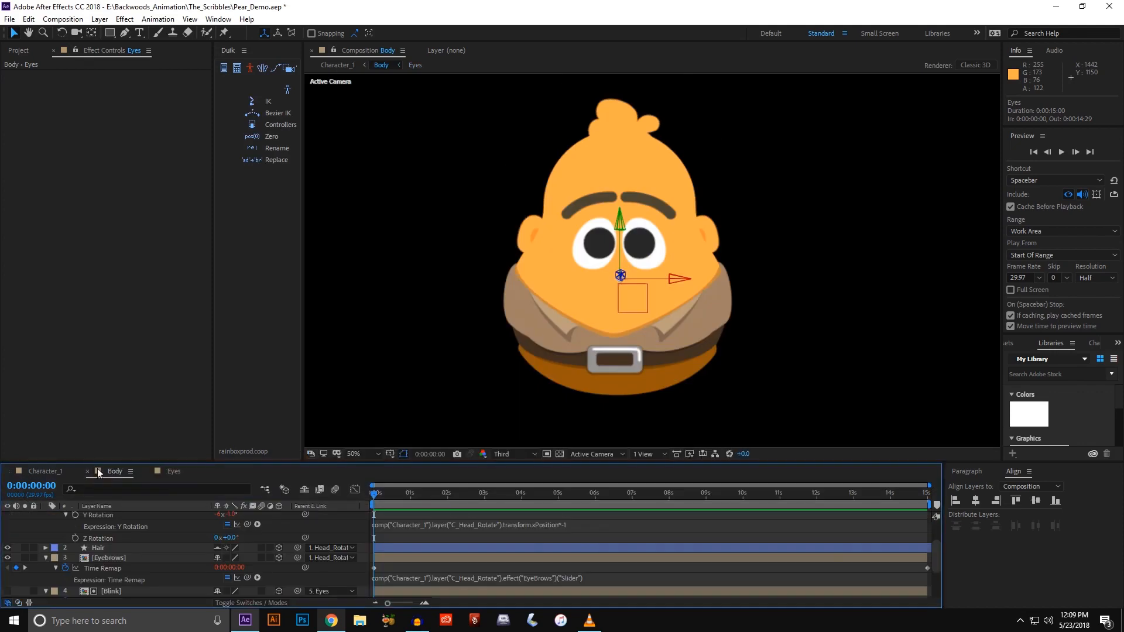
pyautogui.click(166, 472)
pyautogui.moveTo(339, 439); pyautogui.dragTo(341, 439)
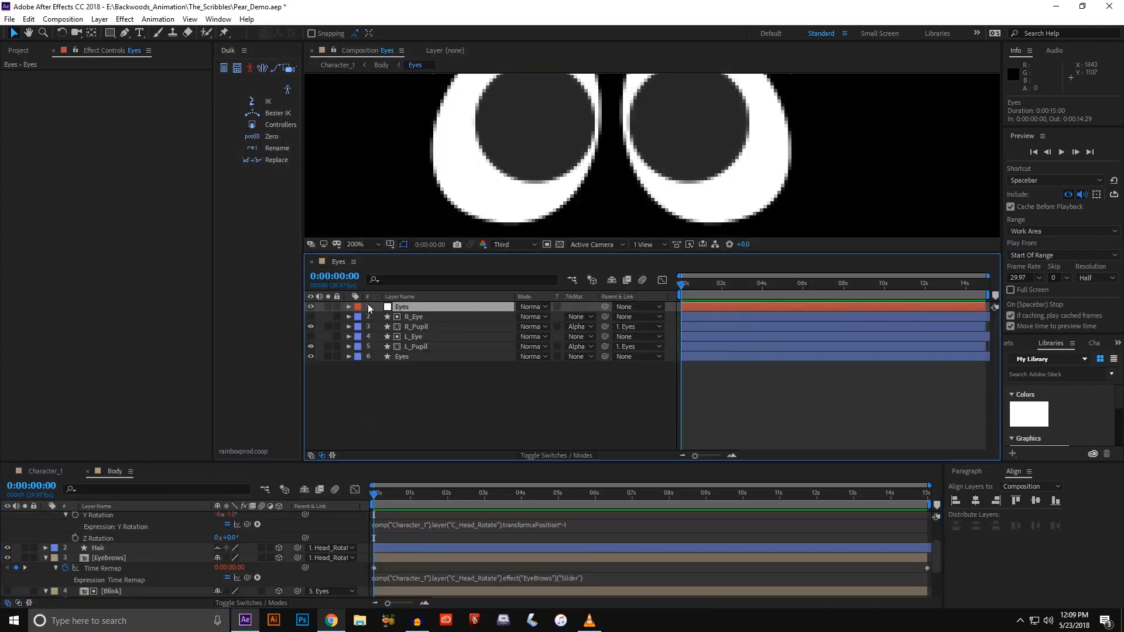
# - Link the Eyes null's Position by expression to the Position of C_Eyes in Character_1
pyautogui.press('p')
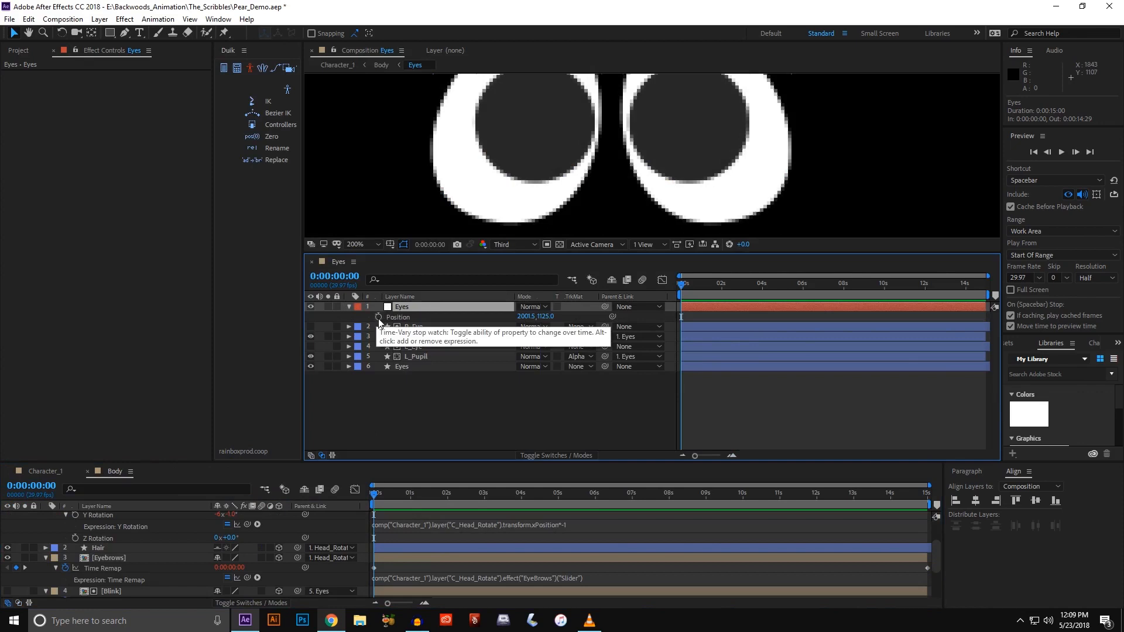
pyautogui.keyDown('alt'); pyautogui.click(379, 319); pyautogui.keyUp('alt')
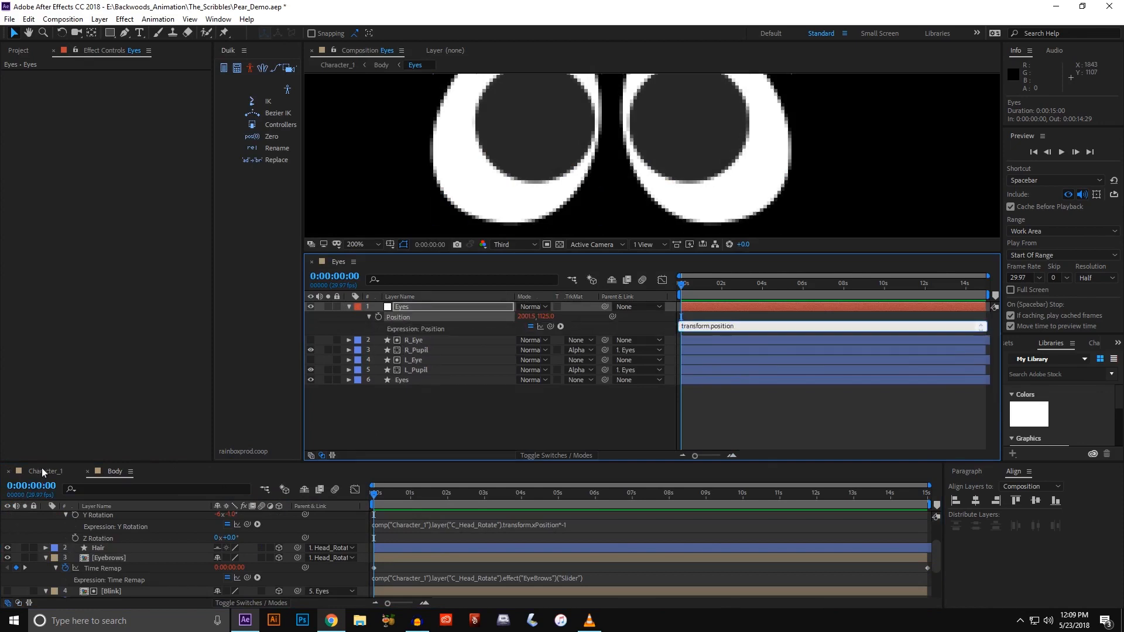
pyautogui.click(43, 471)
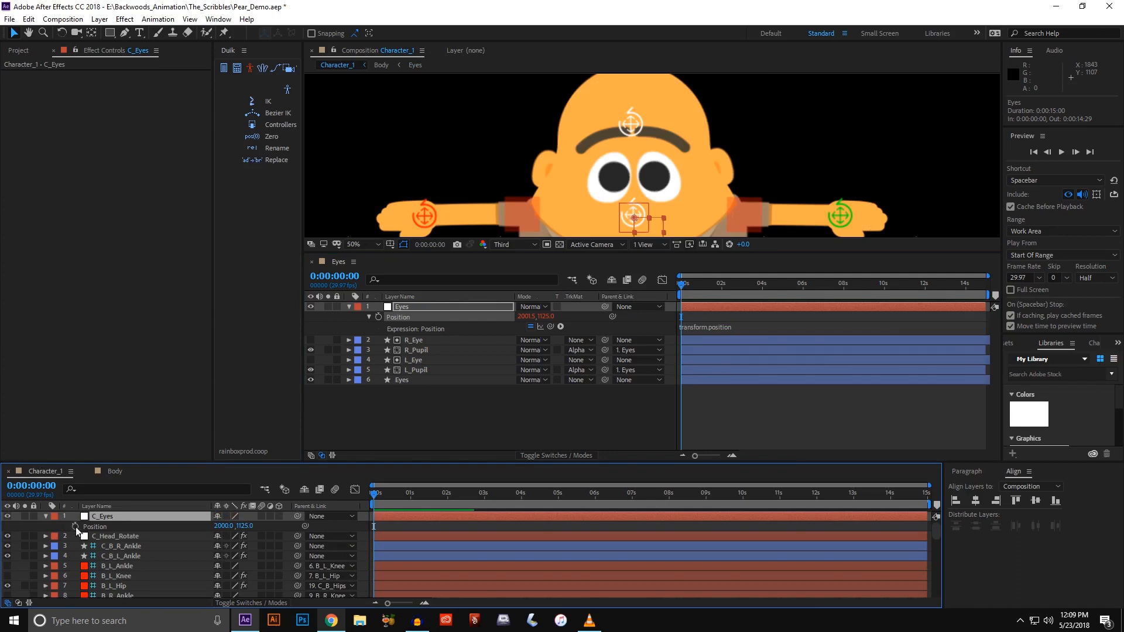
pyautogui.moveTo(550, 327); pyautogui.dragTo(93, 530)
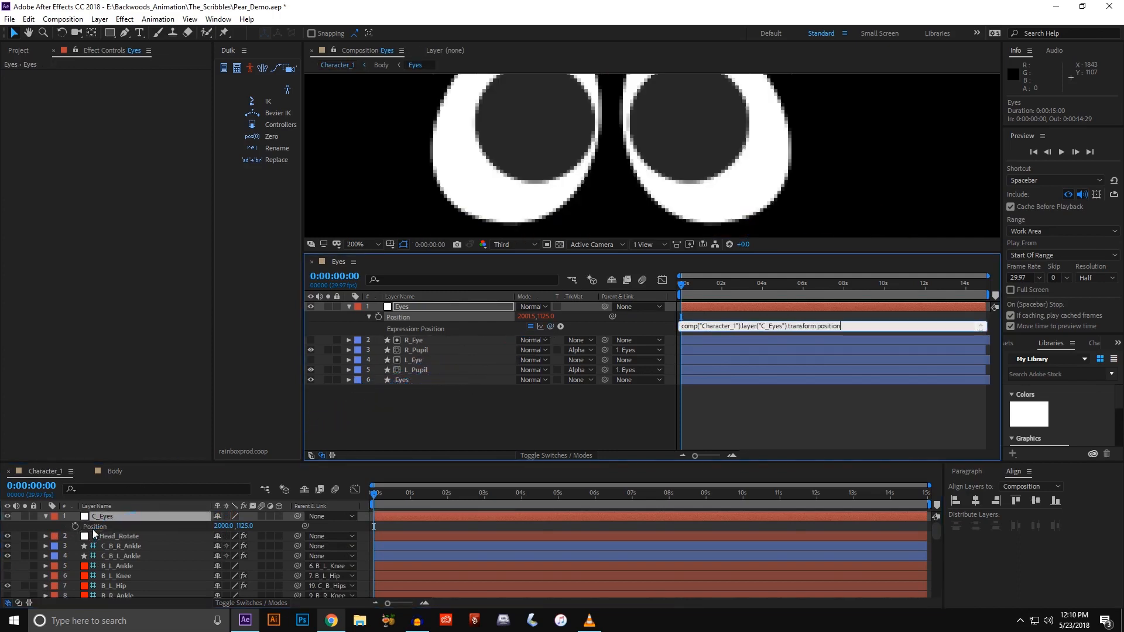
pyautogui.click(105, 522)
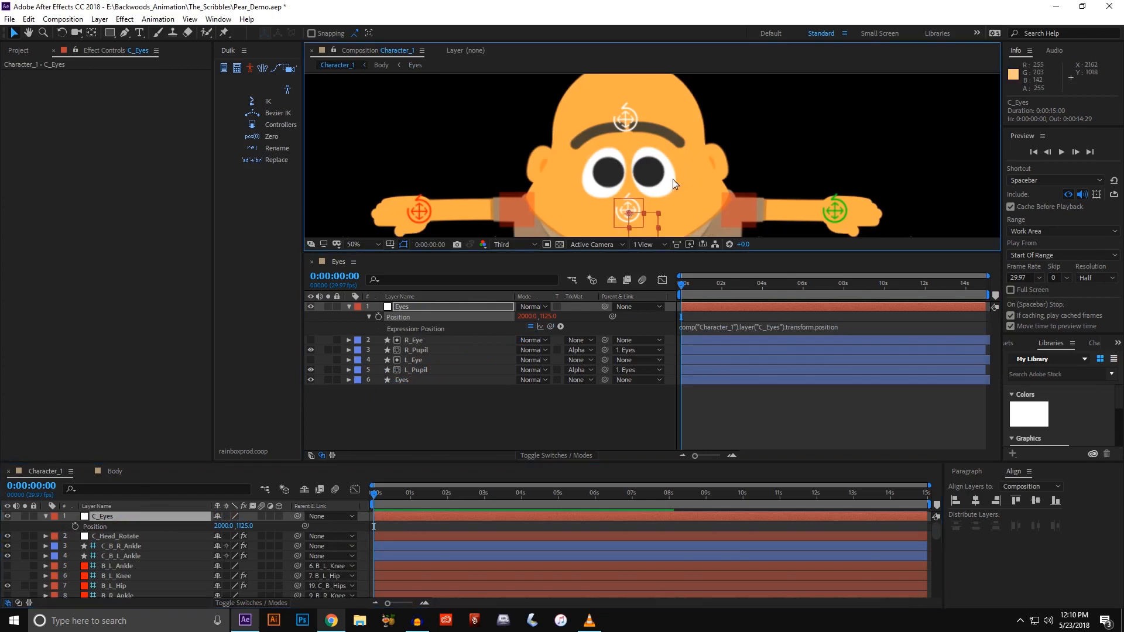
# - Move C_Eyes to about 1996, 1101 to test the pupils, and scale the null down to about 55%
pyautogui.moveTo(628, 219)
pyautogui.mouseDown()
pyautogui.moveTo(616, 204)
pyautogui.moveTo(612, 222)
pyautogui.moveTo(638, 224)
pyautogui.moveTo(616, 205)
pyautogui.mouseUp()
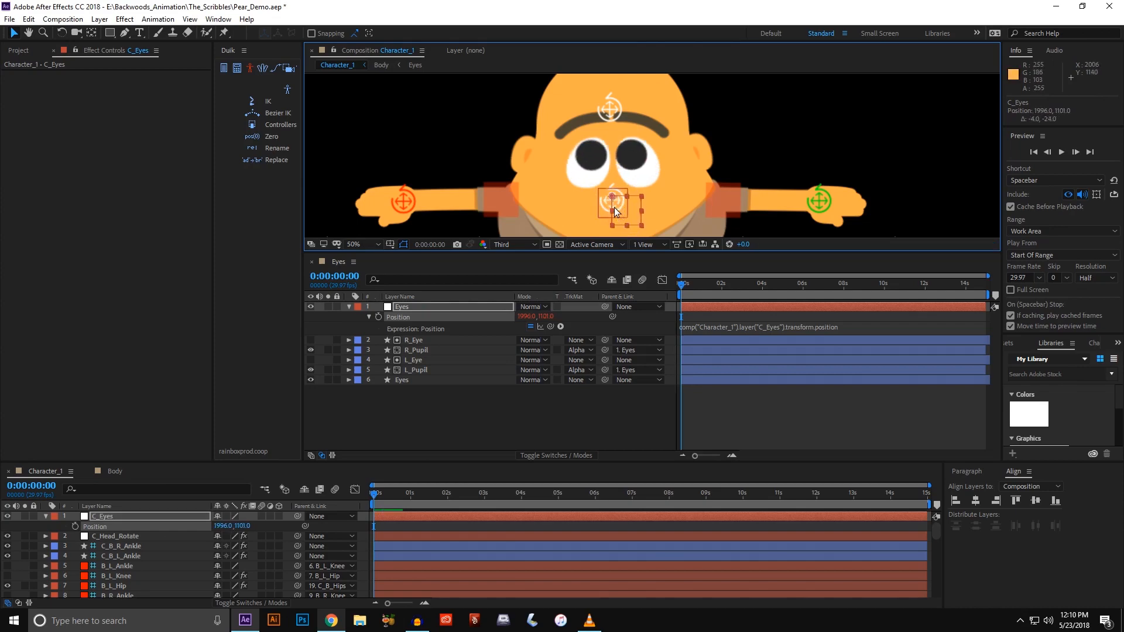
pyautogui.scroll(3, 616, 205)
pyautogui.moveTo(617, 234); pyautogui.dragTo(595, 201)
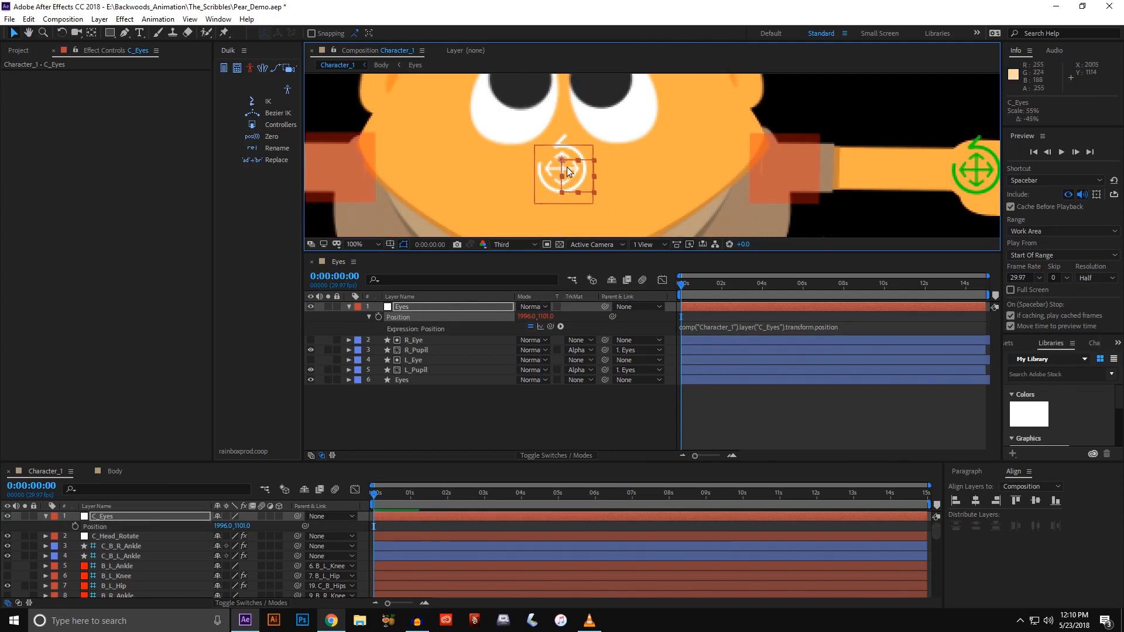
# - Move C_Eyes's anchor point to the centre of the null with snapping turned on
pyautogui.press('y')
pyautogui.moveTo(562, 160); pyautogui.dragTo(580, 183)
pyautogui.click(273, 33)
pyautogui.scroll(2, 577, 180)
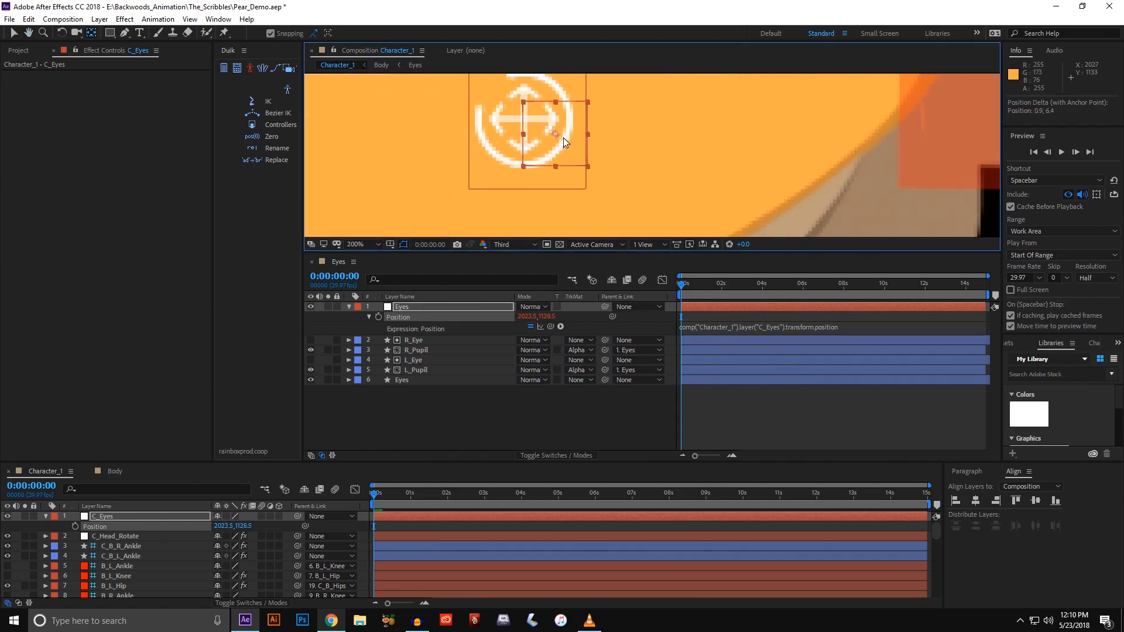
pyautogui.scroll(-2, 564, 138)
pyautogui.press('v')
# - Centre C_Eyes horizontally in the composition and nudge it down to about 2000, 1129.8
pyautogui.click(975, 502)
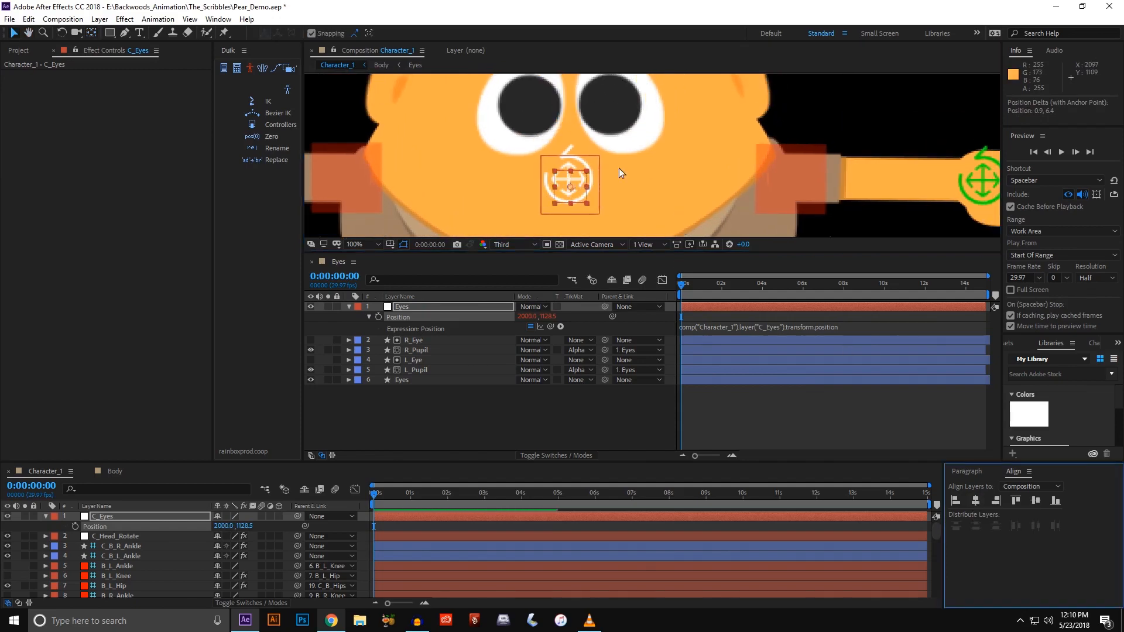
pyautogui.scroll(3, 598, 159)
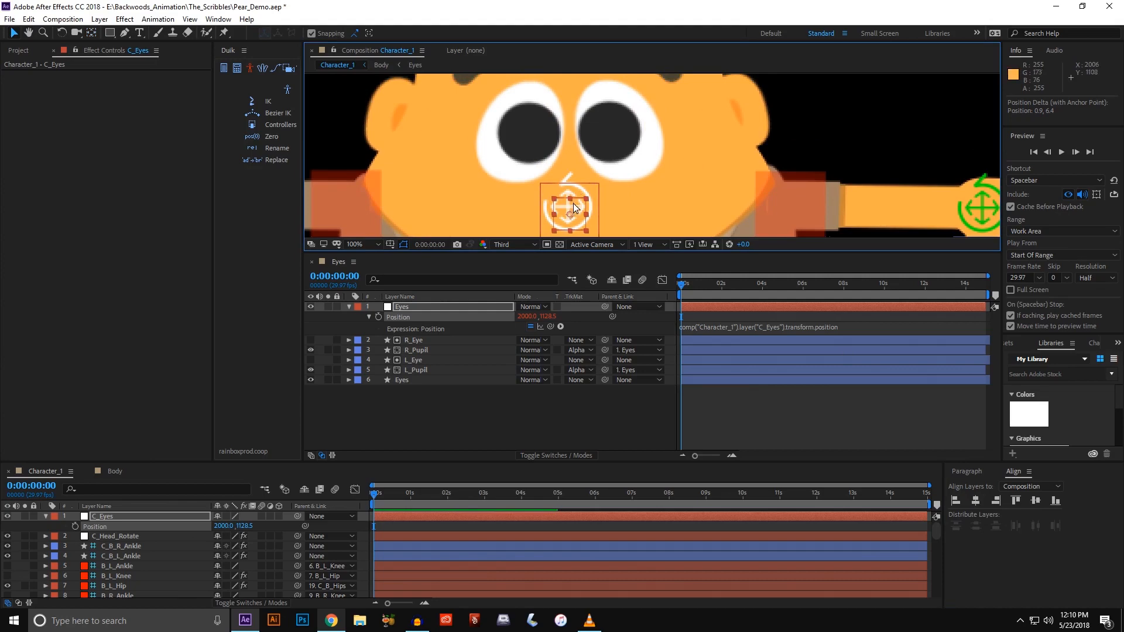
pyautogui.moveTo(575, 212)
pyautogui.mouseDown()
pyautogui.moveTo(556, 192)
pyautogui.moveTo(572, 219)
pyautogui.mouseUp()
pyautogui.click(976, 501)
pyautogui.scroll(-2, 631, 176)
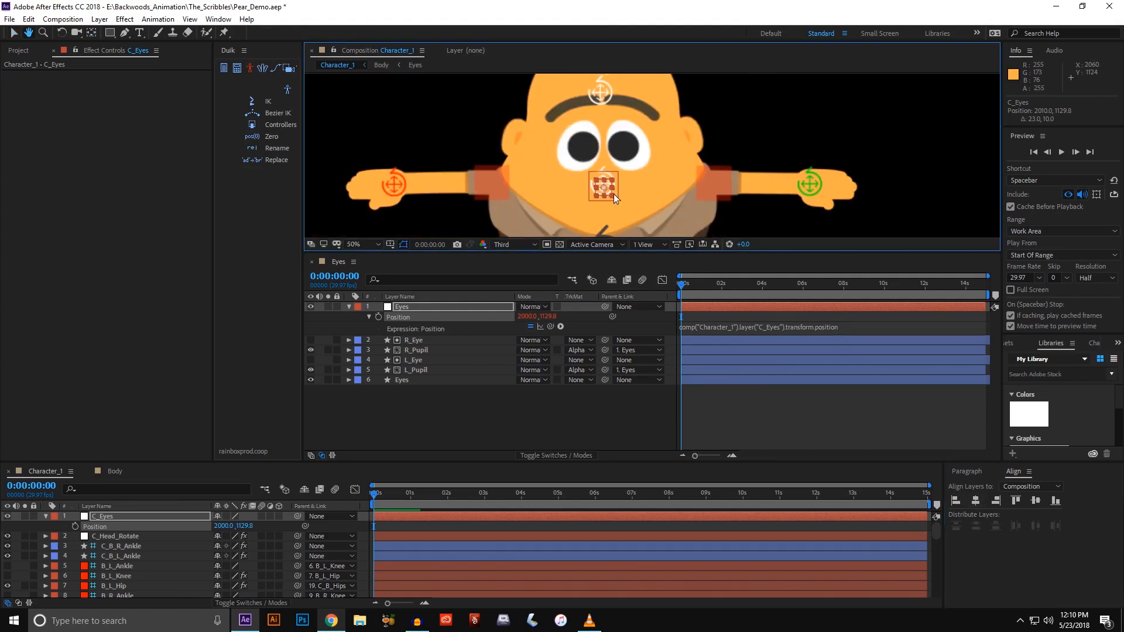
# - Return the Eyes timeline to the Character_1 timeline group and close it
pyautogui.moveTo(338, 261); pyautogui.dragTo(86, 486)
pyautogui.click(88, 472)
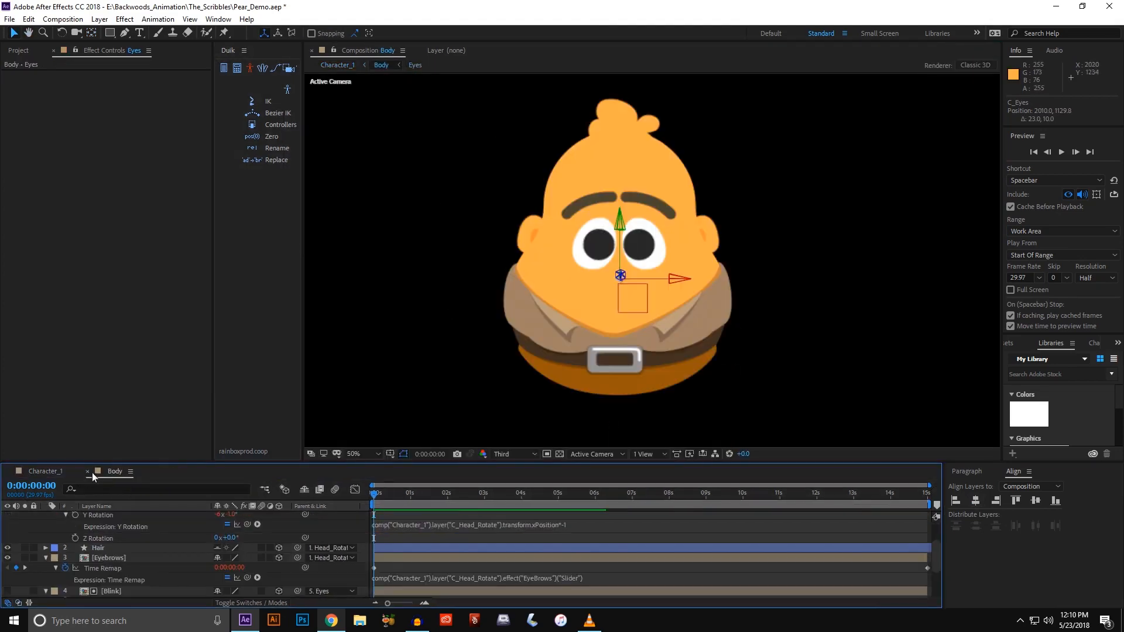
# - In Character_1, move C_Head_Rotate to about 2179, 1074 to test the head turn, and undo the move
pyautogui.click(41, 471)
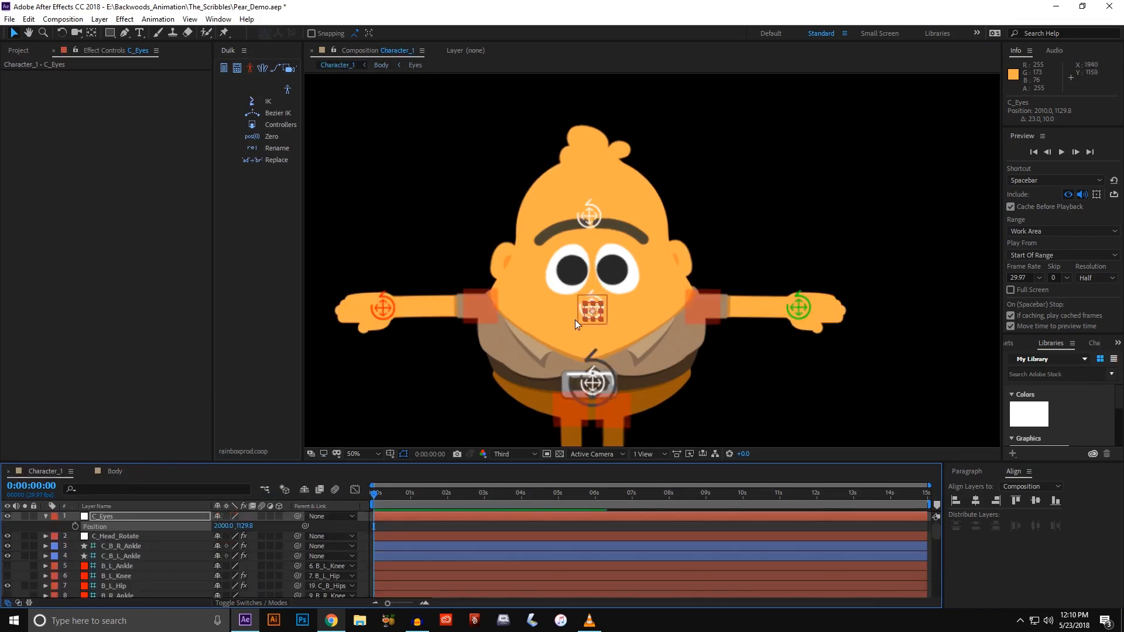
pyautogui.moveTo(563, 328); pyautogui.dragTo(594, 301)
pyautogui.click(589, 302)
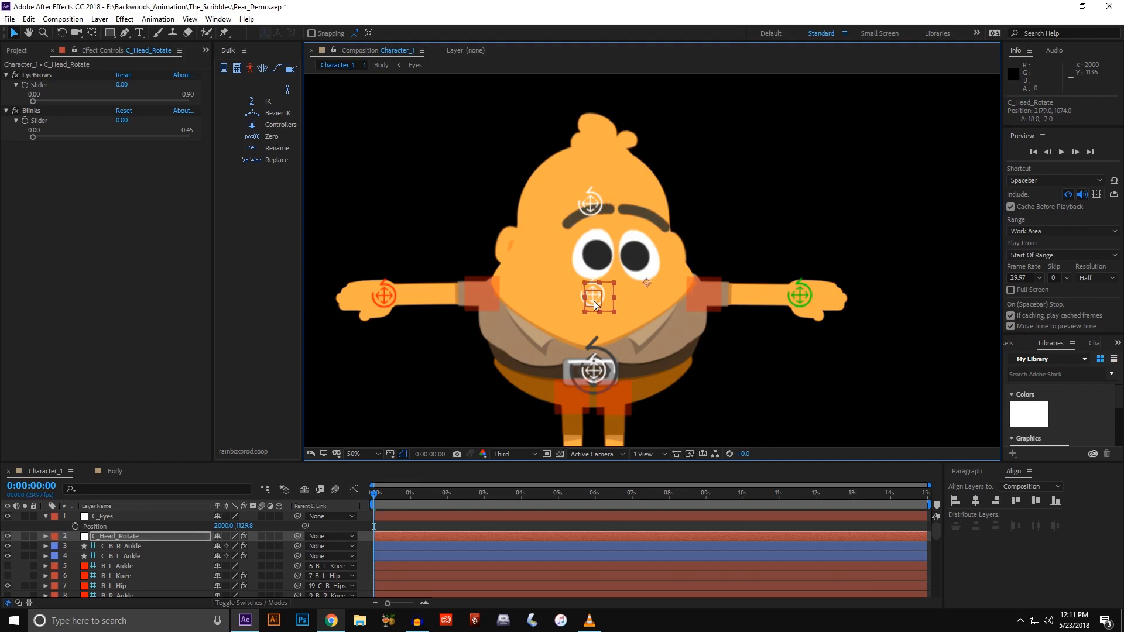
pyautogui.hotkey('ctrl', 'z')
pyautogui.click(402, 358)
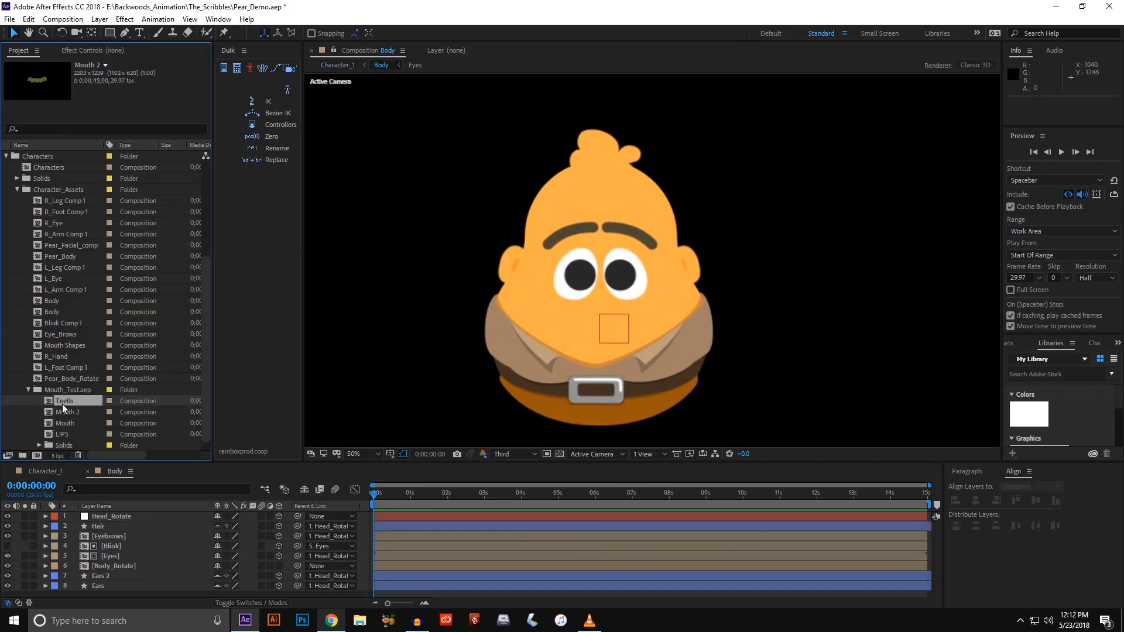
# - Add the Teeth composition from Mouth_Test.aep to Body between Eyes and Body_Rotate, and open it
pyautogui.click(65, 391)
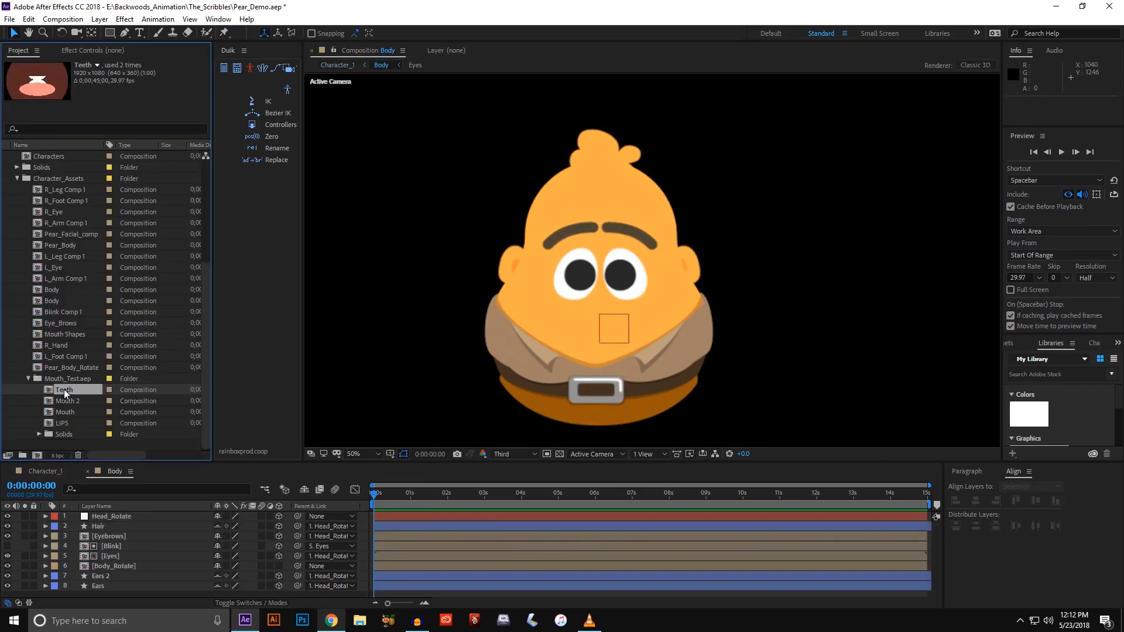
pyautogui.moveTo(65, 389); pyautogui.dragTo(76, 562)
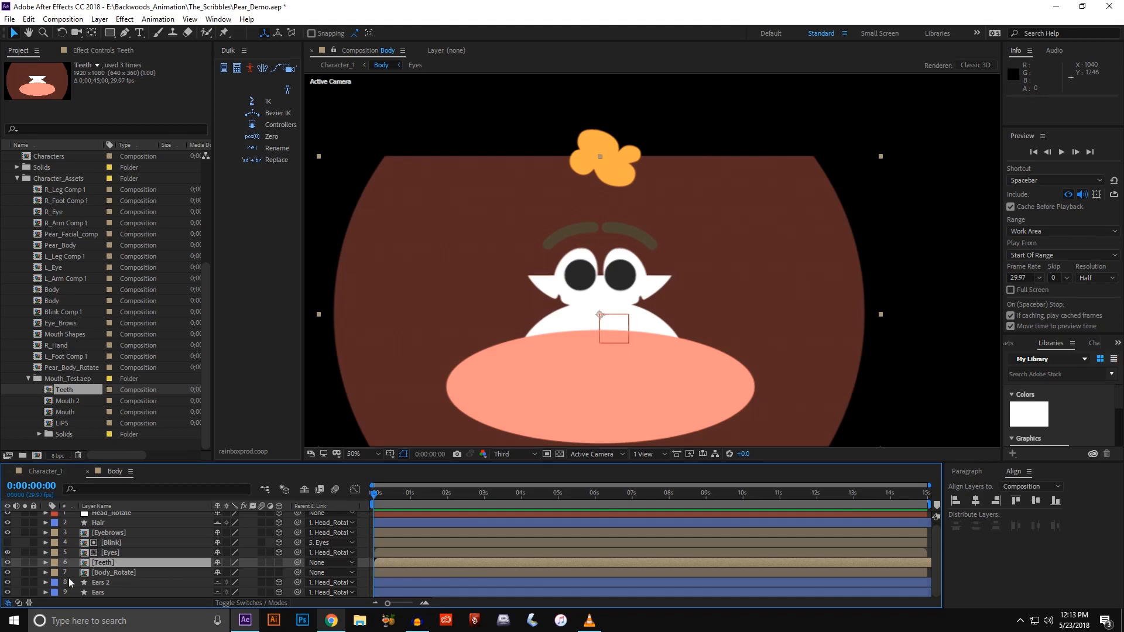
pyautogui.doubleClick(104, 564)
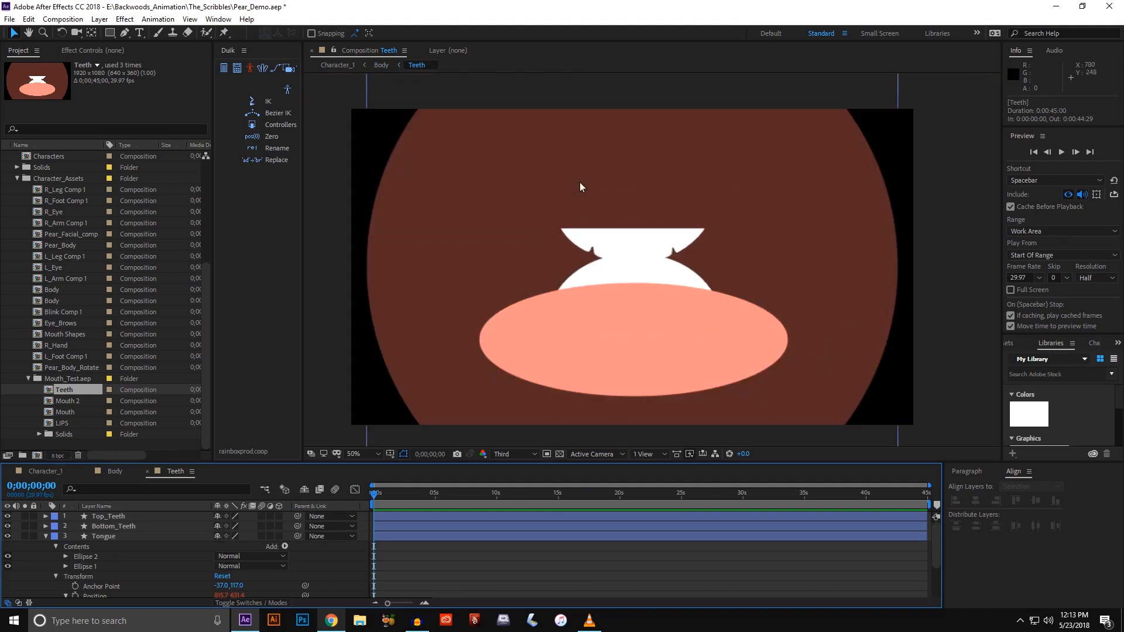
pyautogui.press('v')
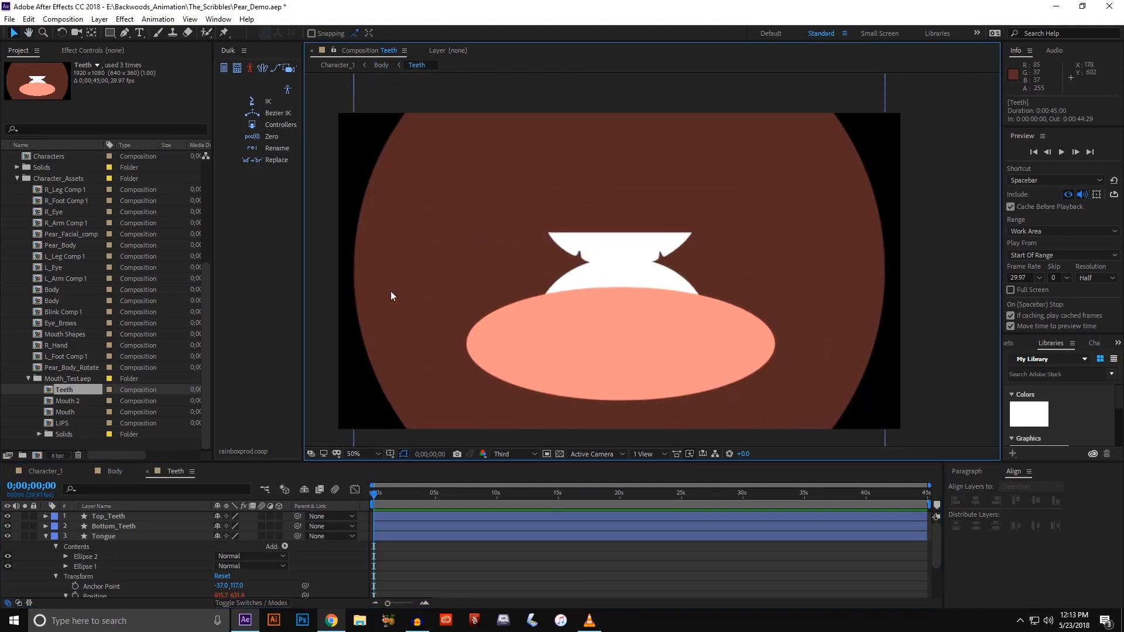
# - Check the frame size and duration in the Teeth composition's settings without changing them
pyautogui.click(63, 18)
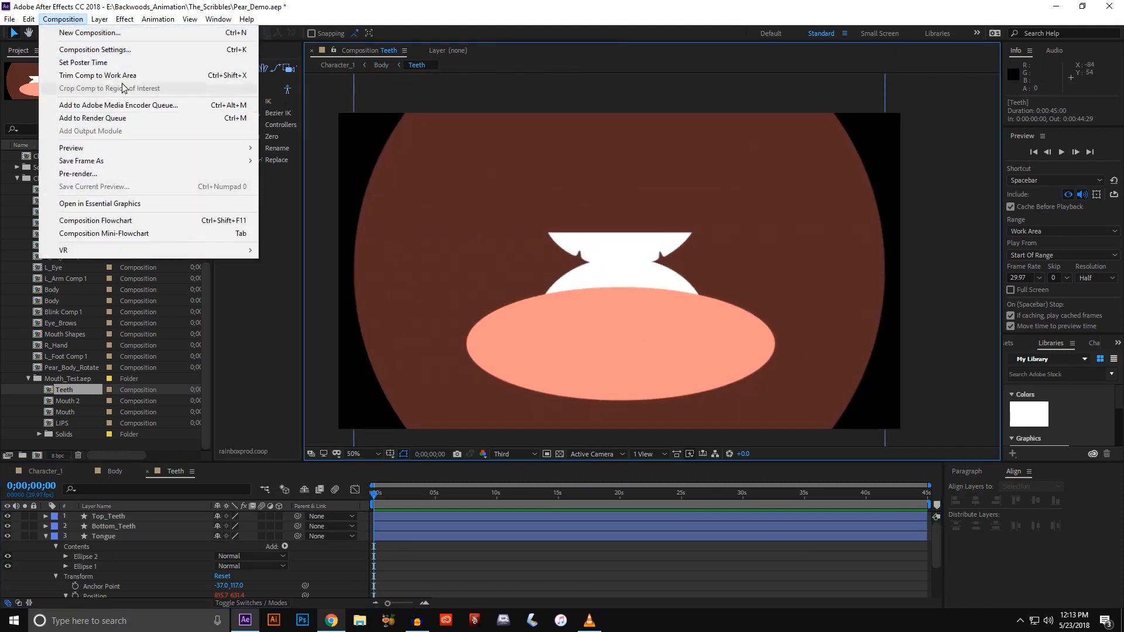
pyautogui.click(95, 49)
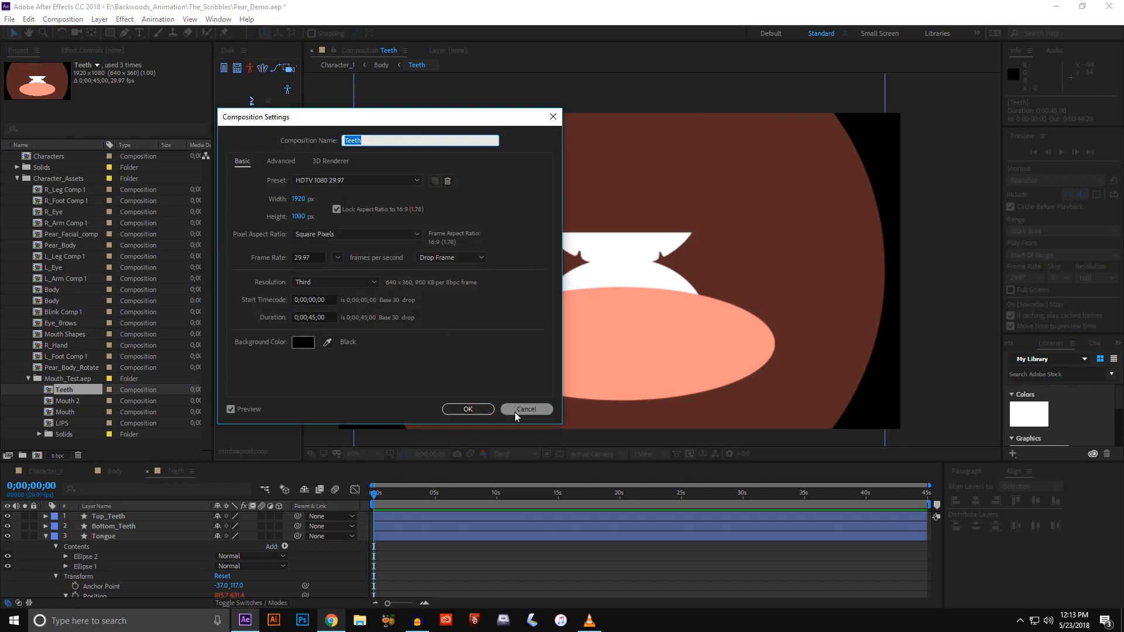
pyautogui.click(525, 410)
pyautogui.click(490, 386)
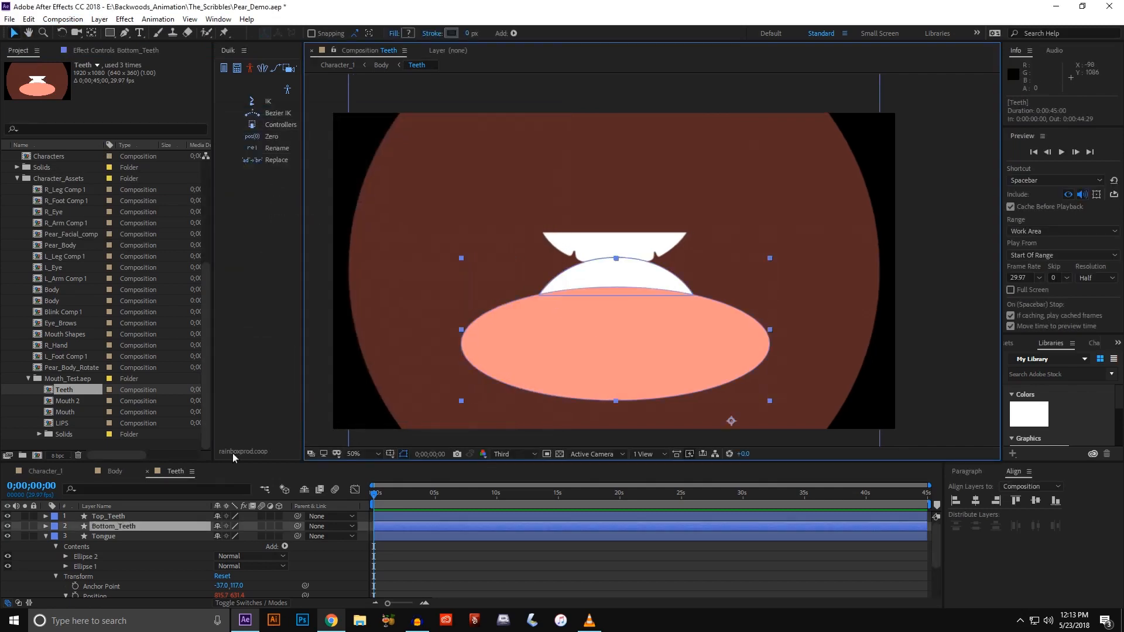
# - Collapse the Tongue layer's properties, undo a small test move of Top_Teeth, and lock the Top_Teeth layer
pyautogui.click(46, 536)
pyautogui.click(107, 517)
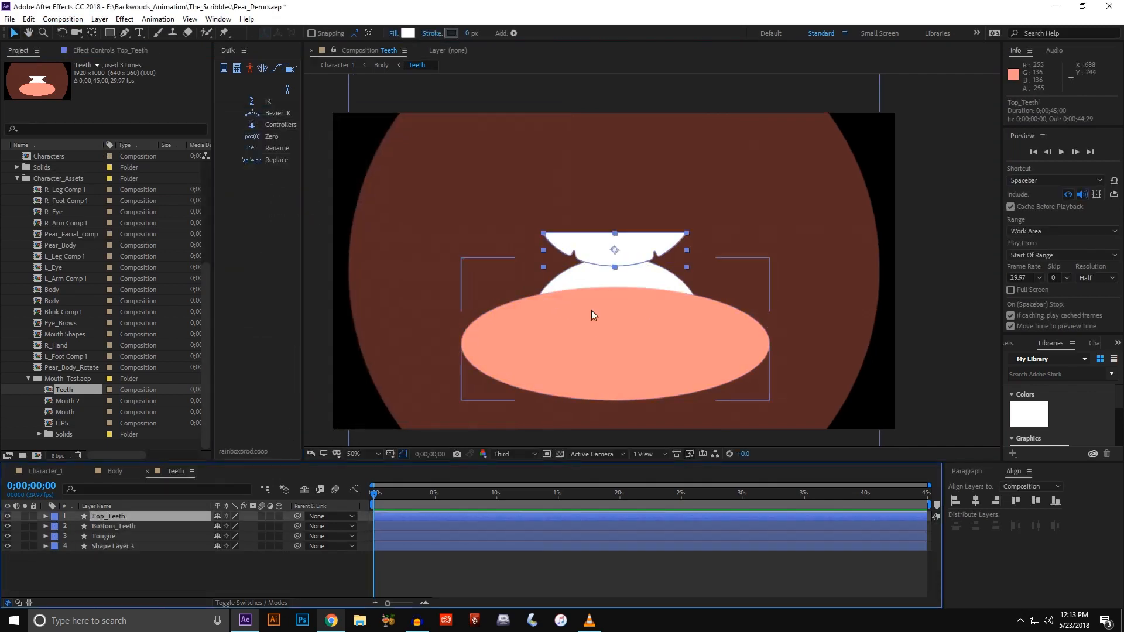
pyautogui.moveTo(627, 249); pyautogui.dragTo(626, 249)
pyautogui.hotkey('ctrl', 'z')
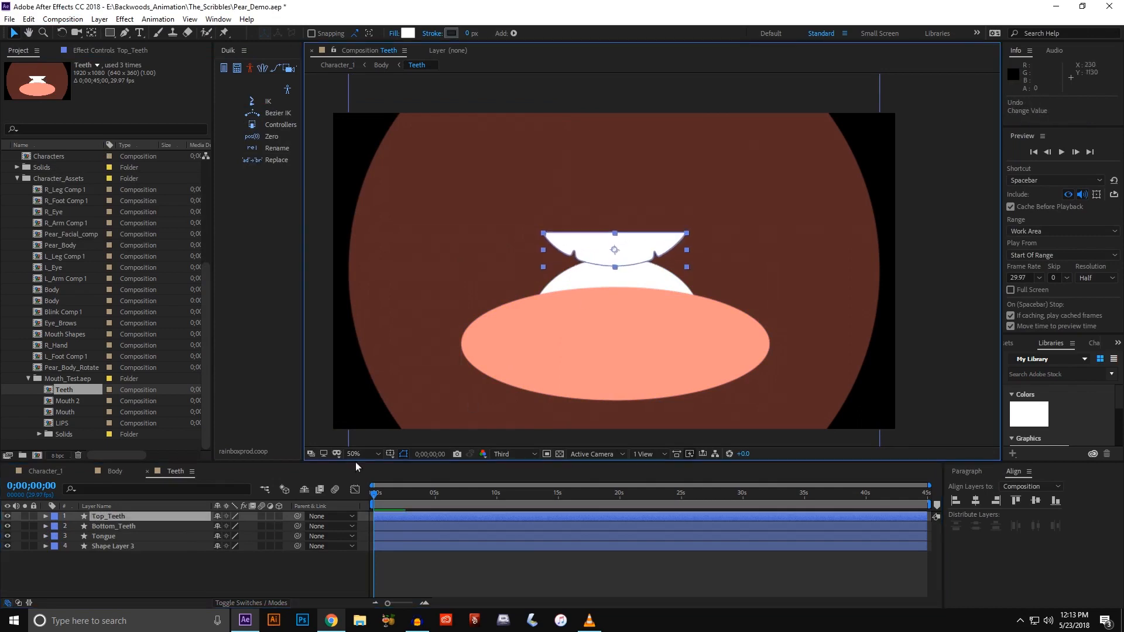
pyautogui.click(34, 517)
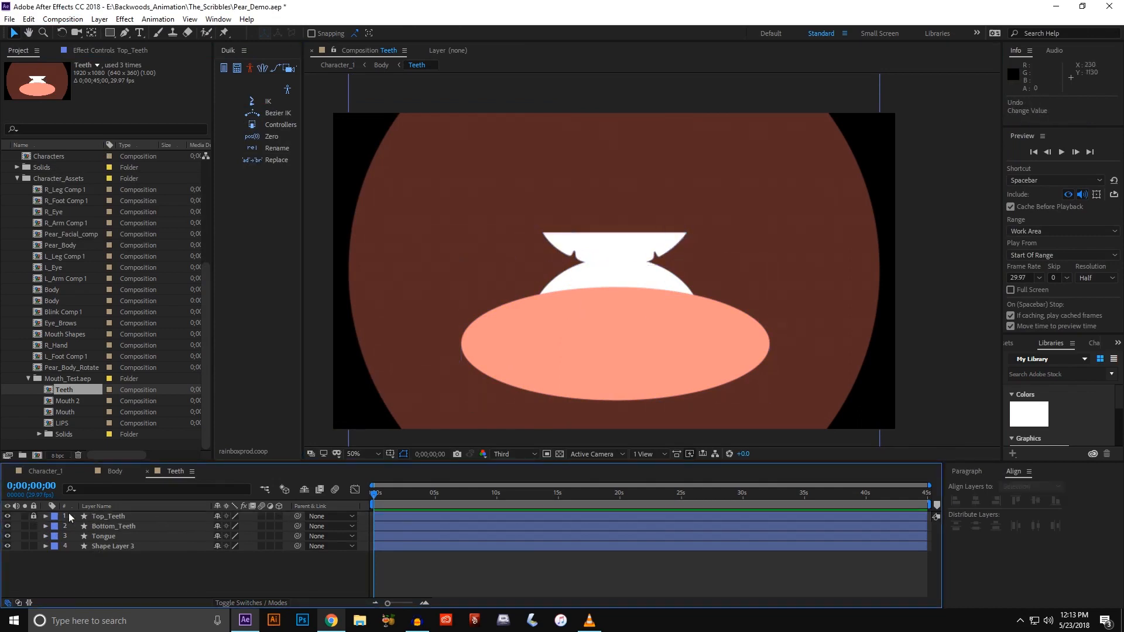
# - Examine the shapes that belong to the Bottom_Teeth and Tongue layers
pyautogui.click(98, 528)
pyautogui.moveTo(637, 312); pyautogui.dragTo(614, 282)
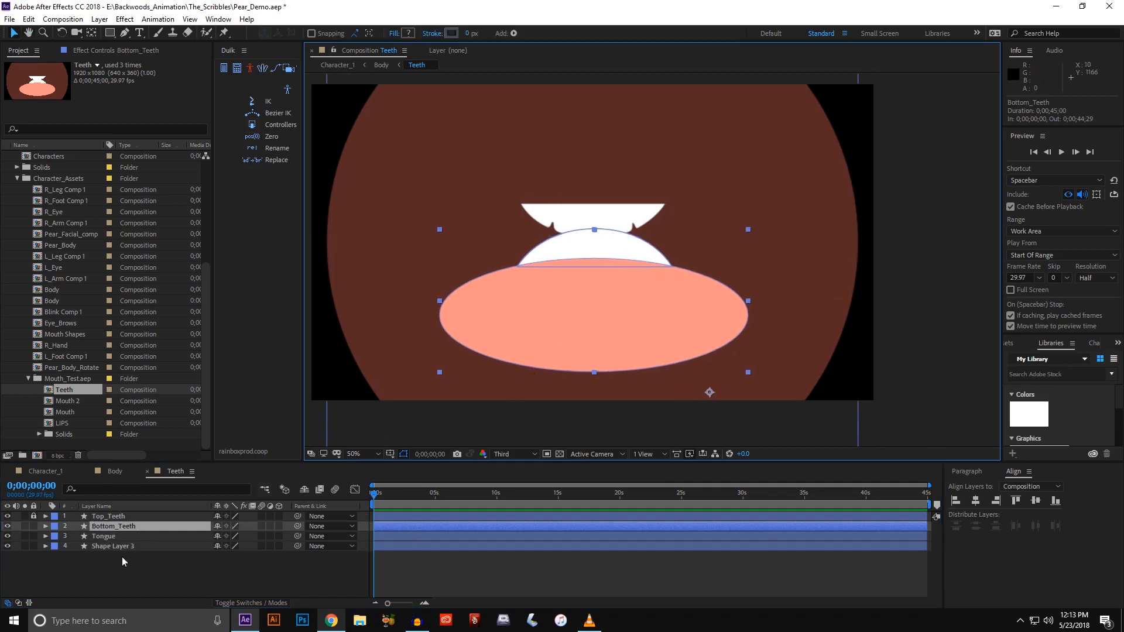
pyautogui.click(106, 537)
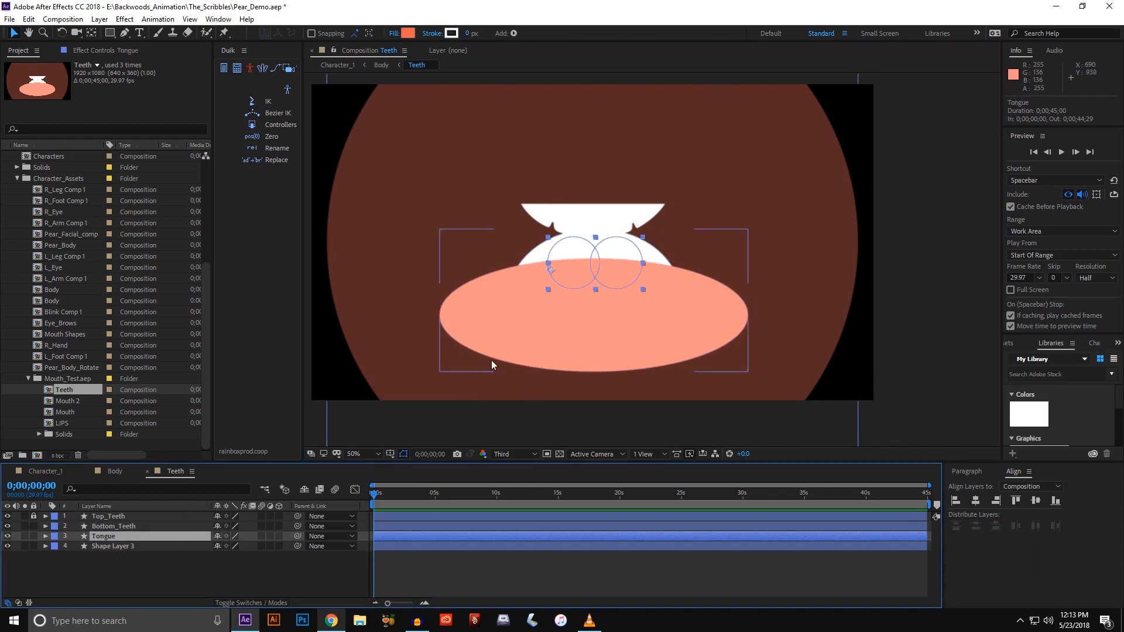
# - Undo a test move of Shape Layer 3, the dark circle behind the teeth, and delete the layer
pyautogui.click(130, 545)
pyautogui.moveTo(542, 200); pyautogui.dragTo(572, 252)
pyautogui.hotkey('ctrl', 'z')
pyautogui.scroll(-2, 582, 276)
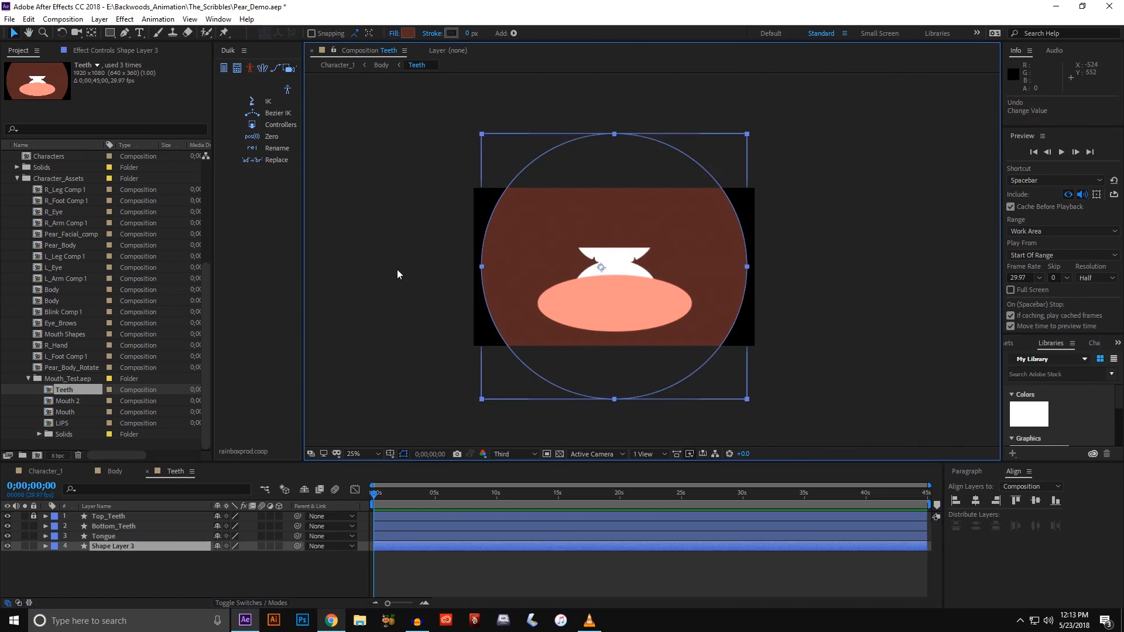
pyautogui.press('Delete')
# - Create a composition-sized solid coloured 7B3F3F and place it beneath the Tongue layer as the mouth background
pyautogui.click(100, 19)
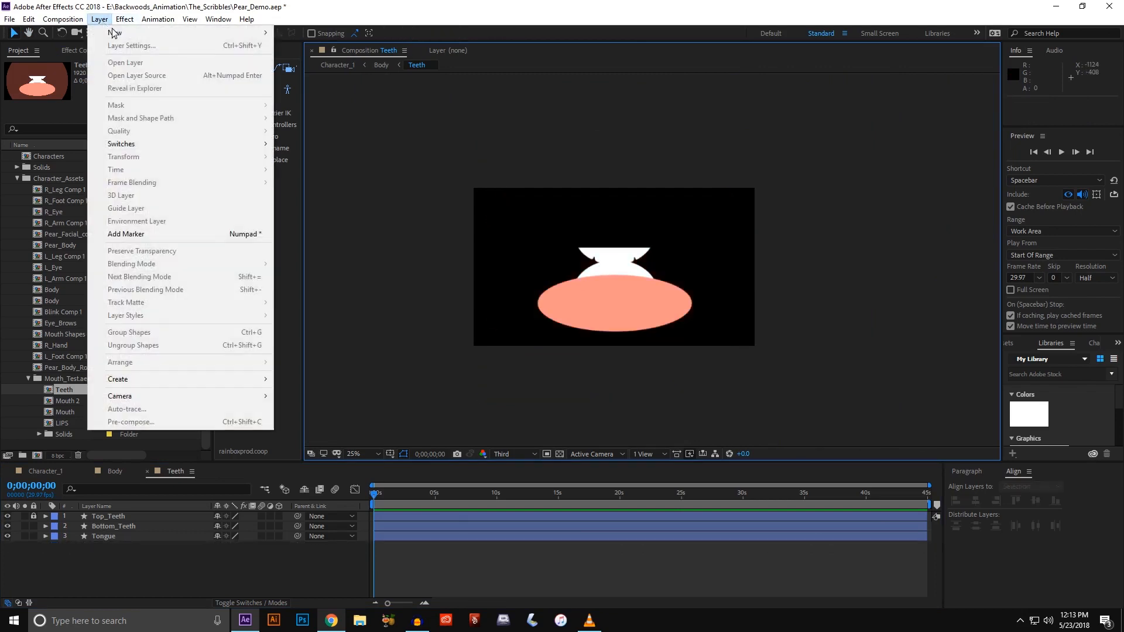
pyautogui.moveTo(261, 33)
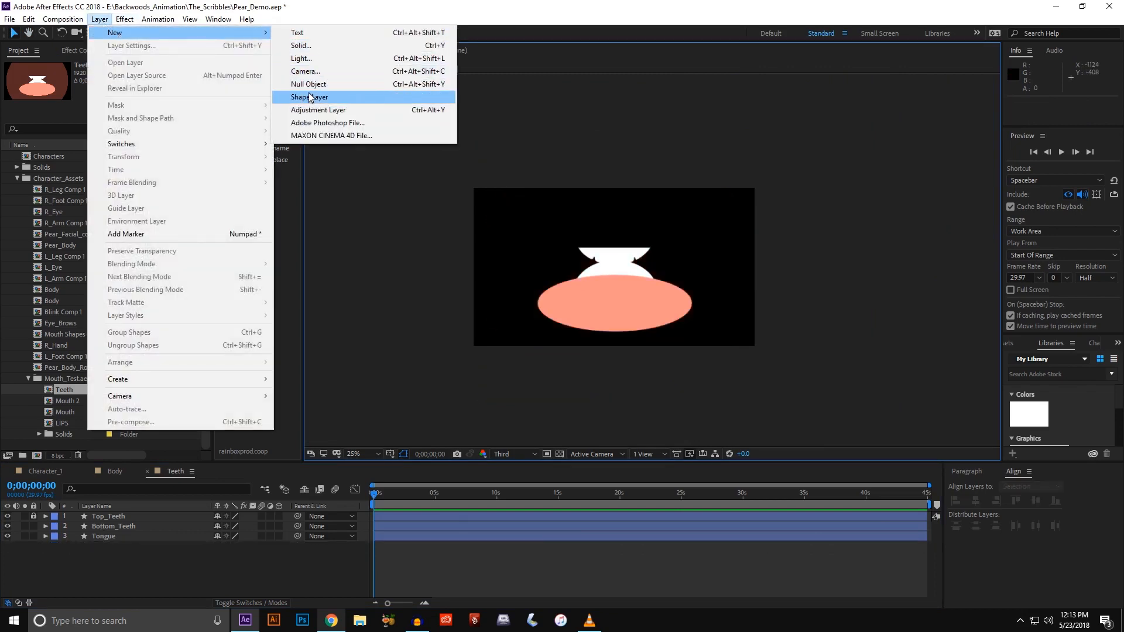
pyautogui.click(301, 45)
pyautogui.click(656, 326)
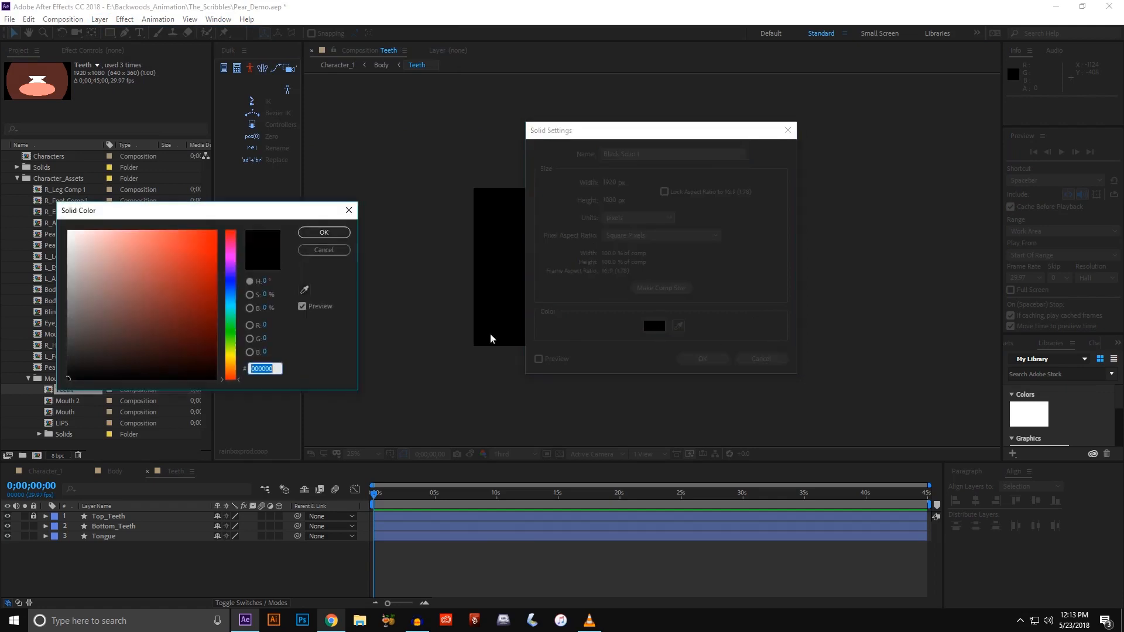
pyautogui.moveTo(196, 306); pyautogui.dragTo(139, 308)
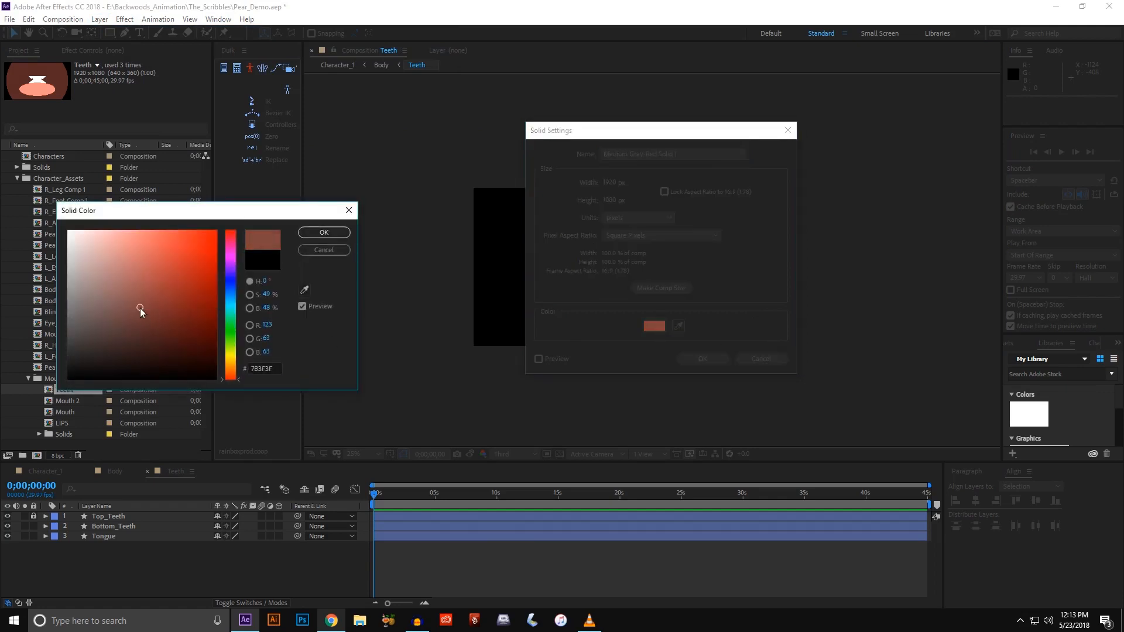
pyautogui.click(324, 233)
pyautogui.click(703, 359)
pyautogui.moveTo(99, 518); pyautogui.dragTo(180, 599)
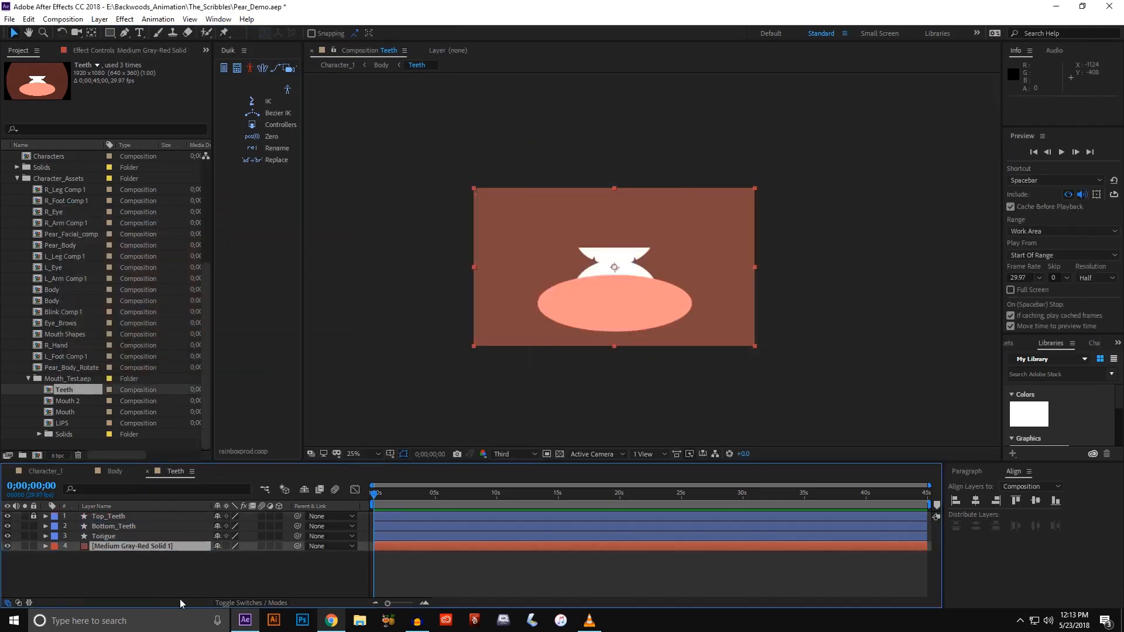
# - Return to the Body composition and add the LIPS composition directly above the Teeth layer
pyautogui.scroll(2, 567, 263)
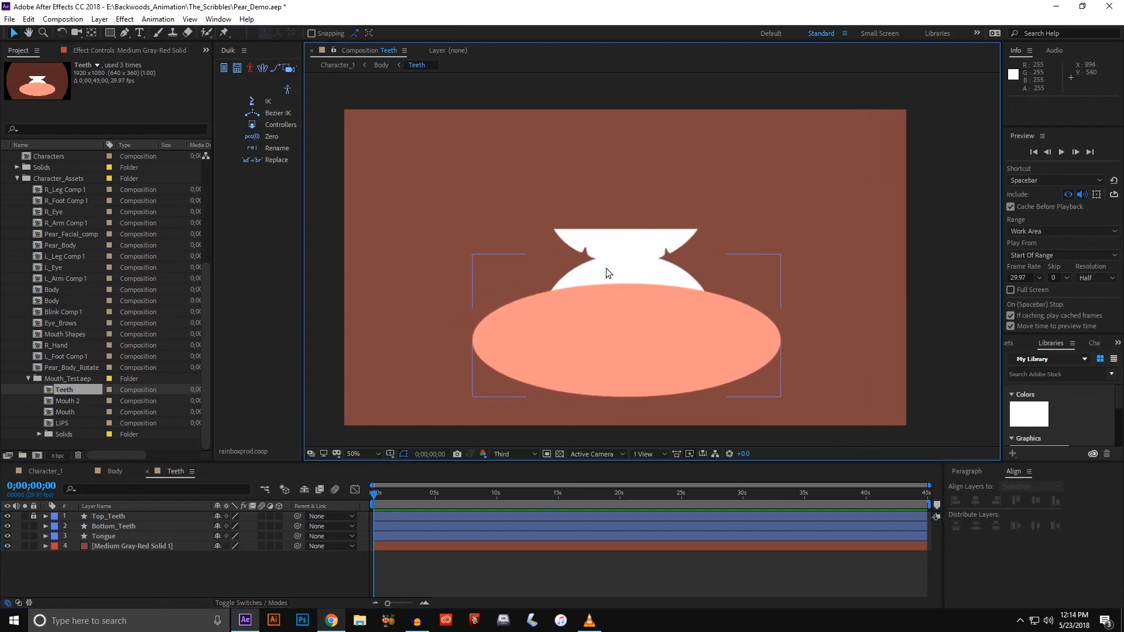
pyautogui.click(115, 471)
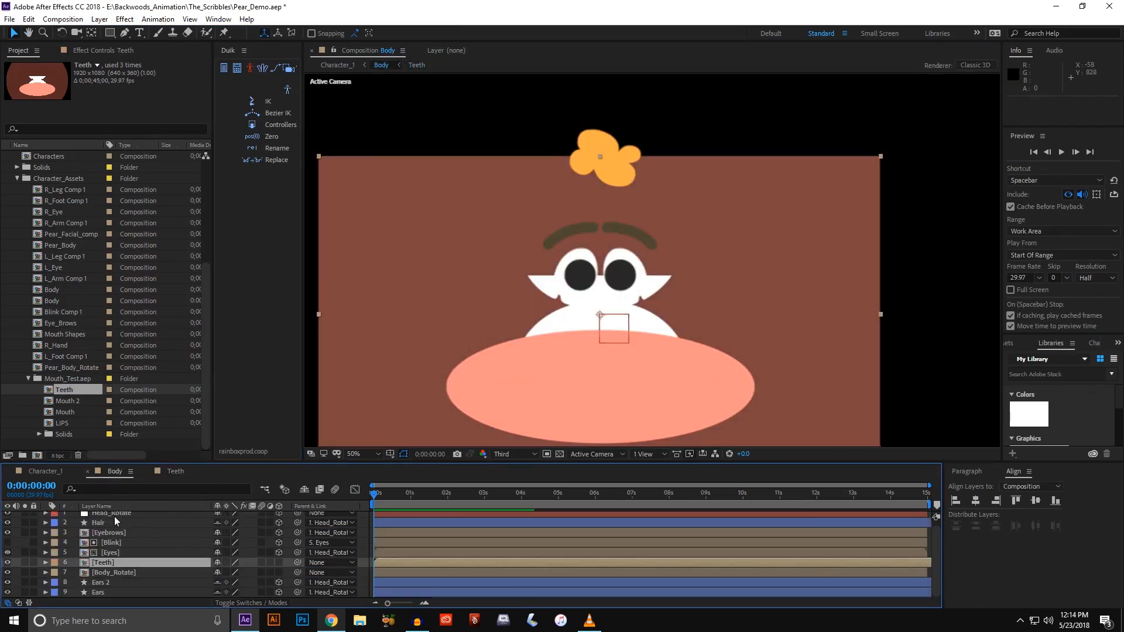
pyautogui.click(101, 562)
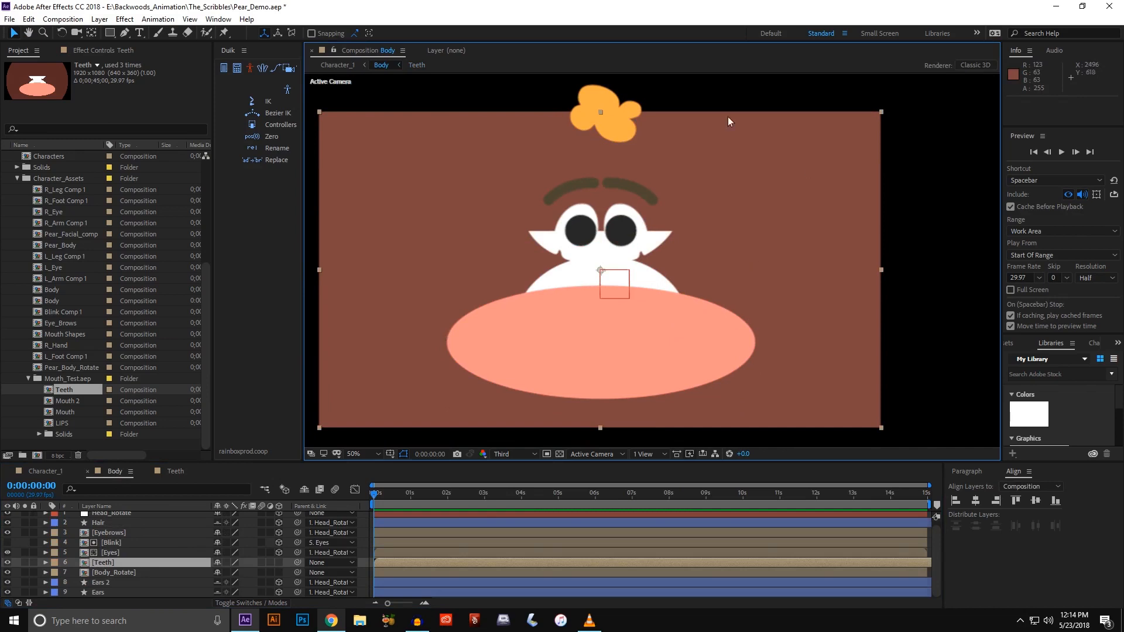
pyautogui.click(72, 409)
pyautogui.click(69, 401)
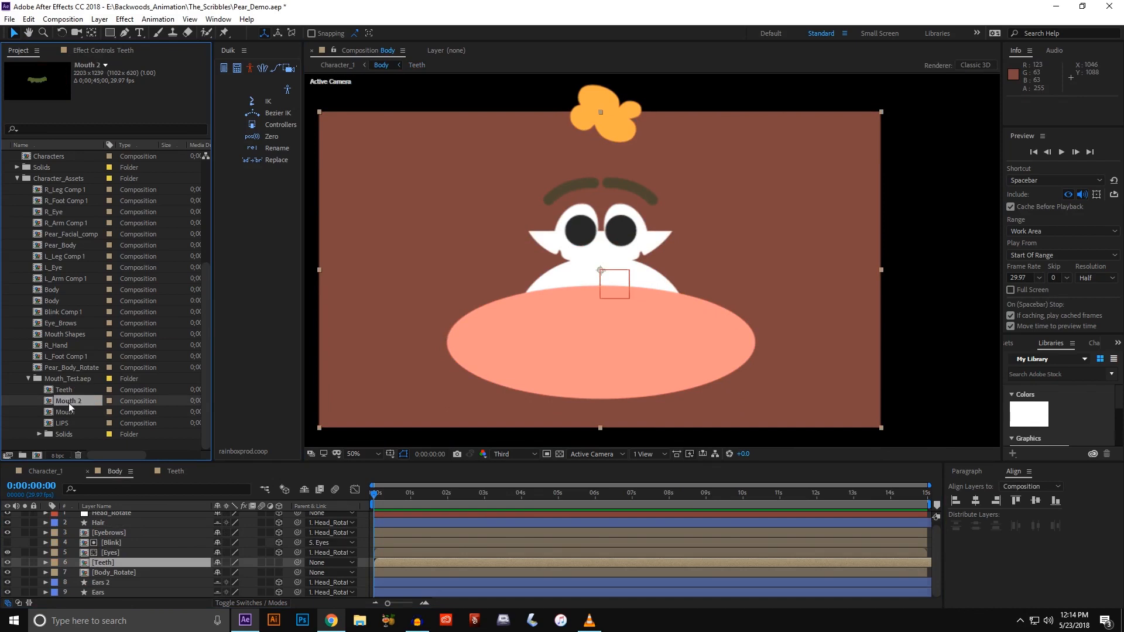
pyautogui.click(66, 423)
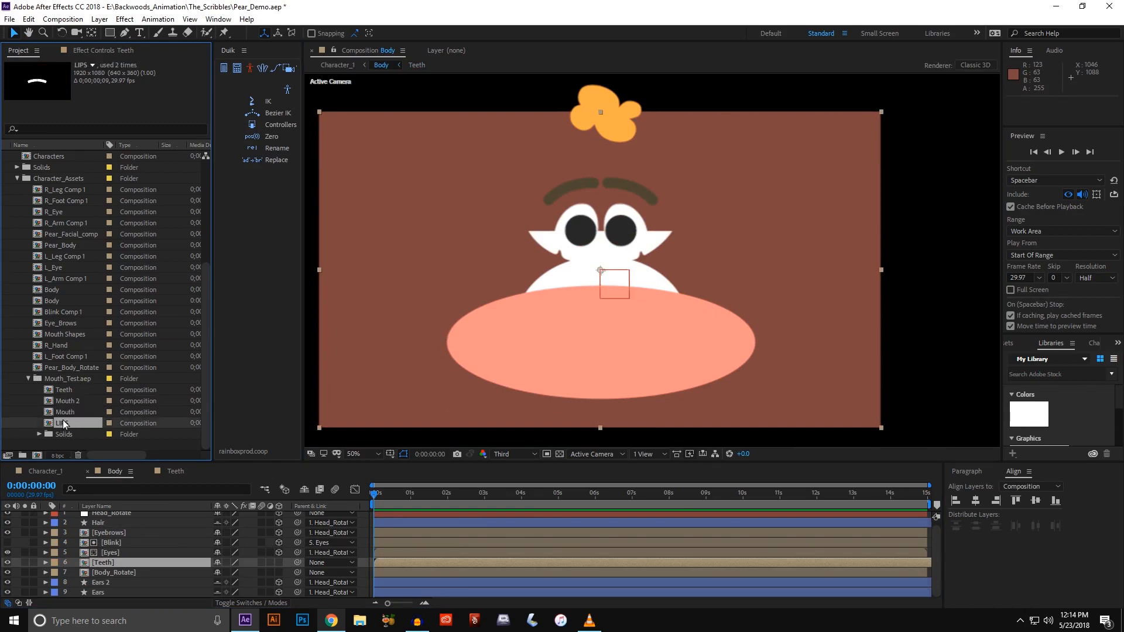
pyautogui.moveTo(64, 426); pyautogui.dragTo(146, 558)
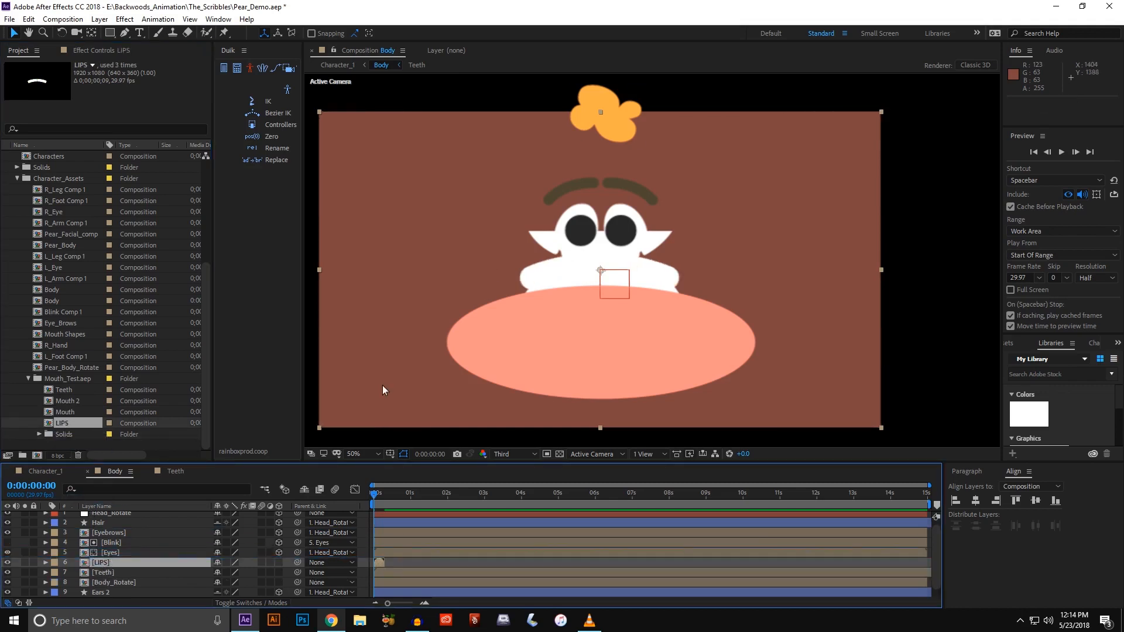
# - Solo the LIPS layer and step forward through six frames to preview its mouth shapes
pyautogui.click(25, 562)
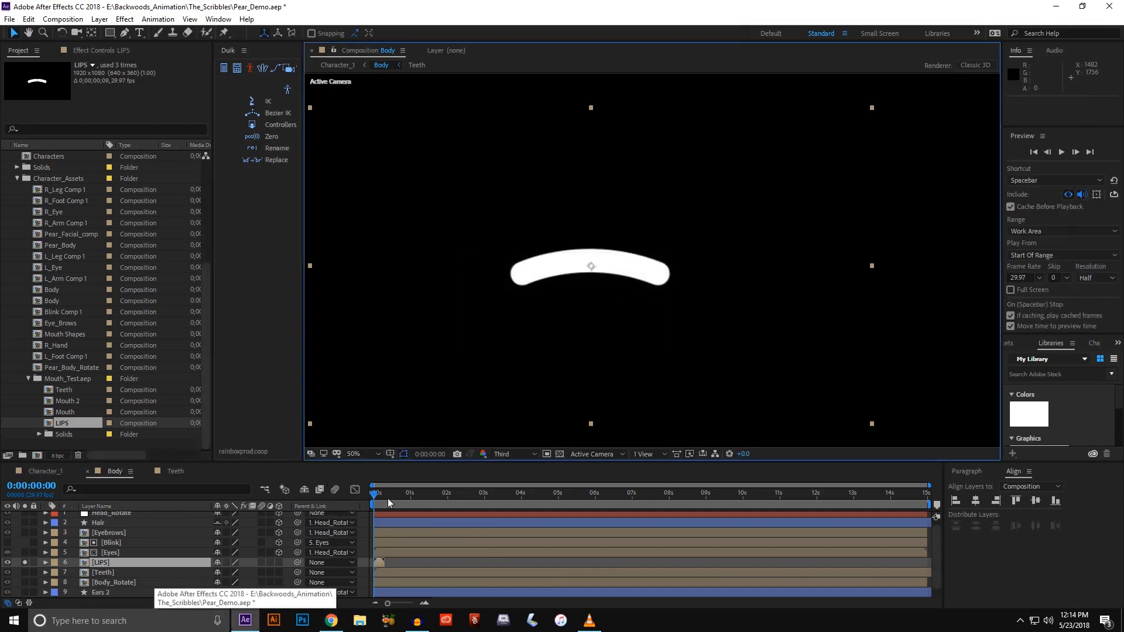
pyautogui.press('pagedown')
pyautogui.press('pagedown')
pyautogui.press('pagedown')
pyautogui.press('pagedown')
pyautogui.press('pagedown')
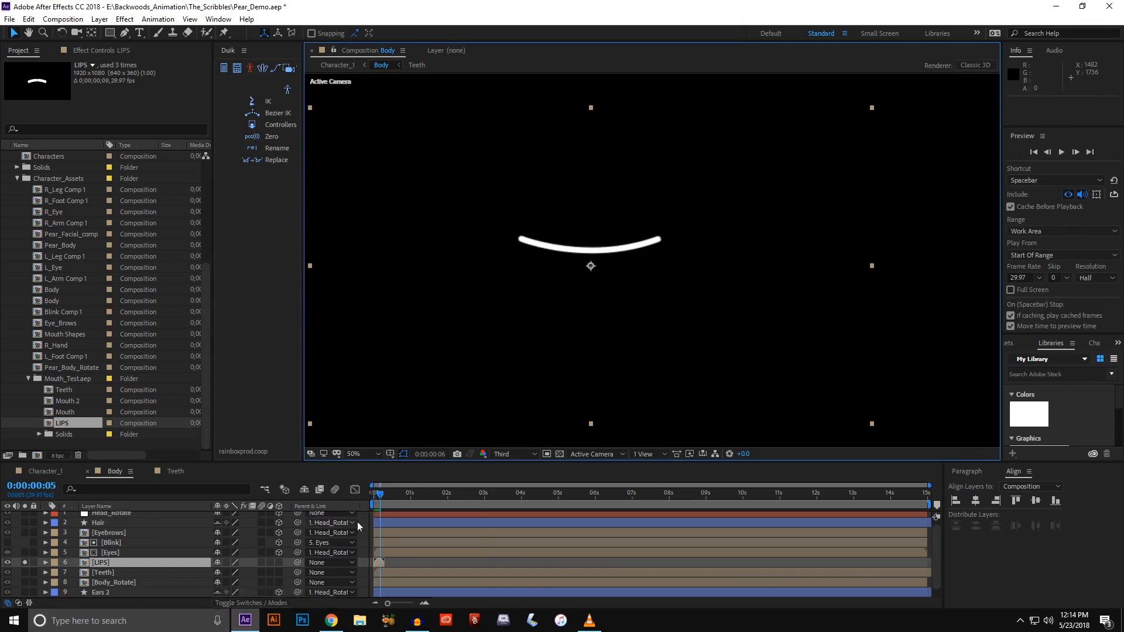
pyautogui.press('pagedown')
# - Open the LIPS composition and set the current time back to the first frame
pyautogui.doubleClick(135, 563)
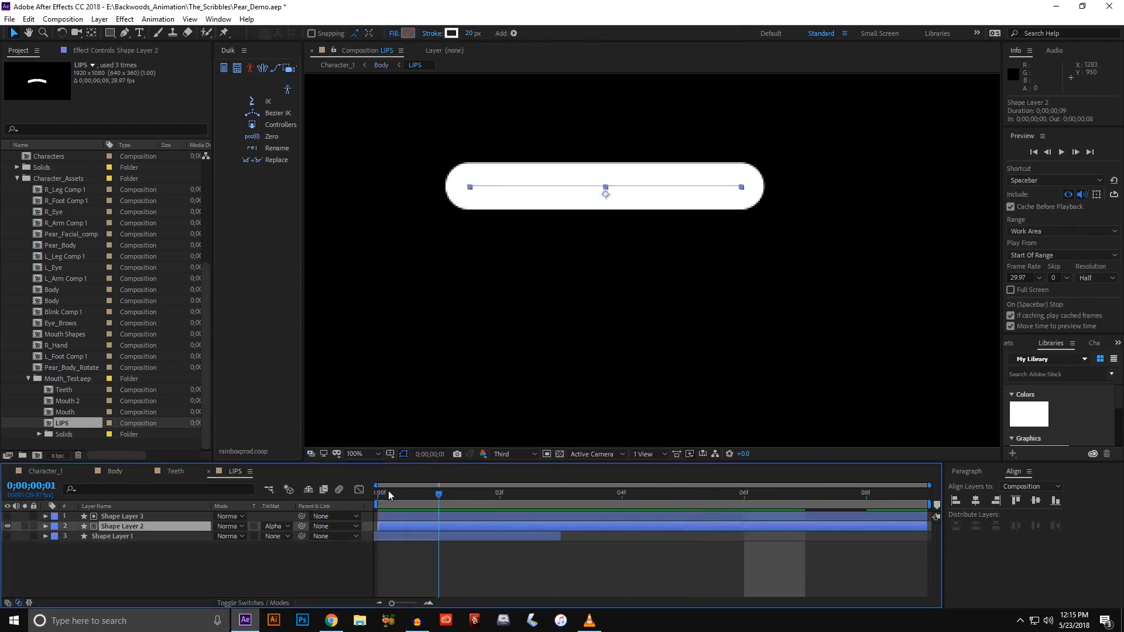
pyautogui.moveTo(388, 490); pyautogui.dragTo(287, 473)
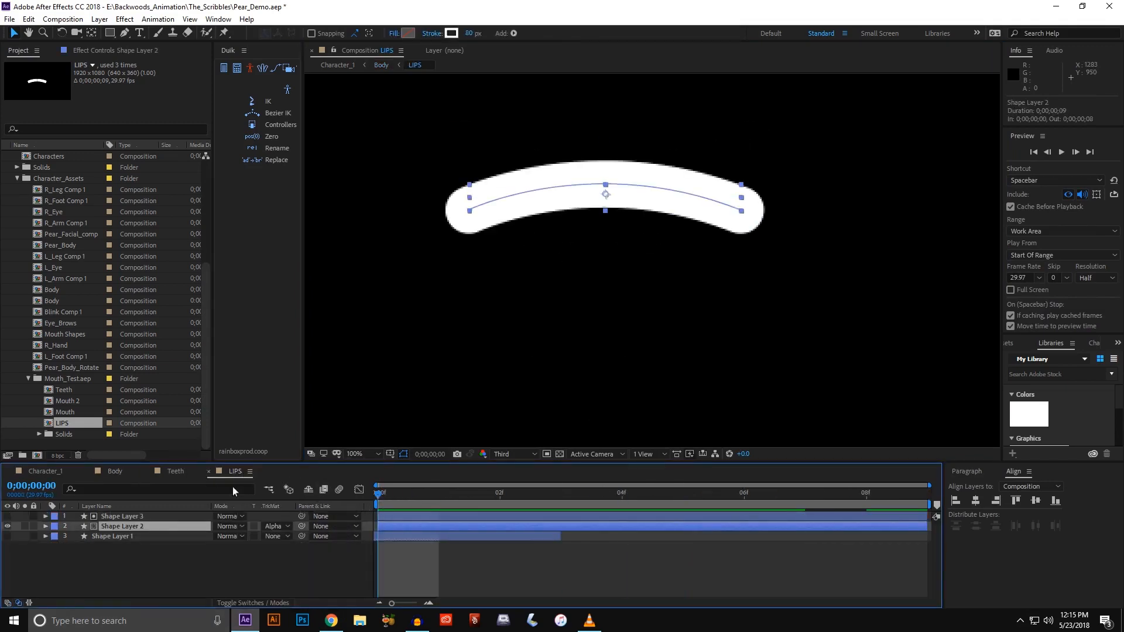
# - Return to Body, solo the Teeth layer along with LIPS, and select the LIPS layer
pyautogui.click(116, 472)
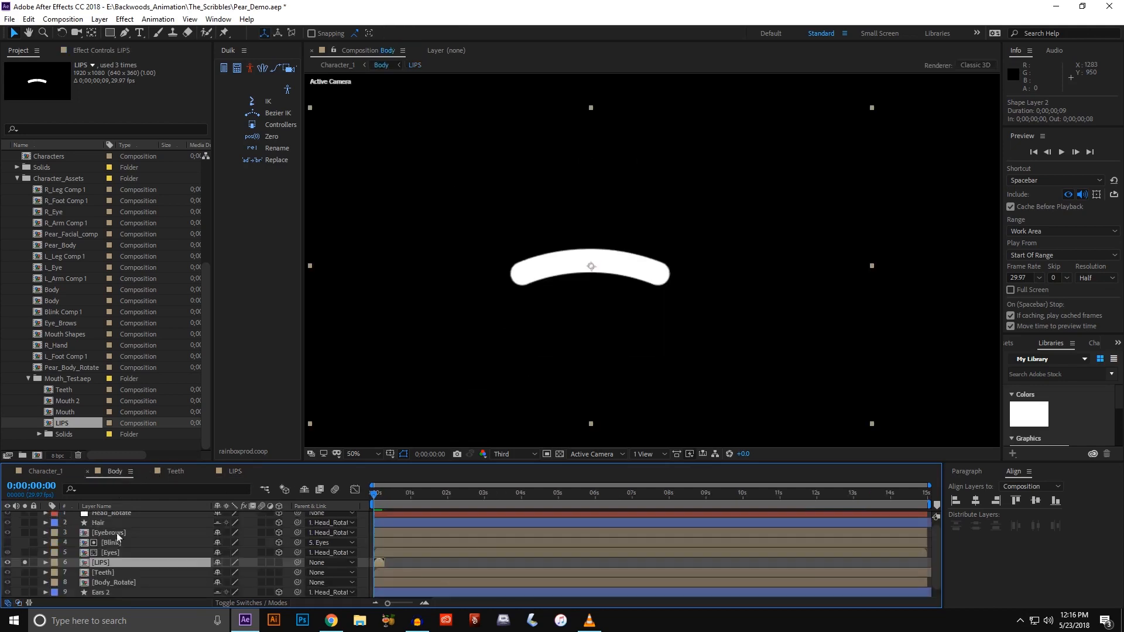
pyautogui.click(127, 573)
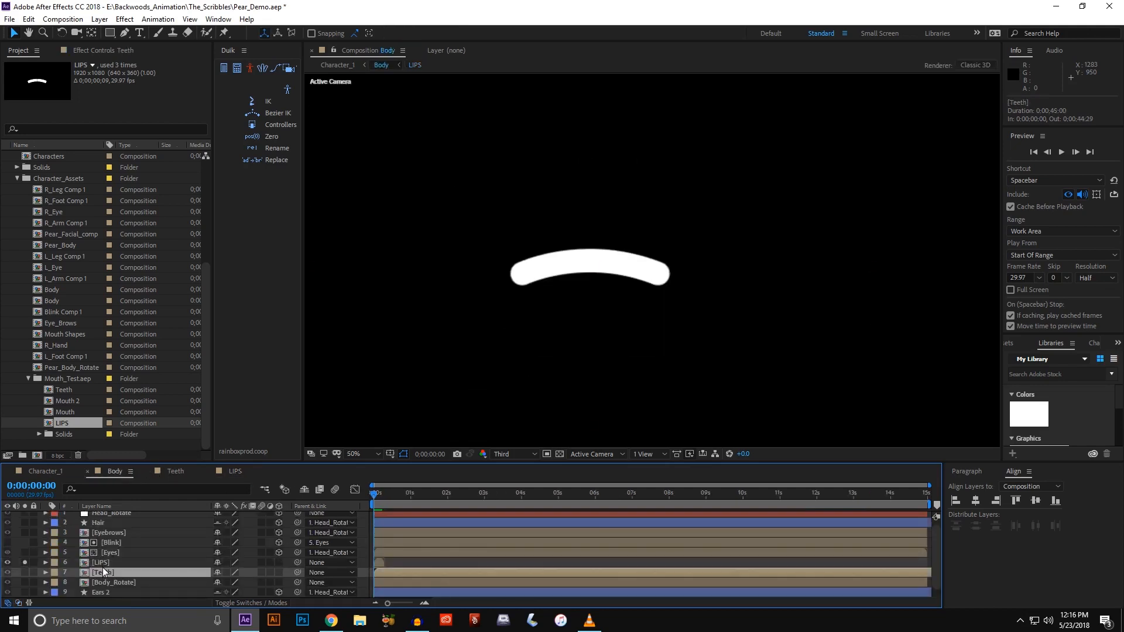
pyautogui.click(24, 573)
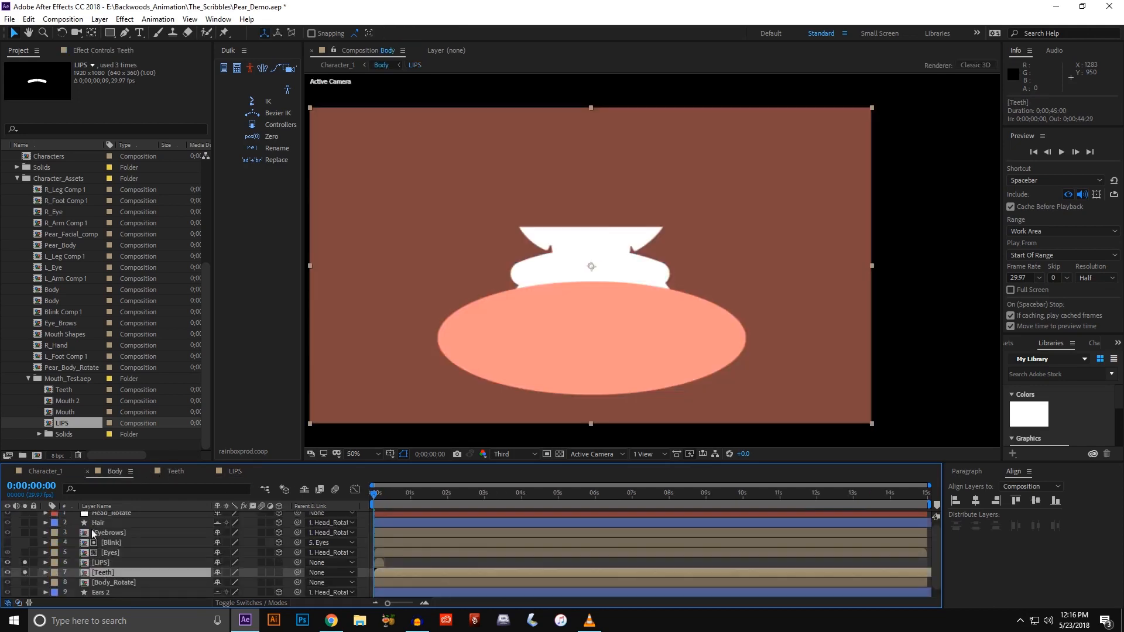
pyautogui.click(101, 563)
pyautogui.moveTo(422, 390); pyautogui.dragTo(438, 388)
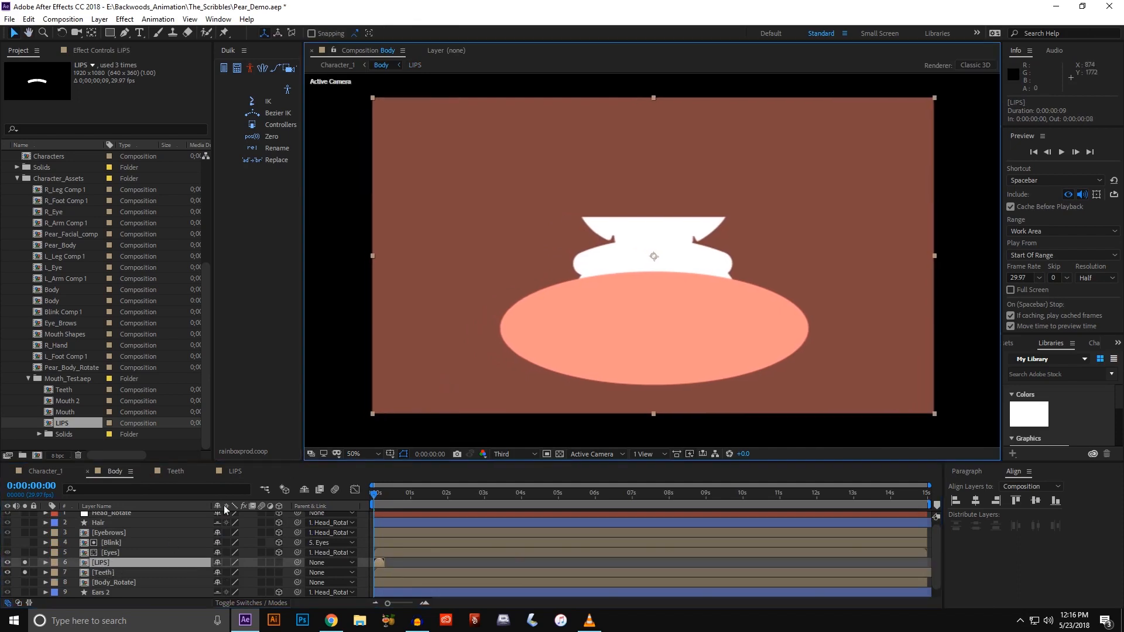
# - Set the Teeth layer's track matte to Alpha Matte using the LIPS layer
pyautogui.click(109, 573)
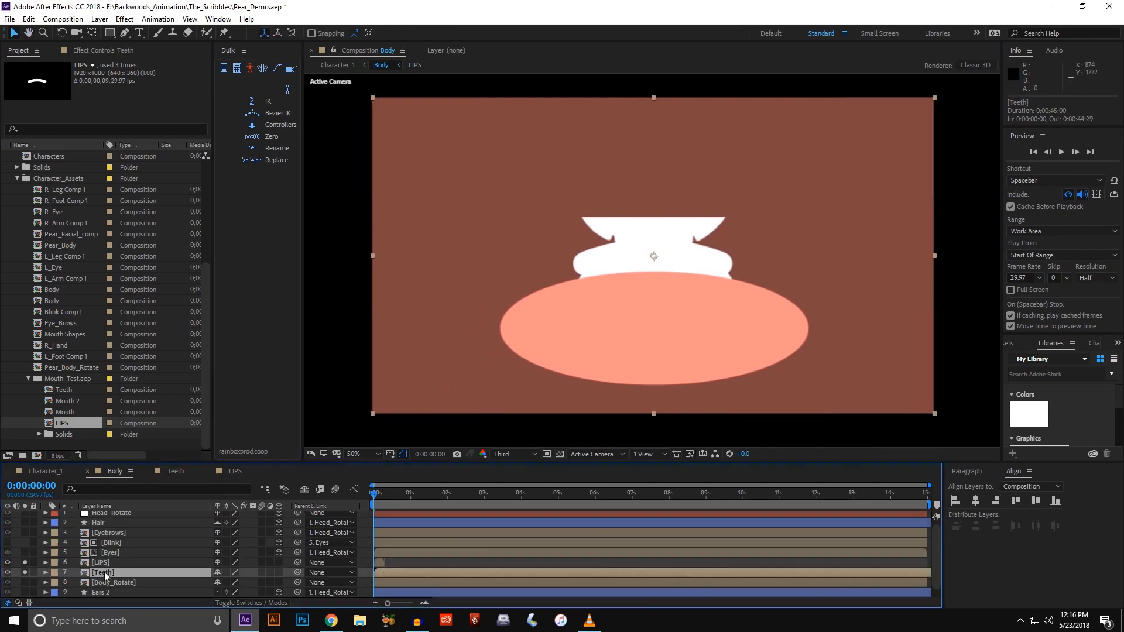
pyautogui.click(244, 604)
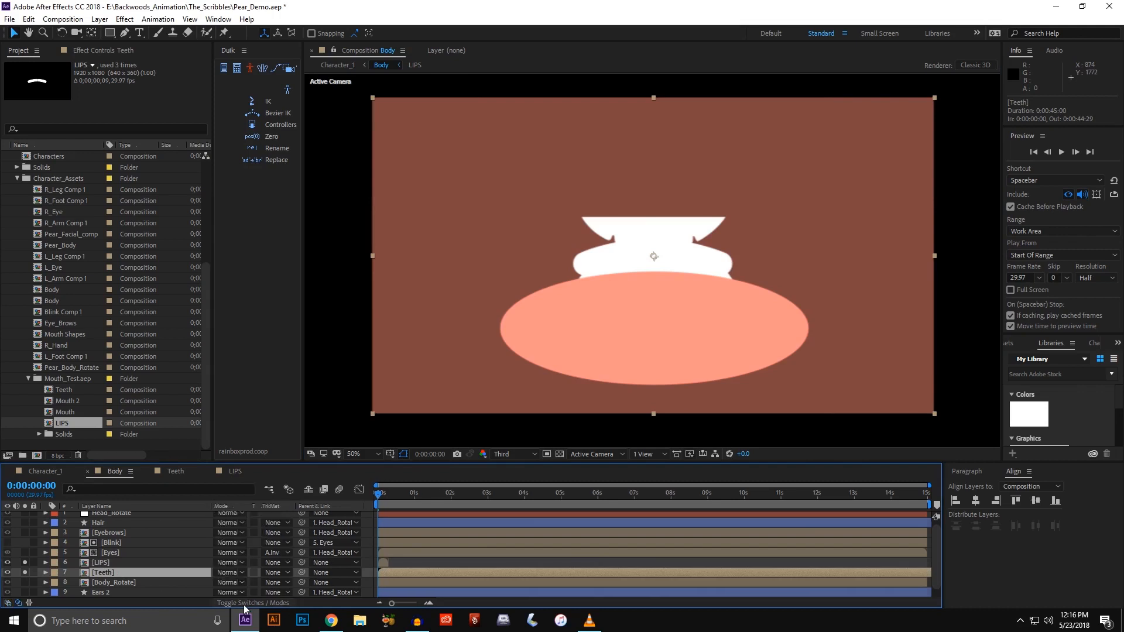
pyautogui.click(275, 573)
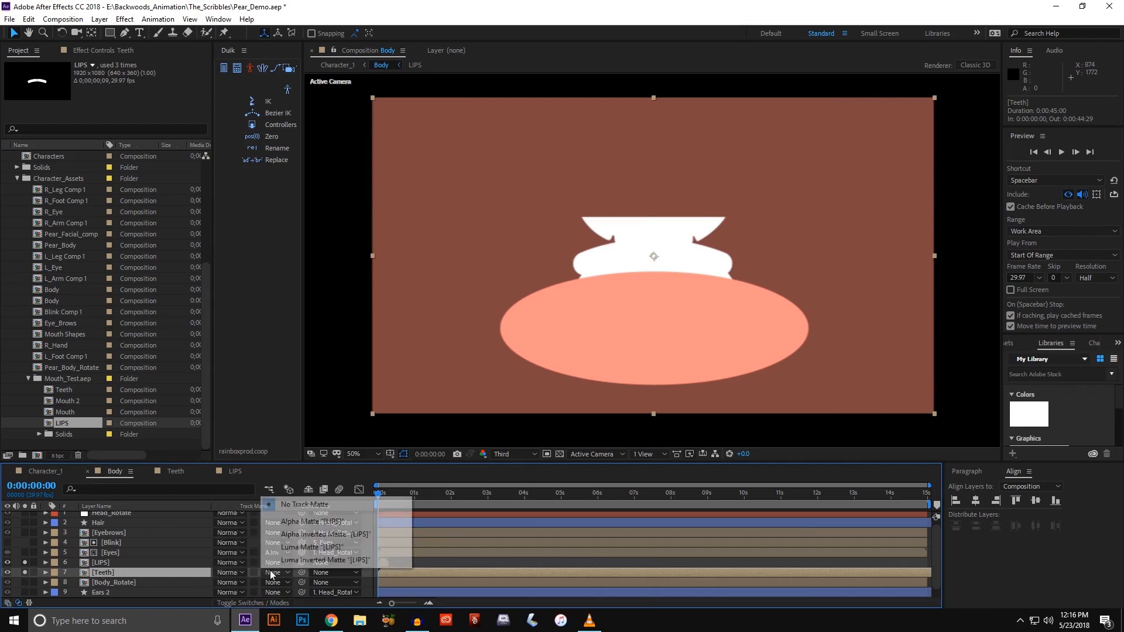
pyautogui.click(312, 521)
pyautogui.scroll(2, 626, 280)
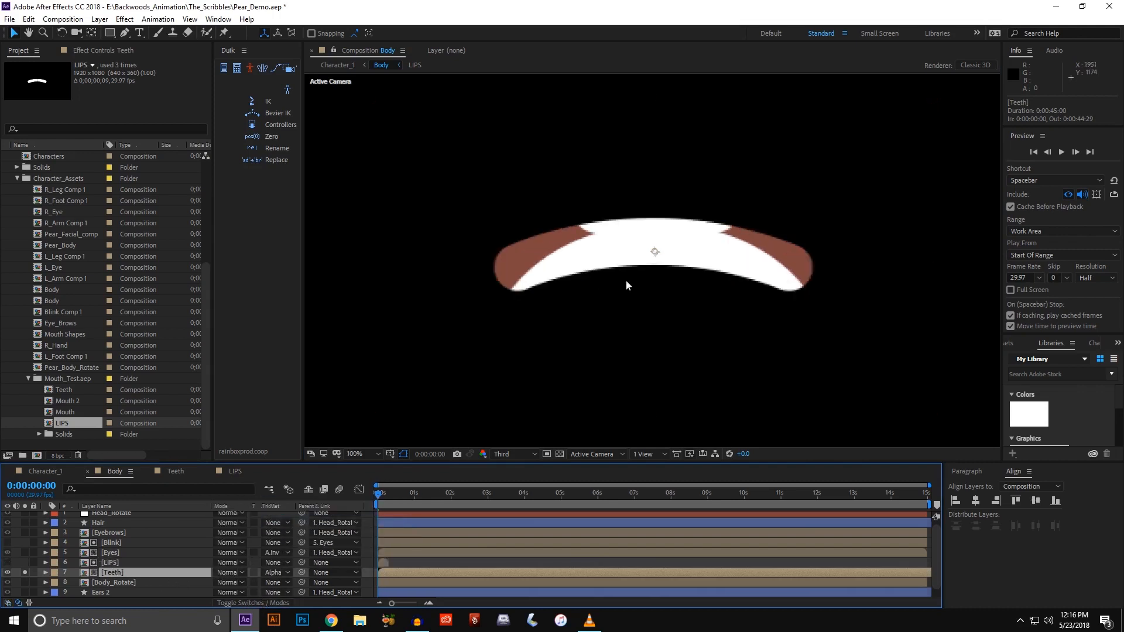
# - Advance to frame 2 and examine how the teeth are clipped inside the lip shape
pyautogui.moveTo(606, 307); pyautogui.dragTo(604, 308)
pyautogui.moveTo(376, 497); pyautogui.dragTo(382, 496)
pyautogui.scroll(-2, 483, 391)
pyautogui.press('space')
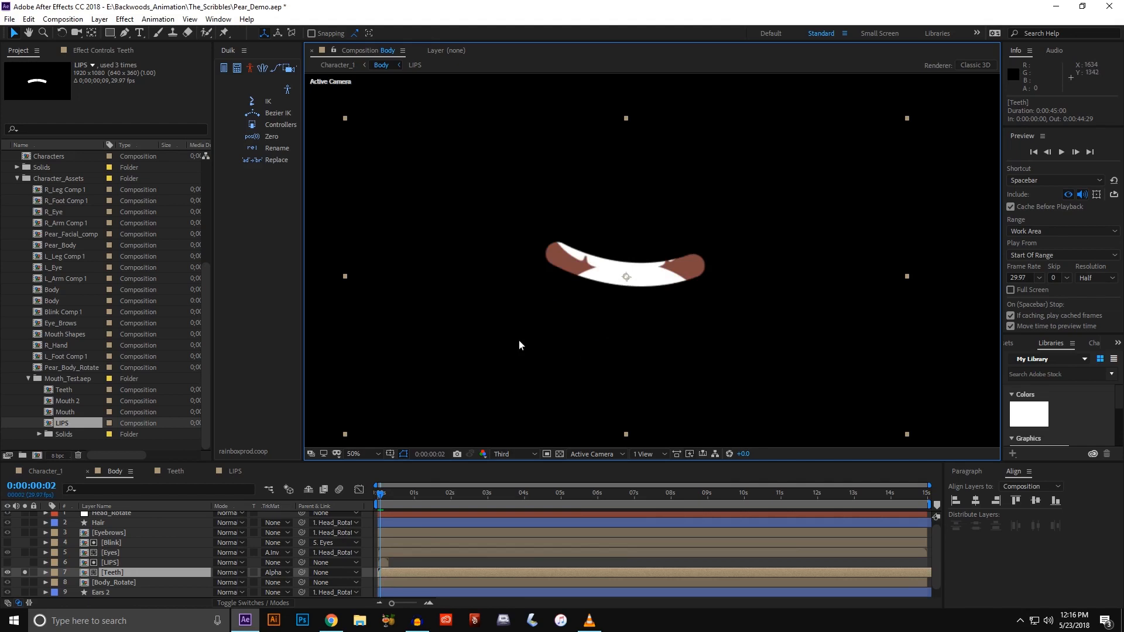
pyautogui.scroll(2, 527, 292)
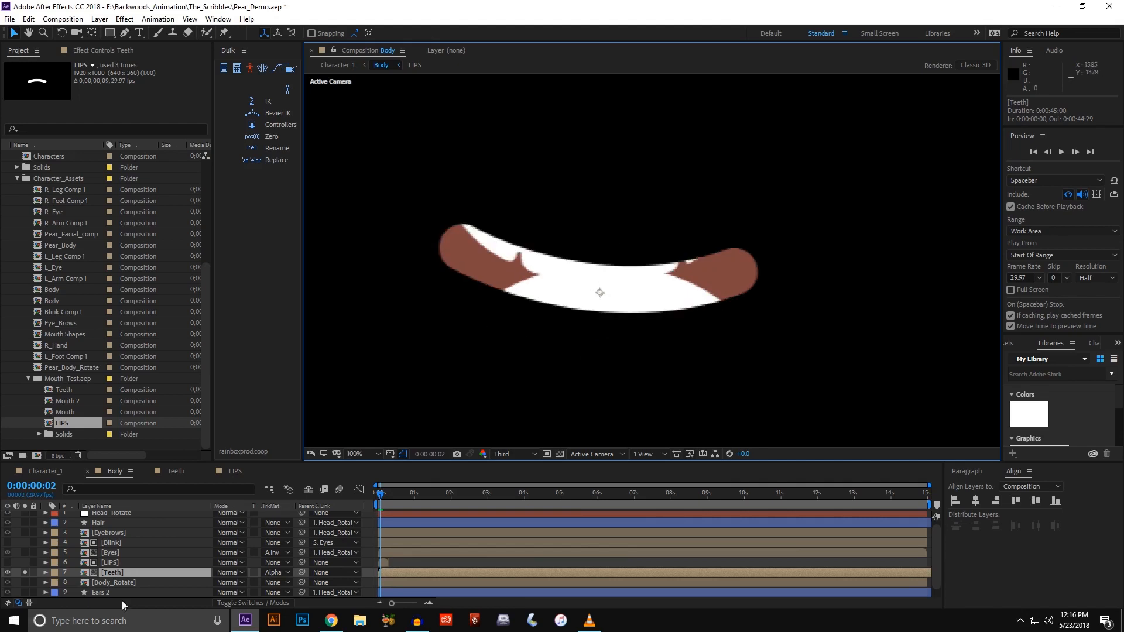
# - Pre-compose the LIPS and Teeth layers together in Body under the default name Pre-comp 1
pyautogui.keyDown('shift'); pyautogui.click(113, 563); pyautogui.keyUp('shift')
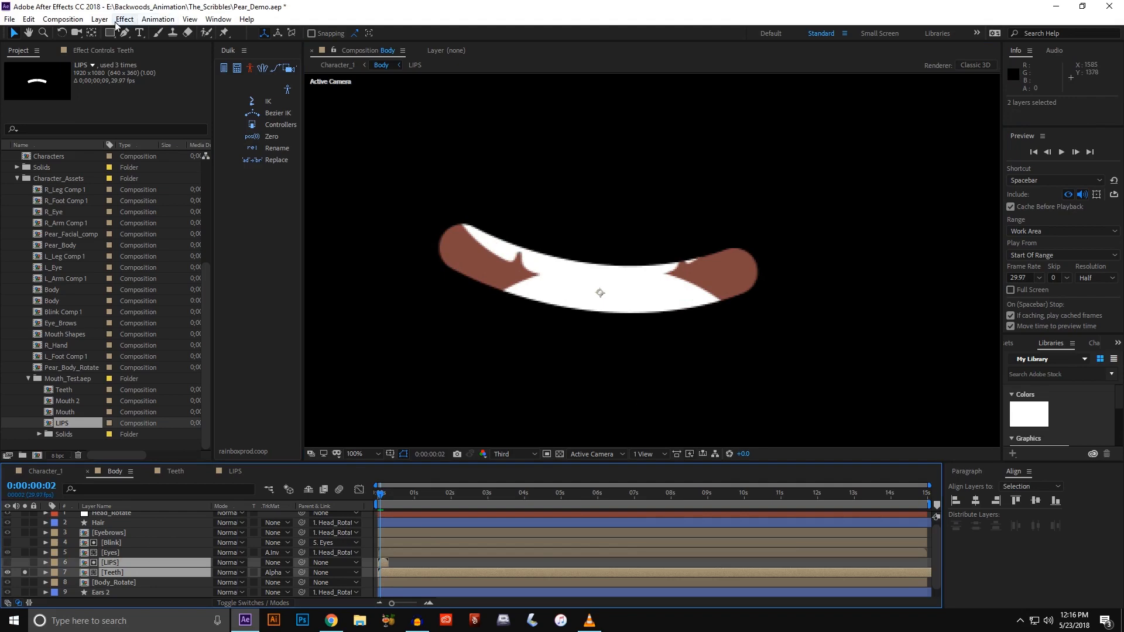
pyautogui.click(99, 18)
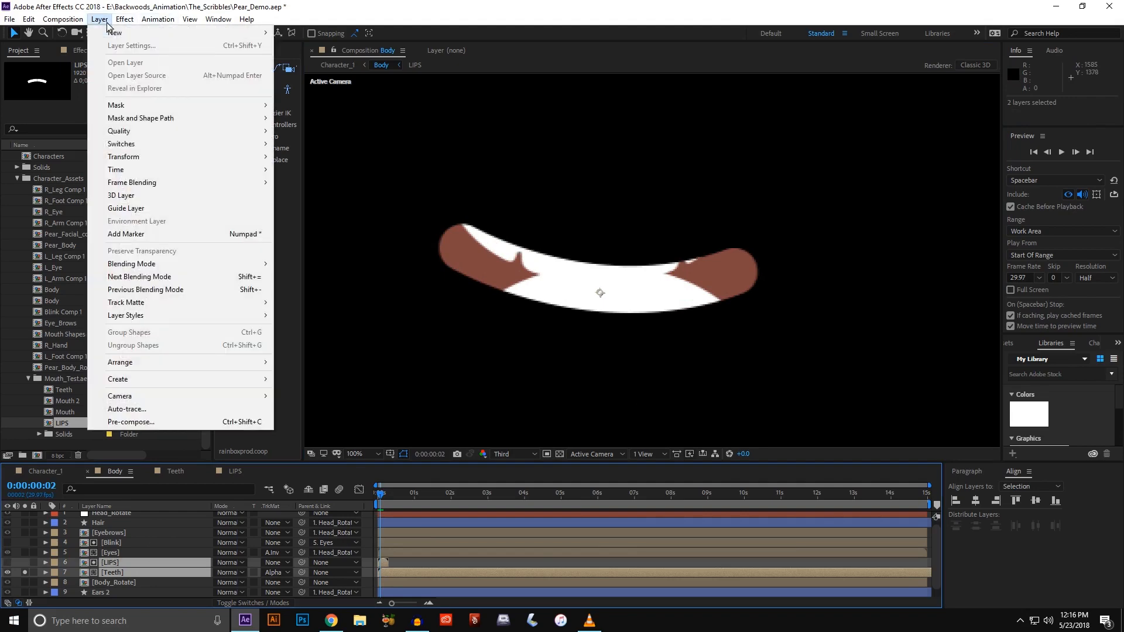
pyautogui.click(138, 420)
pyautogui.click(586, 386)
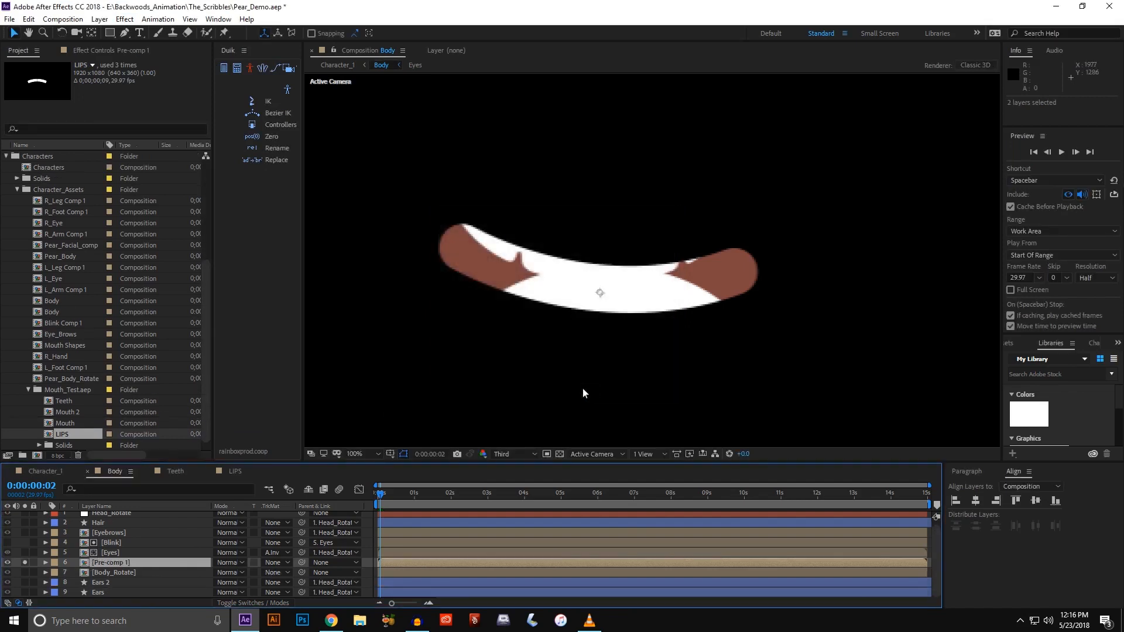
# - Open the new pre-composition to check its layers and return to the Body composition
pyautogui.doubleClick(104, 563)
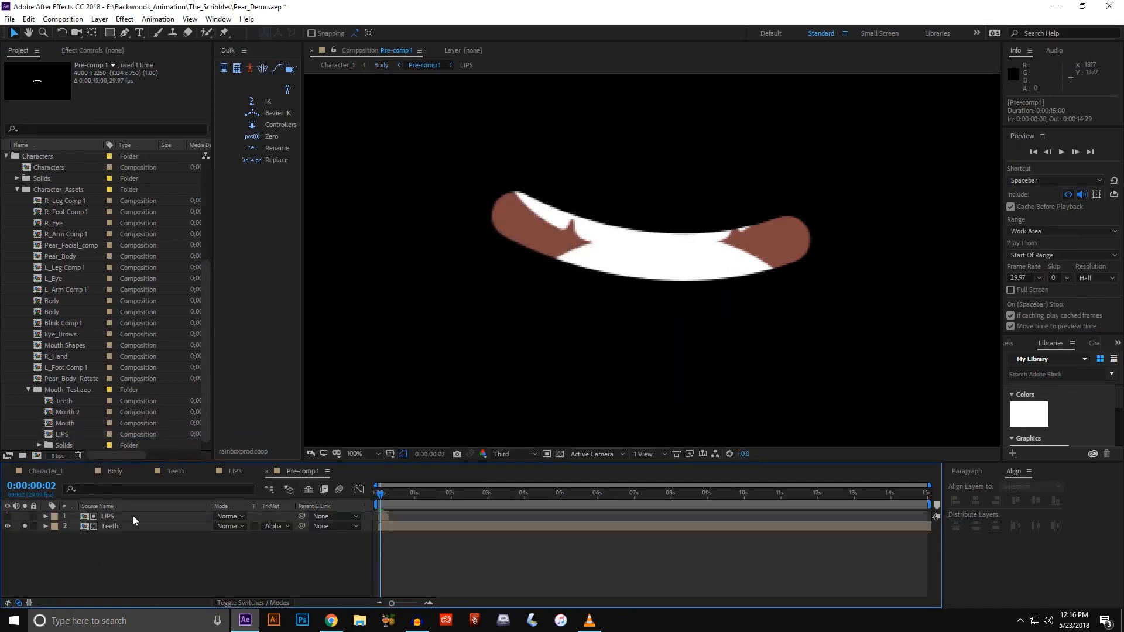
pyautogui.click(233, 473)
pyautogui.click(115, 471)
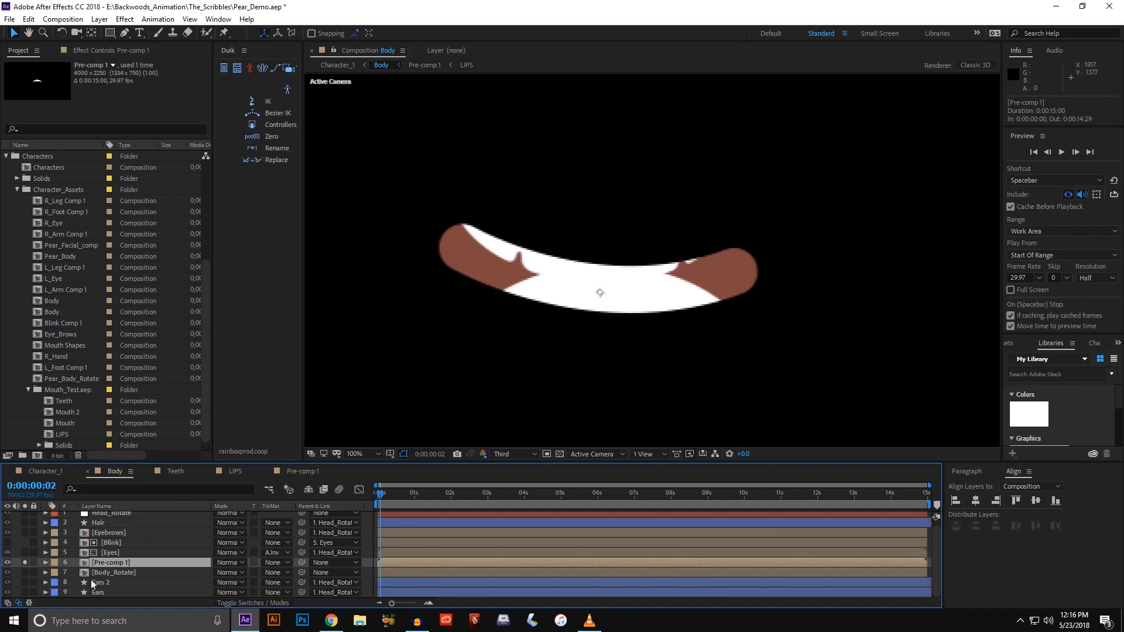
# - Rename the pre-composed layer to Mouth and turn off its solo so the whole character shows
pyautogui.press('Return')
pyautogui.write('Mouth')
pyautogui.press('Return')
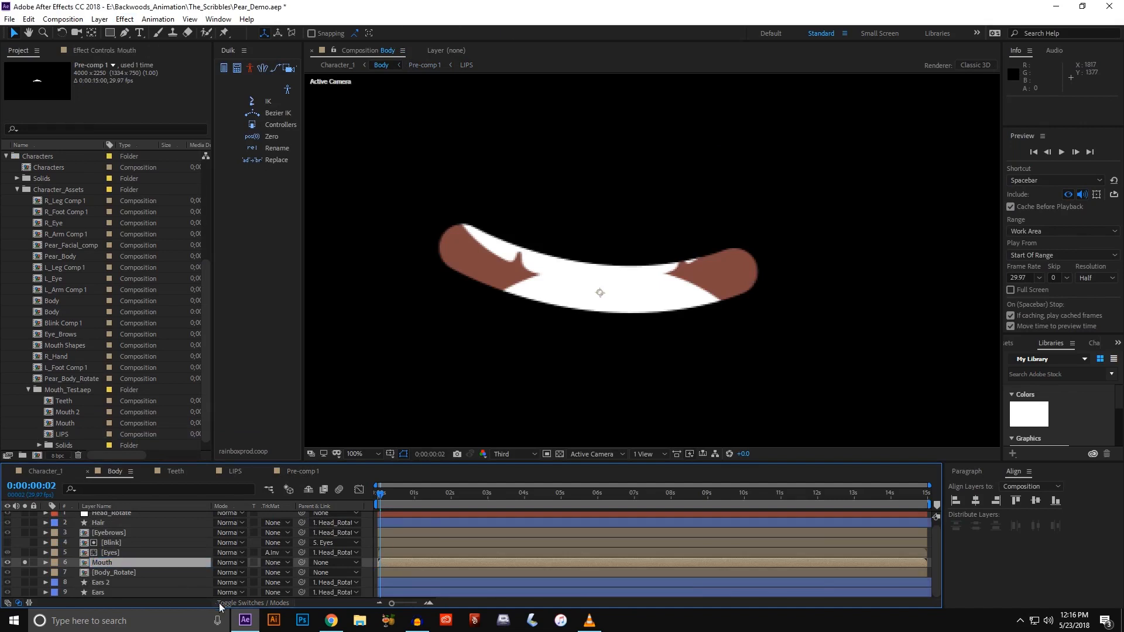
pyautogui.click(239, 600)
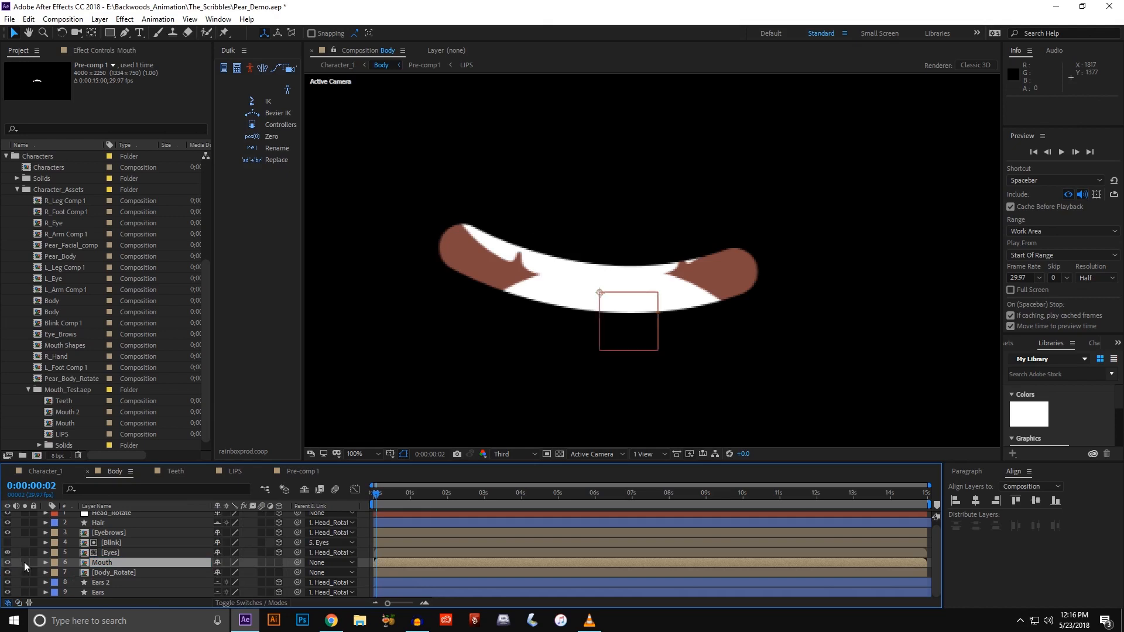
pyautogui.click(24, 562)
# - Scale the Mouth layer down to about 38% so it fits the pear's face
pyautogui.scroll(-4, 384, 346)
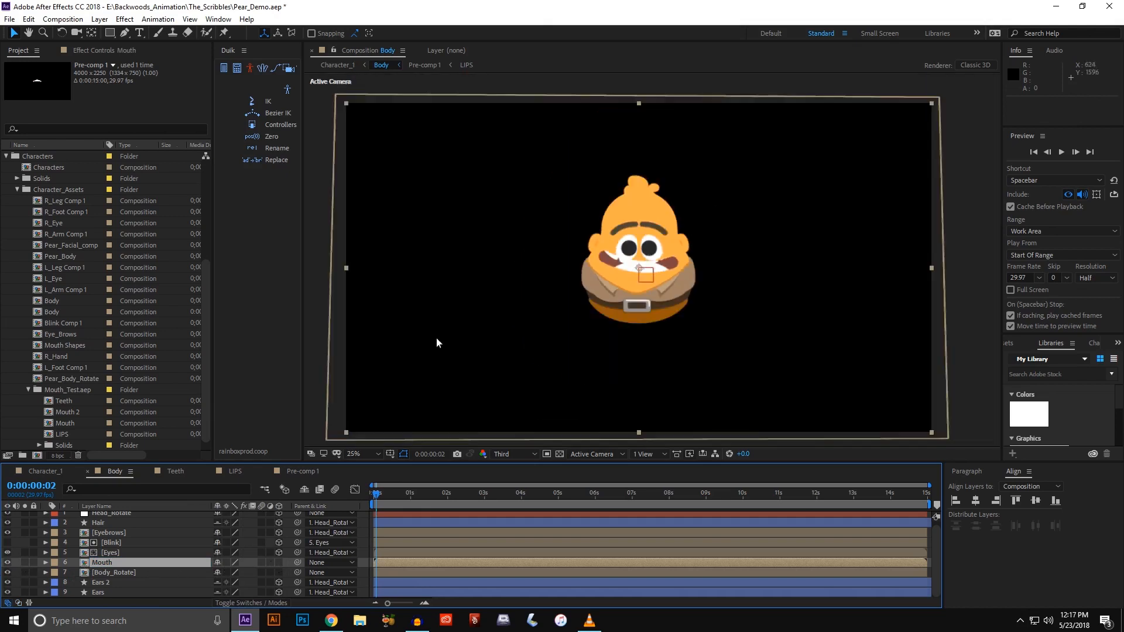
pyautogui.moveTo(346, 434); pyautogui.dragTo(517, 328)
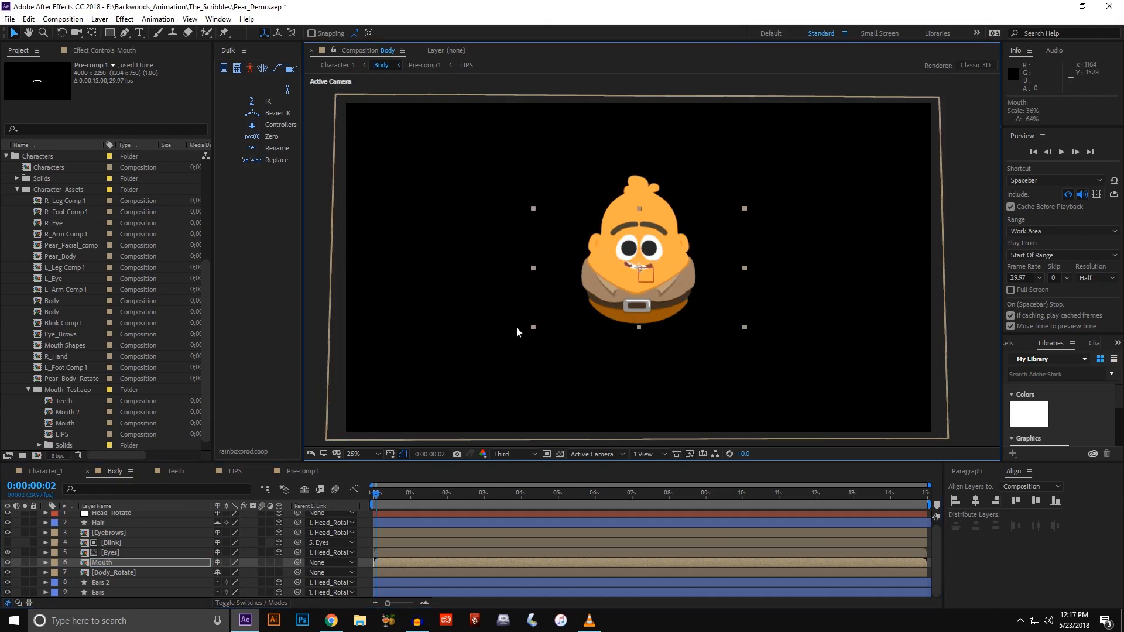
pyautogui.press('.')
pyautogui.press('.')
pyautogui.press(',')
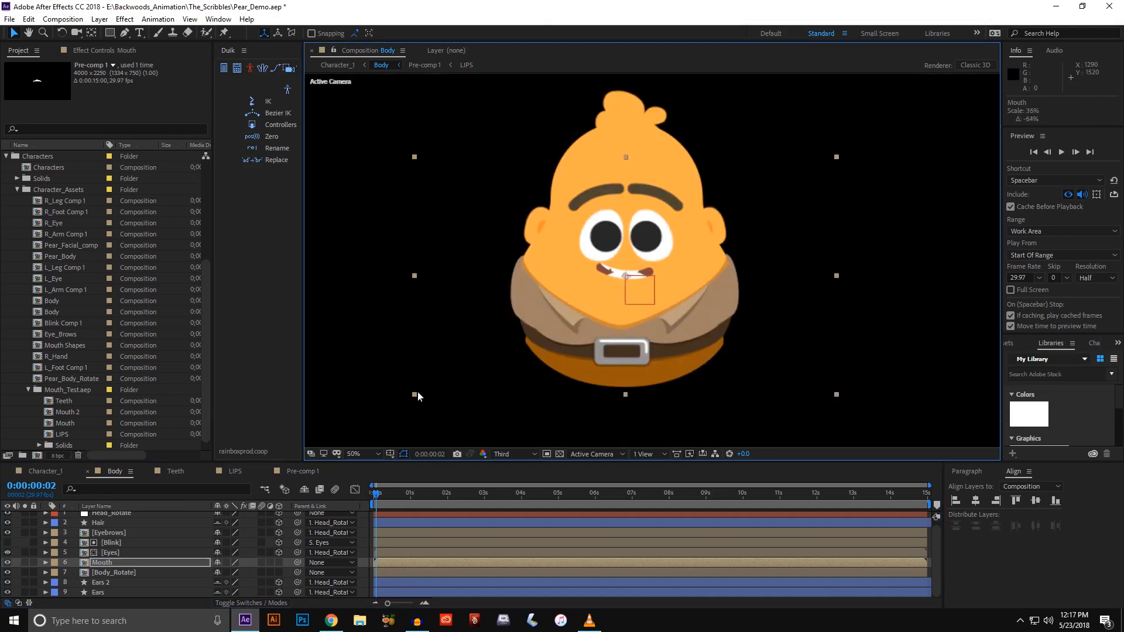
pyautogui.moveTo(416, 394); pyautogui.dragTo(397, 402)
# - Step through the frames up to frame 8 to preview the mouth shapes on the face
pyautogui.press('pagedown')
pyautogui.press('pagedown')
pyautogui.press('pagedown')
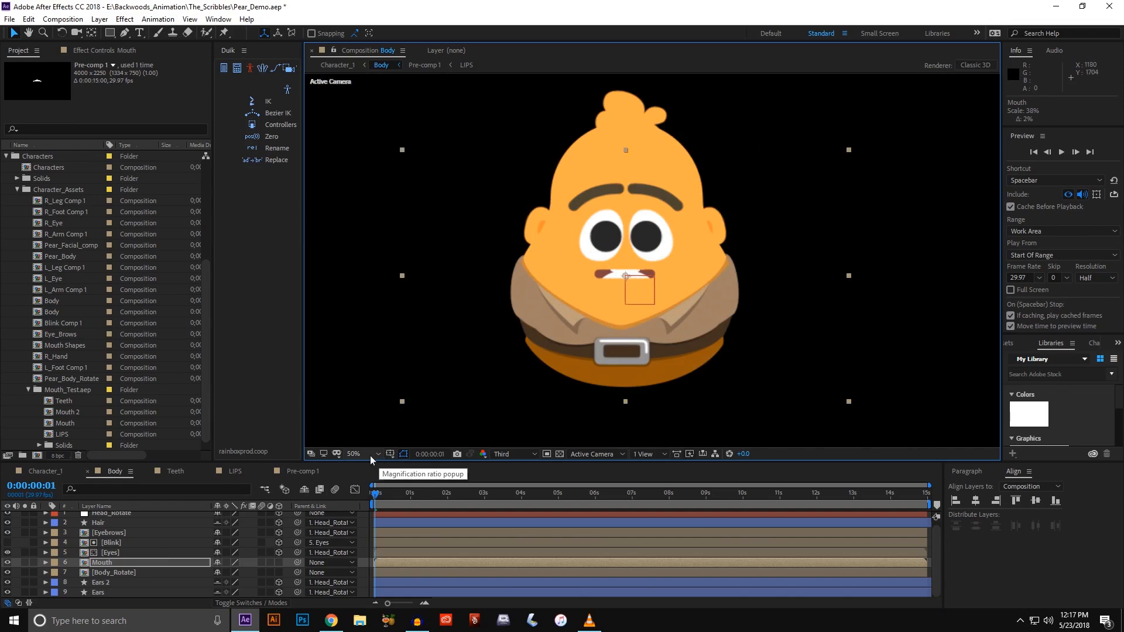
pyautogui.press('pagedown')
pyautogui.press('pagedown')
pyautogui.press('pagedown')
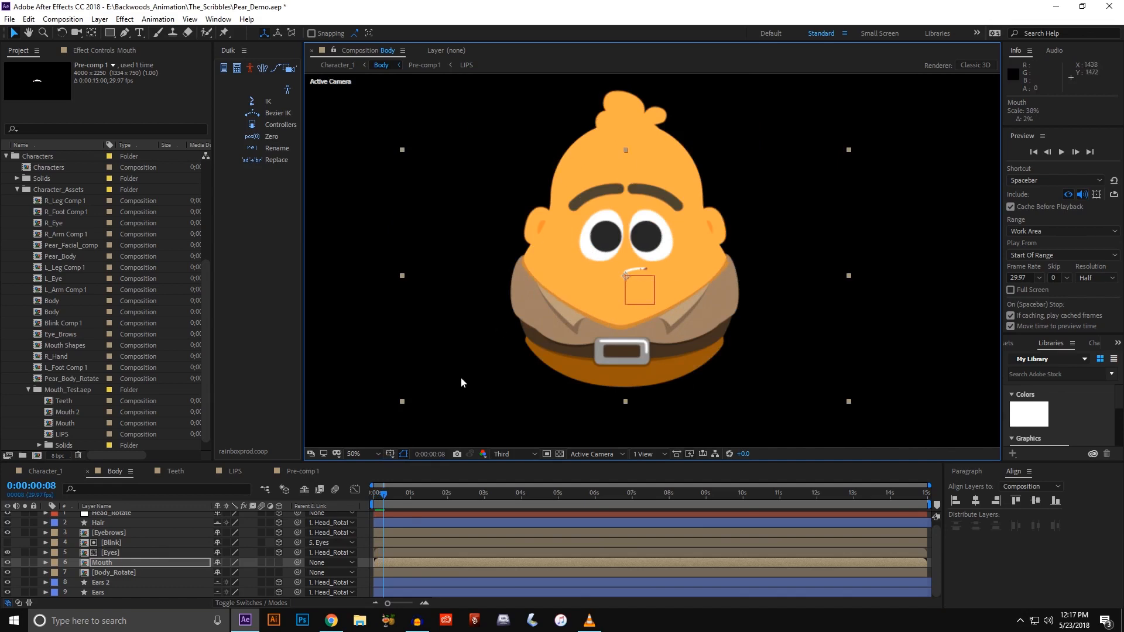
# - Make the Mouth layer 3D and parent it to Head_Rotate
pyautogui.click(279, 562)
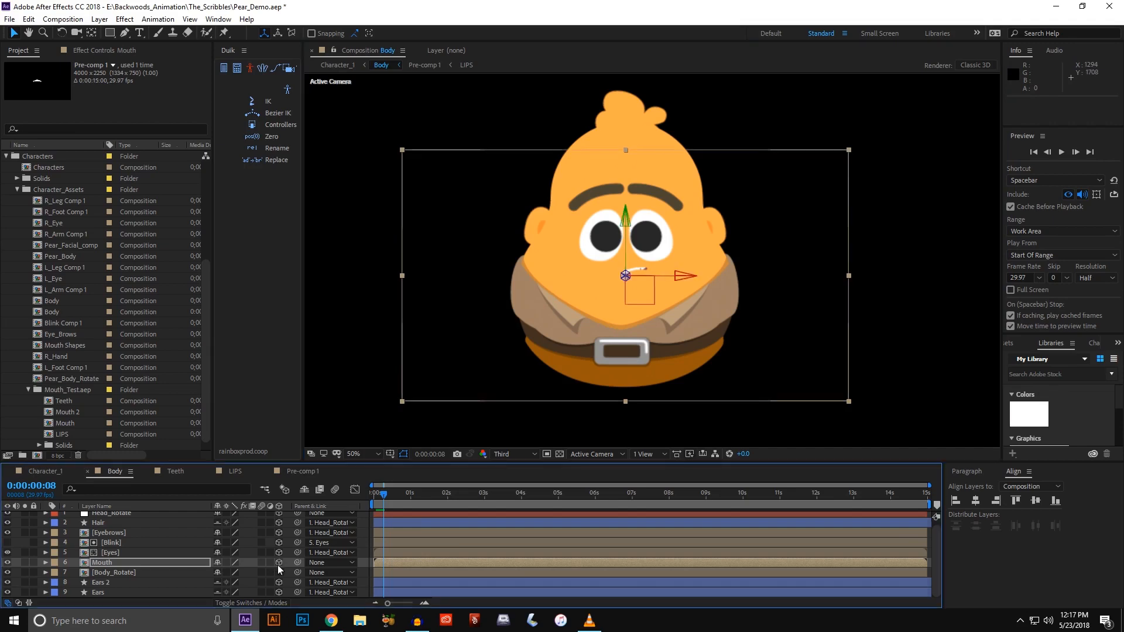
pyautogui.moveTo(297, 563); pyautogui.dragTo(156, 520)
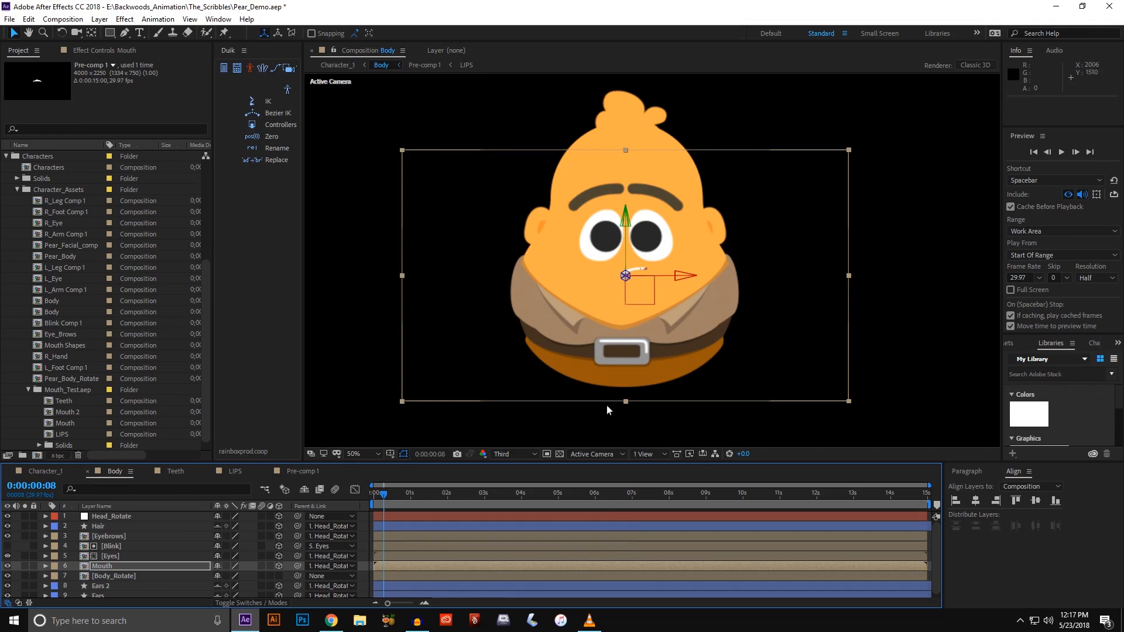
# - Using a four-view layout, move the Mouth layer forward to a Z position of about -195.5, and scale it to about 40% in single view
pyautogui.click(649, 454)
pyautogui.click(648, 505)
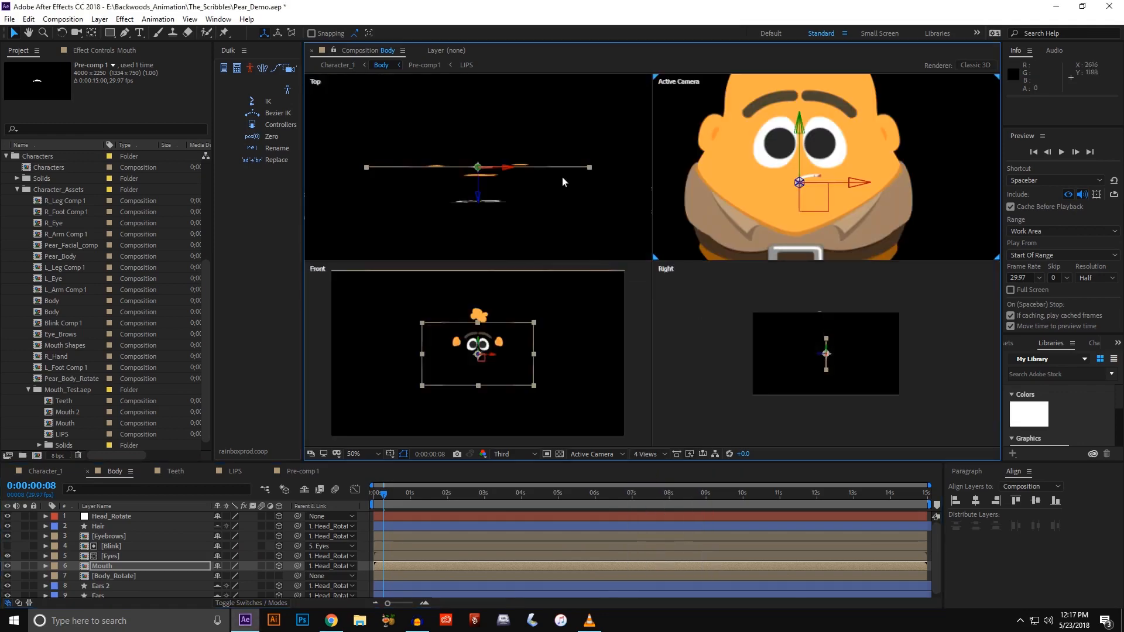
pyautogui.moveTo(478, 191); pyautogui.dragTo(478, 219)
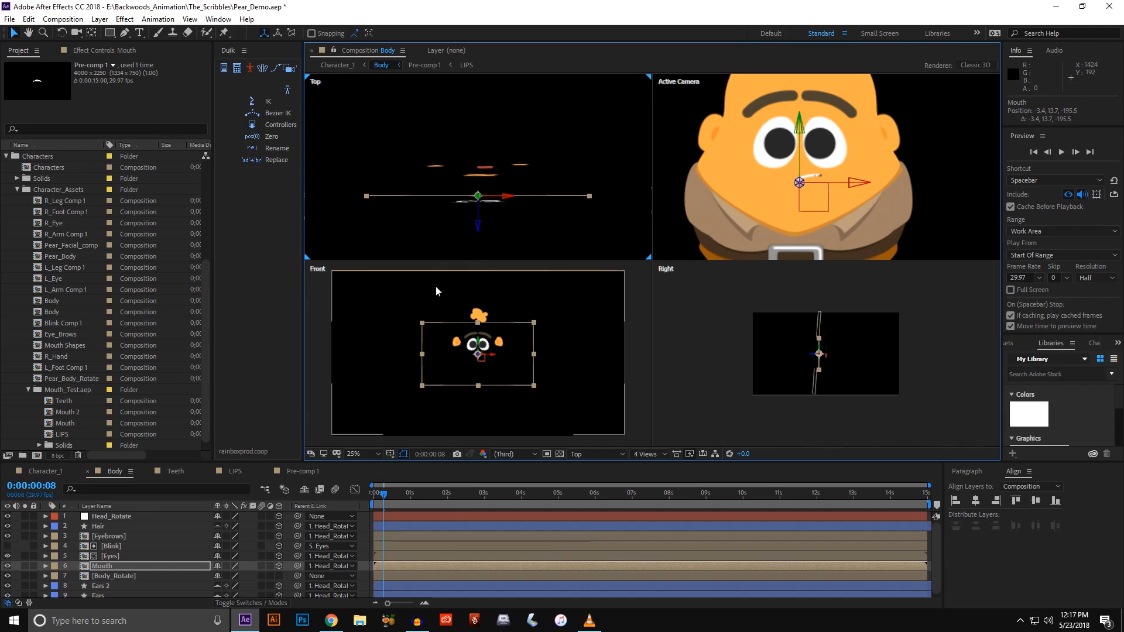
pyautogui.click(665, 453)
pyautogui.click(652, 466)
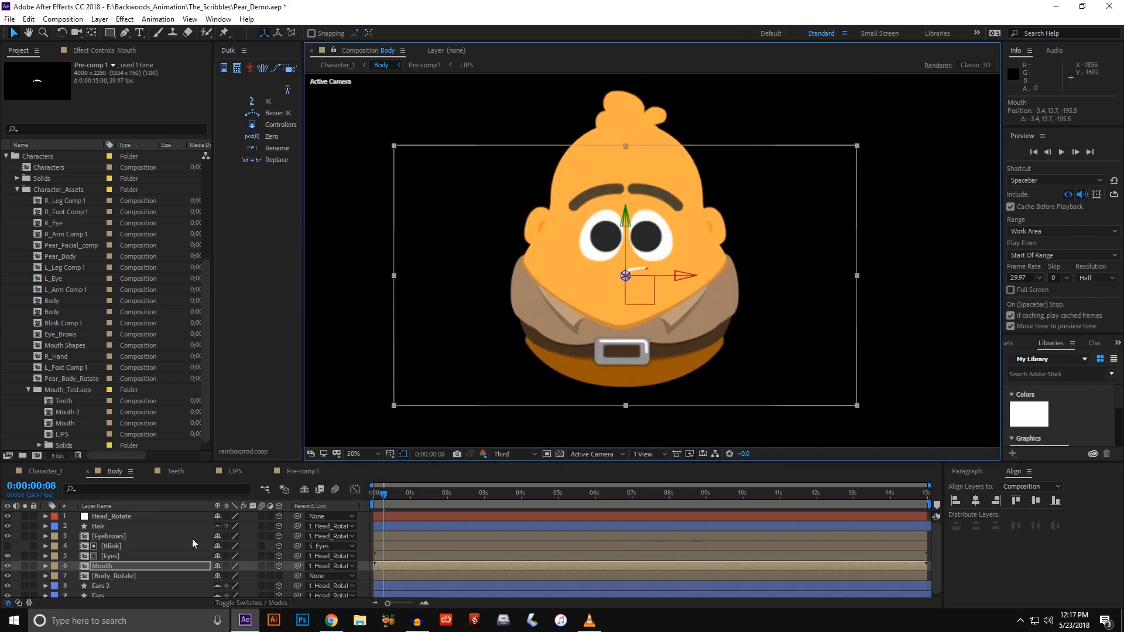
pyautogui.moveTo(394, 407); pyautogui.dragTo(381, 422)
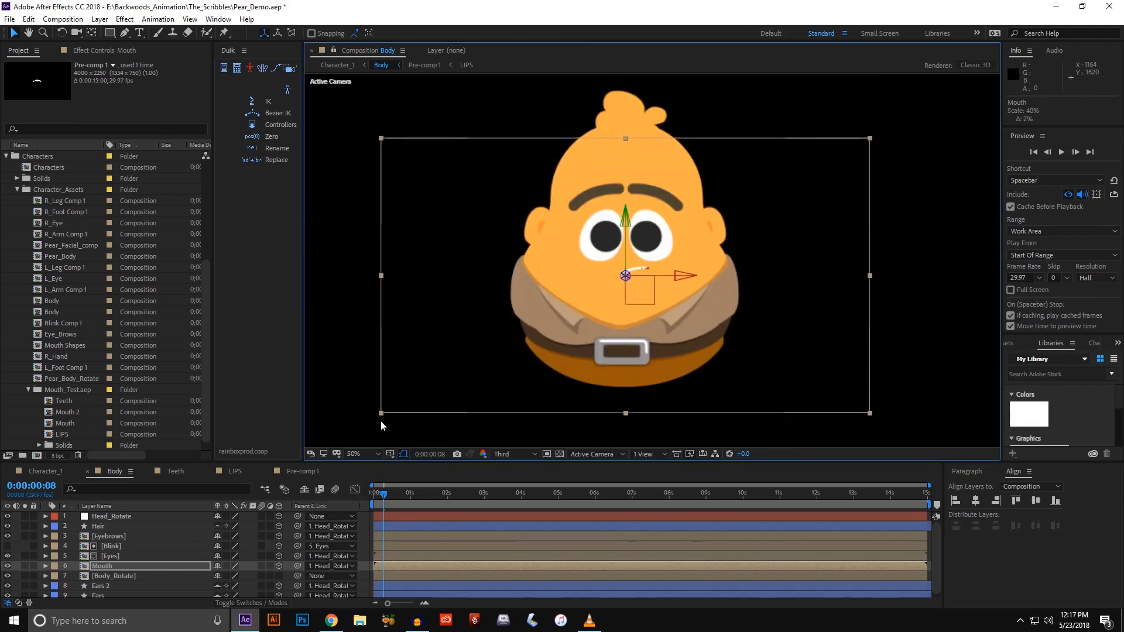
# - In the Mouth pre-composition, enable time remapping on the LIPS layer and extend the layer past the end of the composition
pyautogui.doubleClick(111, 565)
pyautogui.moveTo(656, 237); pyautogui.dragTo(597, 307)
pyautogui.click(109, 517)
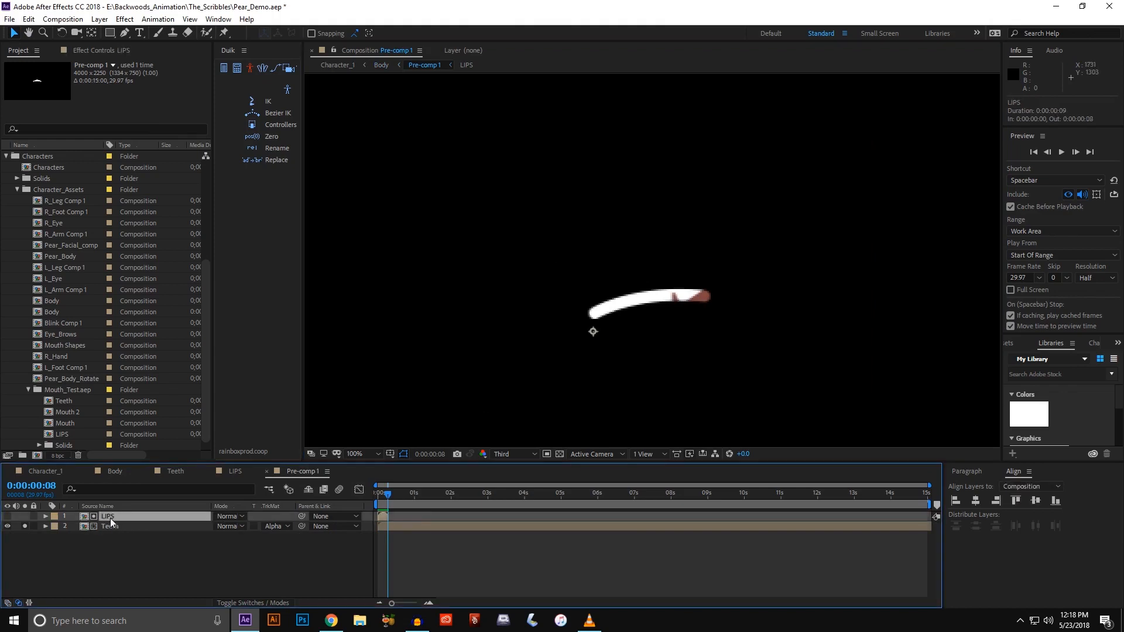
pyautogui.rightClick(110, 519)
pyautogui.moveTo(220, 274)
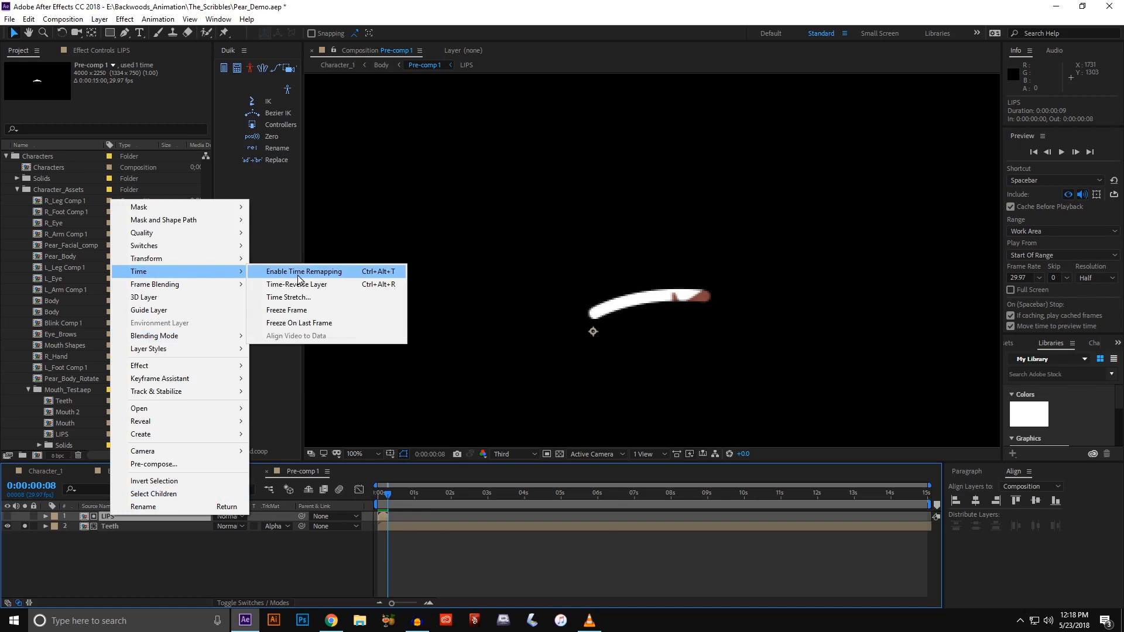
pyautogui.click(275, 272)
pyautogui.moveTo(392, 520); pyautogui.dragTo(940, 518)
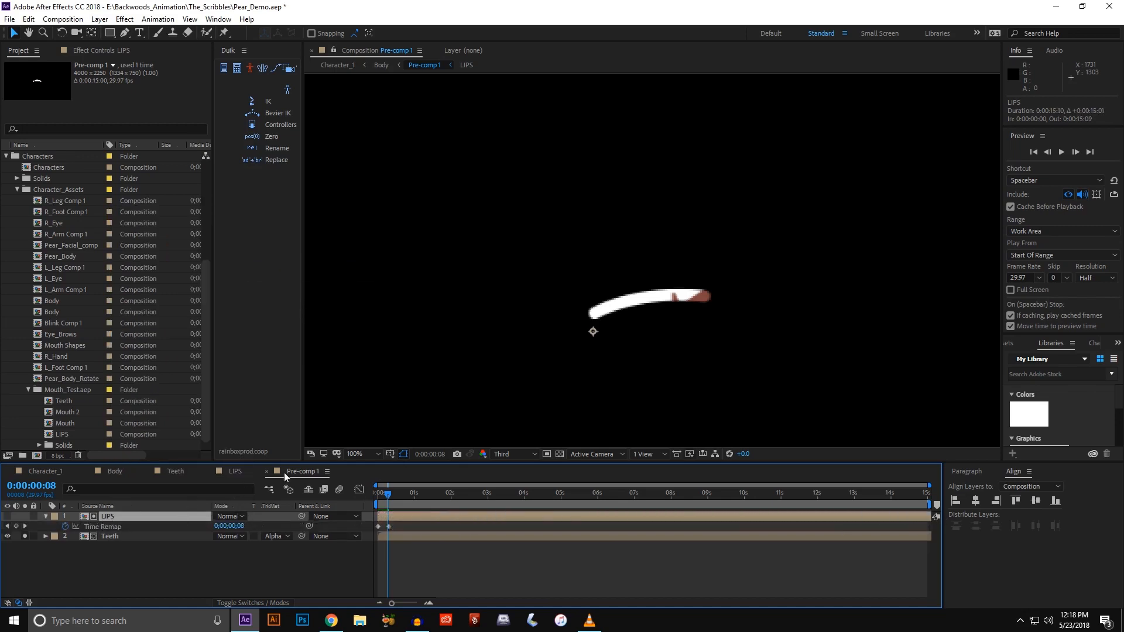
# - Dock the Pre-comp 1 timeline in its own panel below the viewer, with Character_1 open in the main timeline and the viewer enlarged
pyautogui.moveTo(284, 472); pyautogui.dragTo(374, 448)
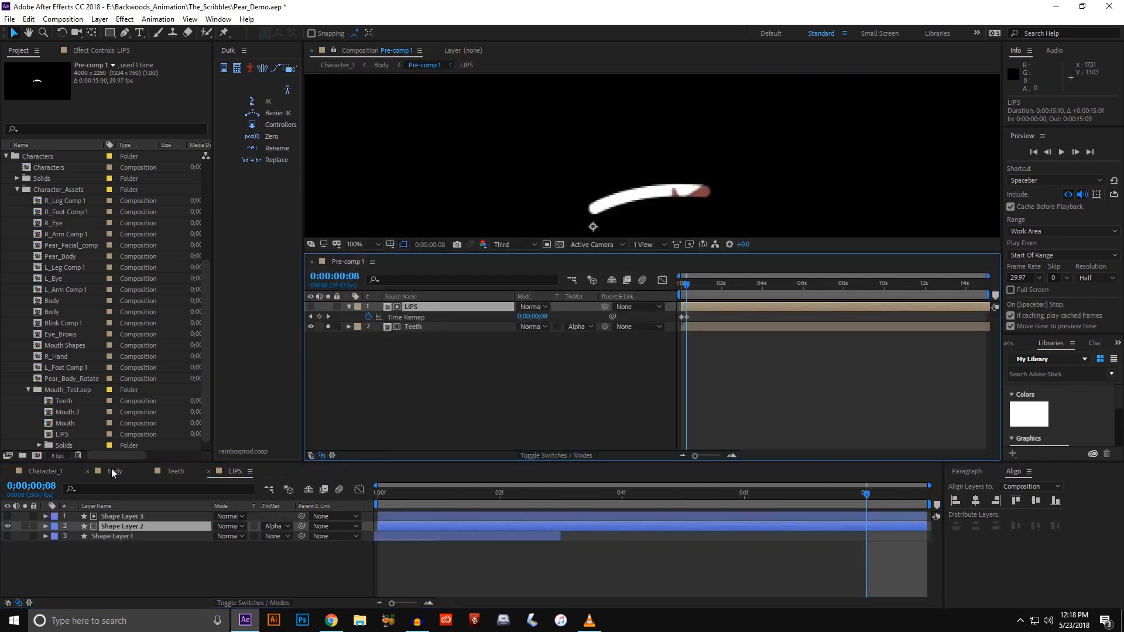
pyautogui.click(45, 471)
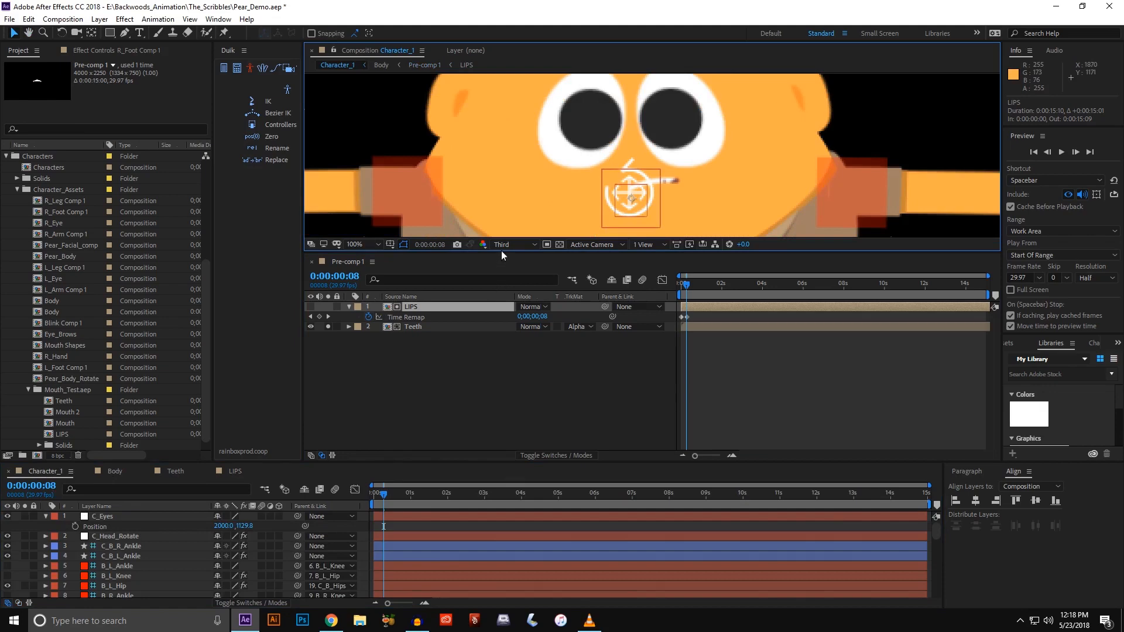
pyautogui.moveTo(501, 252); pyautogui.dragTo(507, 362)
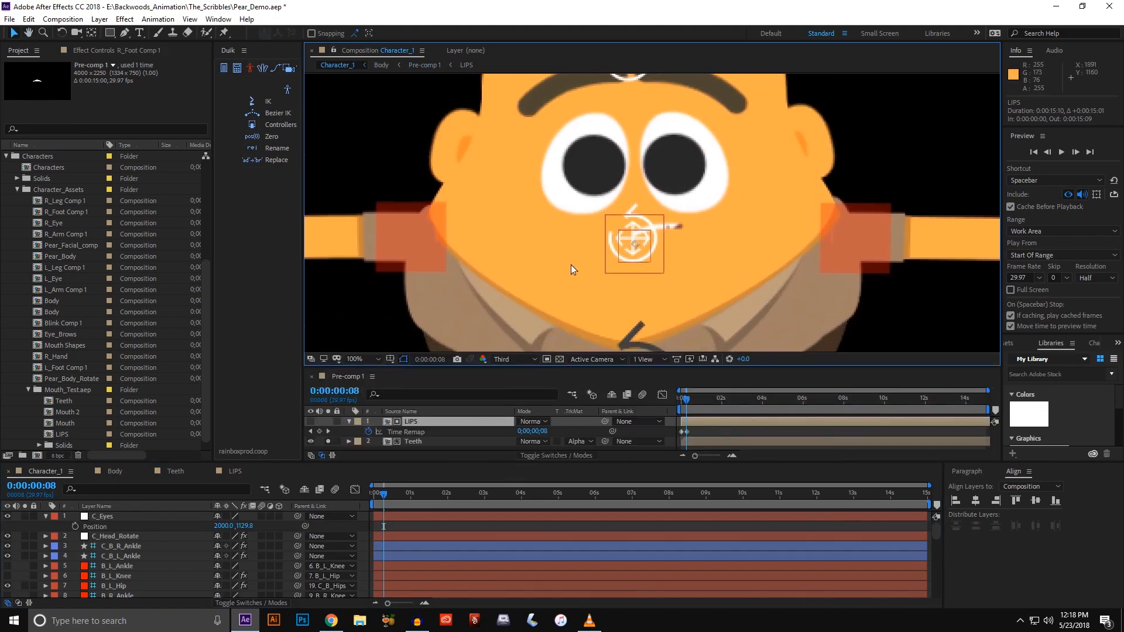
# - Add a null object above C_Eyes in Character_1 and rename it C_Mouth
pyautogui.click(47, 517)
pyautogui.click(121, 517)
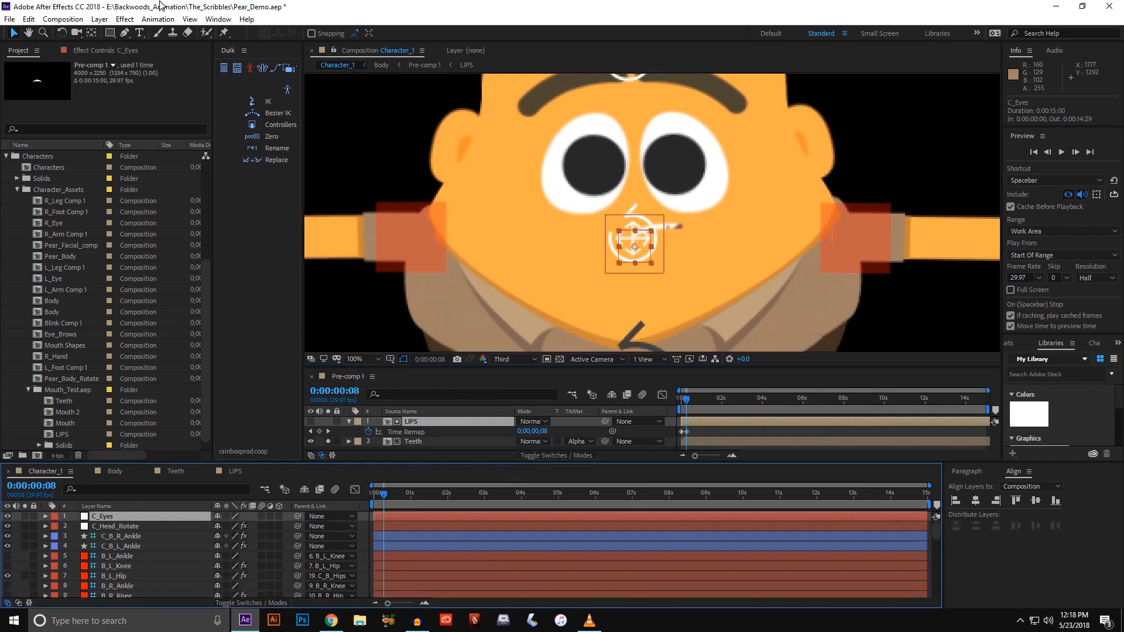
pyautogui.click(100, 19)
pyautogui.moveTo(166, 36)
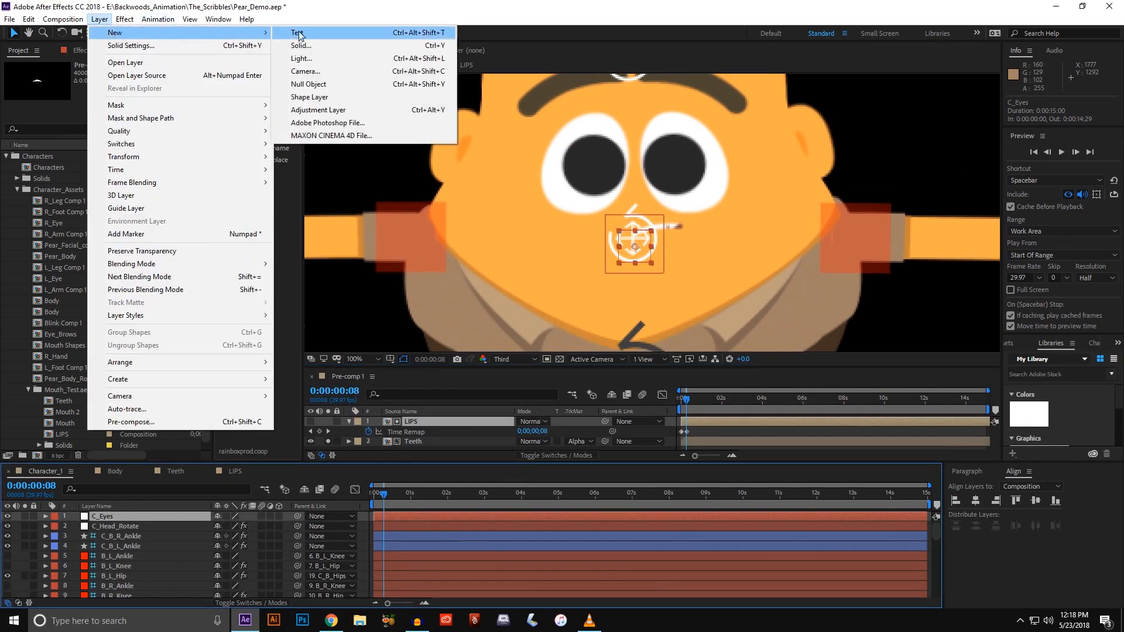
pyautogui.click(309, 84)
pyautogui.press('c')
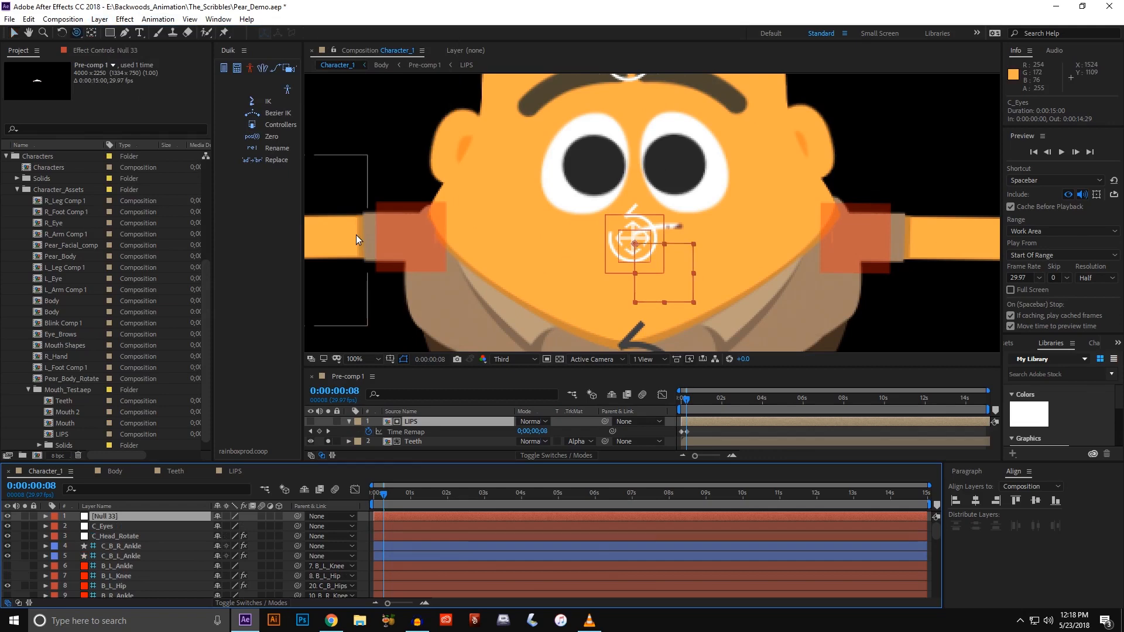
pyautogui.click(116, 519)
pyautogui.press('Return')
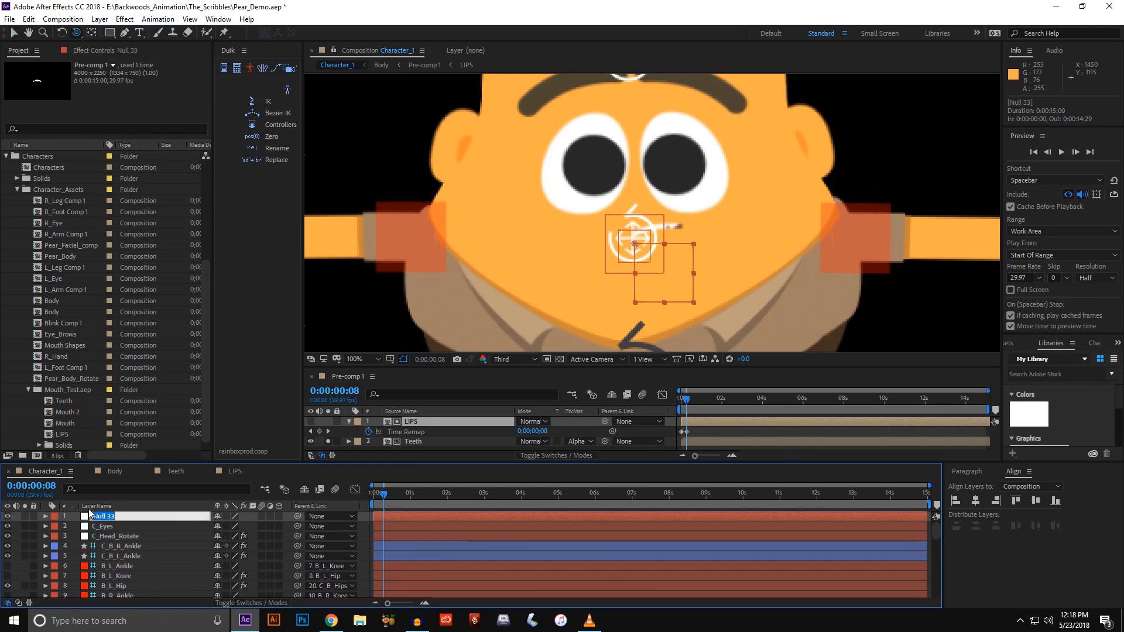
pyautogui.write('C_Mouth')
pyautogui.press('Return')
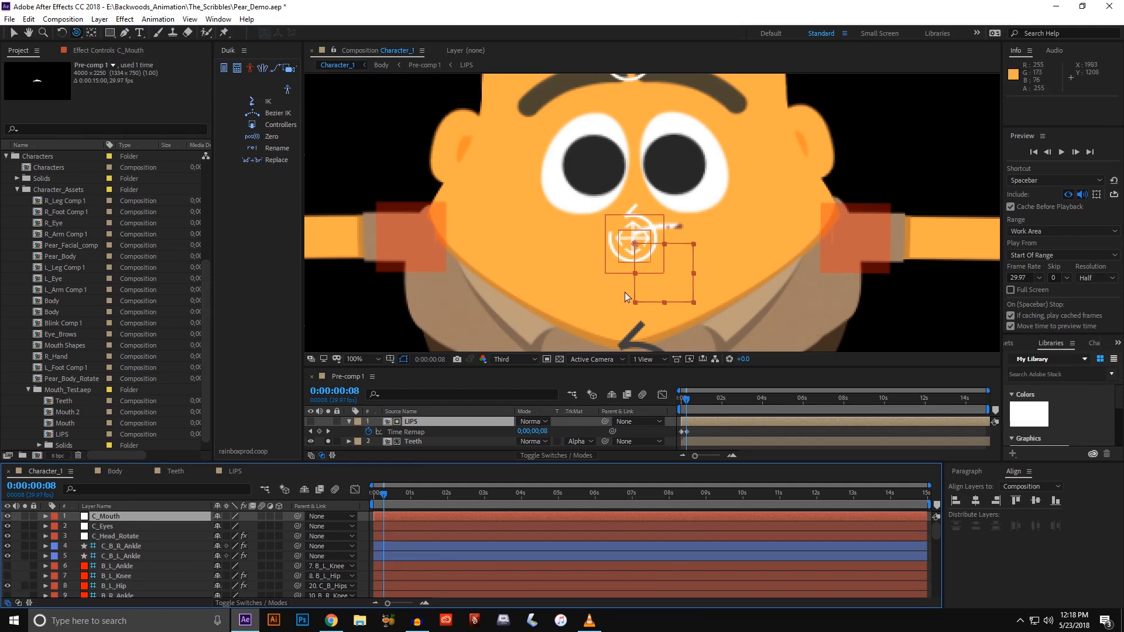
# - Centre the C_Mouth null's anchor point using snapping, shrink the null and place it below the mouth at about 2001, 1213
pyautogui.moveTo(635, 290); pyautogui.dragTo(614, 300)
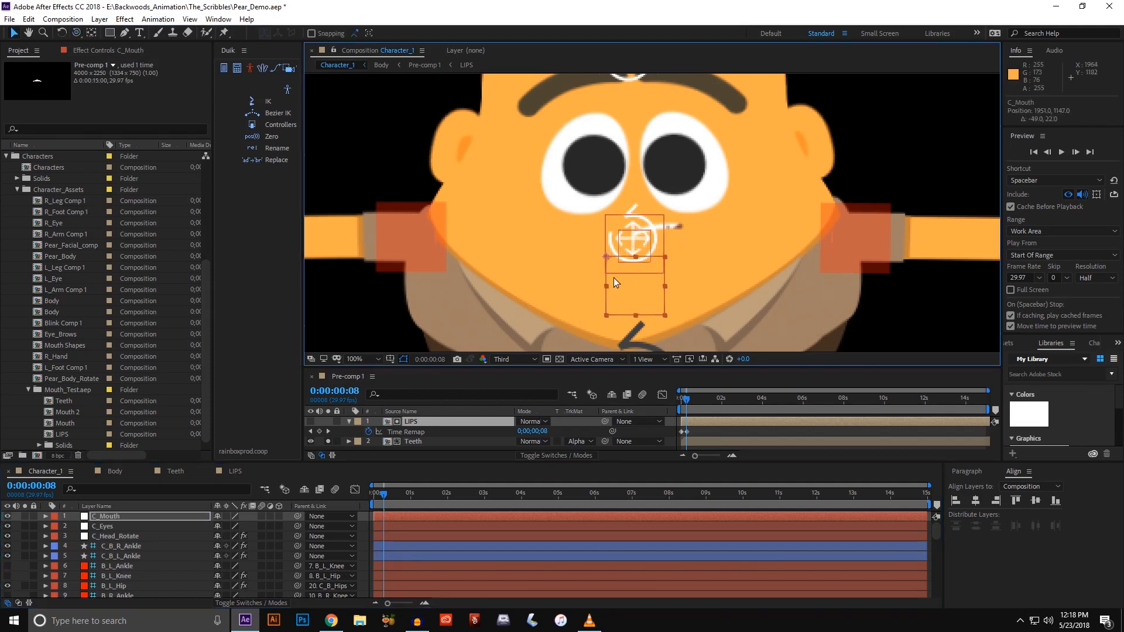
pyautogui.click(312, 33)
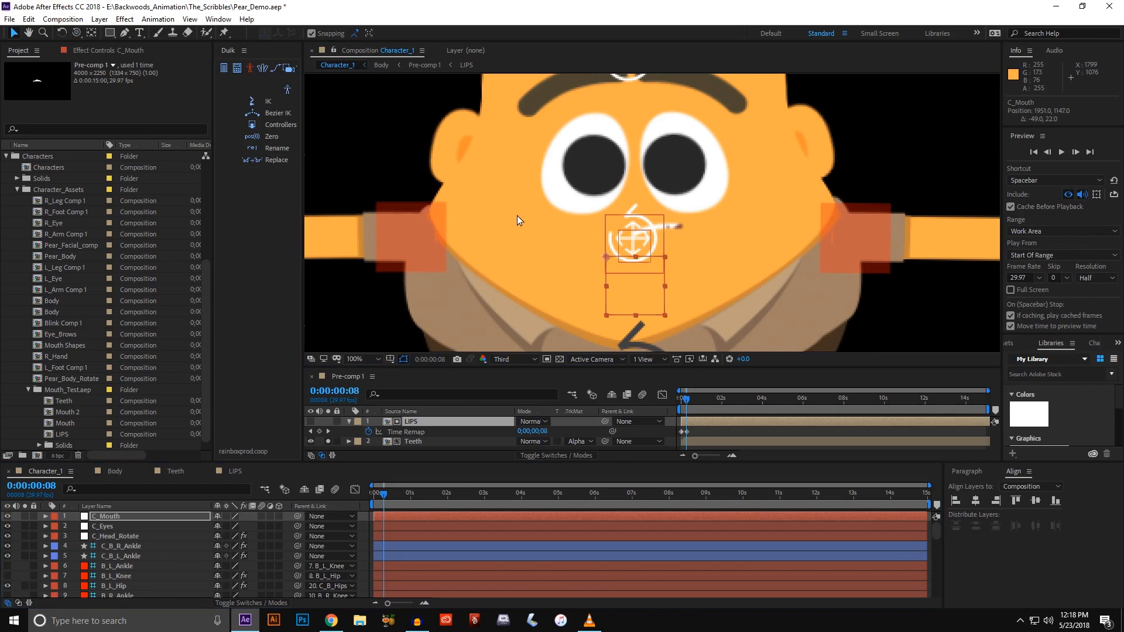
pyautogui.moveTo(616, 270); pyautogui.dragTo(634, 286)
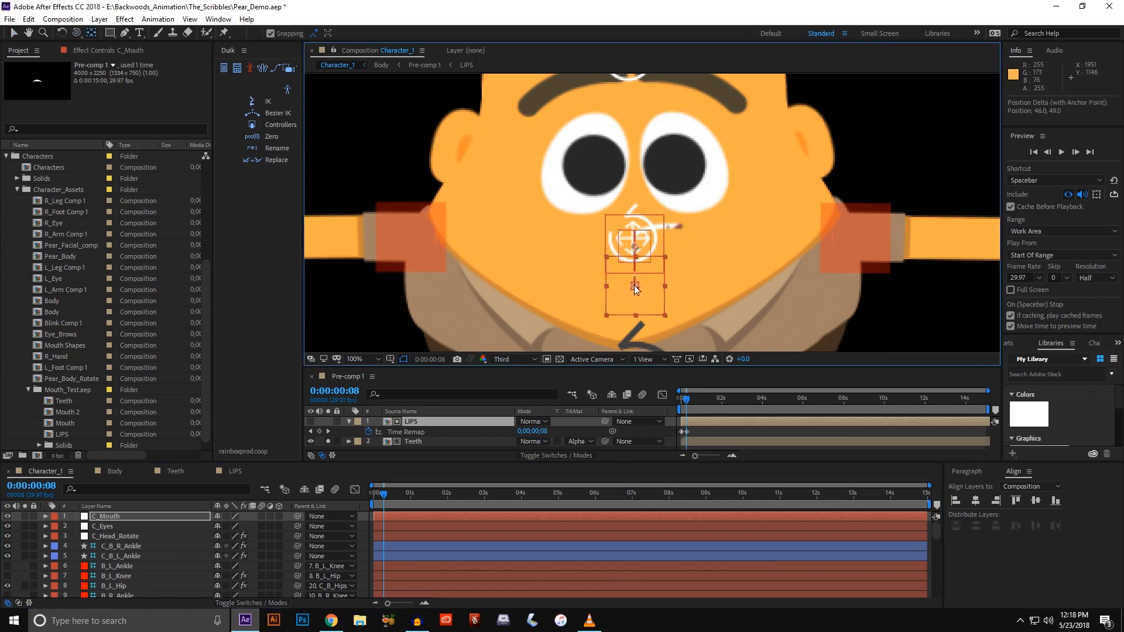
pyautogui.press('v')
pyautogui.moveTo(642, 300); pyautogui.dragTo(610, 274)
pyautogui.click(311, 33)
pyautogui.moveTo(535, 294); pyautogui.dragTo(550, 305)
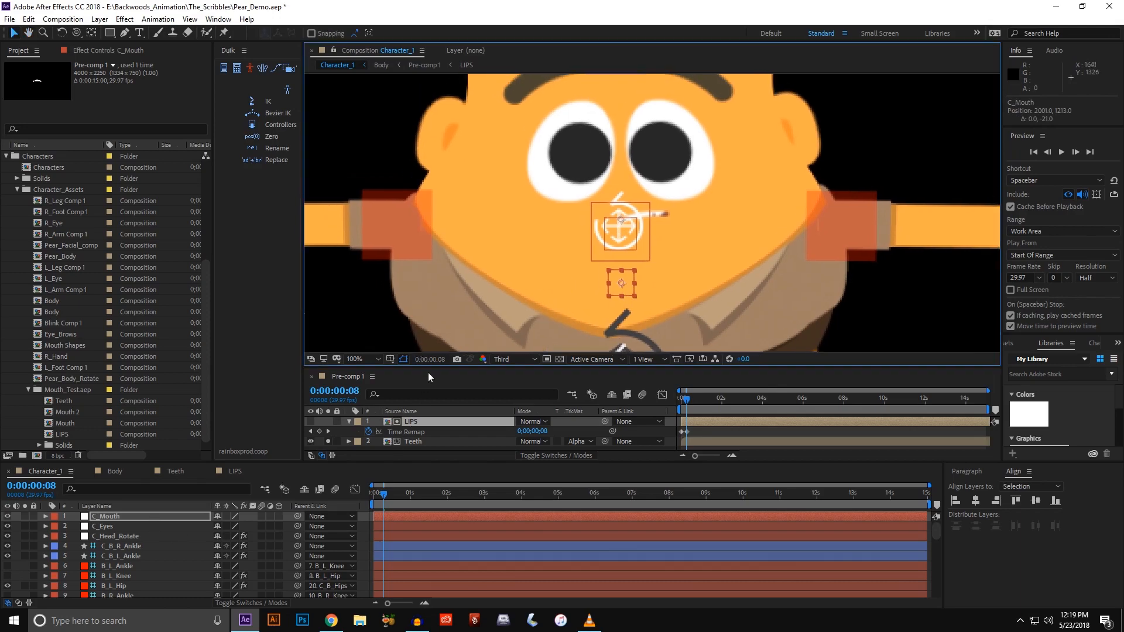
# - Add a Slider Control effect to C_Mouth and rename it Mouth_Shape
pyautogui.moveTo(430, 367); pyautogui.dragTo(434, 302)
pyautogui.click(409, 356)
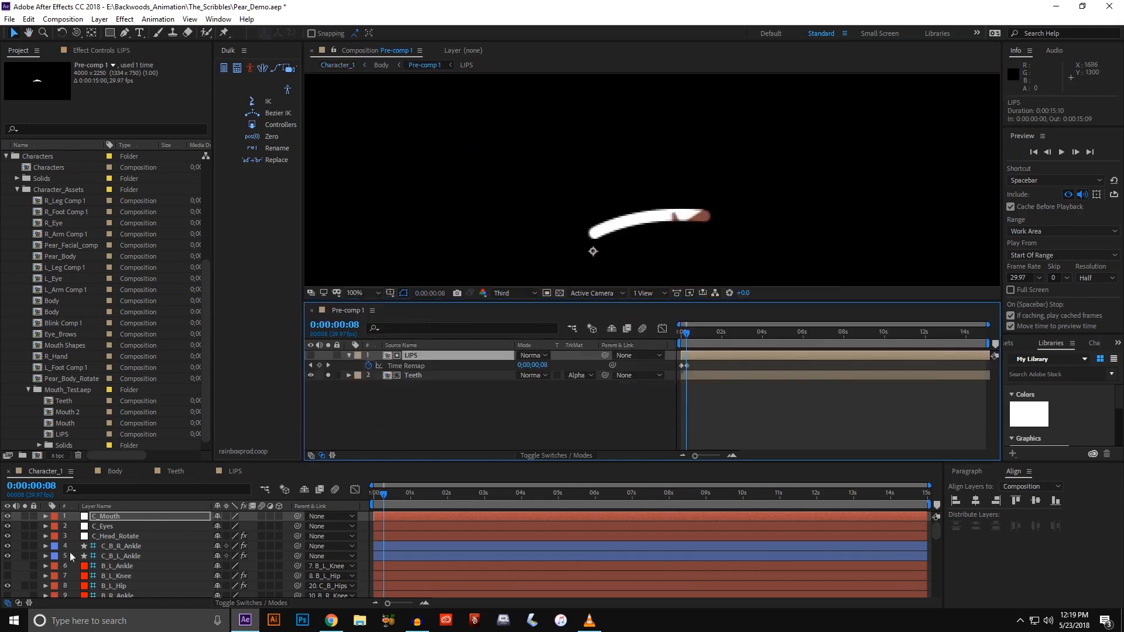
pyautogui.keyDown('shift'); pyautogui.click(53, 529); pyautogui.keyUp('shift')
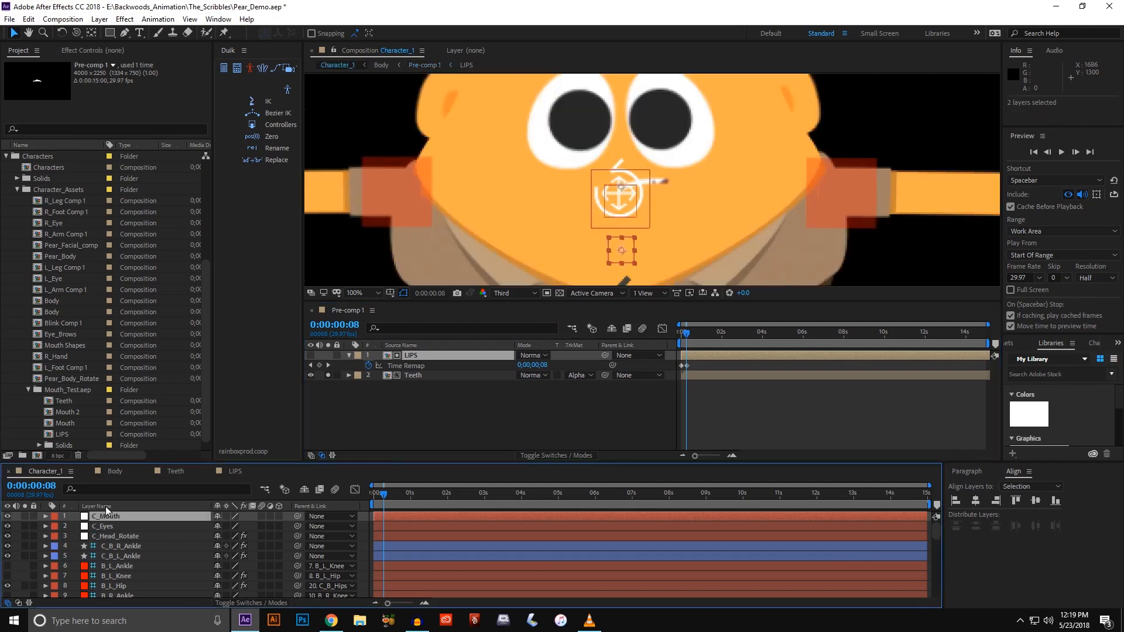
pyautogui.click(120, 22)
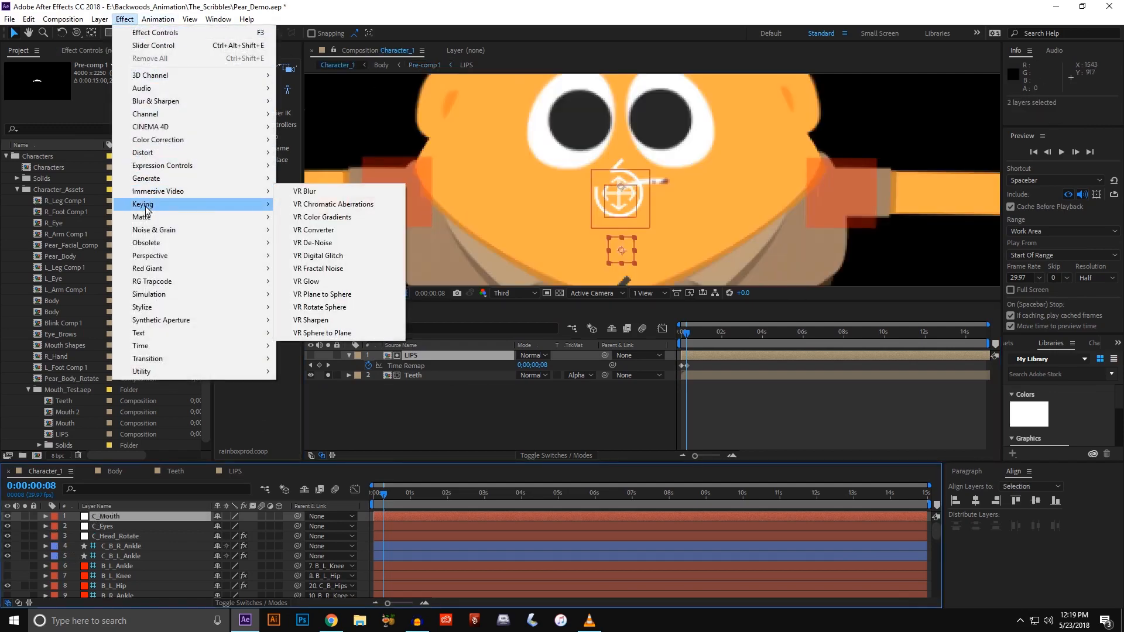
pyautogui.moveTo(155, 222)
pyautogui.moveTo(170, 166)
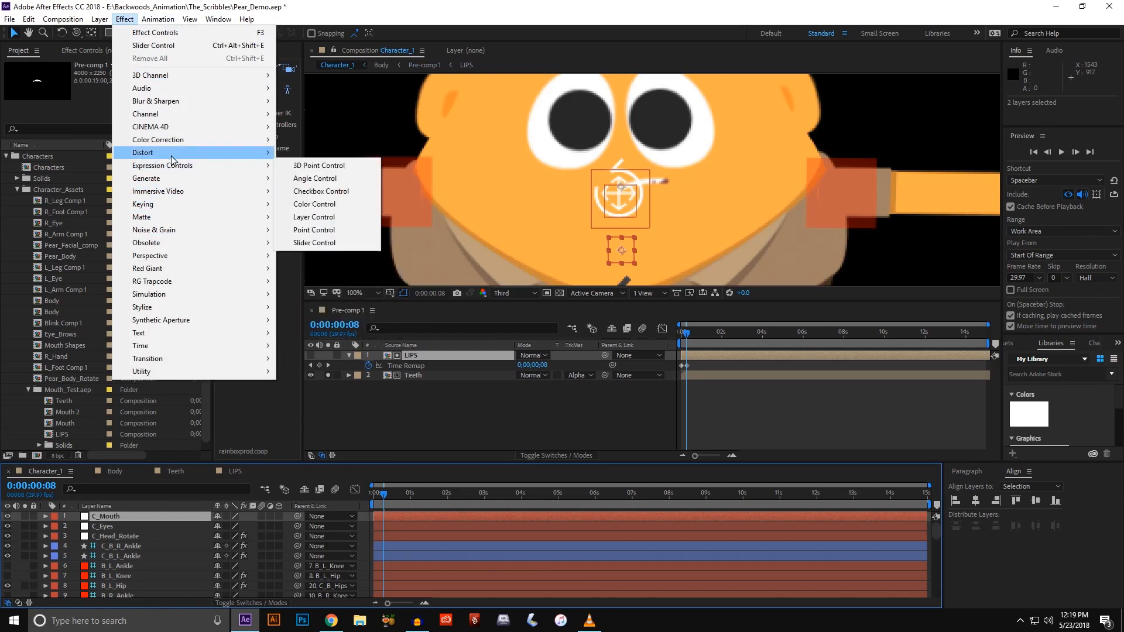
pyautogui.click(308, 243)
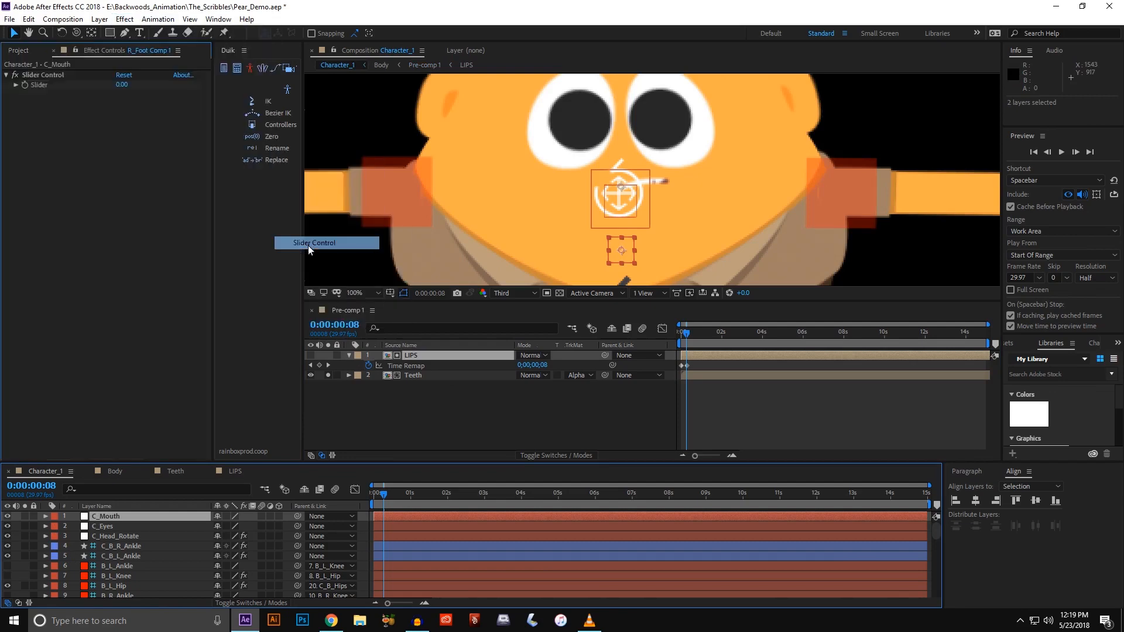
pyautogui.click(40, 76)
pyautogui.write('Mouth_Sh')
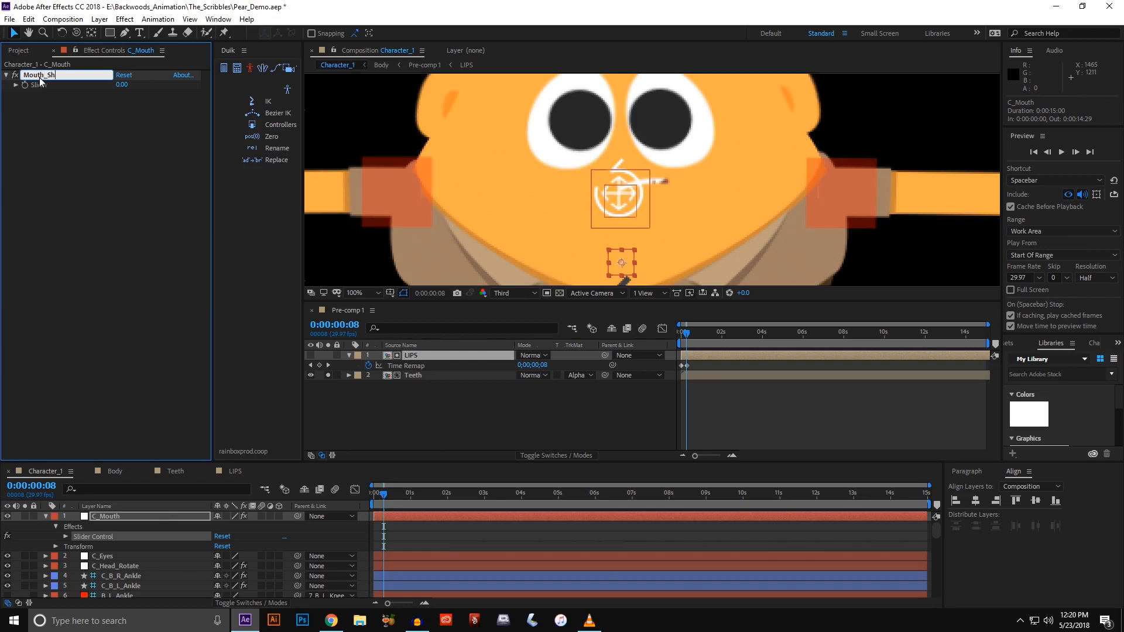
pyautogui.write('ape')
pyautogui.press('Return')
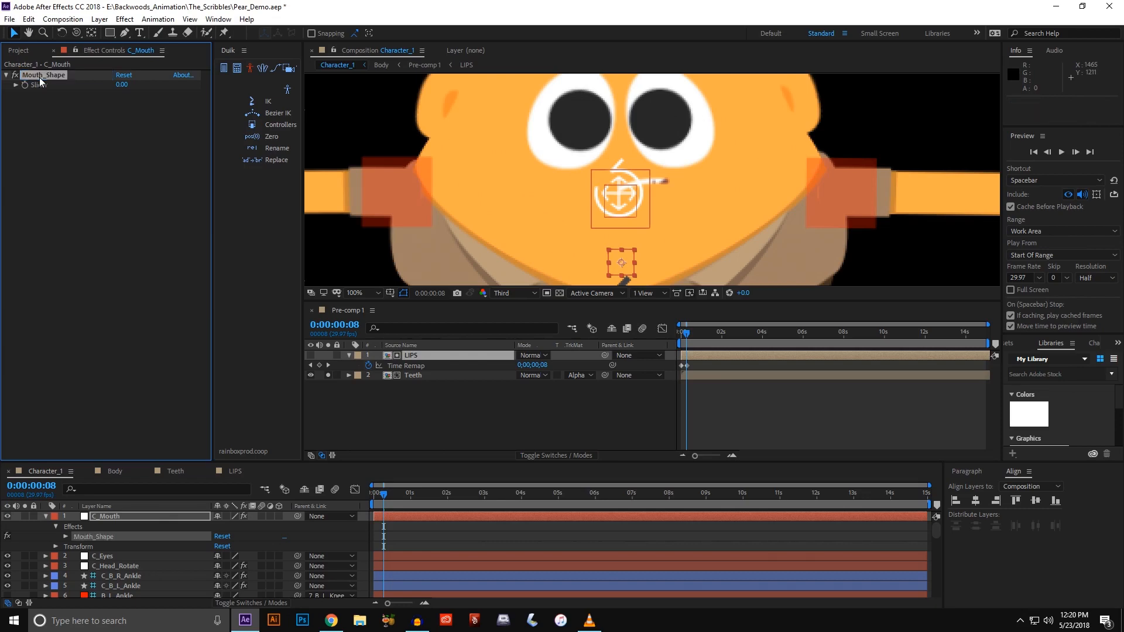
# - Link the LIPS layer's Time Remap in Pre-comp 1 to C_Mouth's Mouth_Shape slider with an expression
pyautogui.click(158, 522)
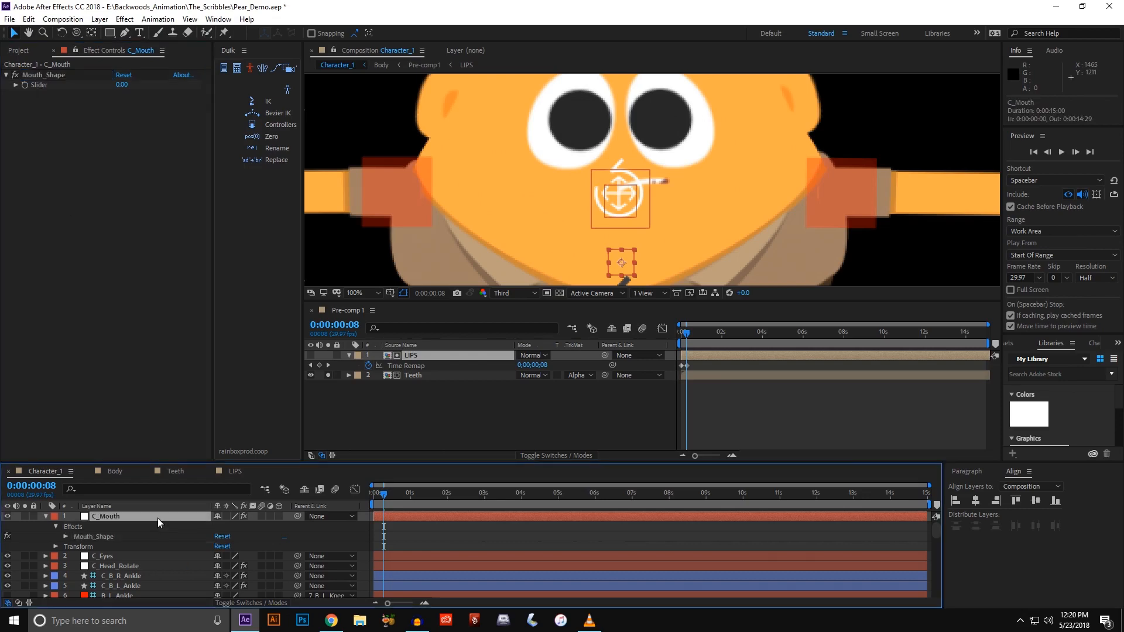
pyautogui.keyDown('alt'); pyautogui.click(369, 366); pyautogui.keyUp('alt')
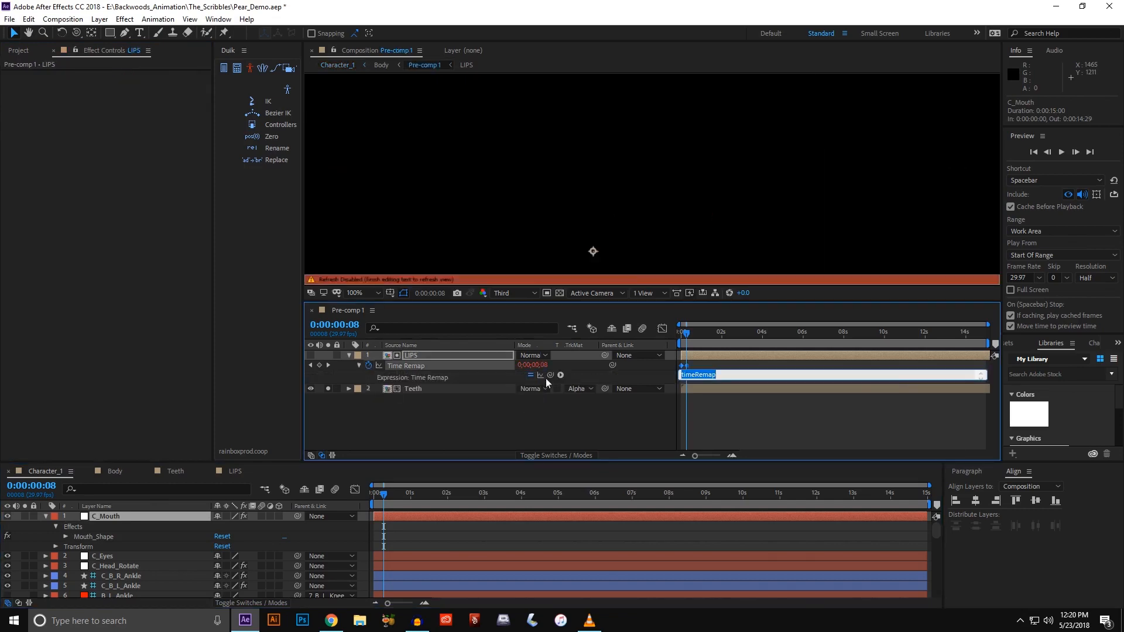
pyautogui.click(65, 537)
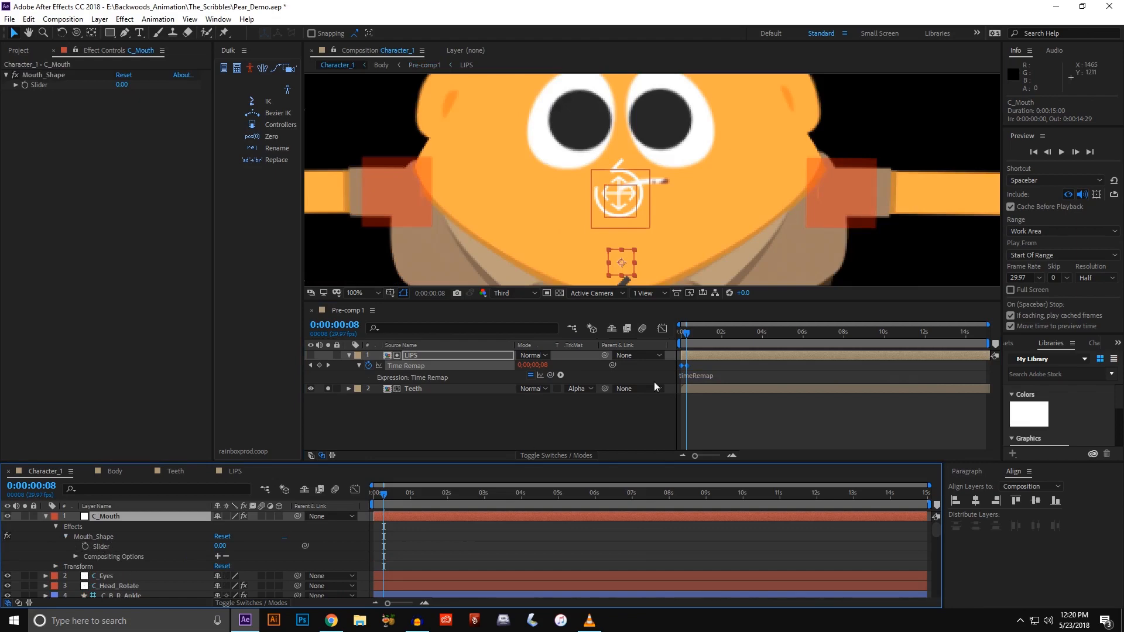
pyautogui.moveTo(613, 368); pyautogui.dragTo(102, 549)
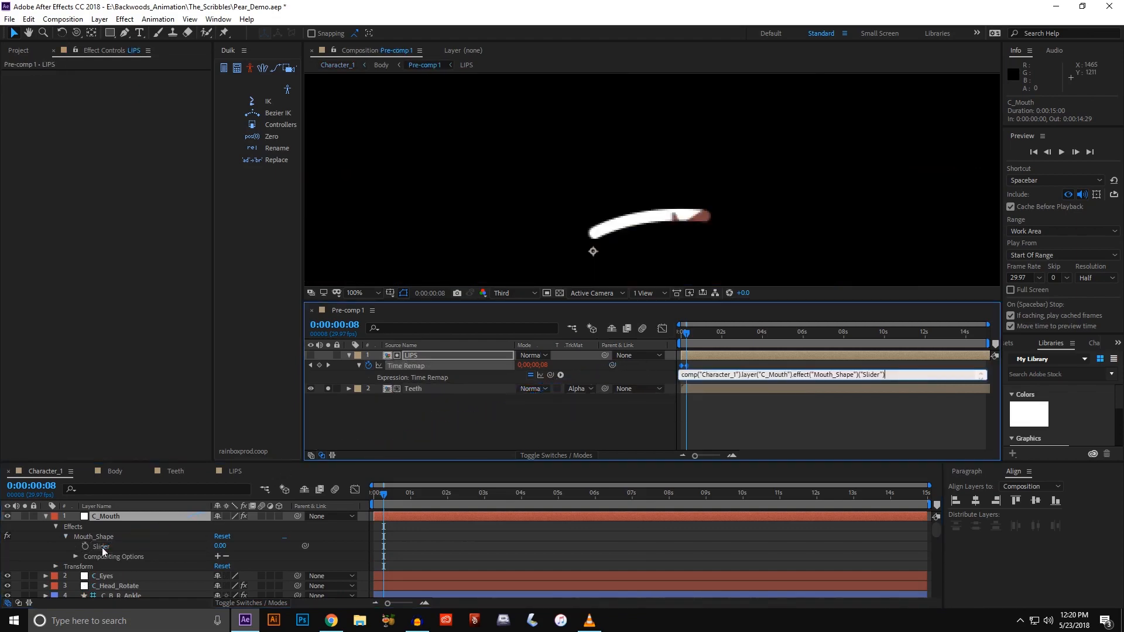
pyautogui.click(116, 517)
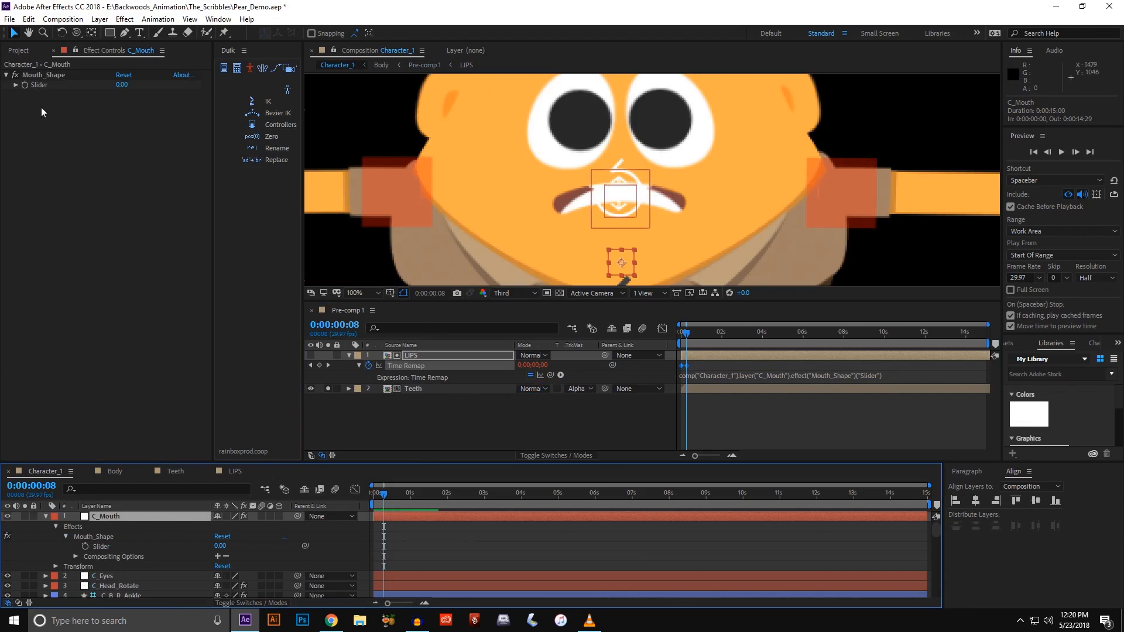
# - Limit the Mouth_Shape slider range to 0–0.2 and try the mouth shapes across it
pyautogui.click(16, 86)
pyautogui.moveTo(34, 103); pyautogui.dragTo(34, 106)
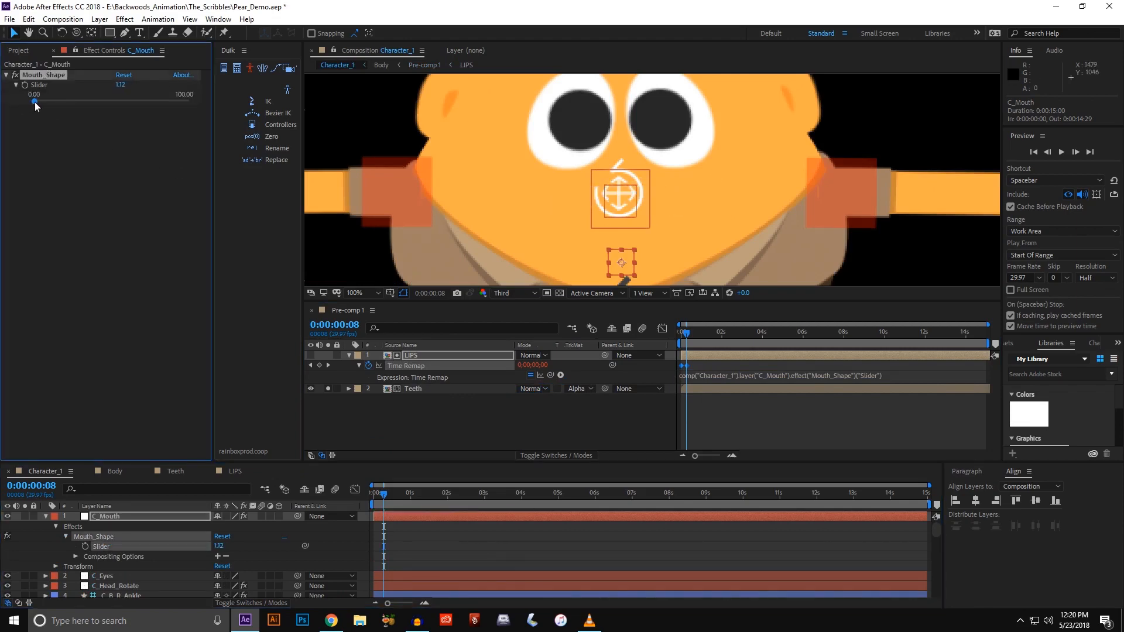
pyautogui.rightClick(122, 84)
pyautogui.click(161, 92)
pyautogui.doubleClick(375, 315)
pyautogui.press('BackSpace')
pyautogui.write('.2')
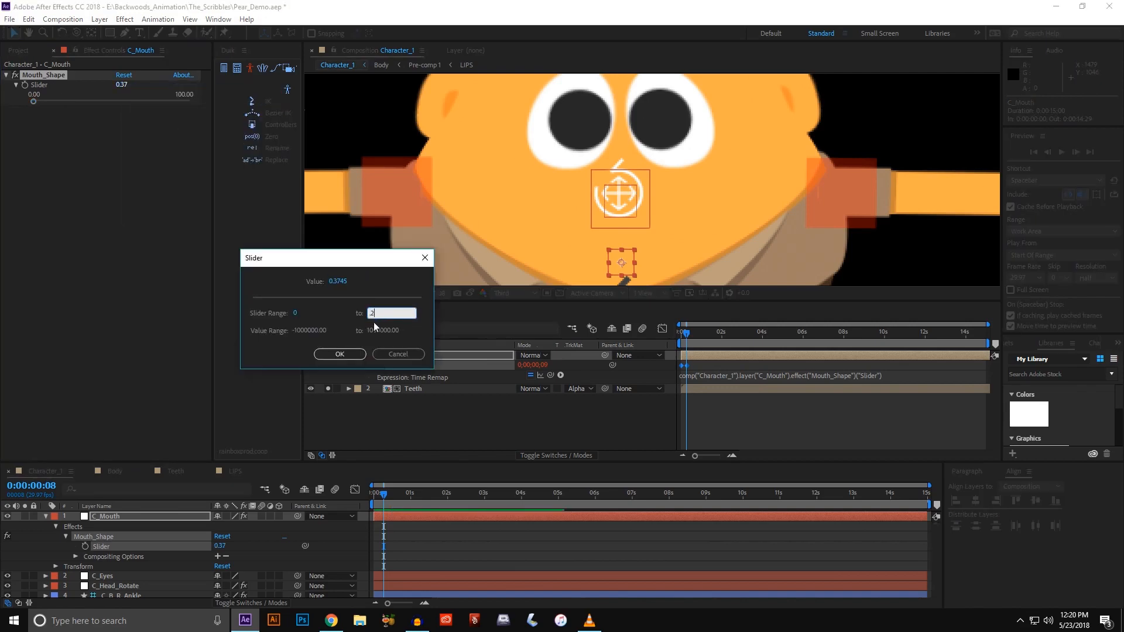
pyautogui.press('Return')
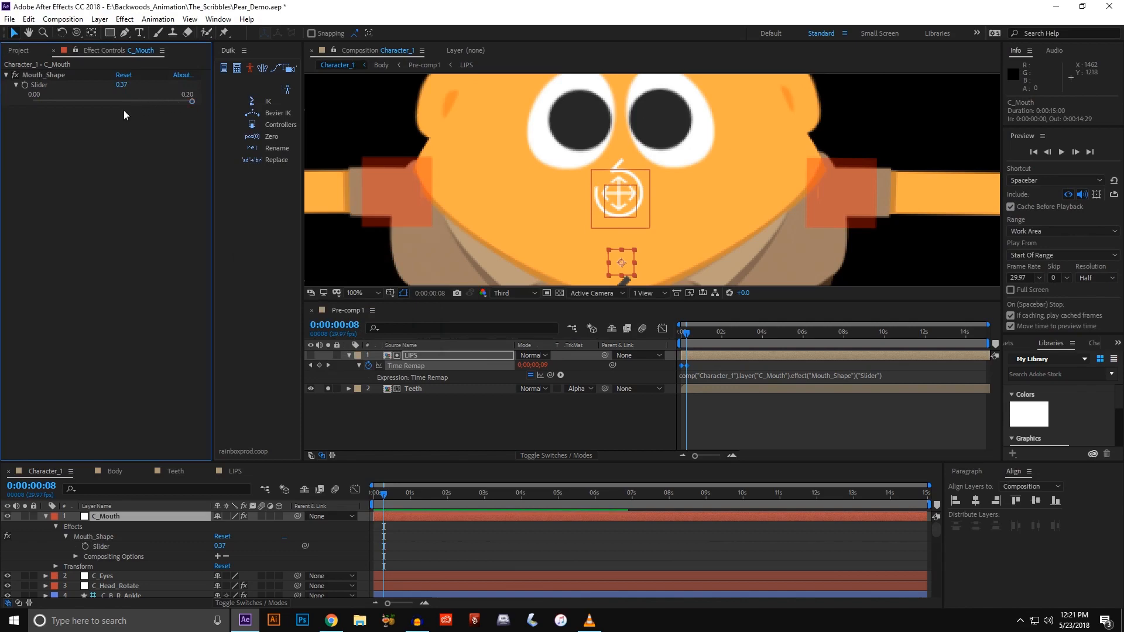
pyautogui.moveTo(36, 104); pyautogui.dragTo(218, 112)
# - Extend the Mouth_Shape slider range to 0–0.4 and test the mouth shapes within it
pyautogui.rightClick(126, 84)
pyautogui.click(141, 91)
pyautogui.click(370, 314)
pyautogui.press('BackSpace')
pyautogui.write('.4')
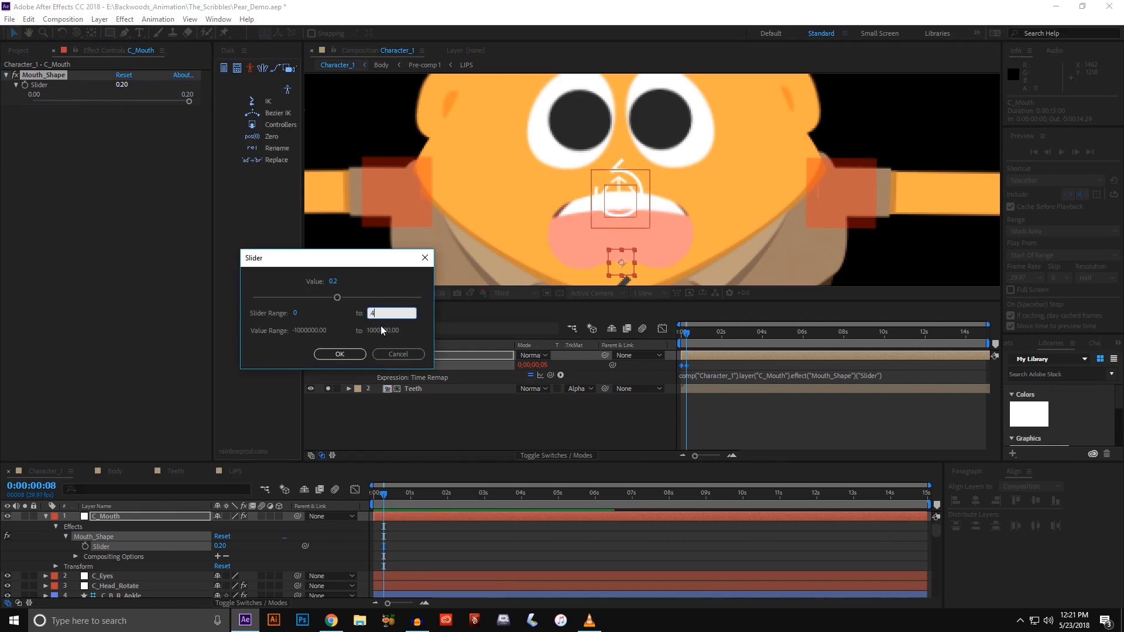
pyautogui.press('Return')
pyautogui.moveTo(111, 103); pyautogui.dragTo(145, 108)
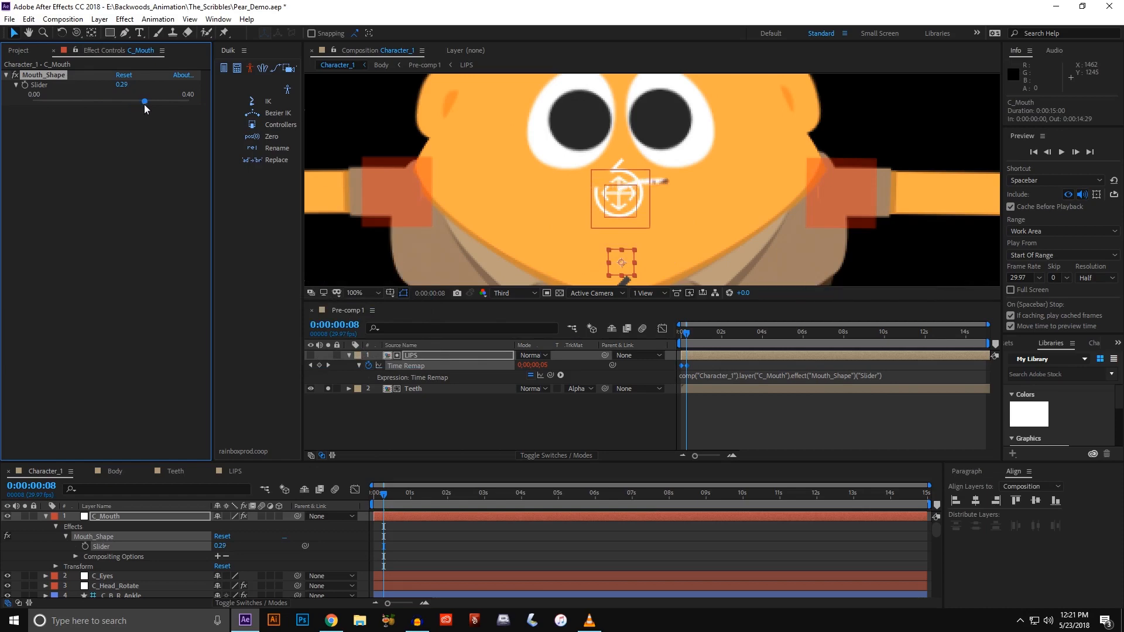
# - Set the Mouth_Shape slider's upper range limit to 0.3 and move the slider to about 0.05
pyautogui.rightClick(121, 85)
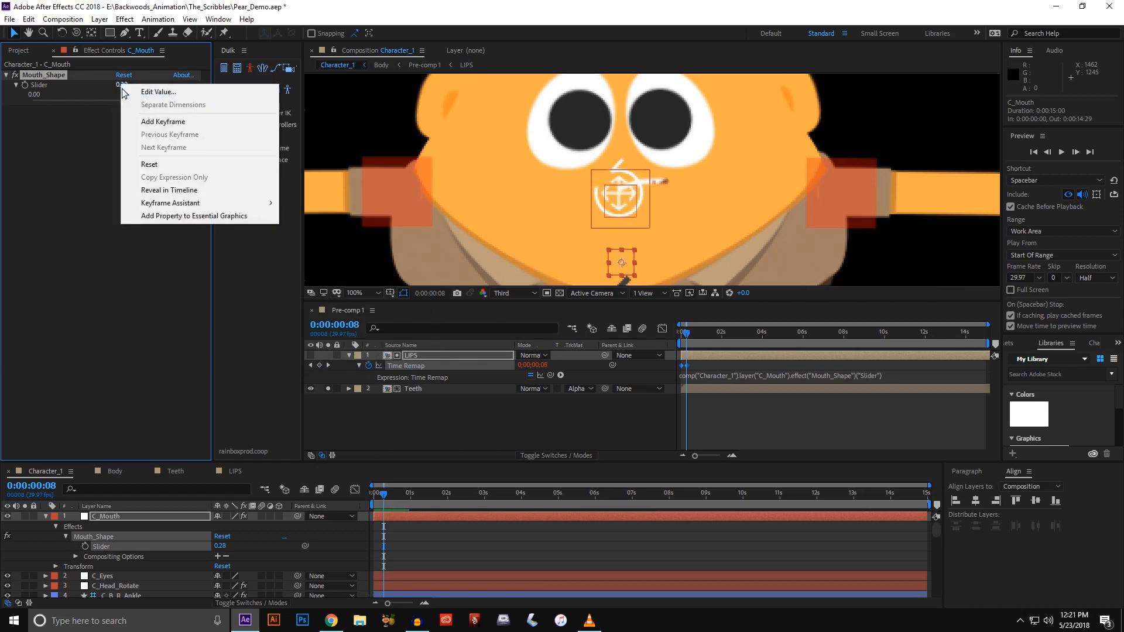
pyautogui.click(155, 91)
pyautogui.click(375, 314)
pyautogui.write('.3')
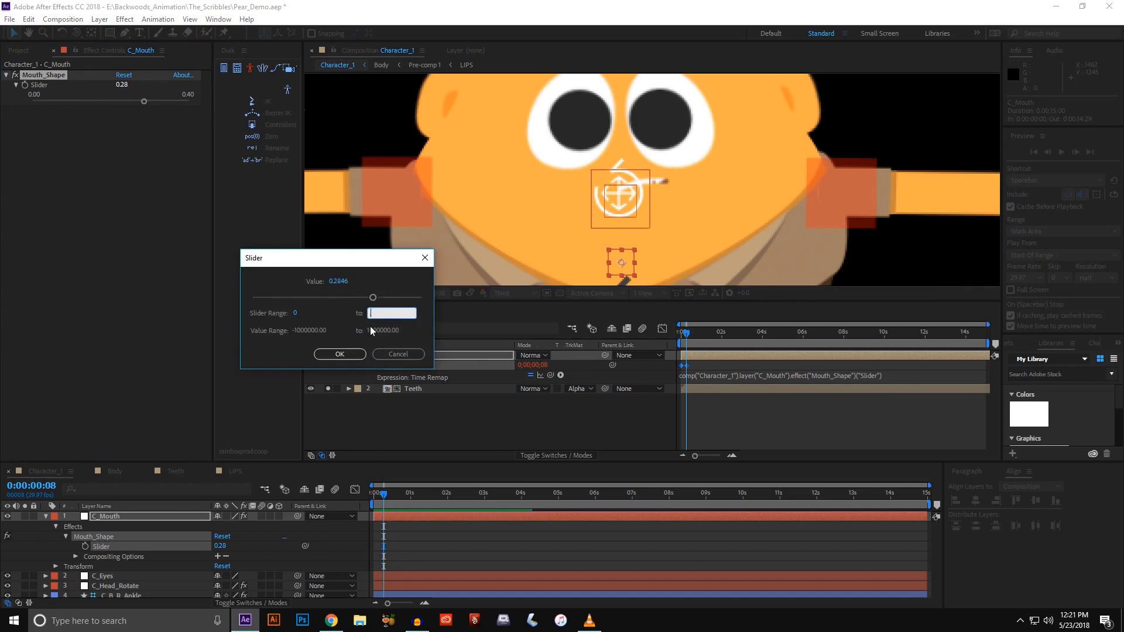
pyautogui.press('Return')
pyautogui.moveTo(180, 102); pyautogui.dragTo(61, 103)
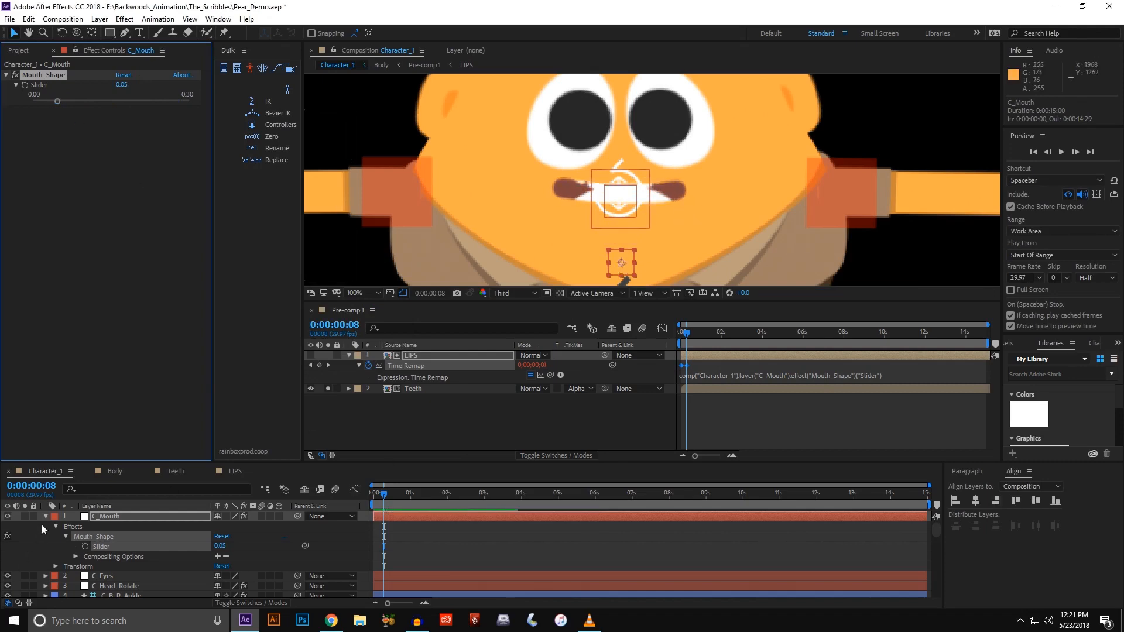
# - Open the Teeth composition, return Pre-comp 1 to the main timeline group, dock Teeth's timeline separately below the viewer and select Bottom_Teeth
pyautogui.doubleClick(423, 390)
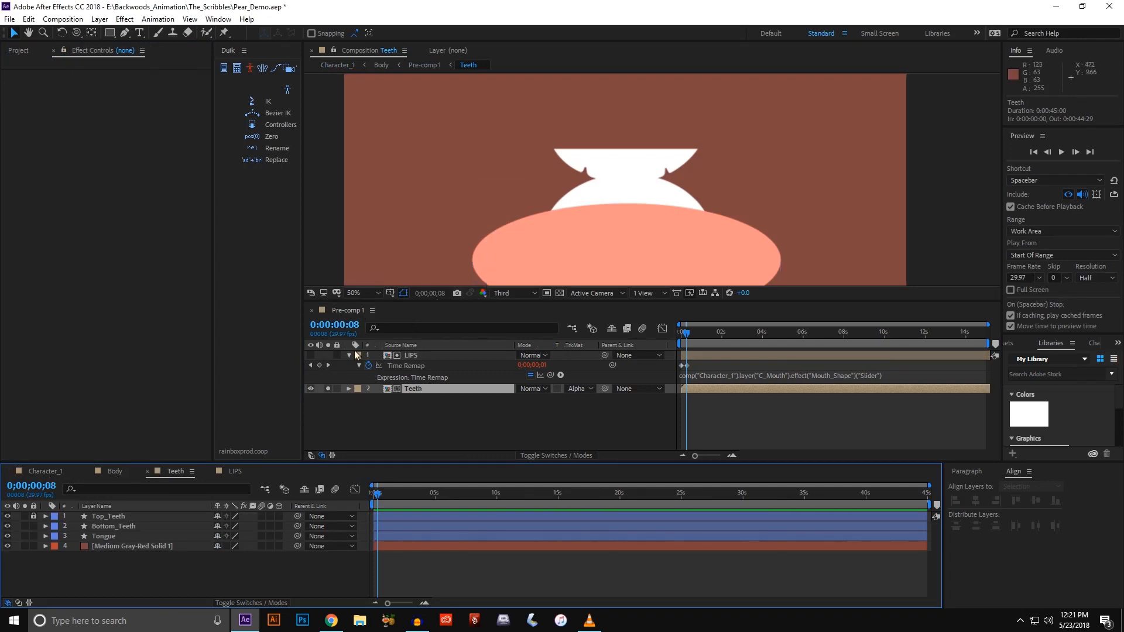
pyautogui.moveTo(339, 310); pyautogui.dragTo(181, 483)
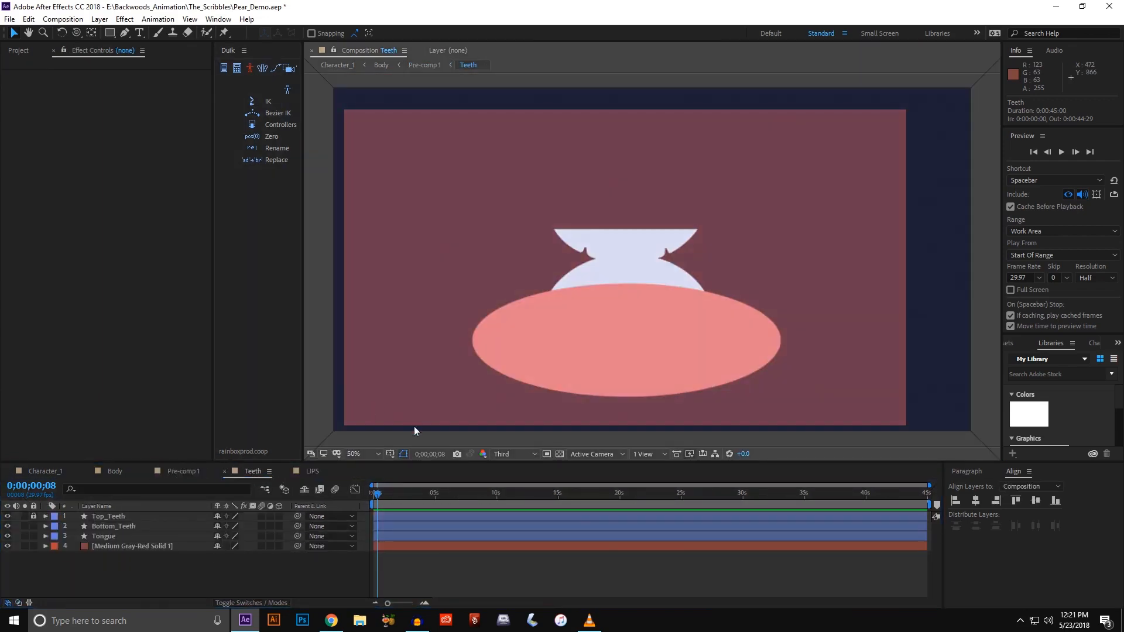
pyautogui.moveTo(414, 427); pyautogui.dragTo(417, 437)
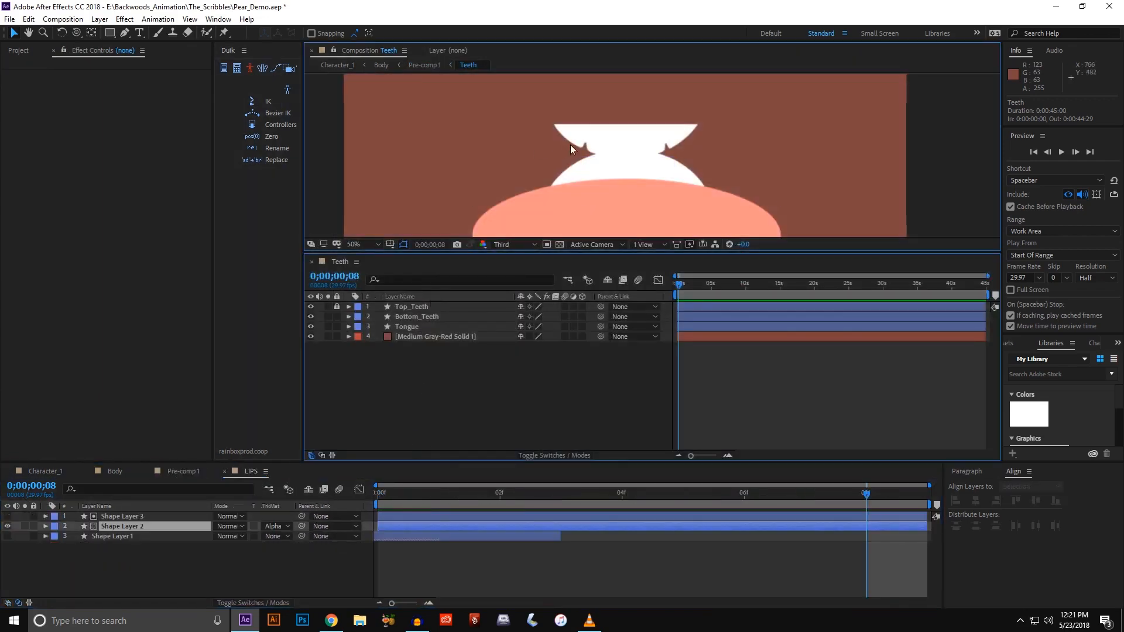
pyautogui.click(620, 177)
pyautogui.press('space')
pyautogui.moveTo(624, 161); pyautogui.dragTo(637, 137)
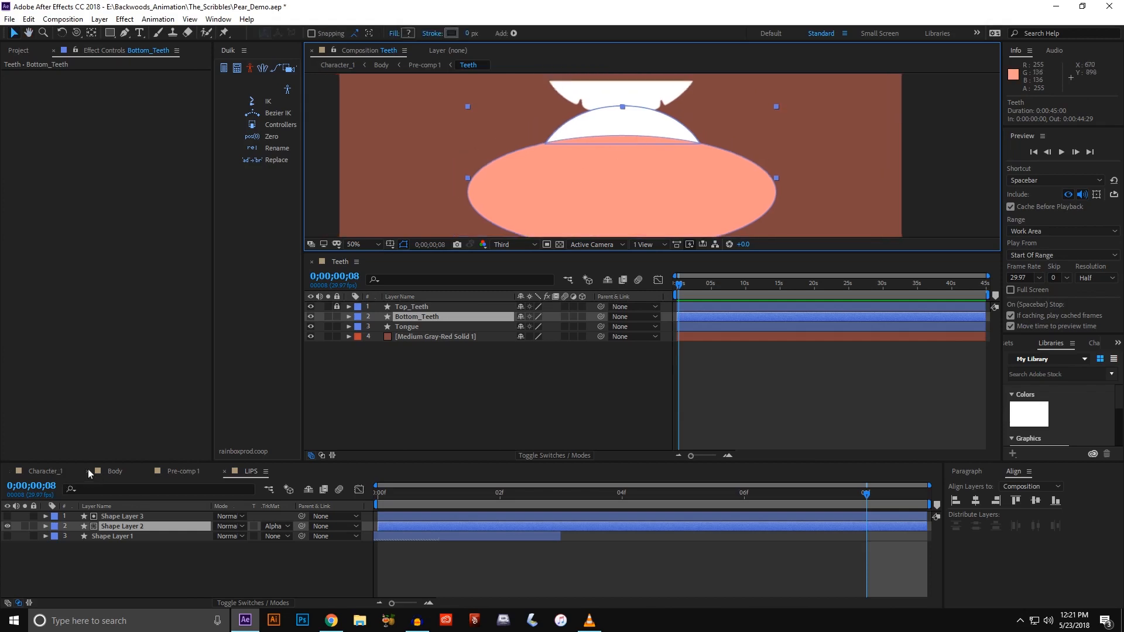
# - Show Character_1 in the main timeline with C_Mouth selected and enlarge the viewer above the Teeth timeline
pyautogui.click(46, 471)
pyautogui.click(108, 517)
pyautogui.scroll(2, 604, 135)
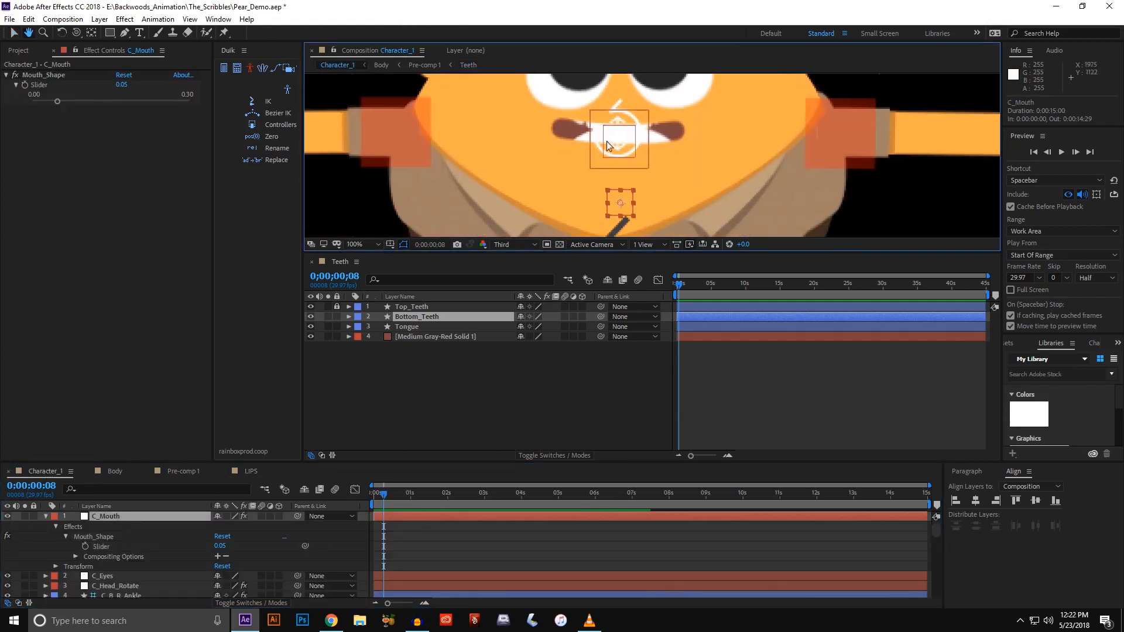
pyautogui.moveTo(581, 252); pyautogui.dragTo(582, 329)
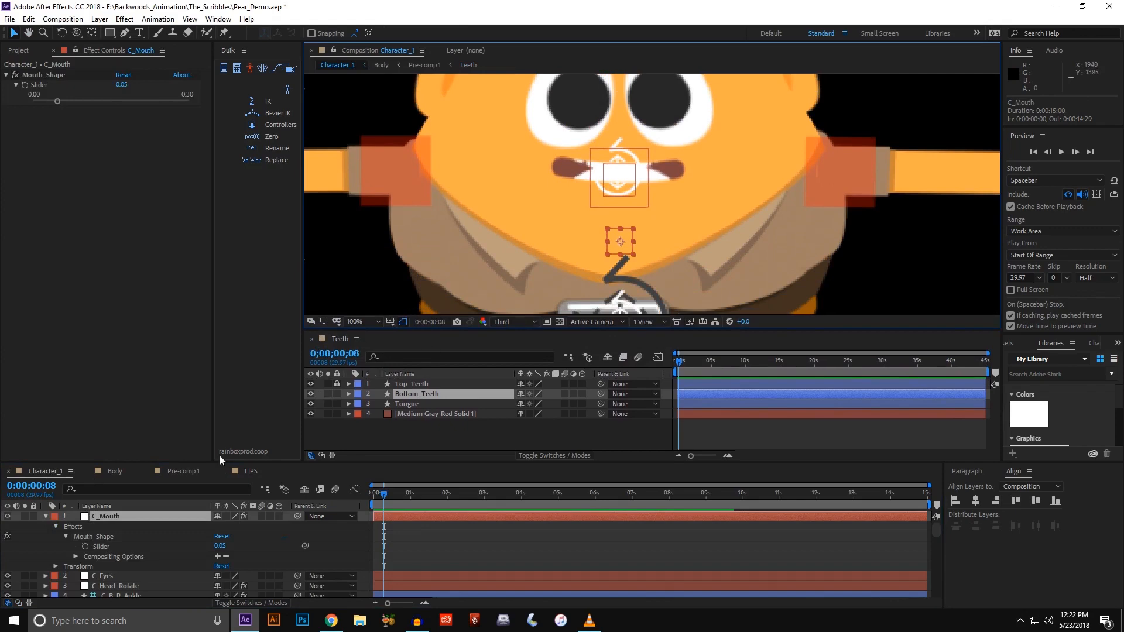
# - In the Teeth composition, reveal Bottom_Teeth's Position and remove its old expression referencing C_Jaw
pyautogui.click(340, 339)
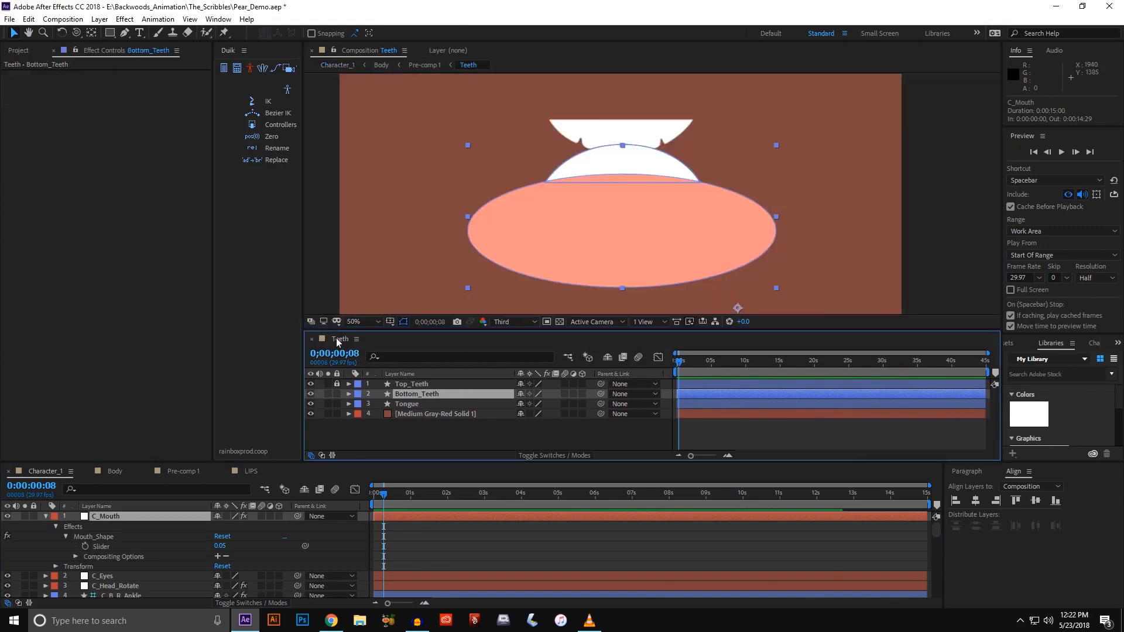
pyautogui.press('p')
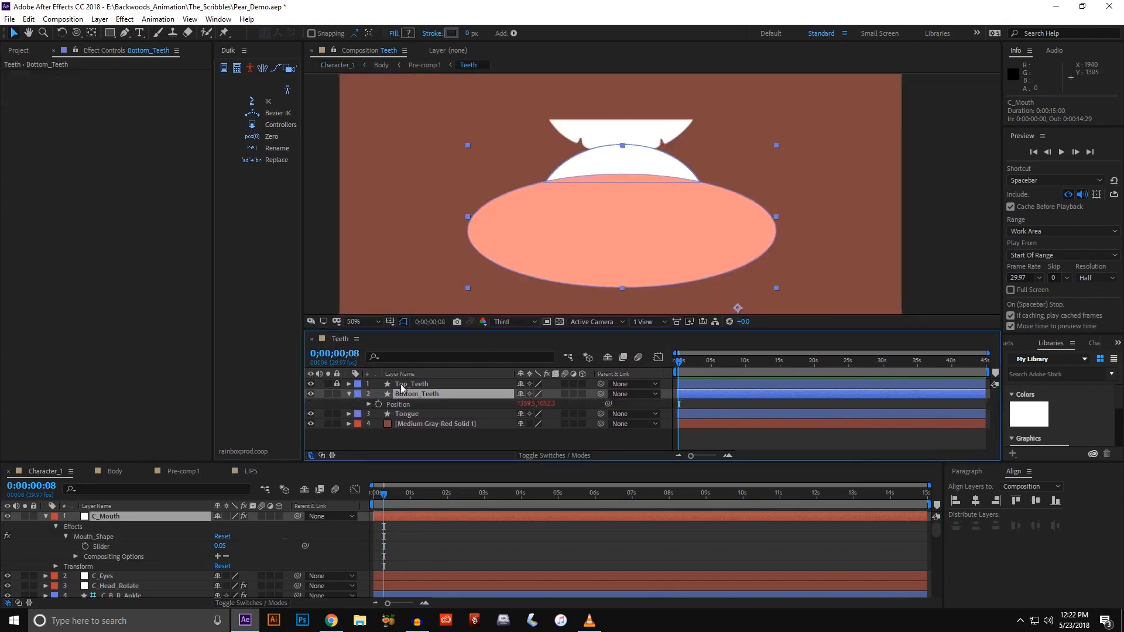
pyautogui.click(407, 397)
pyautogui.click(369, 405)
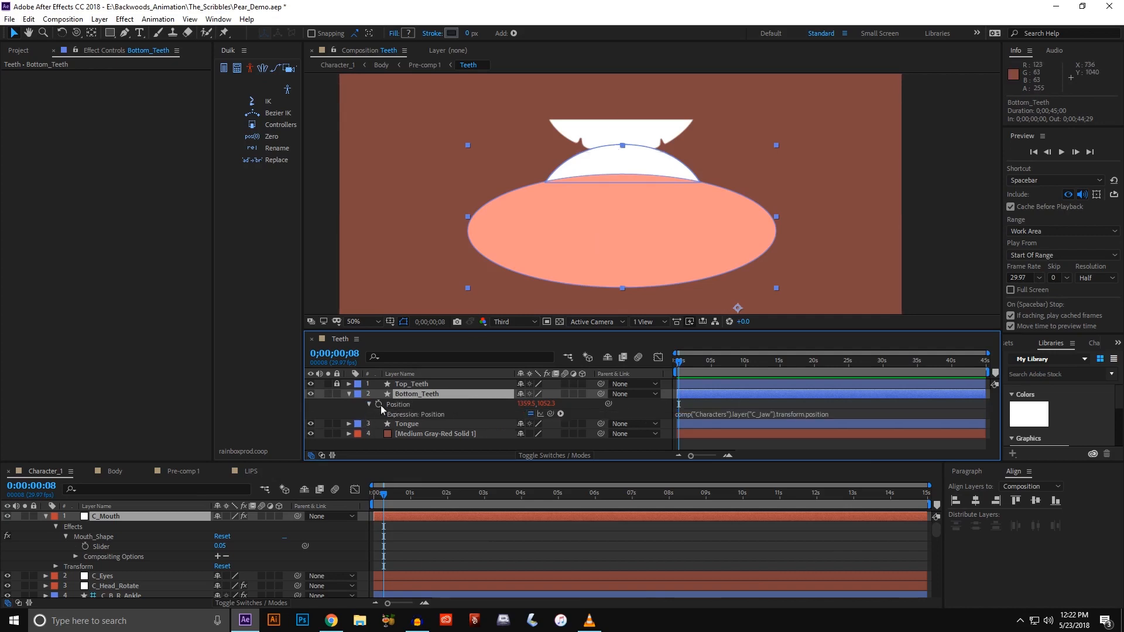
pyautogui.keyDown('alt'); pyautogui.click(379, 404); pyautogui.keyUp('alt')
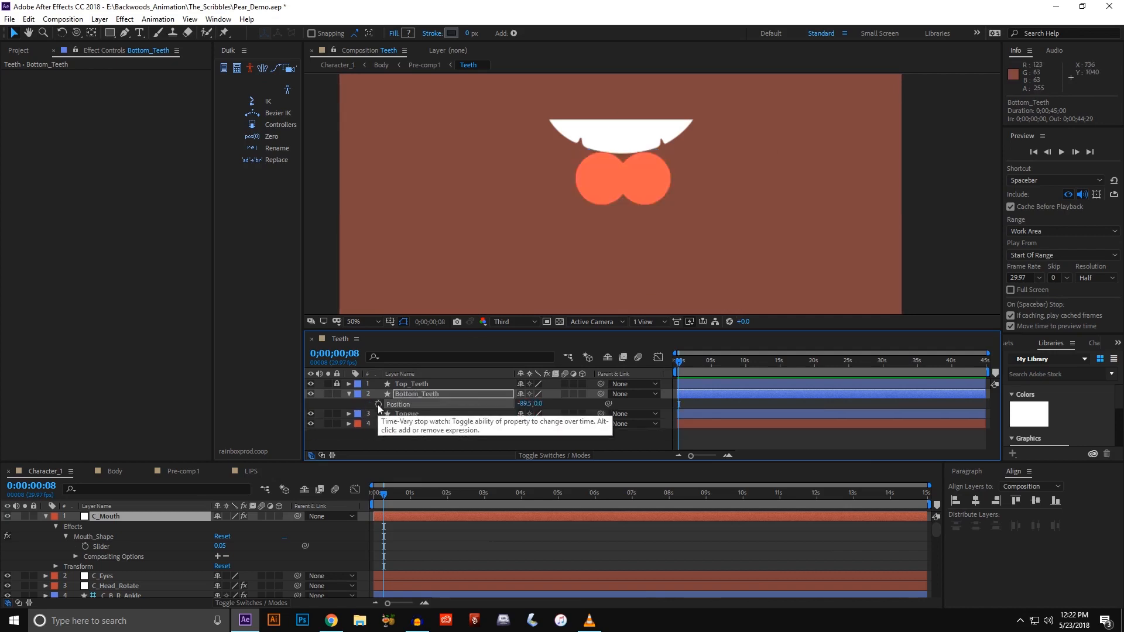
# - Link Bottom_Teeth's Position by expression to the Position of C_Mouth in Character_1
pyautogui.keyDown('alt'); pyautogui.click(379, 405); pyautogui.keyUp('alt')
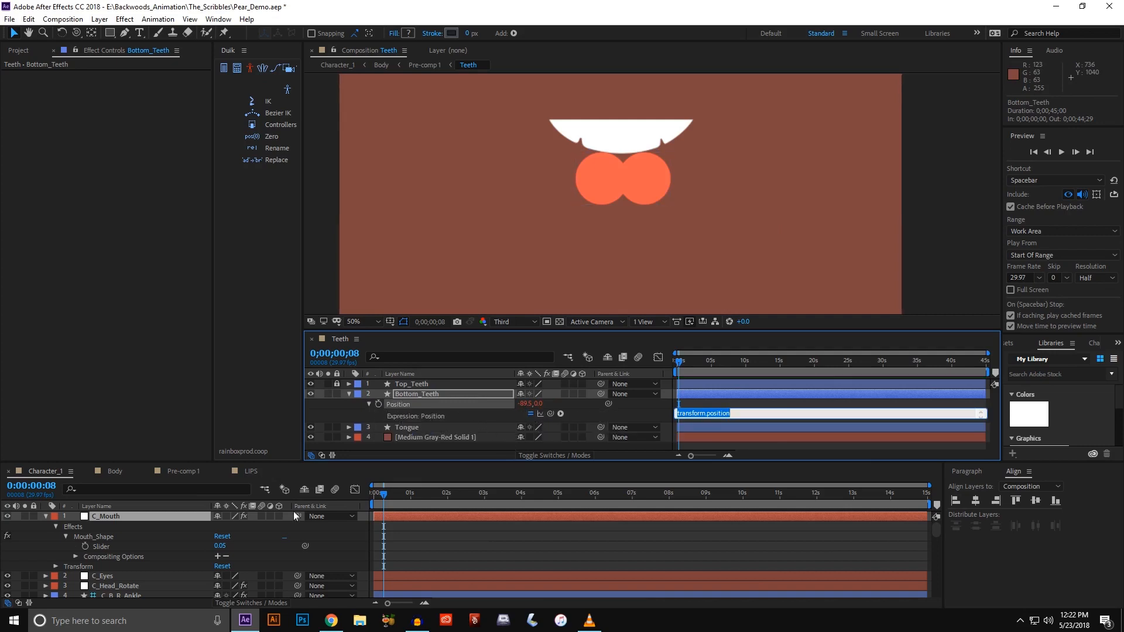
pyautogui.click(113, 518)
pyautogui.press('p')
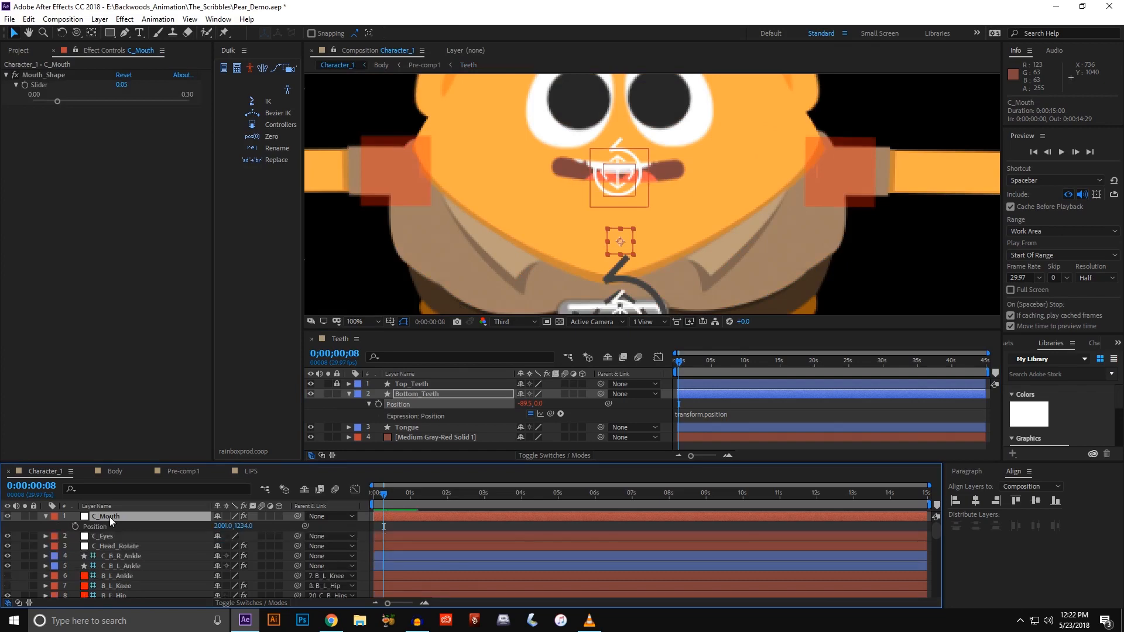
pyautogui.moveTo(550, 414); pyautogui.dragTo(95, 528)
pyautogui.click(110, 517)
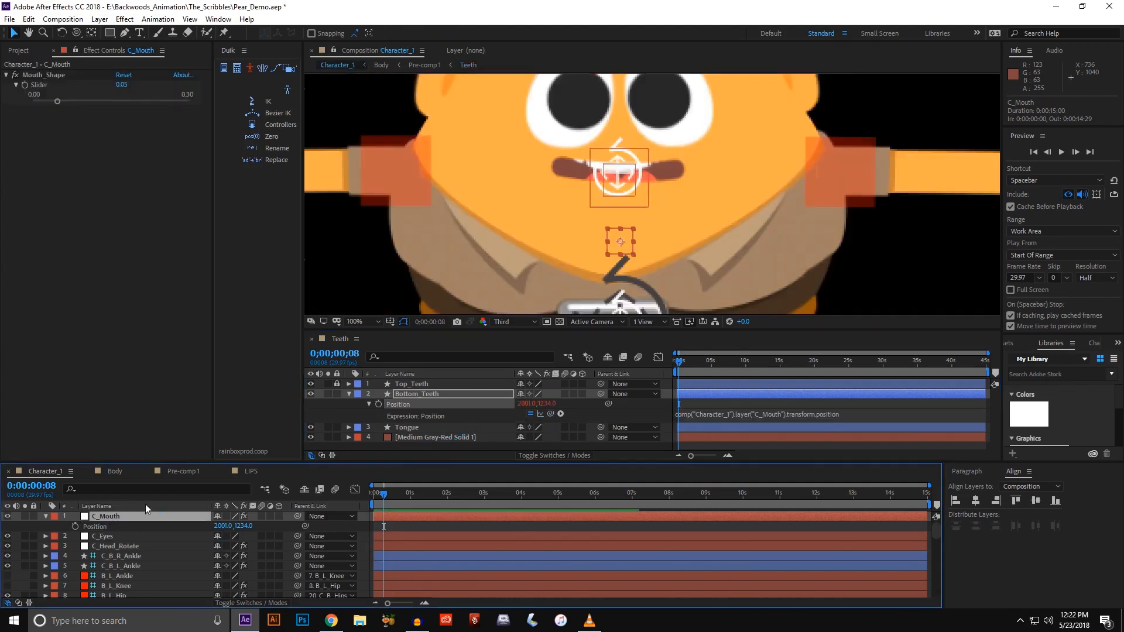
# - Try dragging the C_Mouth control, undo that move, and move the control straight up to 2001, 1202
pyautogui.moveTo(623, 251); pyautogui.dragTo(642, 220)
pyautogui.hotkey('ctrl', 'z')
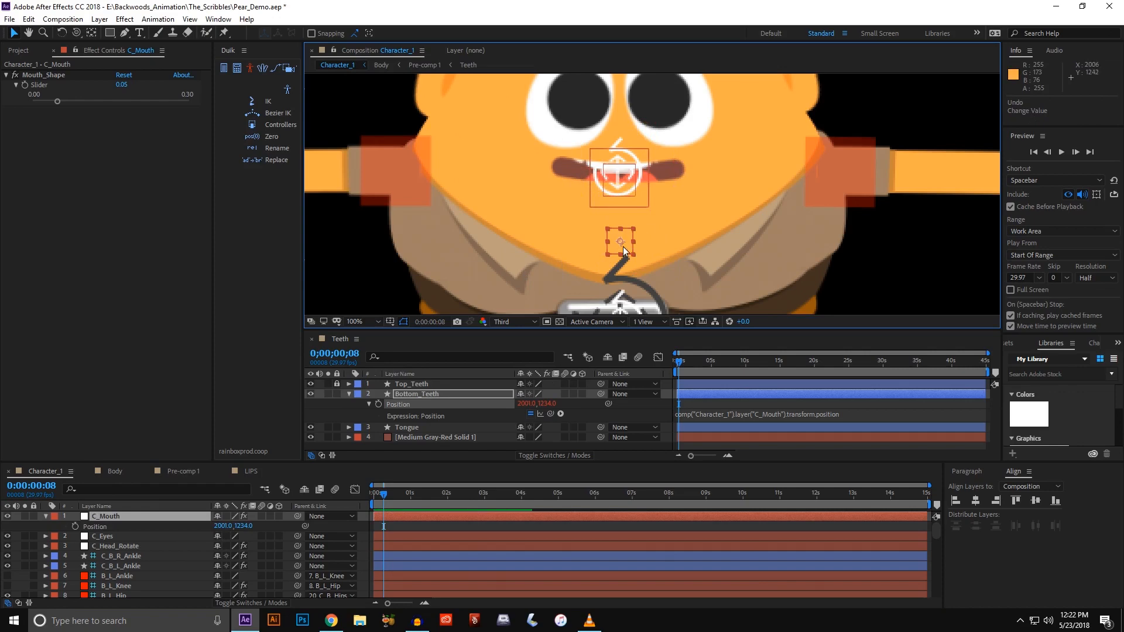
pyautogui.moveTo(623, 243); pyautogui.dragTo(623, 224)
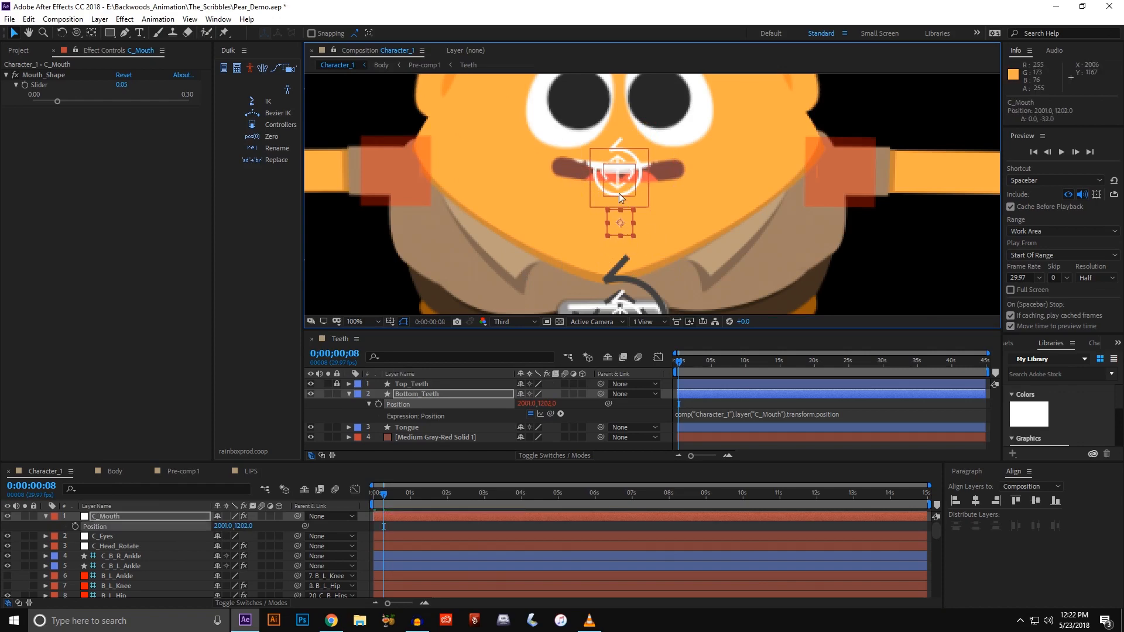
# - In the Teeth composition, realign Bottom_Teeth under the top teeth by setting its anchor point to 588, -417
pyautogui.click(338, 339)
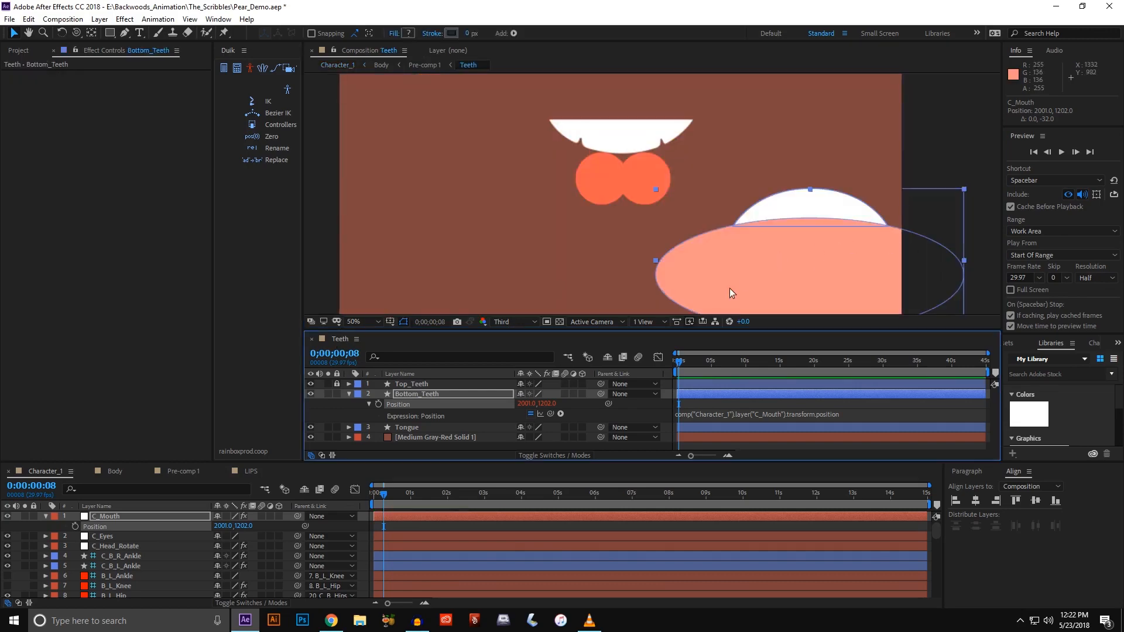
pyautogui.click(414, 395)
pyautogui.click(349, 394)
pyautogui.click(349, 394)
pyautogui.scroll(-1, 470, 432)
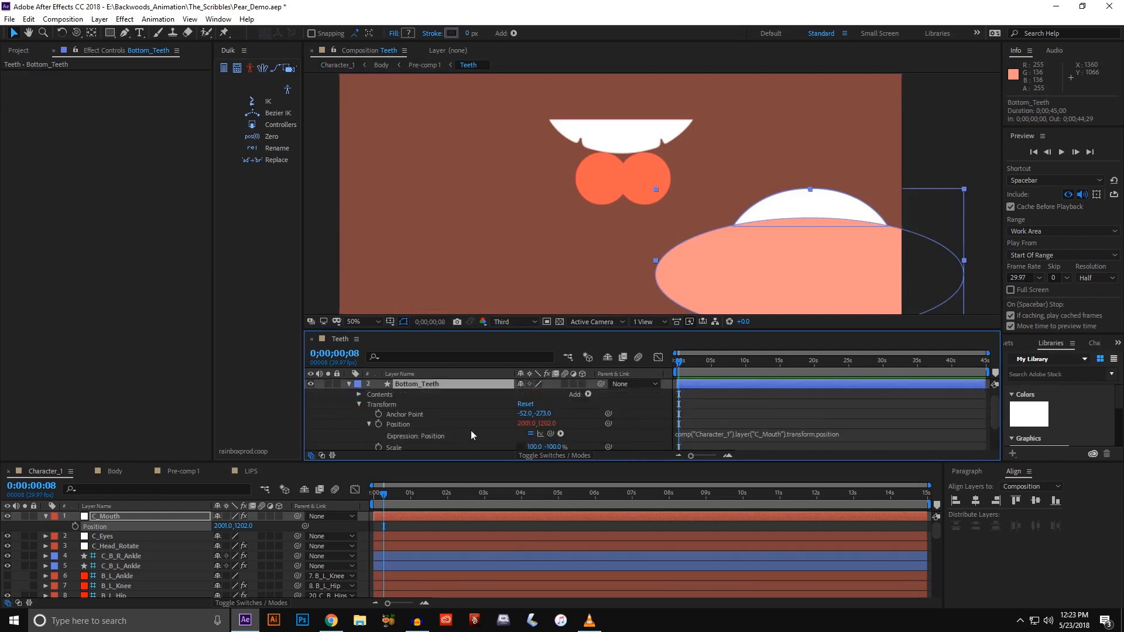
pyautogui.moveTo(525, 418); pyautogui.dragTo(863, 427)
pyautogui.moveTo(547, 415); pyautogui.dragTo(450, 424)
pyautogui.moveTo(518, 416); pyautogui.dragTo(528, 415)
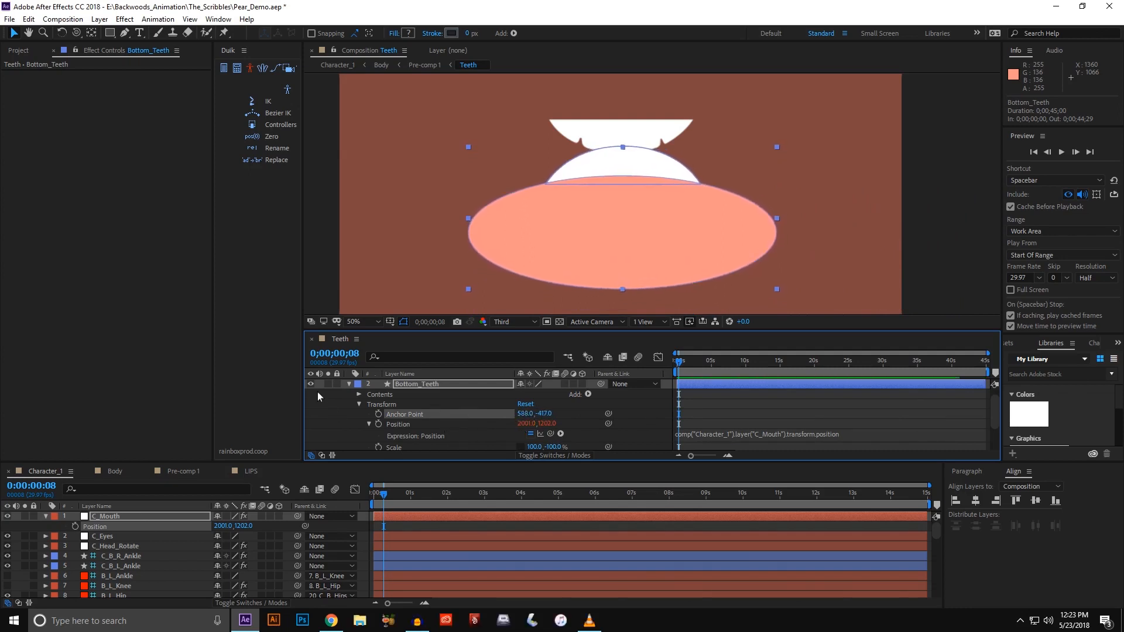
# - Test in Character_1 how the bottom teeth follow the C_Mouth control and undo the test move
pyautogui.click(42, 472)
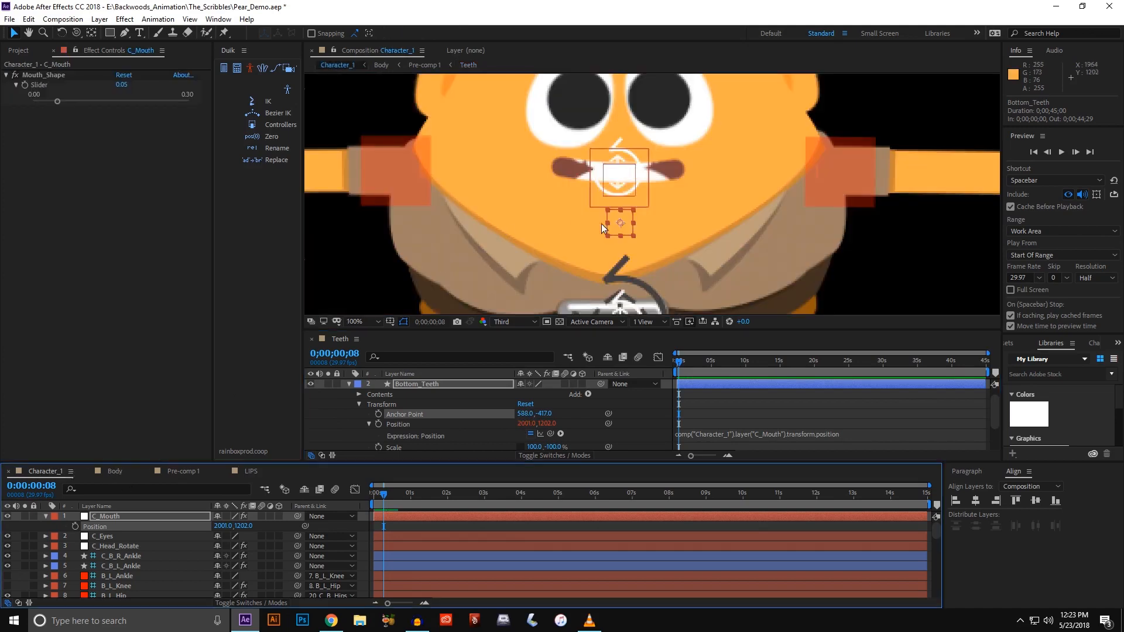
pyautogui.moveTo(620, 227)
pyautogui.mouseDown()
pyautogui.moveTo(620, 240)
pyautogui.moveTo(594, 237)
pyautogui.moveTo(635, 219)
pyautogui.moveTo(621, 270)
pyautogui.moveTo(604, 240)
pyautogui.mouseUp()
pyautogui.hotkey('ctrl', 'z')
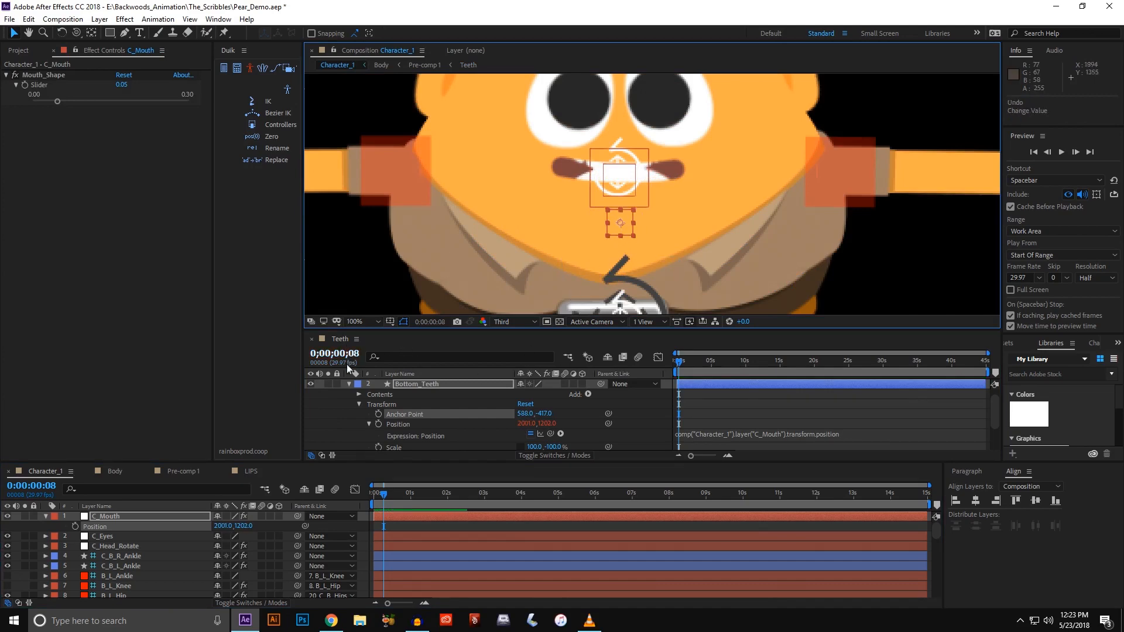
# - Return to the Teeth composition, collapse Bottom_Teeth's properties and hide that layer
pyautogui.click(341, 340)
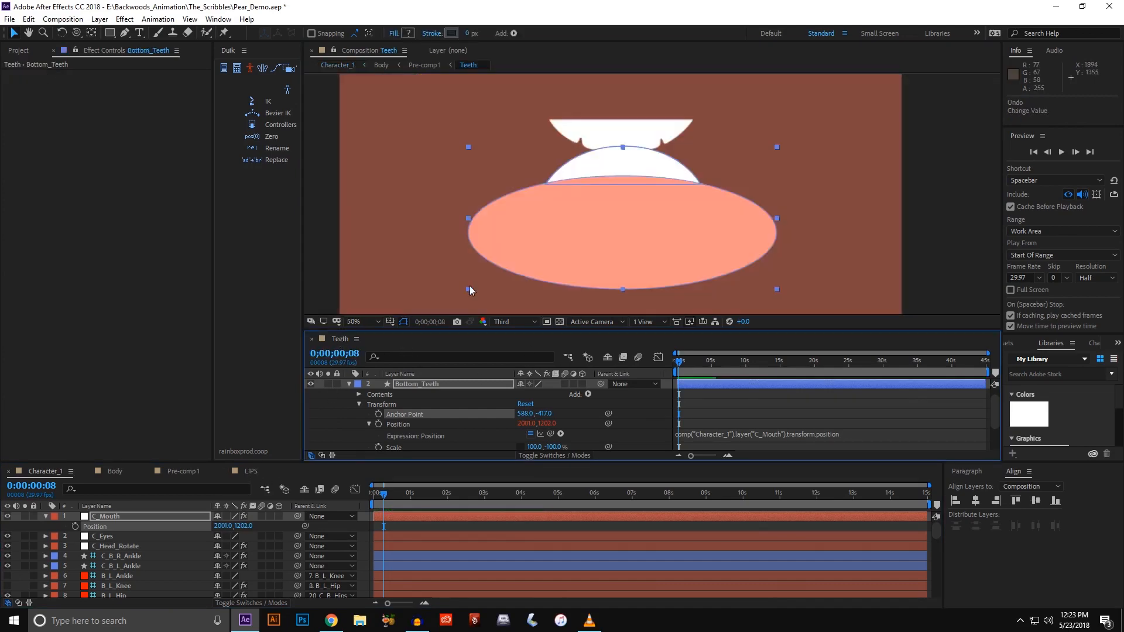
pyautogui.click(349, 385)
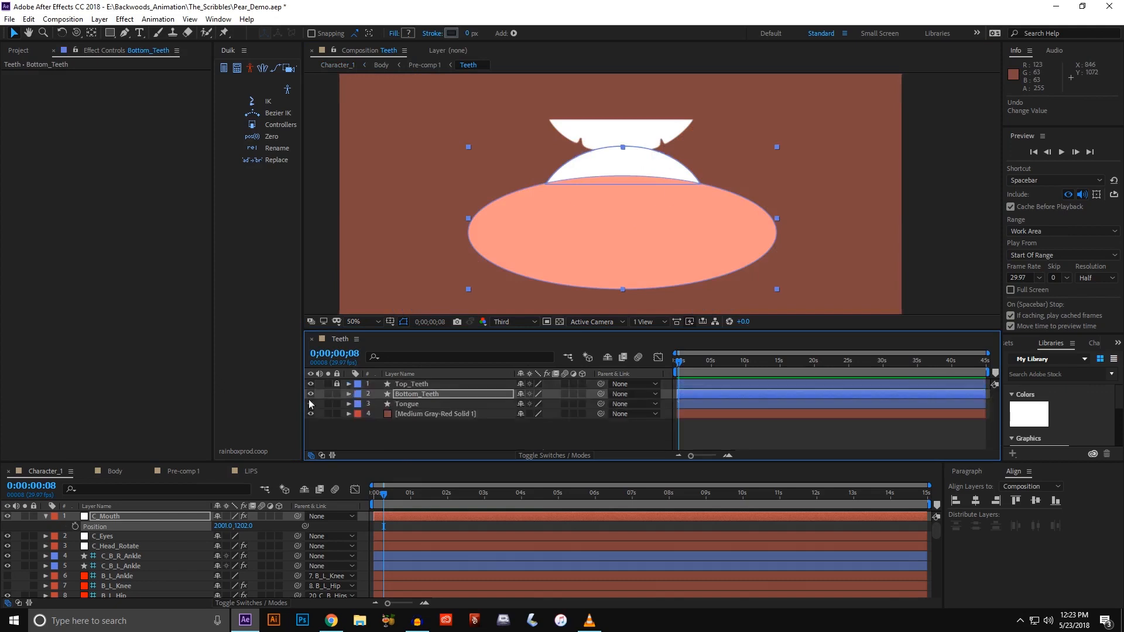
pyautogui.click(310, 394)
# - Replace the Tongue layer's Position expression with a link to C_Mouth's Position in Character_1
pyautogui.click(417, 406)
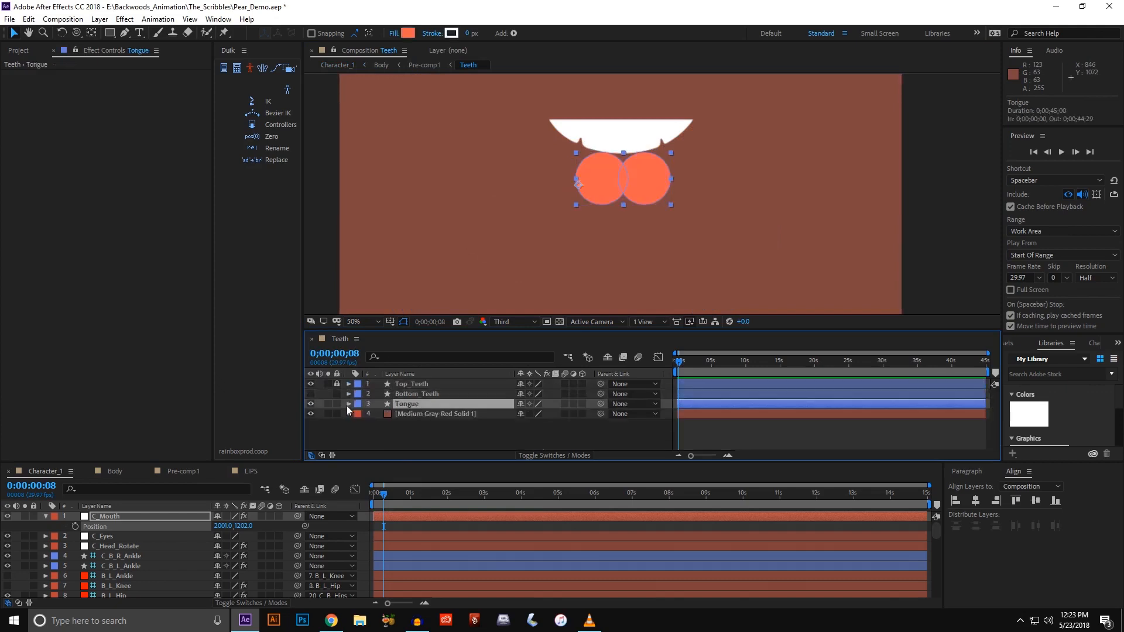
pyautogui.click(349, 404)
pyautogui.press('p')
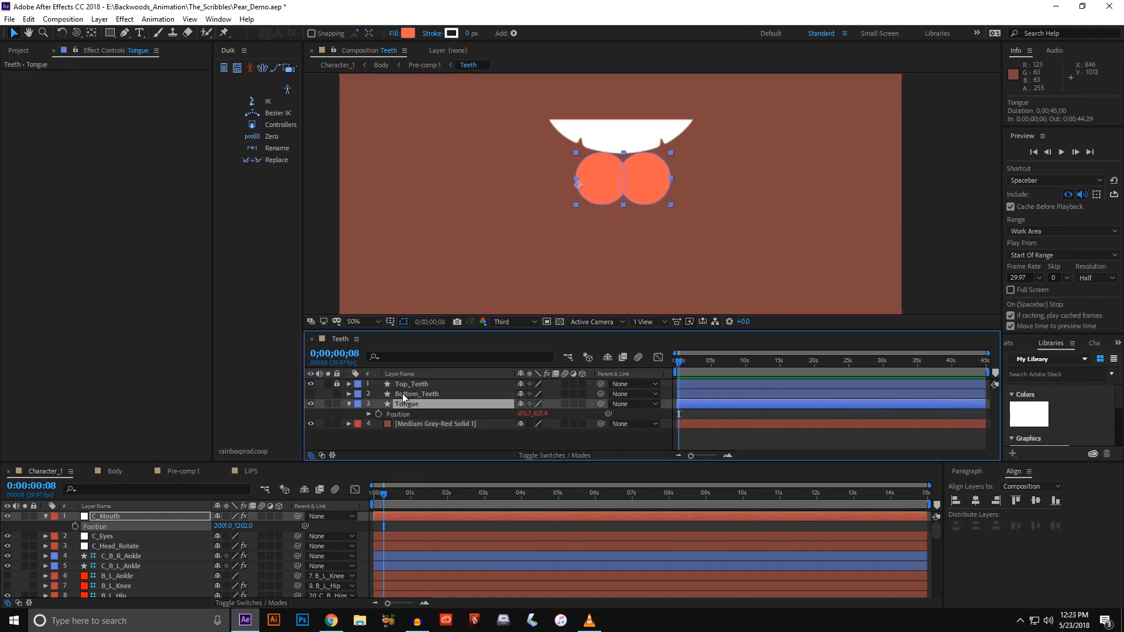
pyautogui.keyDown('alt'); pyautogui.click(379, 414); pyautogui.keyUp('alt')
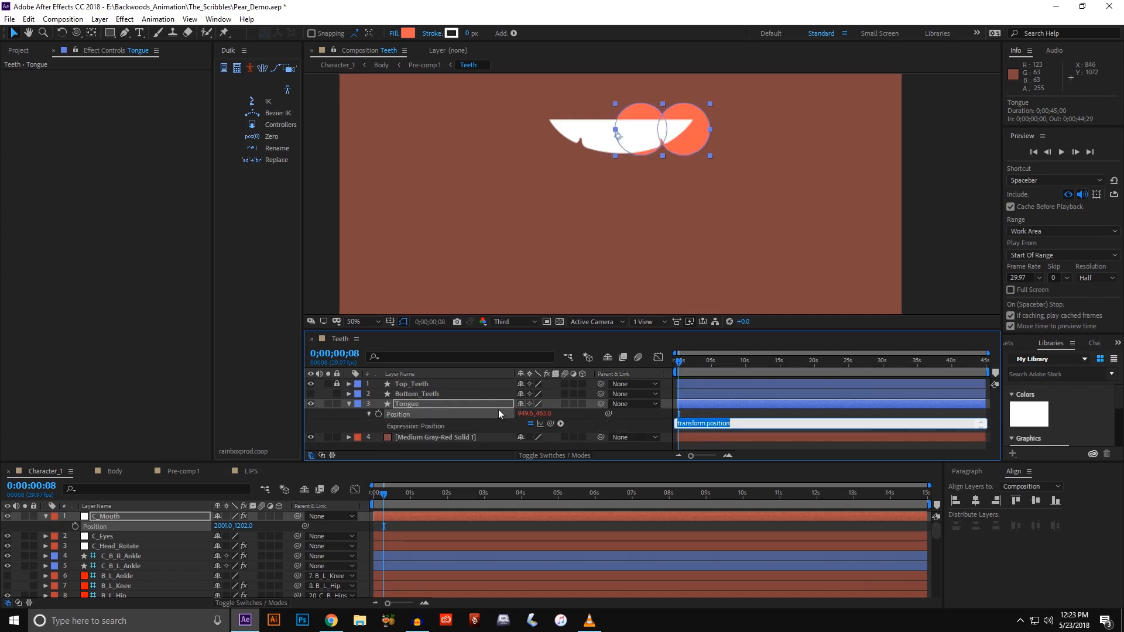
pyautogui.moveTo(382, 469); pyautogui.dragTo(93, 527)
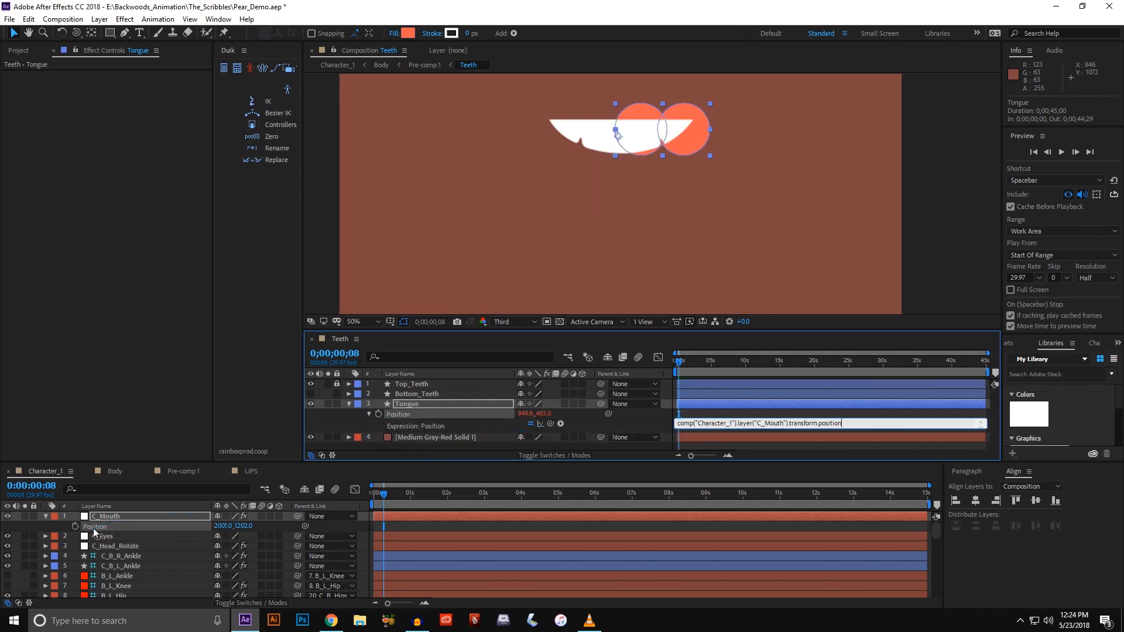
pyautogui.click(732, 402)
# - Bring the Tongue back under the top teeth by setting its anchor point to 1154, 765
pyautogui.scroll(-2, 656, 187)
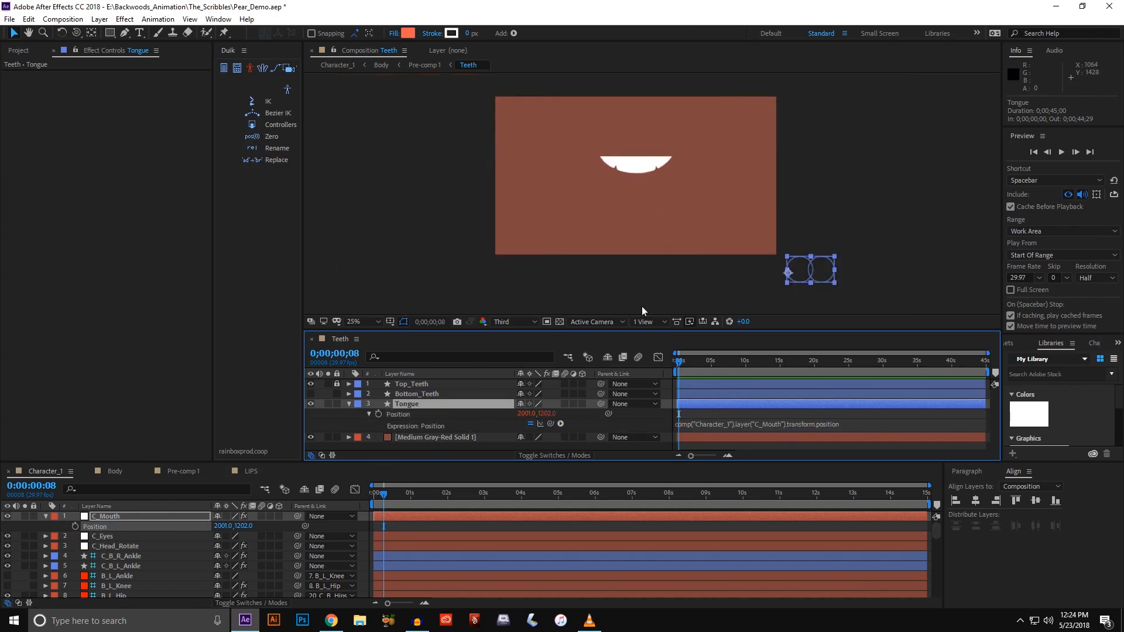
pyautogui.click(350, 405)
pyautogui.click(349, 404)
pyautogui.scroll(-1, 349, 410)
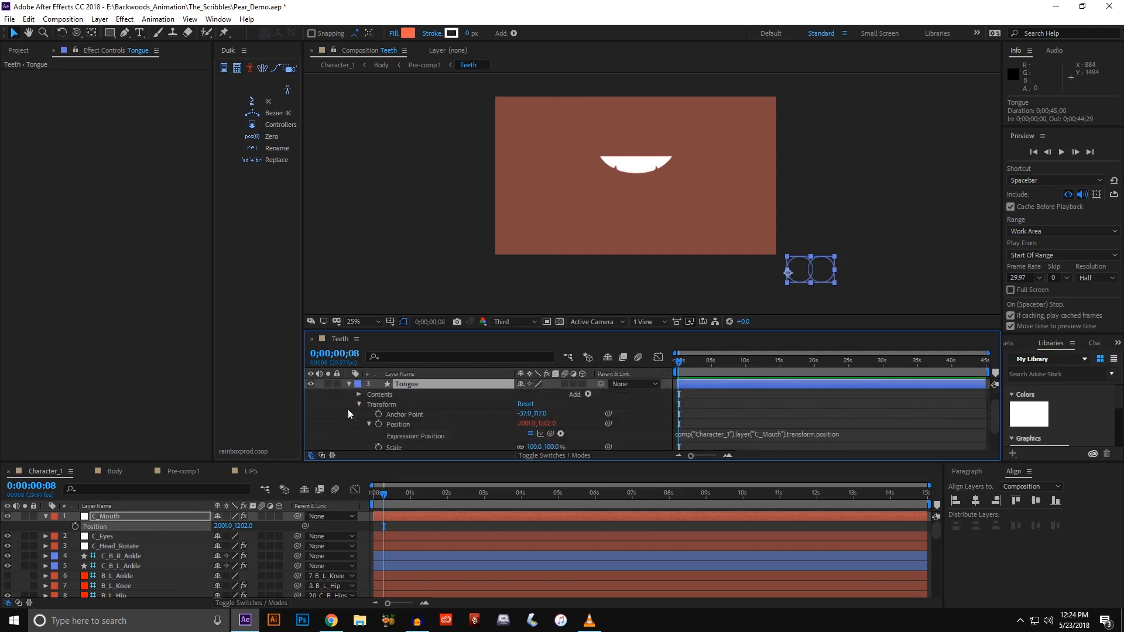
pyautogui.moveTo(526, 417); pyautogui.dragTo(901, 365)
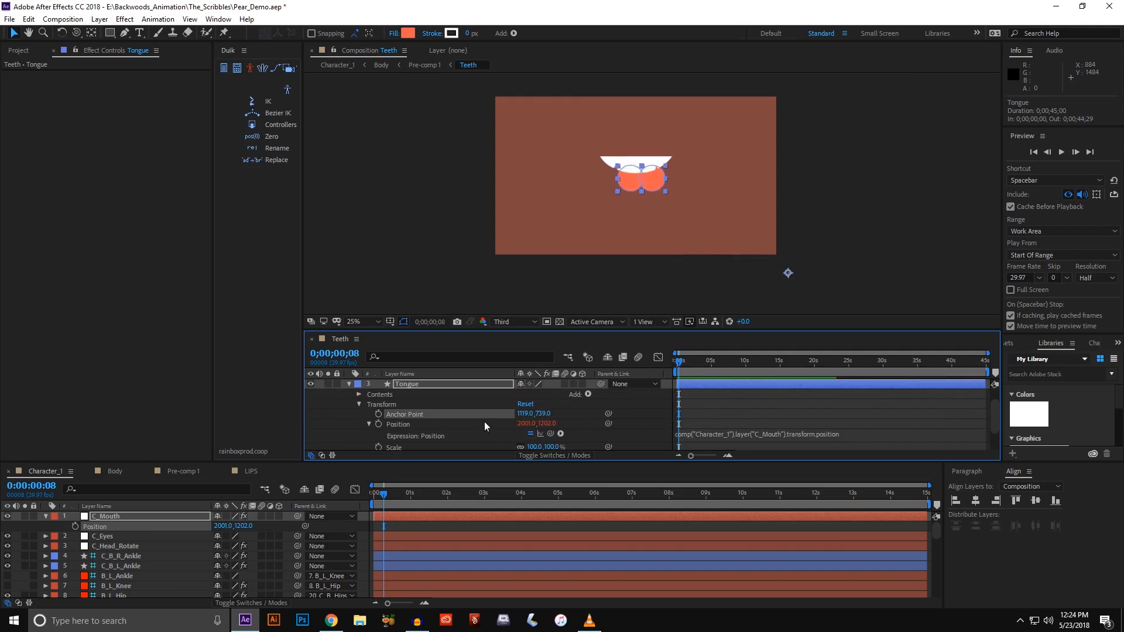
pyautogui.moveTo(523, 415); pyautogui.dragTo(559, 416)
pyautogui.scroll(4, 601, 209)
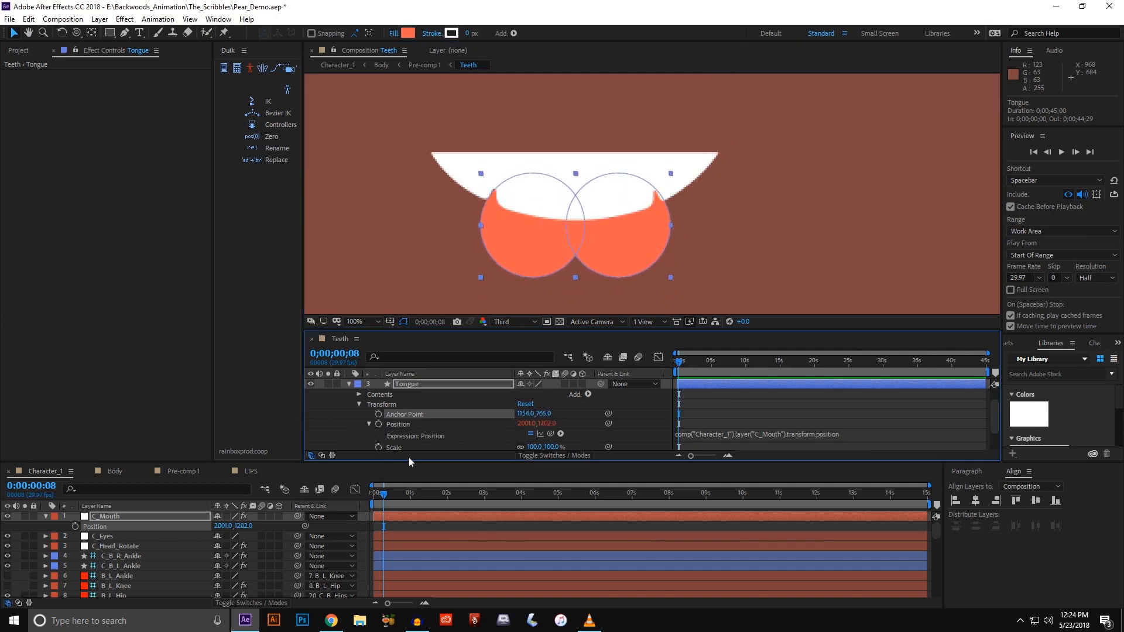
# - Show Bottom_Teeth again and lower the Tongue by setting its anchor point to 1154, 716
pyautogui.click(348, 385)
pyautogui.click(311, 394)
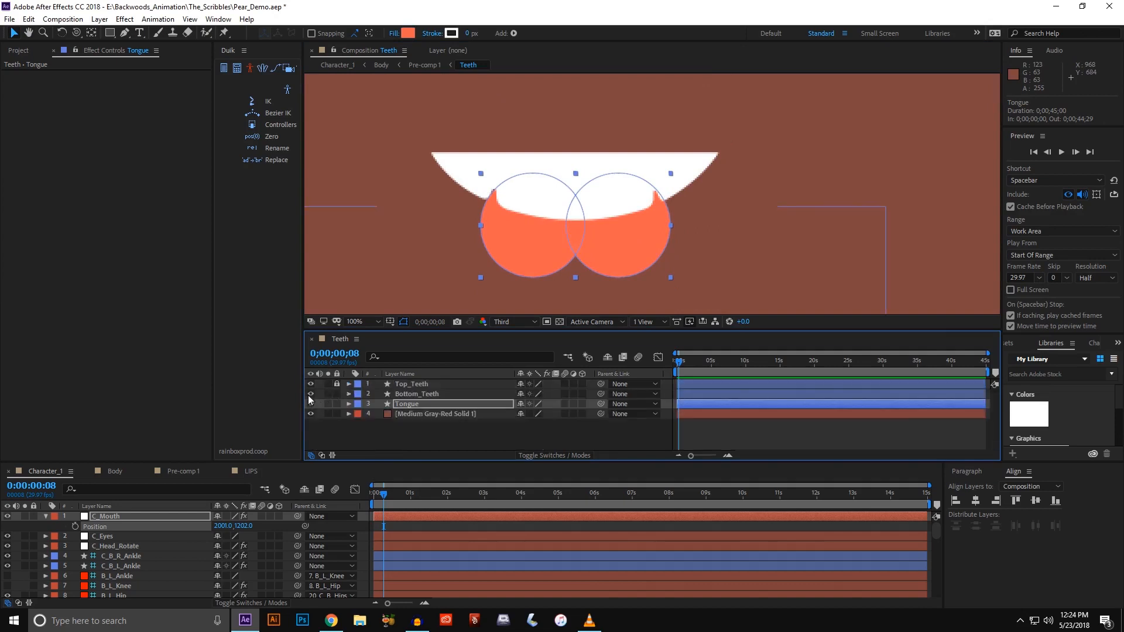
pyautogui.click(349, 404)
pyautogui.moveTo(543, 415); pyautogui.dragTo(507, 421)
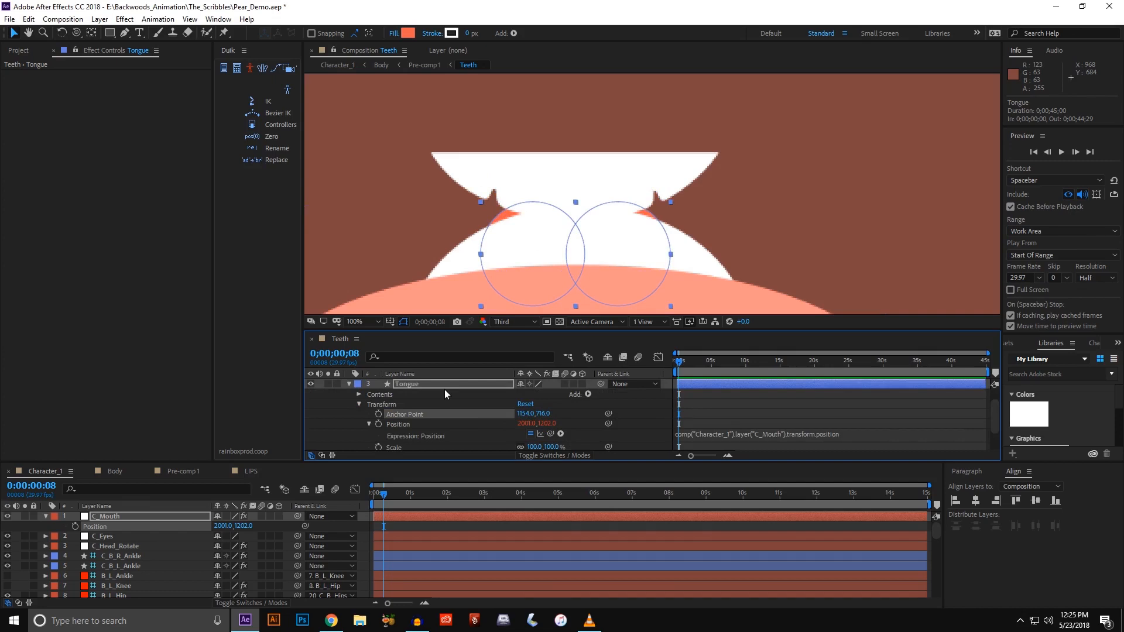
# - Multiply the Tongue's Position expression by .7 and realign the layer with an anchor point of 558, 362
pyautogui.click(839, 434)
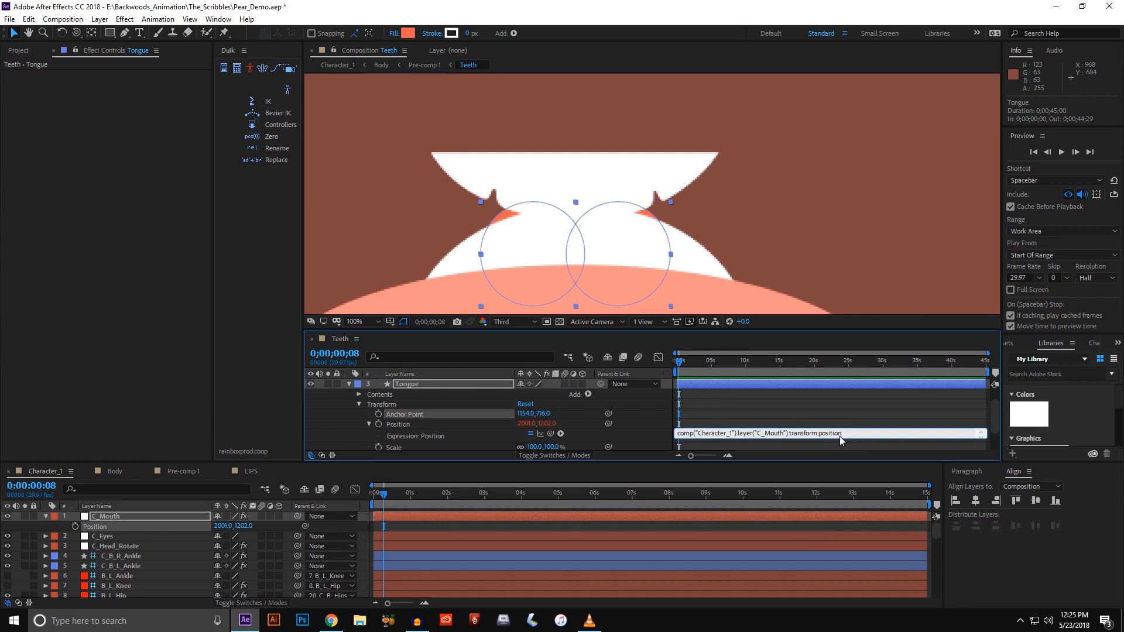
pyautogui.click(391, 427)
pyautogui.click(410, 381)
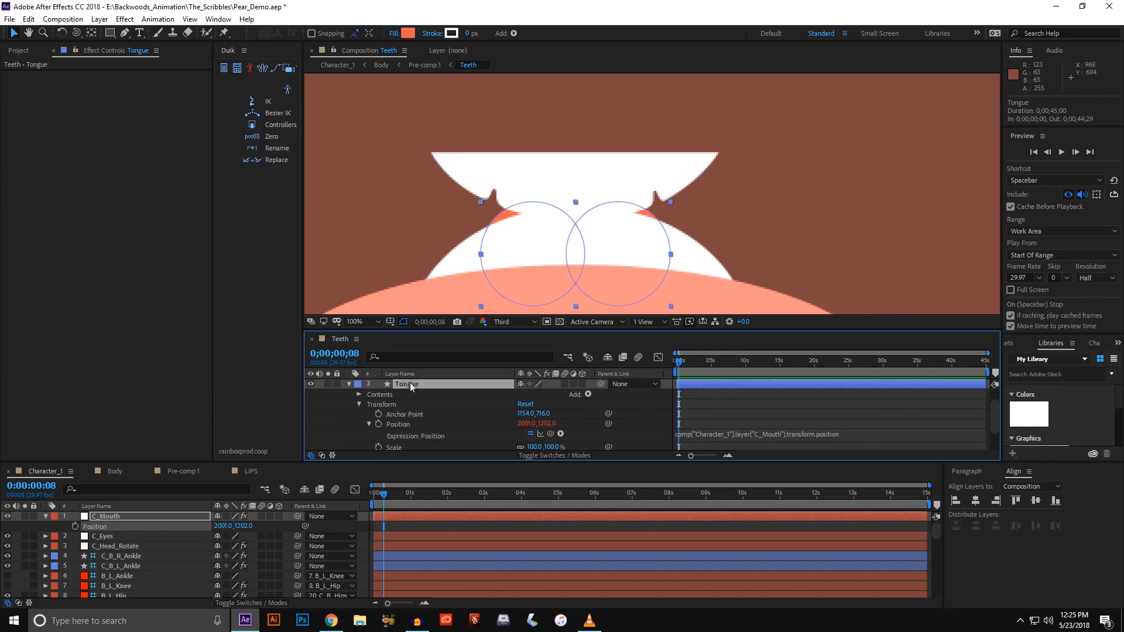
pyautogui.click(399, 425)
pyautogui.click(835, 435)
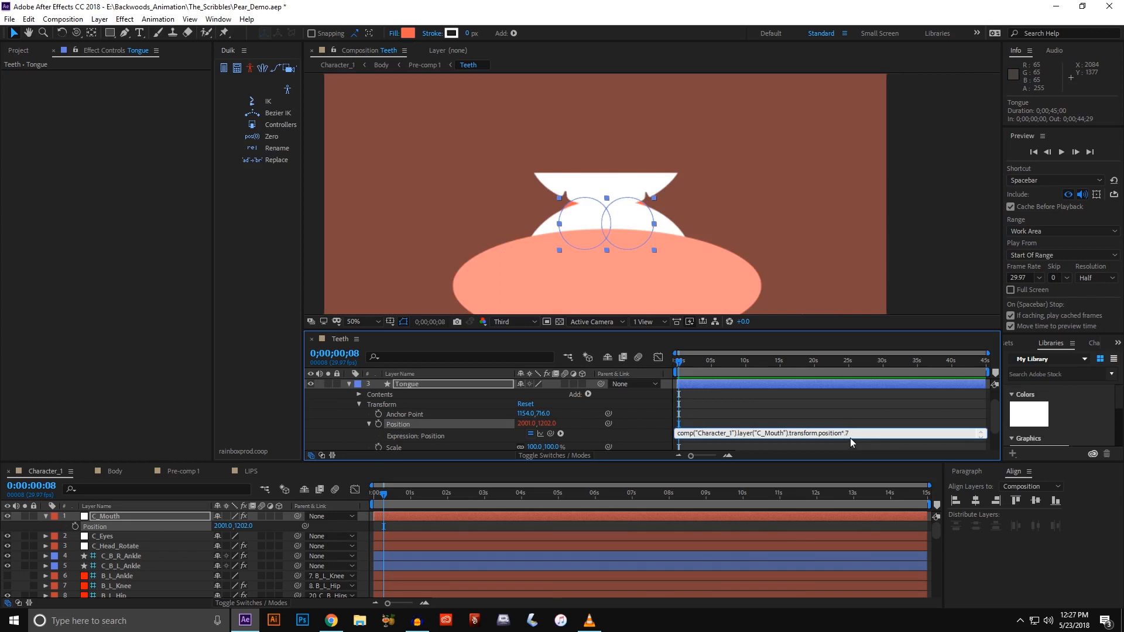
pyautogui.click(853, 414)
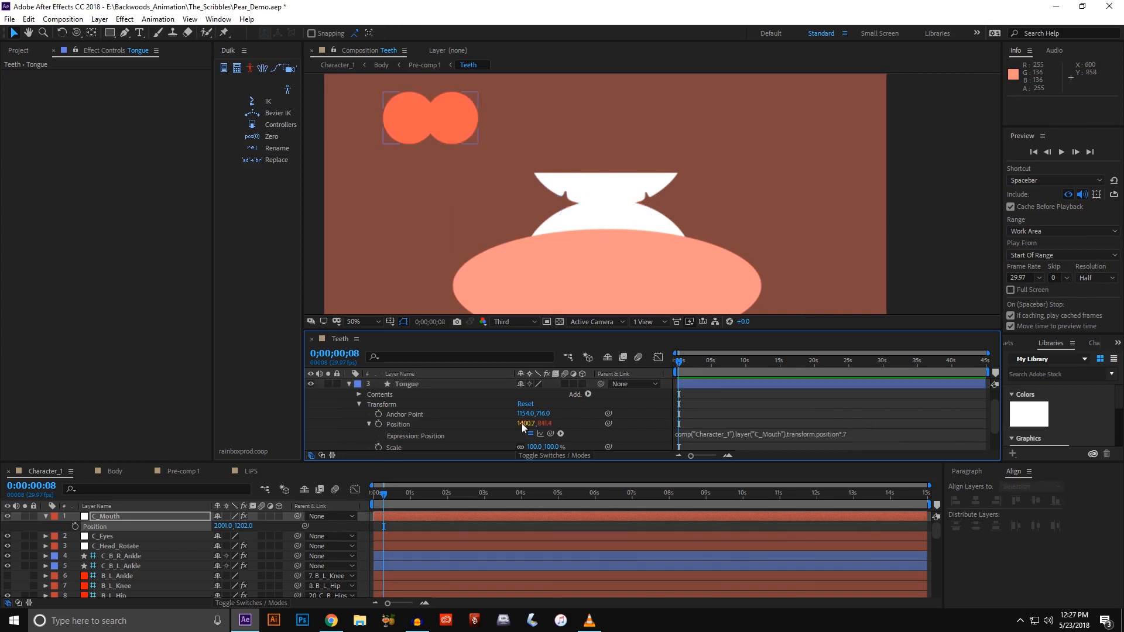
pyautogui.moveTo(522, 414); pyautogui.dragTo(194, 438)
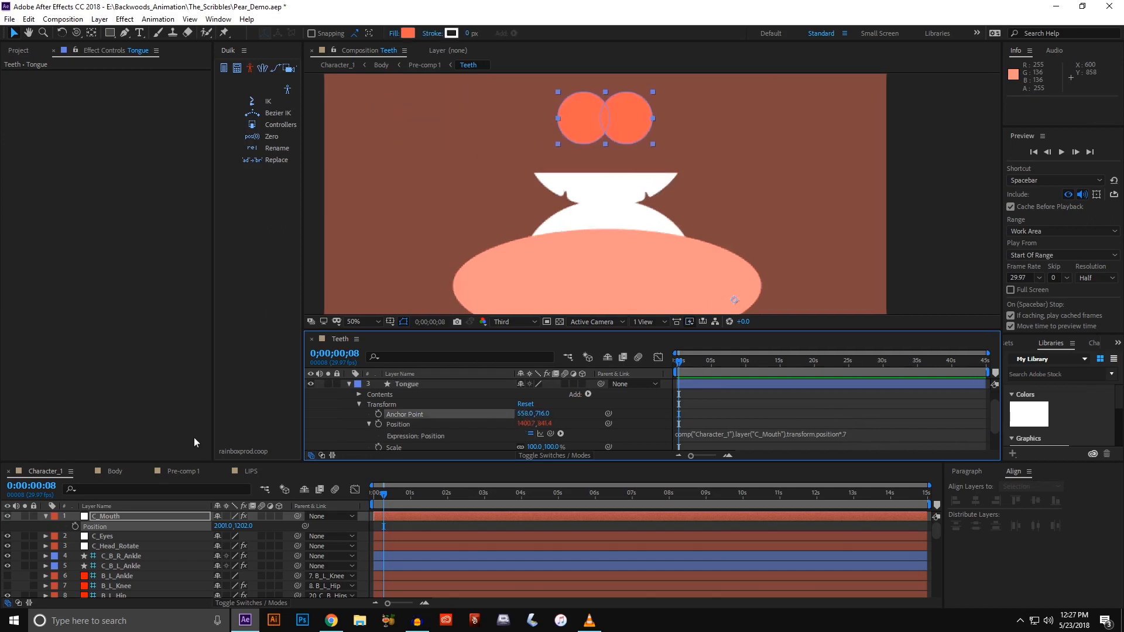
pyautogui.moveTo(542, 413); pyautogui.dragTo(315, 431)
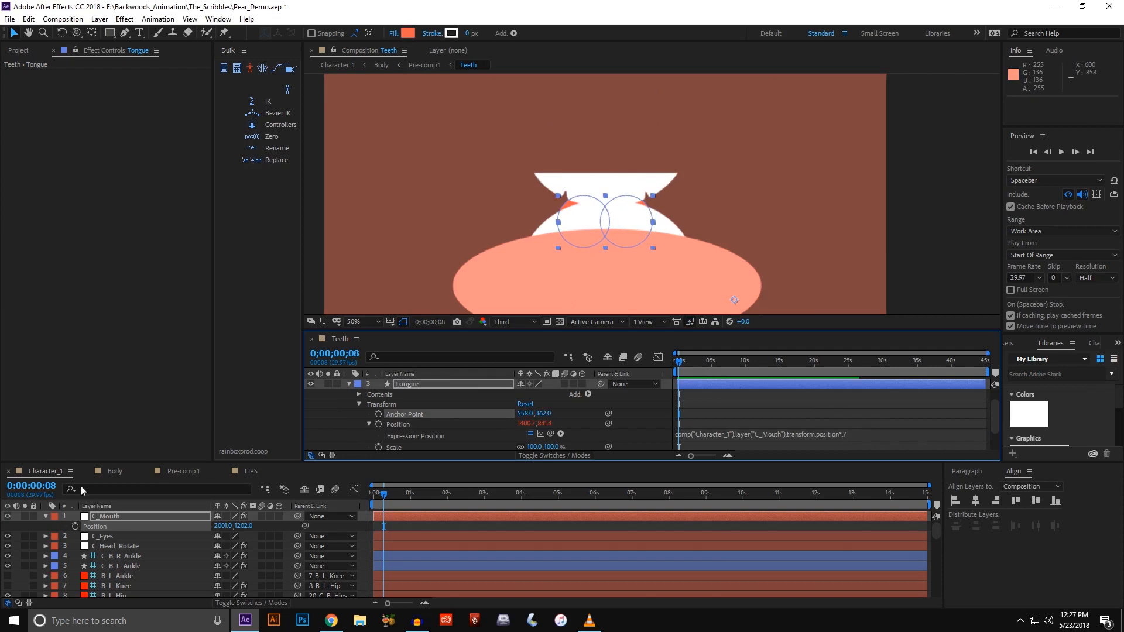
# - In Character_1, open the mouth to a Mouth_Shape of about 0.10 and test-move C_Mouth up and down, leaving it near 2000, 1252
pyautogui.click(48, 475)
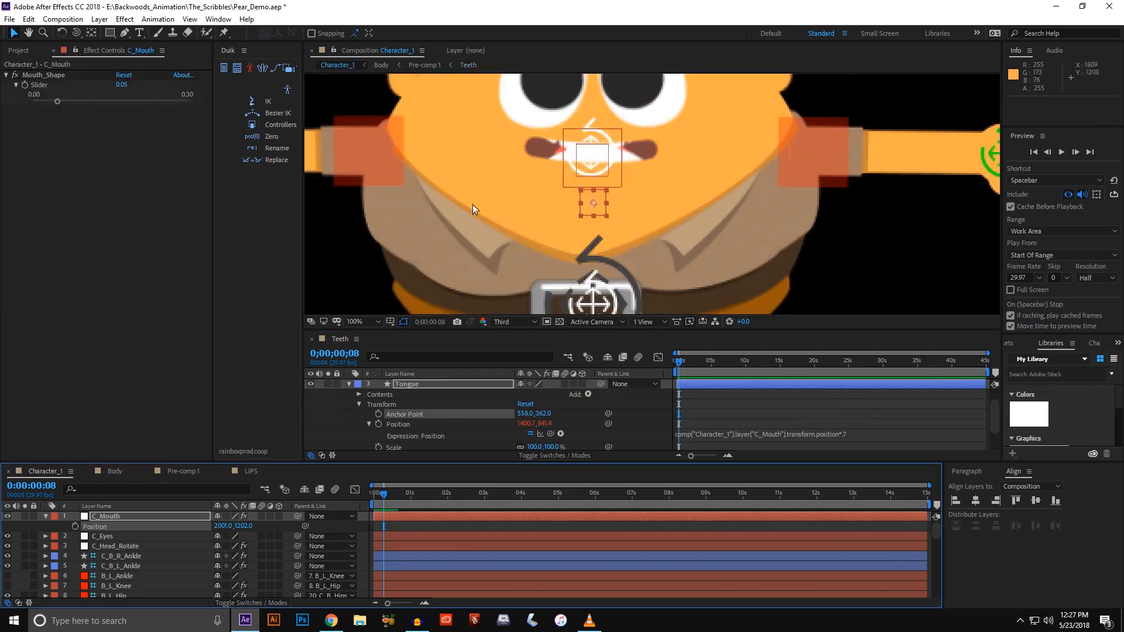
pyautogui.moveTo(58, 101); pyautogui.dragTo(84, 104)
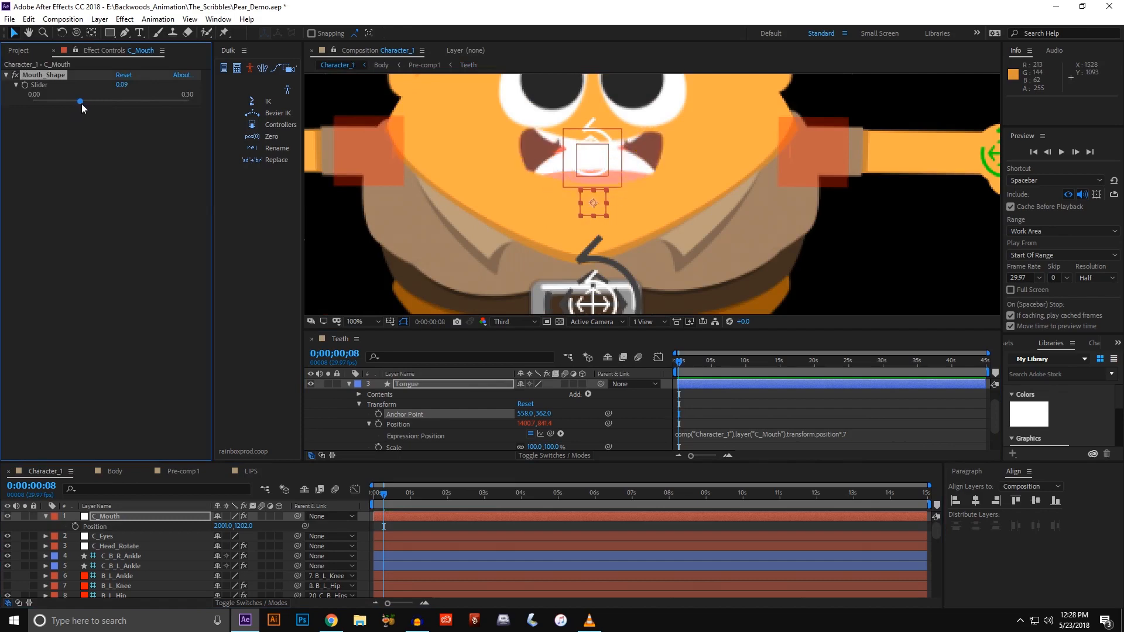
pyautogui.moveTo(596, 211); pyautogui.dragTo(592, 318)
pyautogui.press('space')
pyautogui.moveTo(595, 206); pyautogui.dragTo(592, 155)
pyautogui.moveTo(589, 267); pyautogui.dragTo(593, 293)
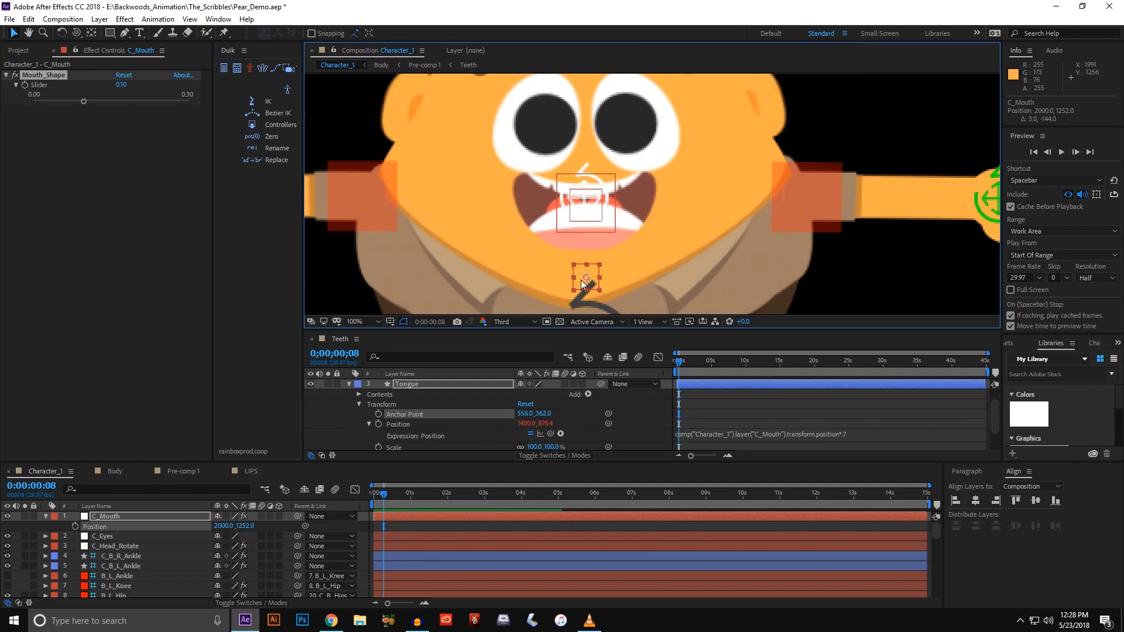
# - Reduce the Mouth_Shape slider to 0.07 and test-move C_Mouth sideways and slightly down to about 1862, 1235
pyautogui.moveTo(84, 101)
pyautogui.mouseDown()
pyautogui.moveTo(32, 101)
pyautogui.moveTo(69, 101)
pyautogui.mouseUp()
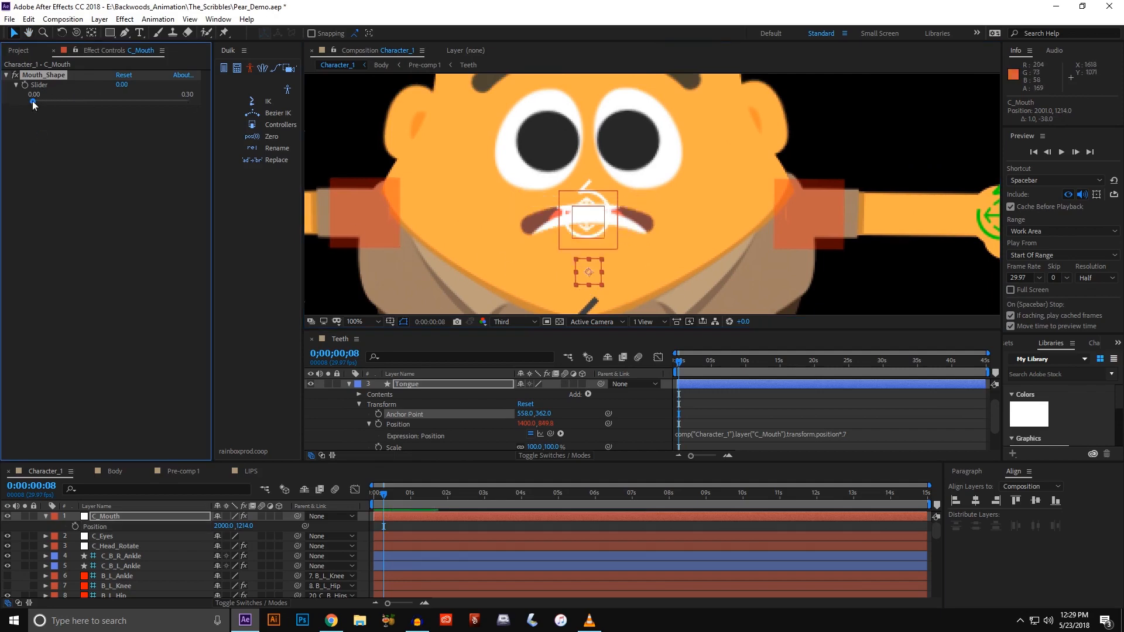
pyautogui.moveTo(590, 269); pyautogui.dragTo(508, 288)
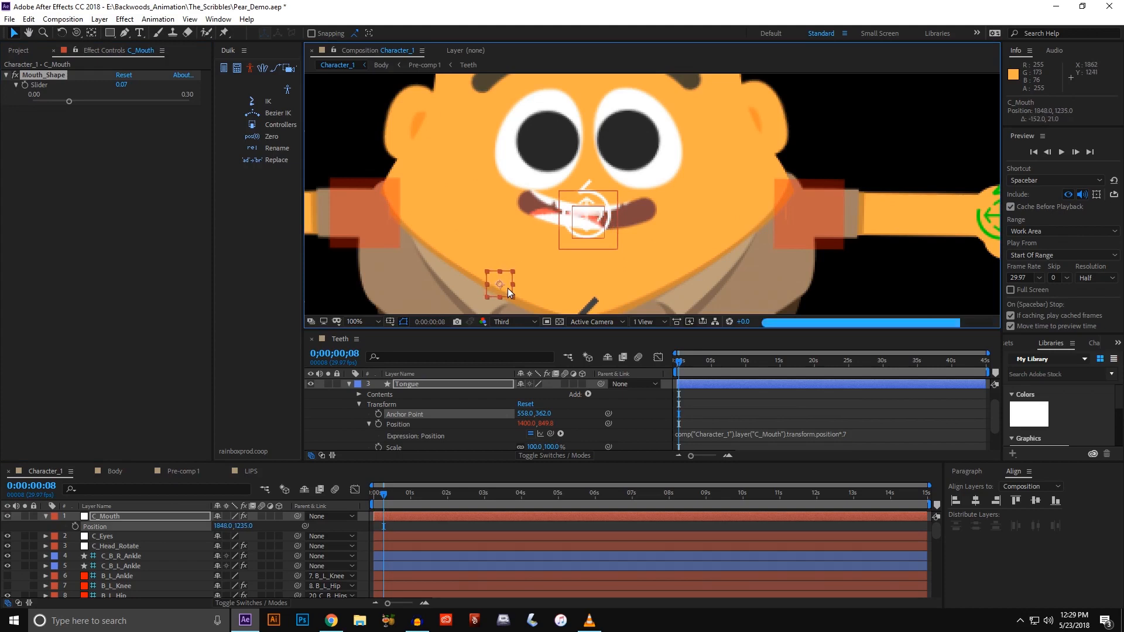
# - Test the eye rig by moving C_Eyes slightly to about 1987, 1139
pyautogui.moveTo(645, 202); pyautogui.dragTo(608, 242)
pyautogui.scroll(-1, 504, 151)
pyautogui.moveTo(546, 186); pyautogui.dragTo(544, 203)
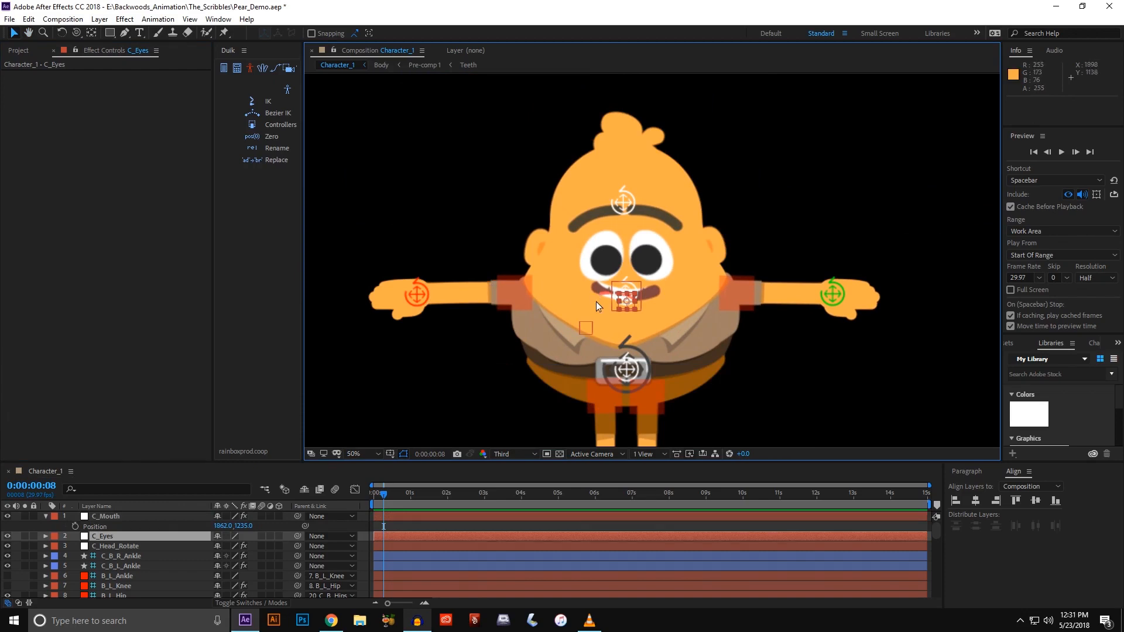
pyautogui.press('.')
pyautogui.moveTo(592, 348); pyautogui.dragTo(585, 347)
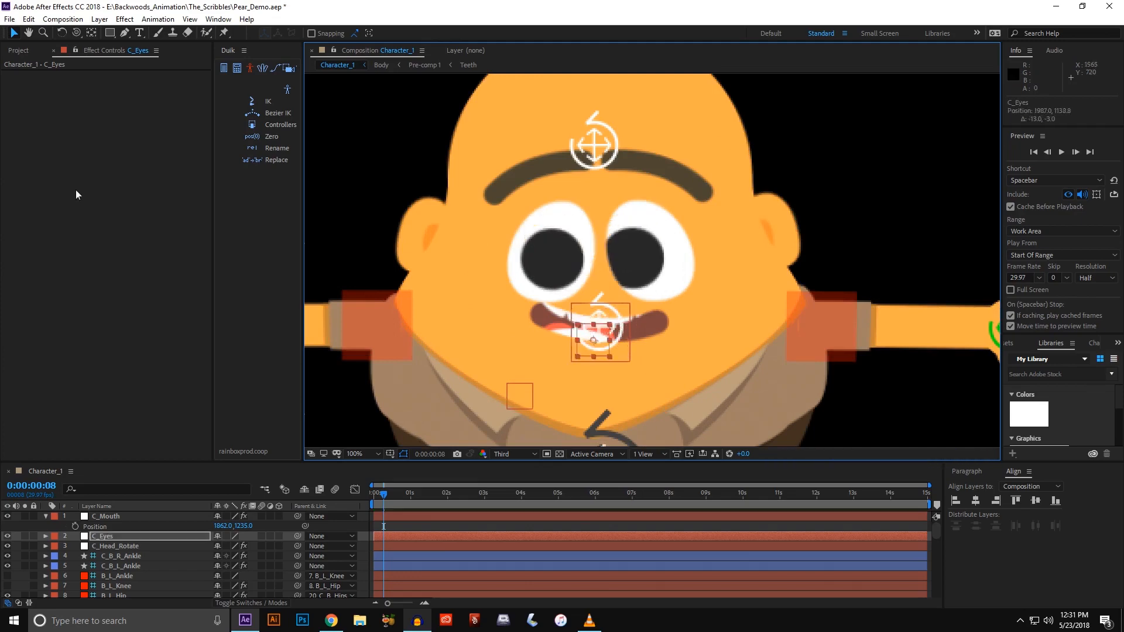
# - Select C_Head_Rotate, try its Blinks slider, and test-move the controller to turn the pear's face
pyautogui.click(602, 320)
pyautogui.moveTo(33, 138); pyautogui.dragTo(4, 110)
pyautogui.moveTo(605, 338); pyautogui.dragTo(600, 360)
pyautogui.scroll(-1, 603, 368)
pyautogui.press('space')
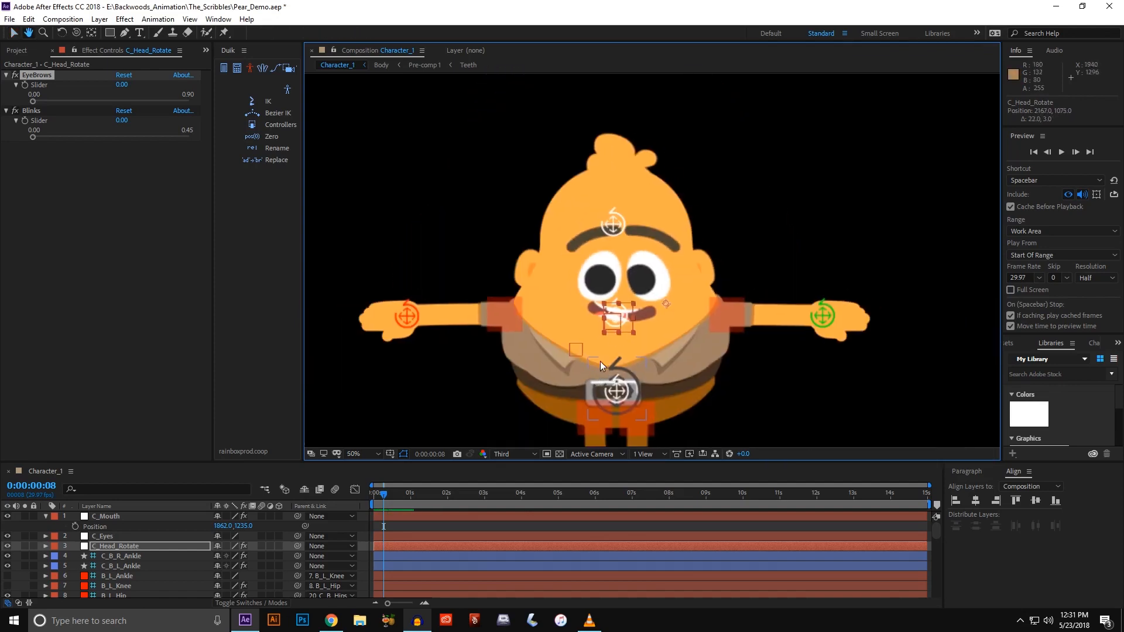
pyautogui.moveTo(620, 323); pyautogui.dragTo(610, 325)
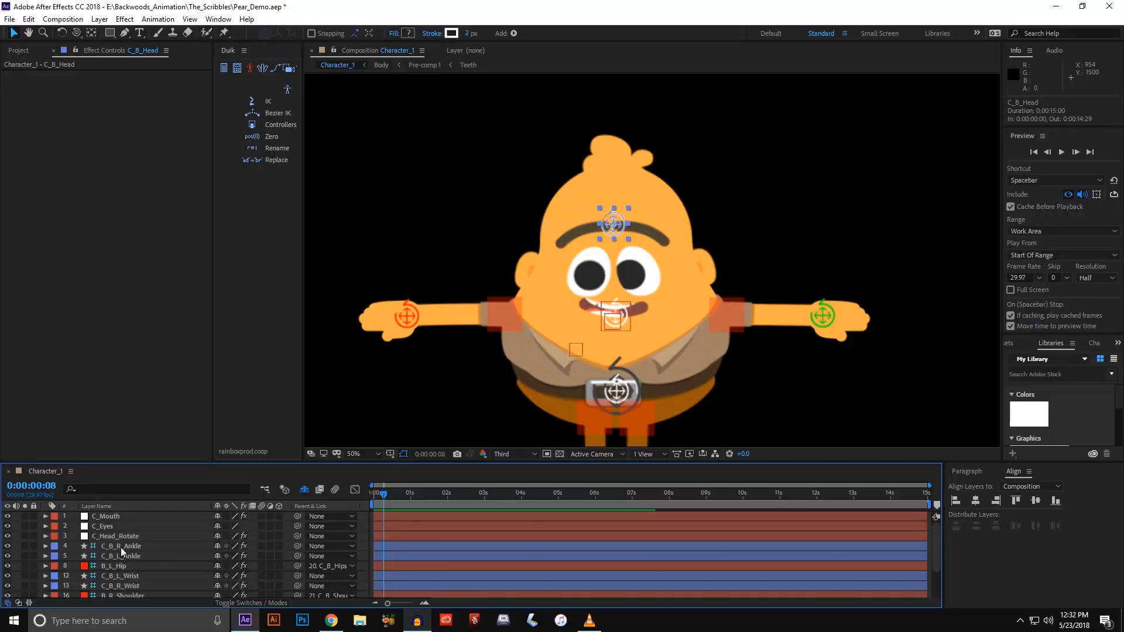
# - Inspect the C_B_R_Ankle controller and its IK settings on the full figure, and clear the layer selection
pyautogui.click(122, 547)
pyautogui.scroll(-2, 364, 371)
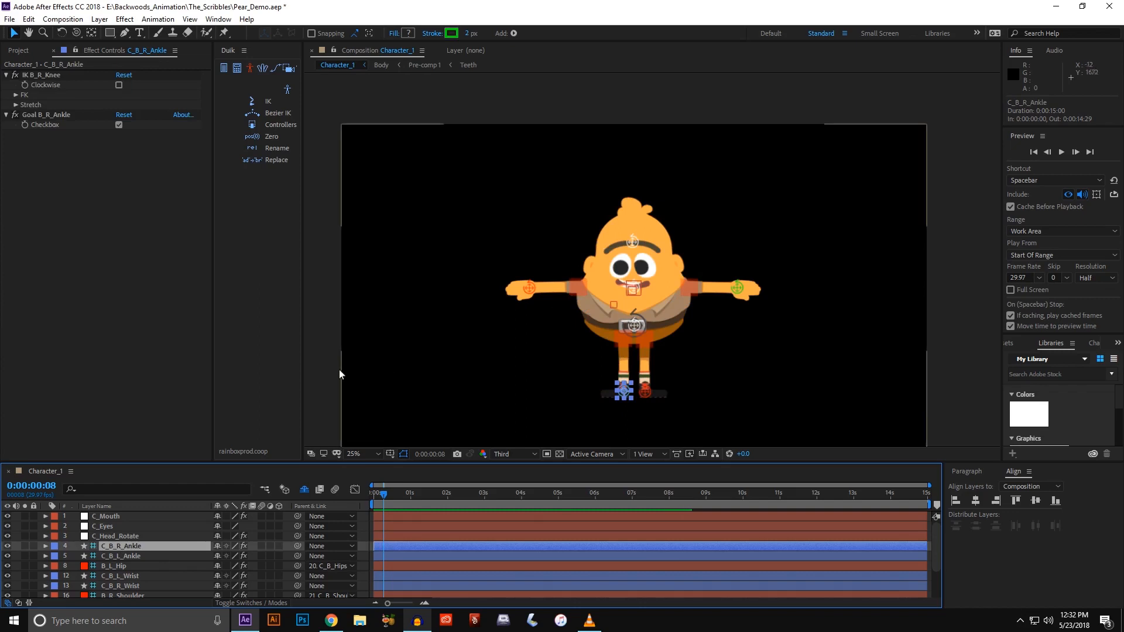
pyautogui.click(329, 381)
pyautogui.scroll(2, 387, 373)
pyautogui.moveTo(476, 368); pyautogui.dragTo(483, 345)
pyautogui.press('v')
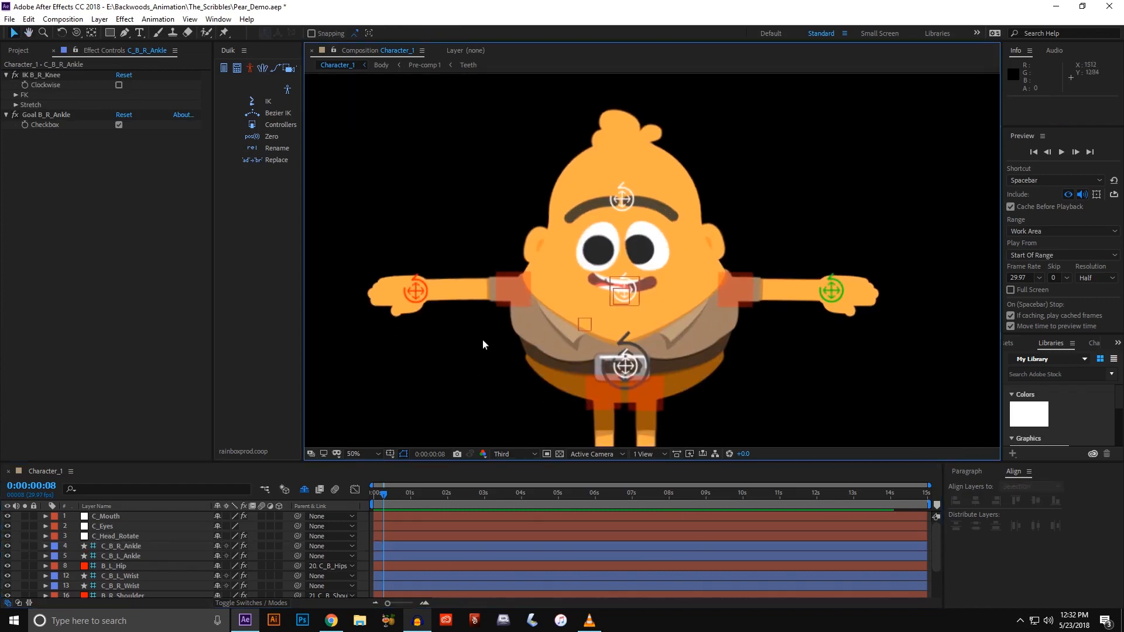